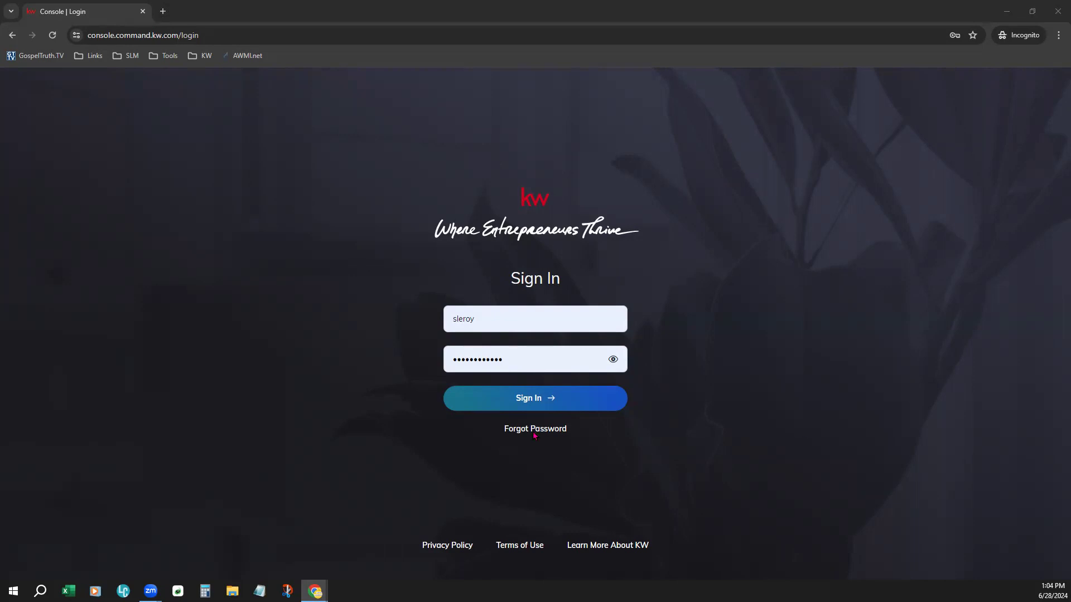
Step: Sign in to the console and zoom the browser page in by two levels
click(524, 399)
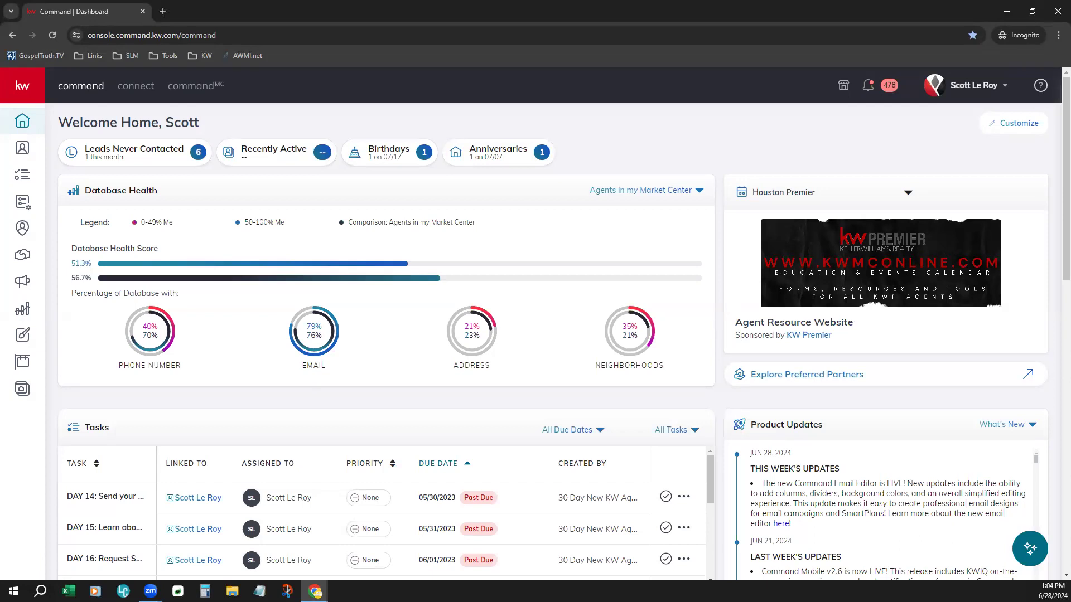
click(1058, 36)
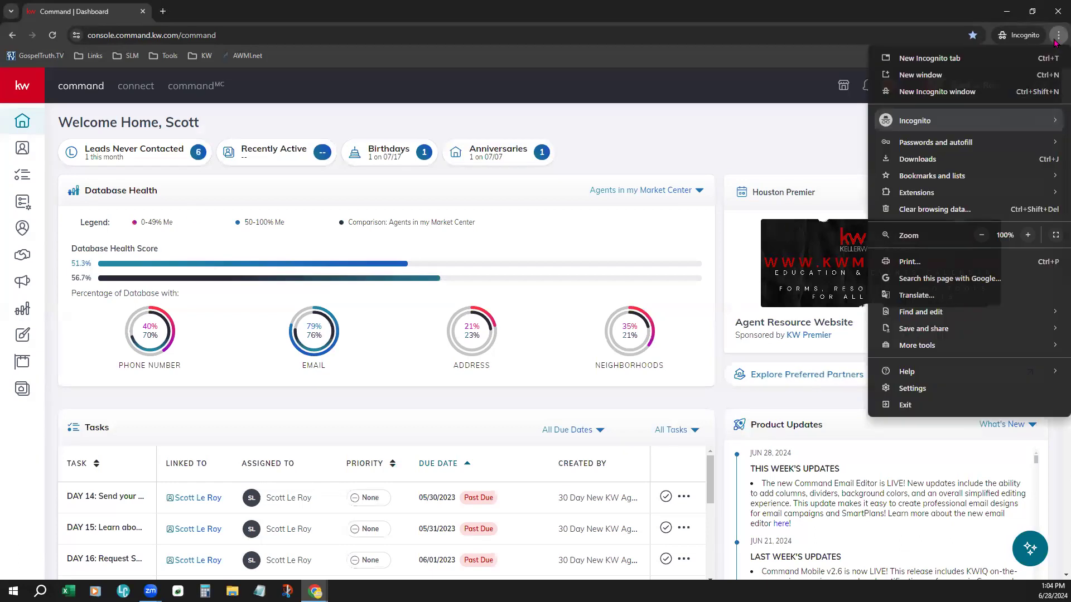
click(1028, 235)
click(1028, 235)
click(803, 141)
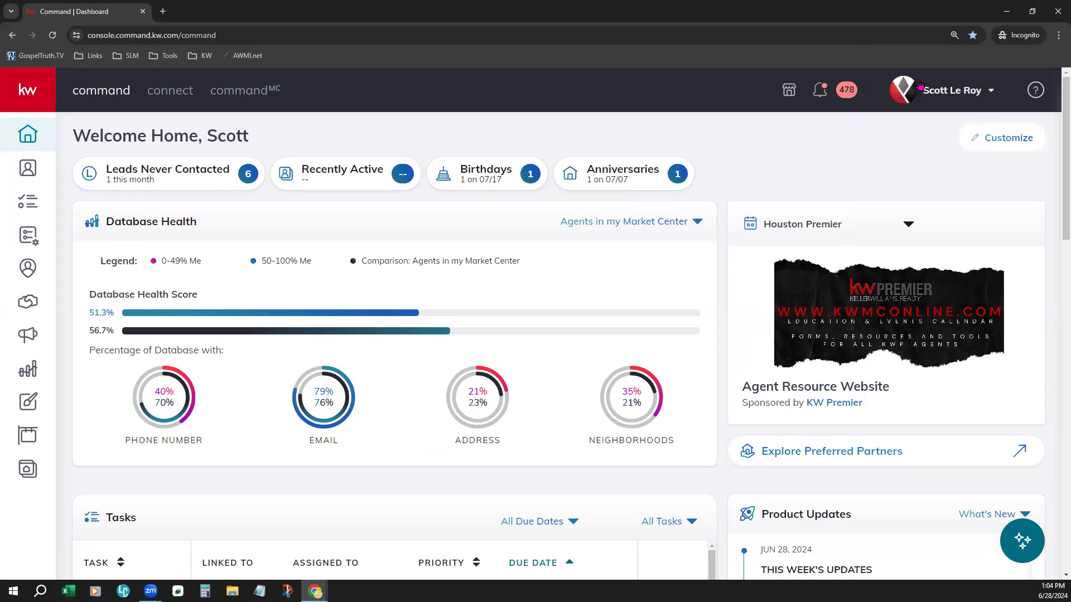
Step: Open the Marketing Profile page under Connect Settings in the account settings
click(955, 99)
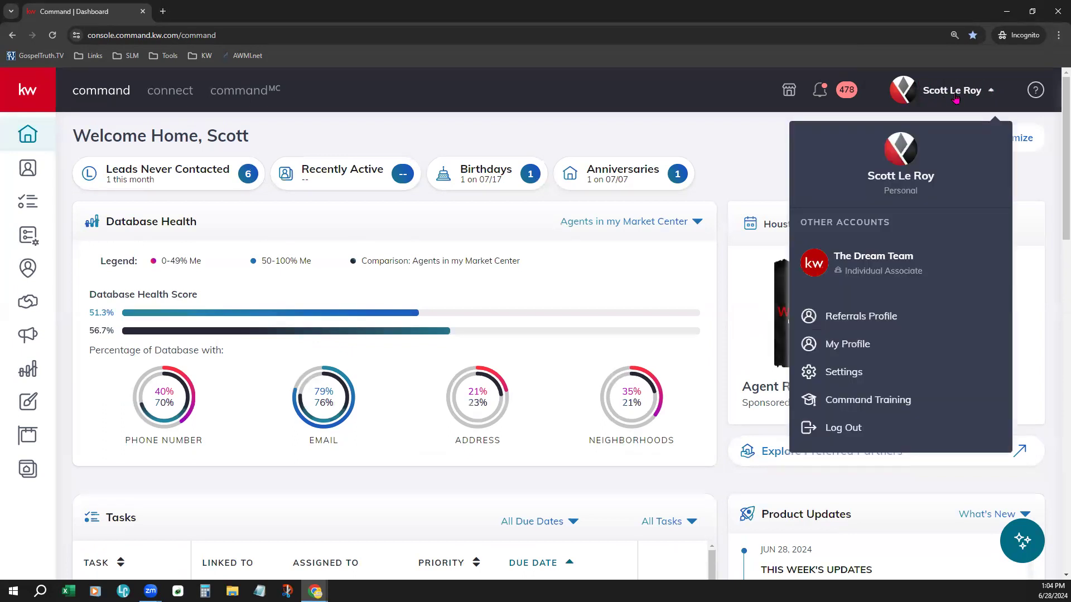
click(859, 365)
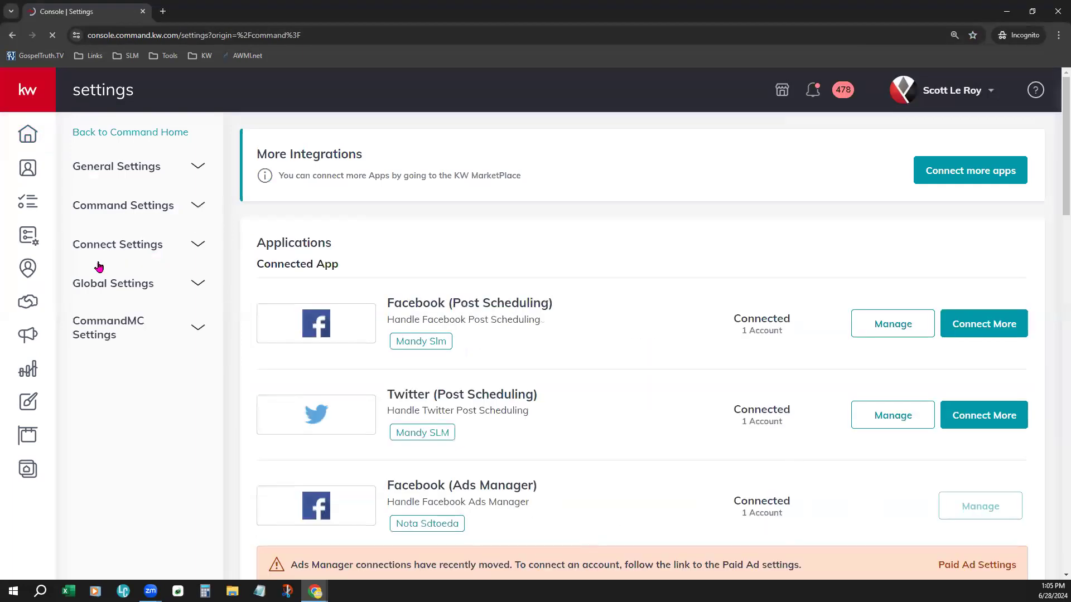
click(143, 252)
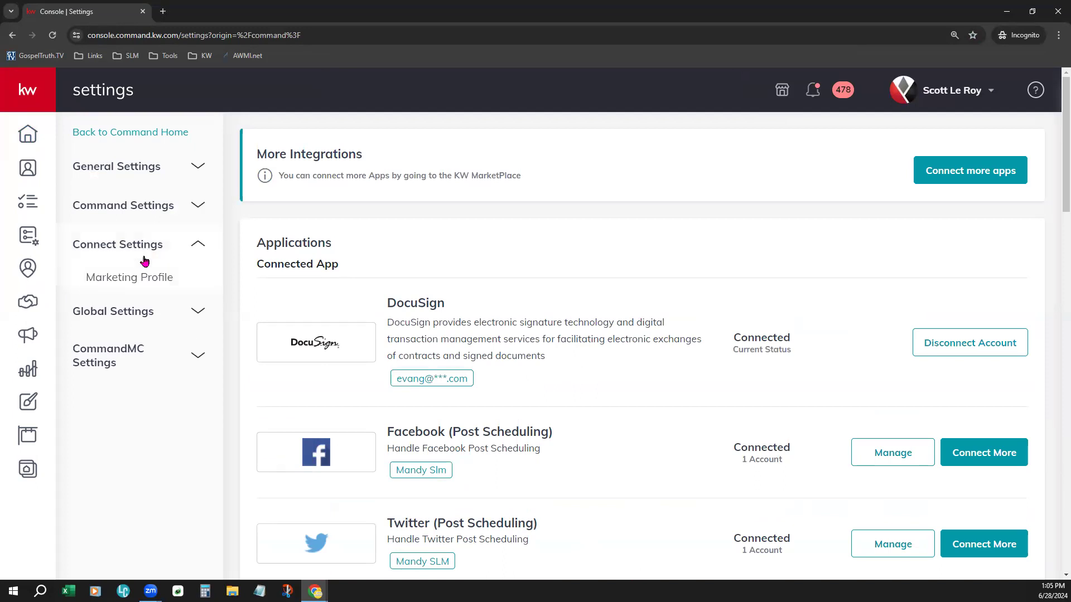
click(162, 279)
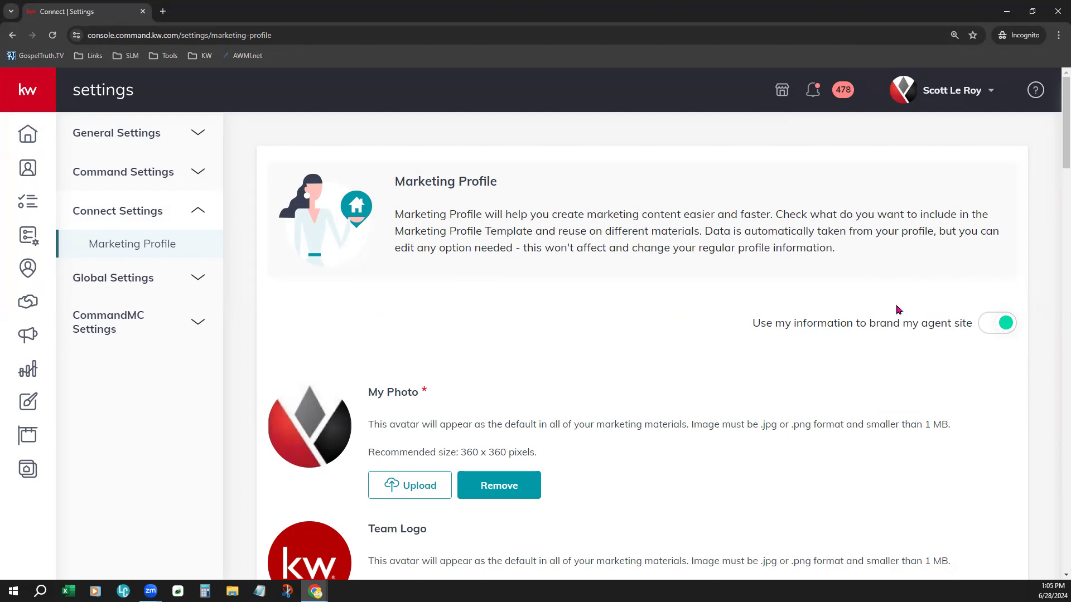
Step: Scroll through the Marketing Profile to review the photos, details, bio, contact and brokerage fields
scroll(555, 289, down, 4)
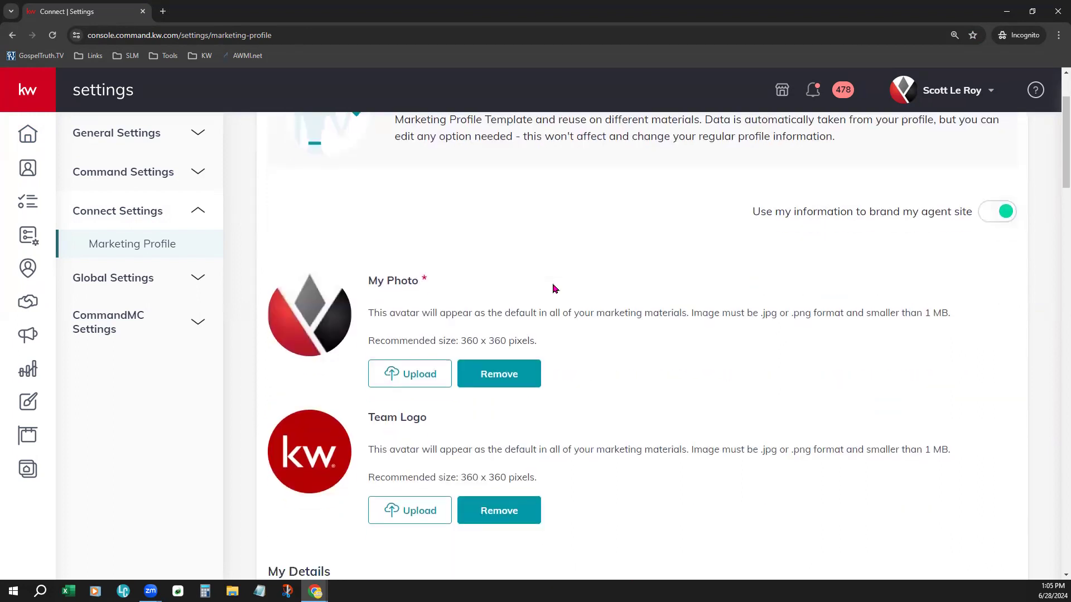
scroll(663, 388, down, 5)
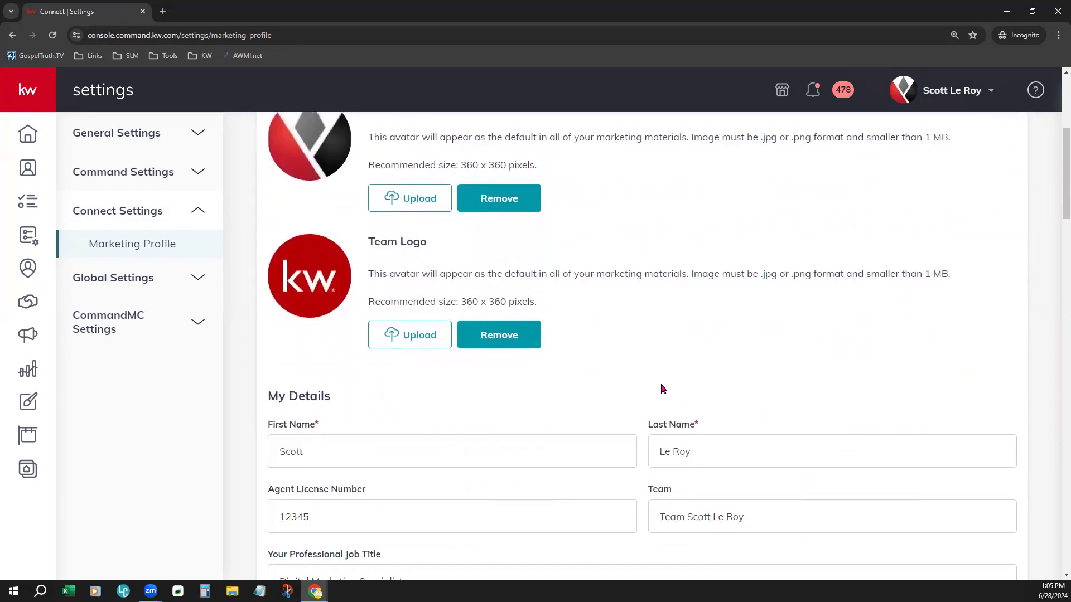
scroll(663, 389, down, 1)
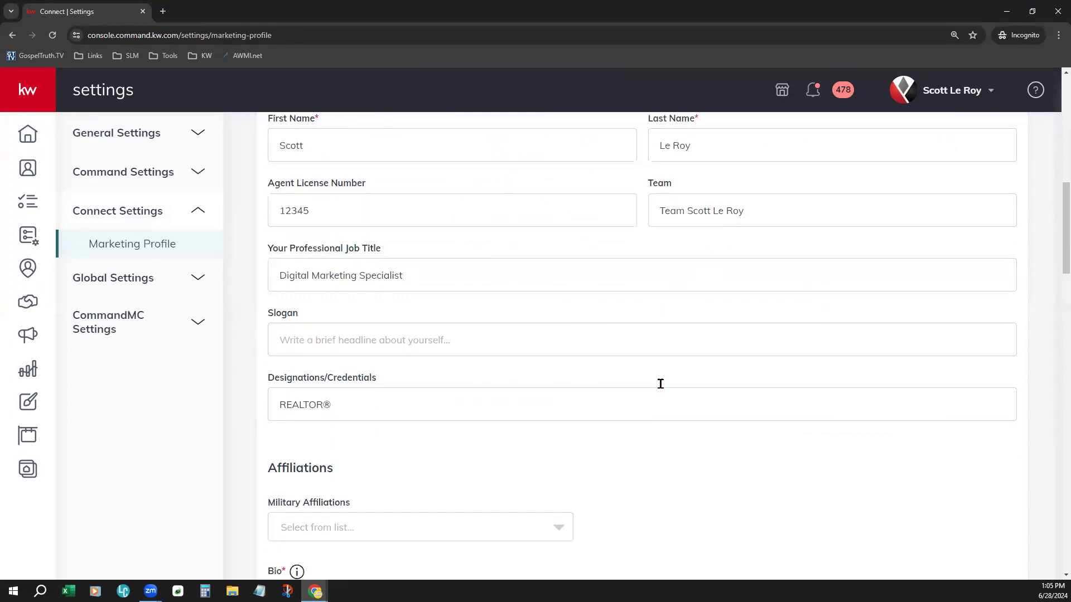
scroll(660, 384, down, 5)
scroll(660, 383, down, 1)
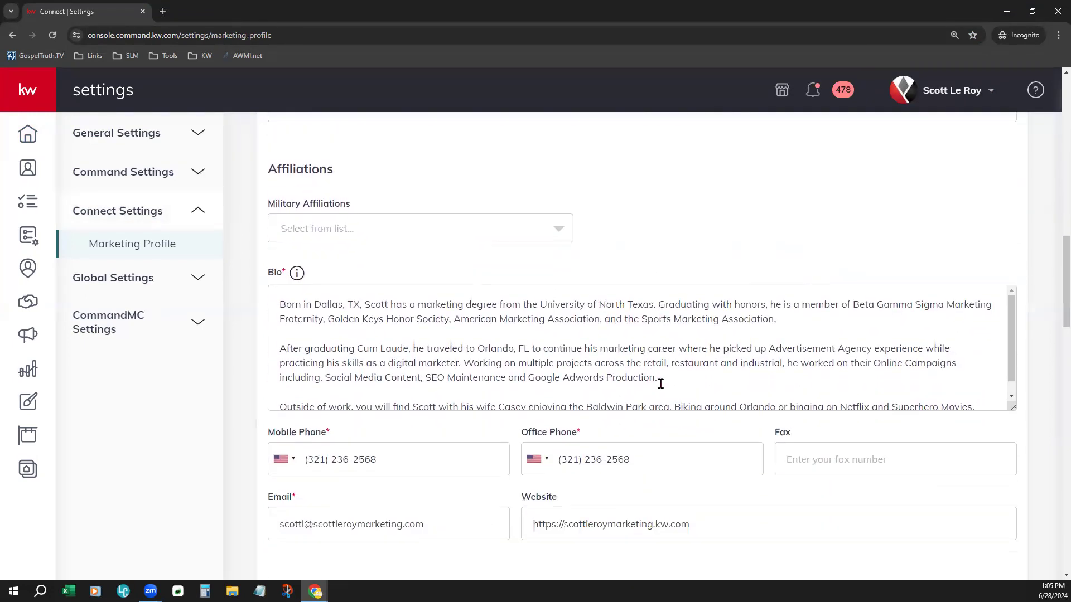
scroll(660, 384, down, 1)
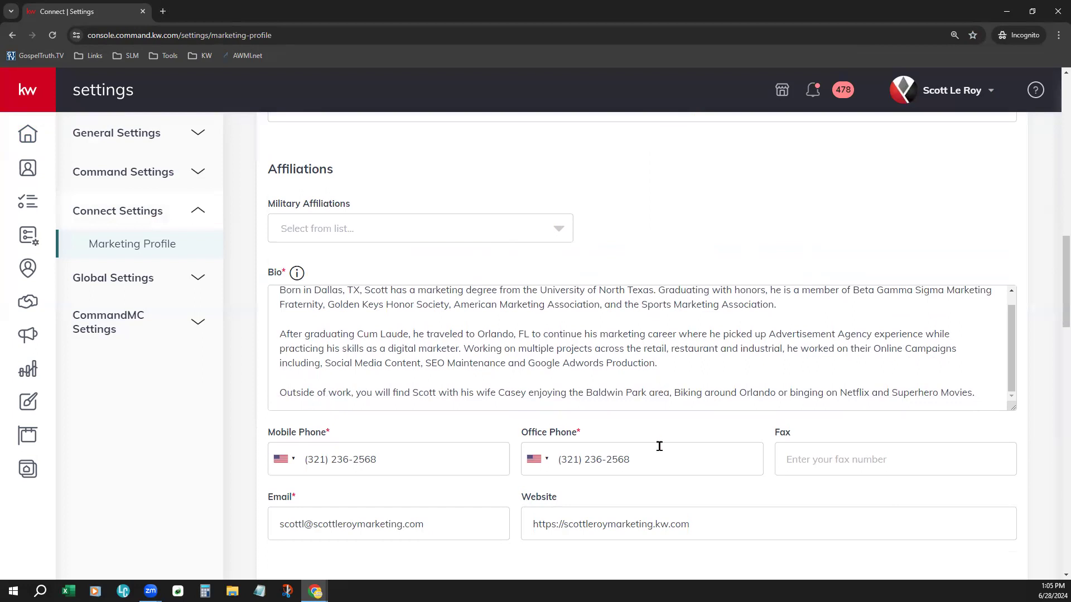
scroll(663, 471, down, 4)
scroll(662, 475, down, 1)
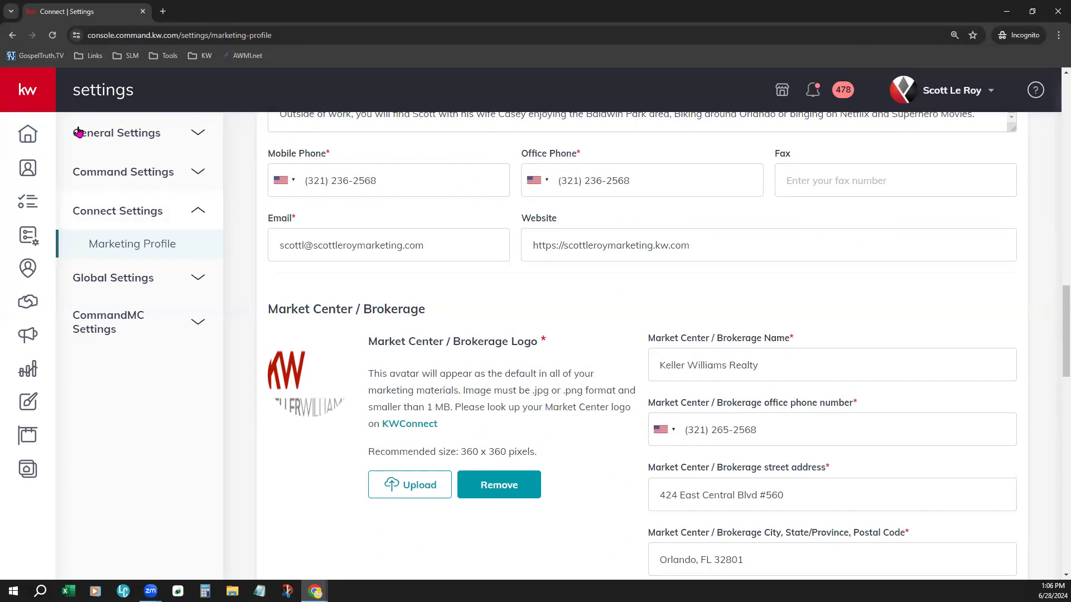
Step: Go back to the dashboard and open Settings from the profile menu
click(29, 137)
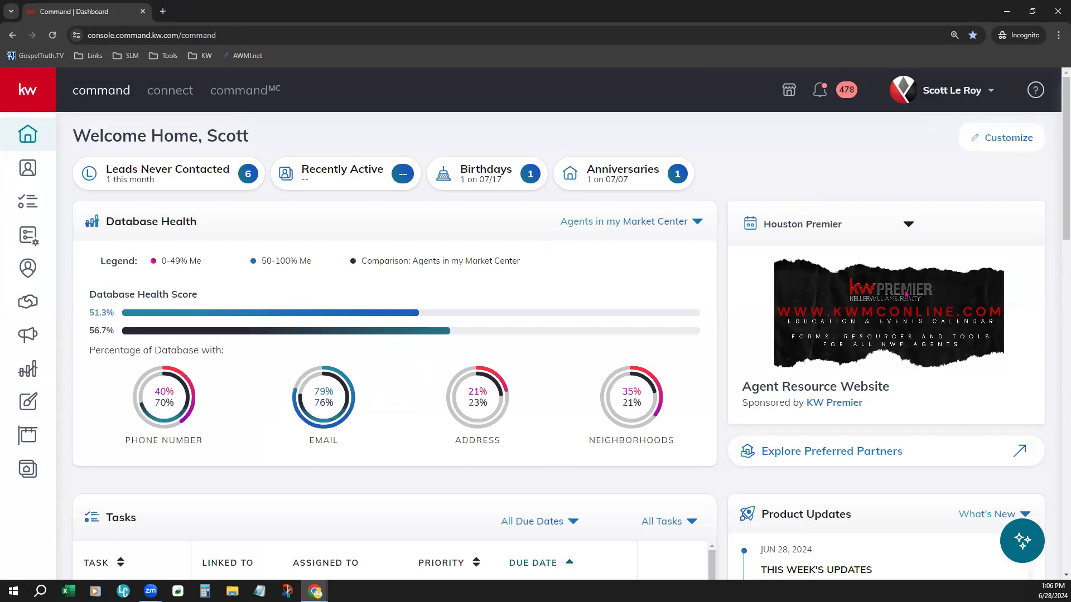
click(941, 93)
click(879, 369)
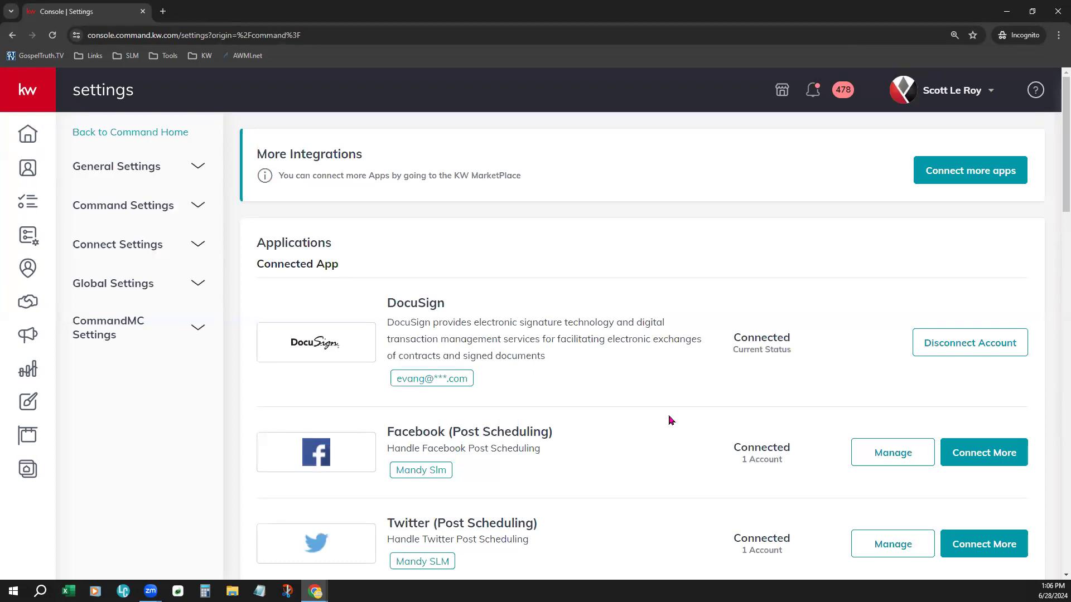
Step: Review the connected applications and highlight the Facebook Ads Manager name and its relocation notice
scroll(671, 420, down, 3)
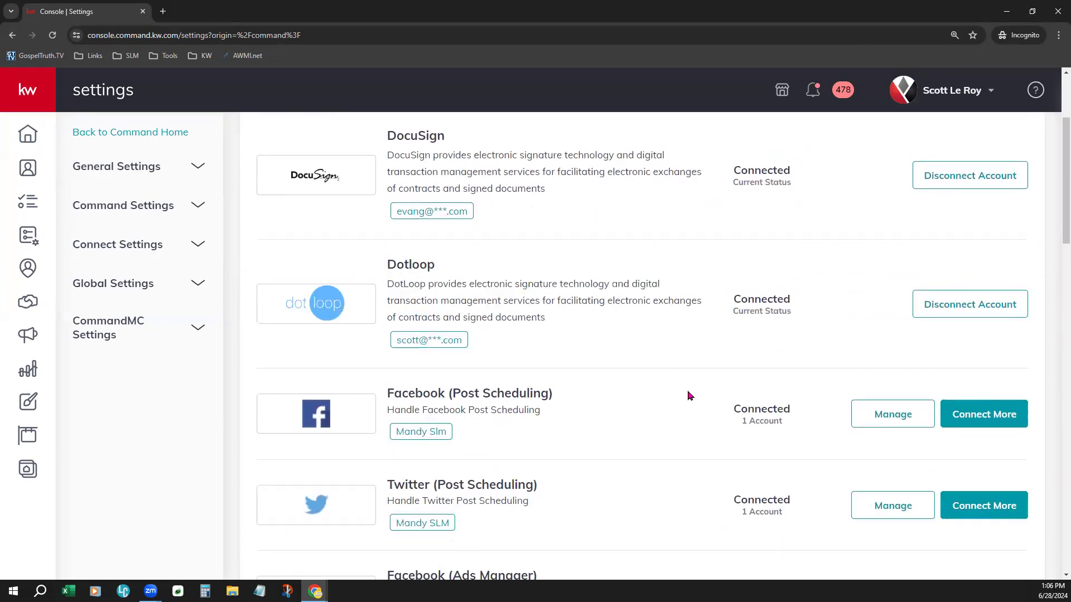
scroll(674, 415, down, 2)
scroll(674, 419, down, 2)
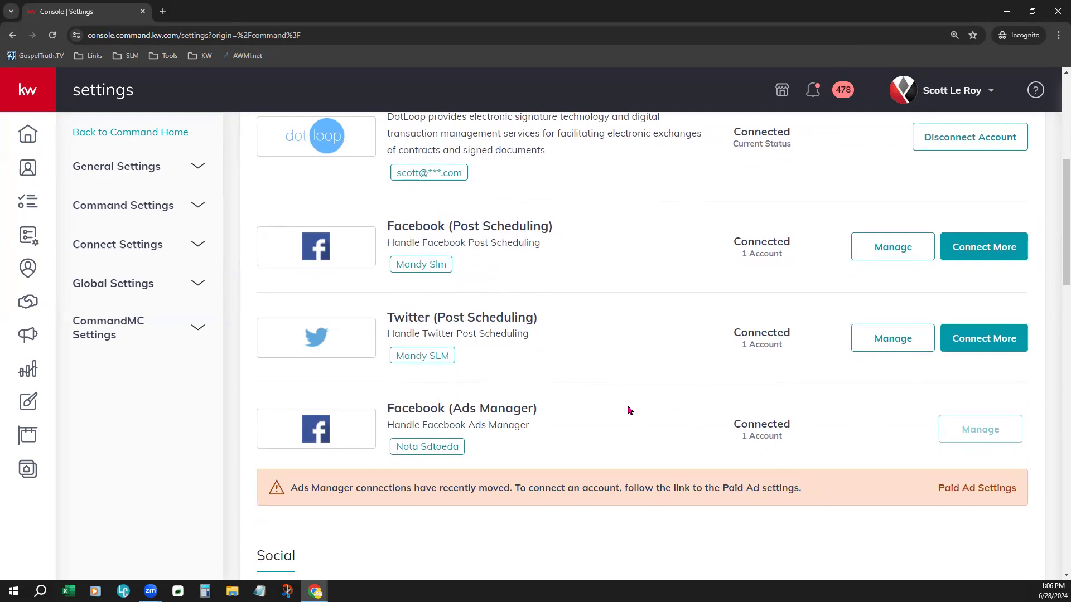
scroll(628, 410, down, 5)
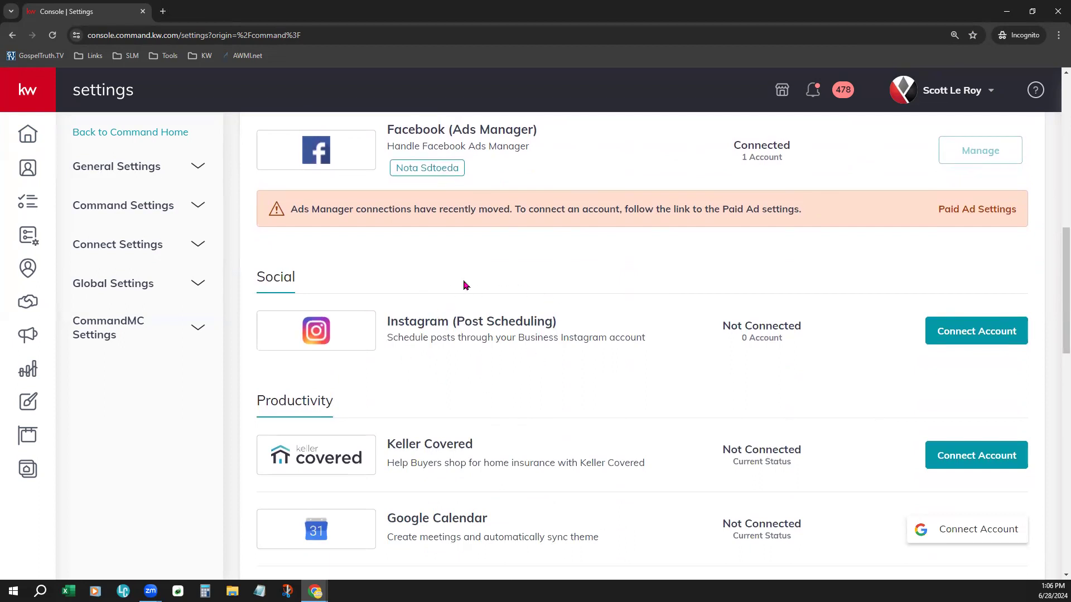
scroll(616, 375, up, 2)
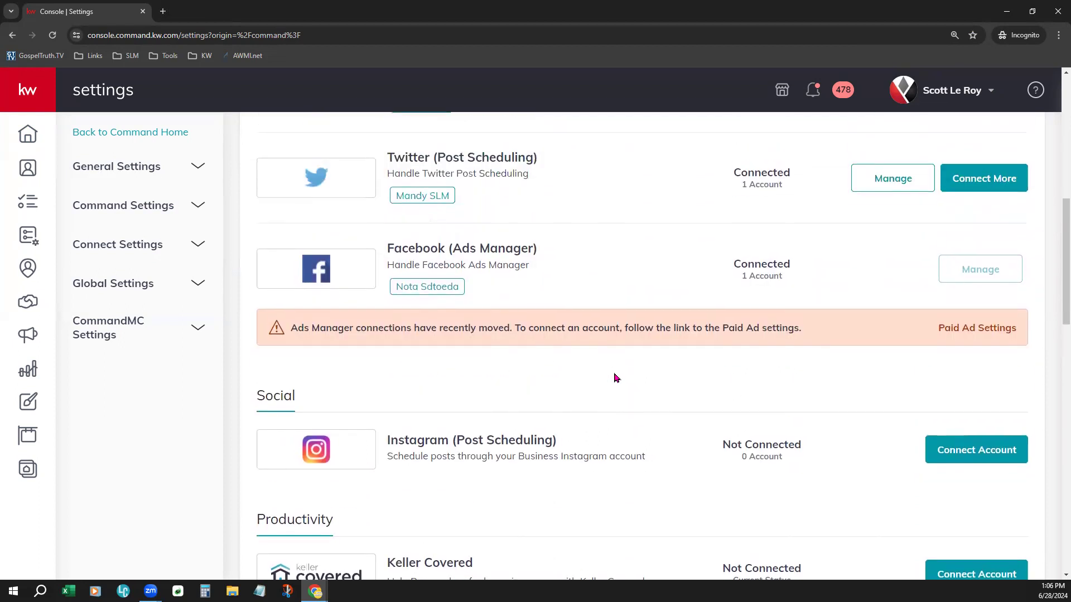
scroll(616, 378, up, 1)
scroll(614, 372, up, 1)
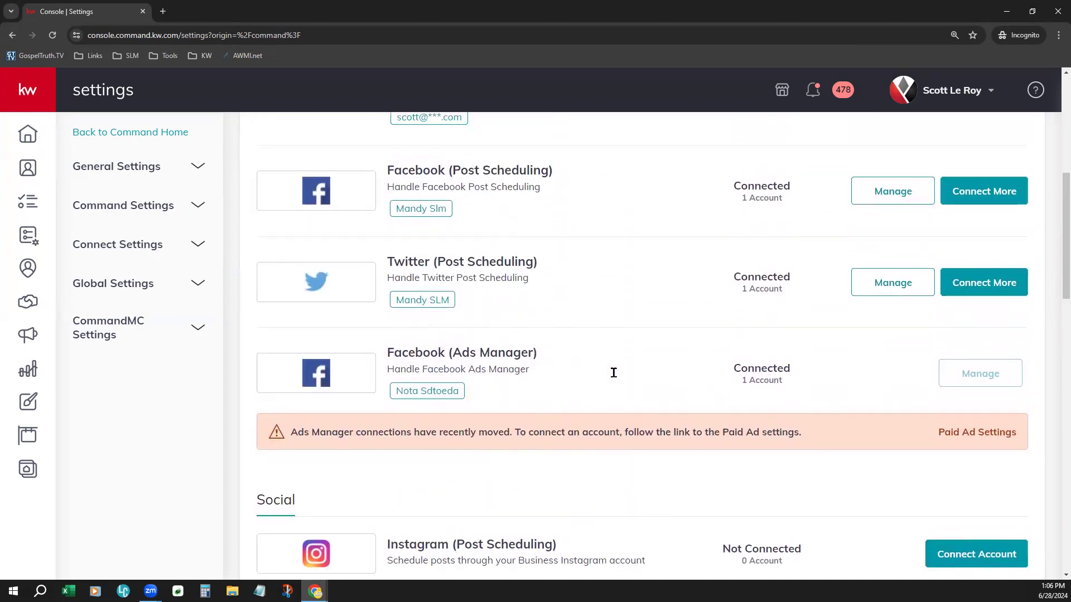
drag(392, 350, 574, 352)
click(577, 354)
drag(290, 430, 908, 427)
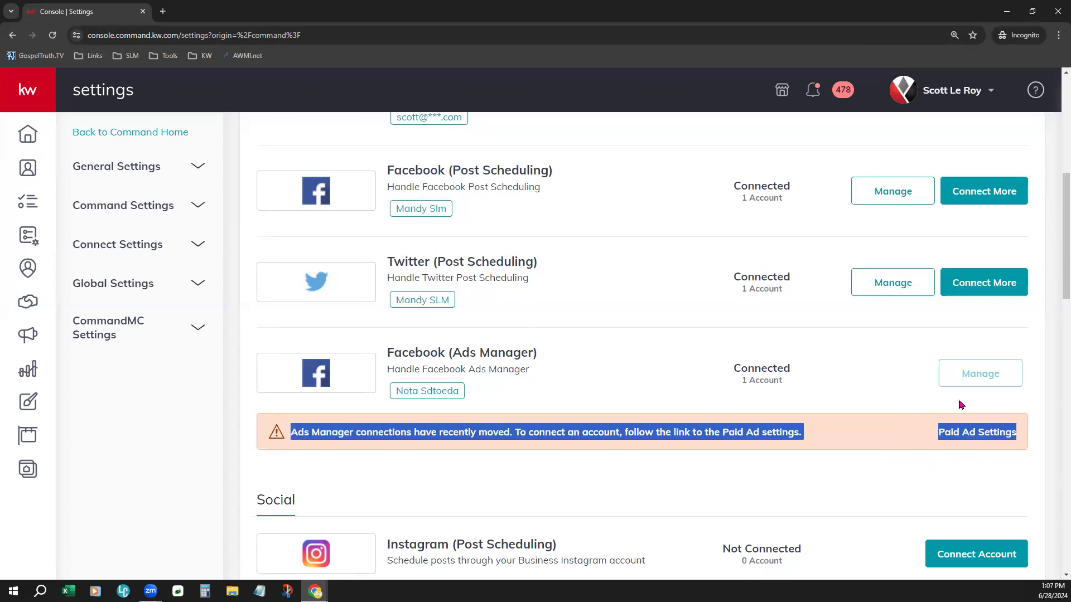
click(1000, 469)
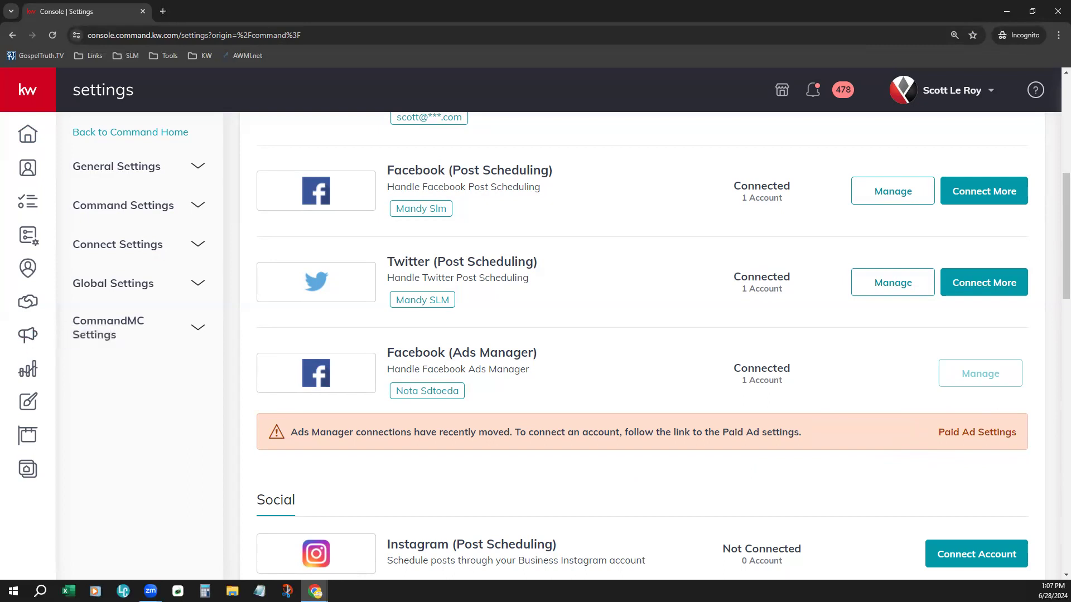
Step: Open the Paid Ad Quick Start from Campaigns and scroll through the ad objectives
click(38, 333)
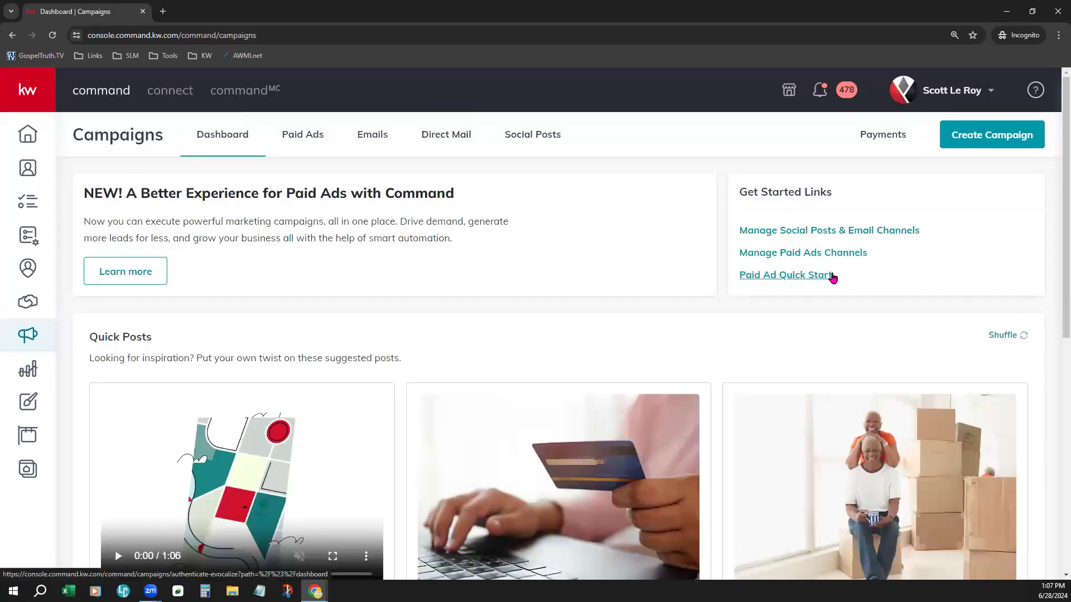
click(788, 276)
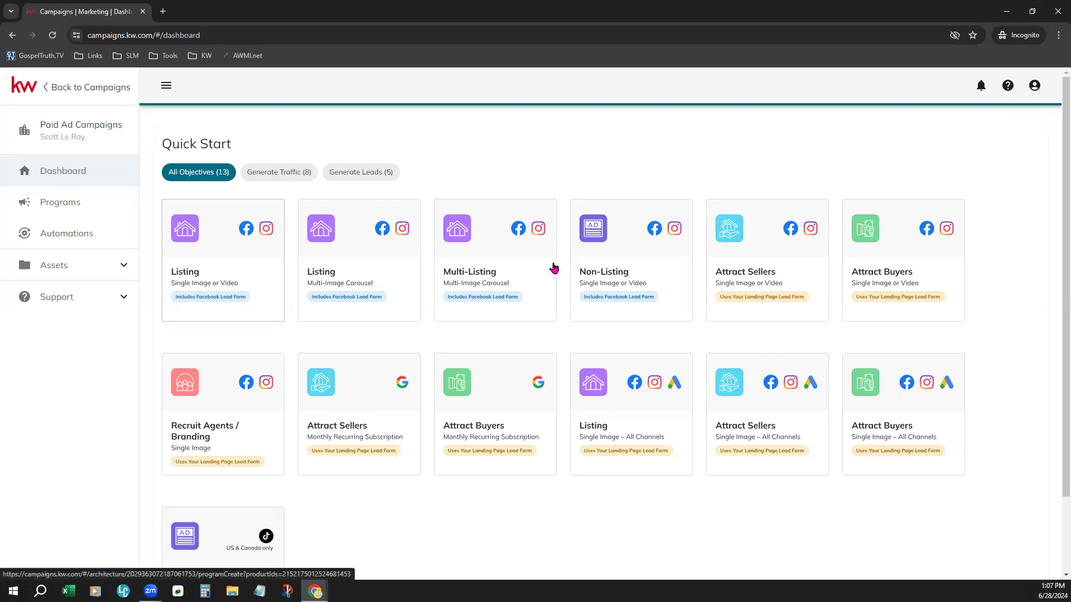
scroll(586, 469, down, 2)
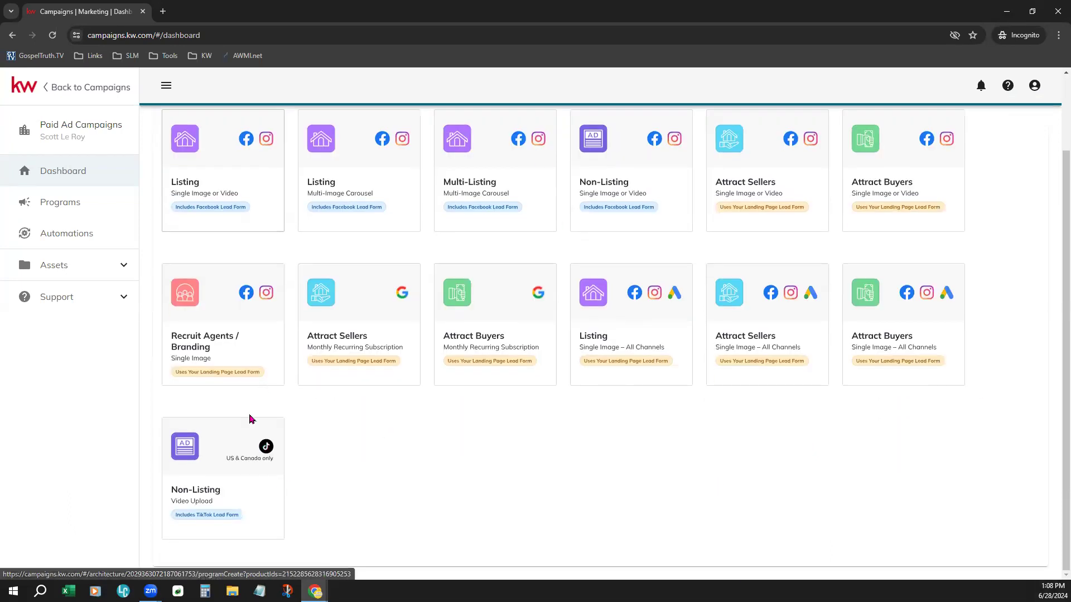
scroll(502, 478, up, 1)
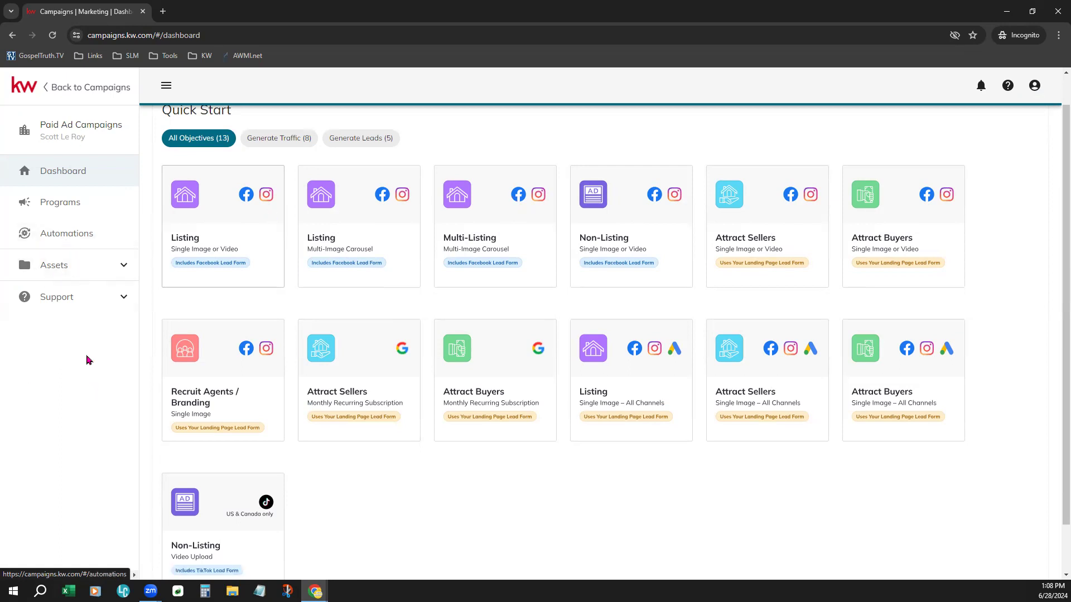
Step: Open the Facebook Pages list under Assets in Paid Ad Campaigns
click(83, 271)
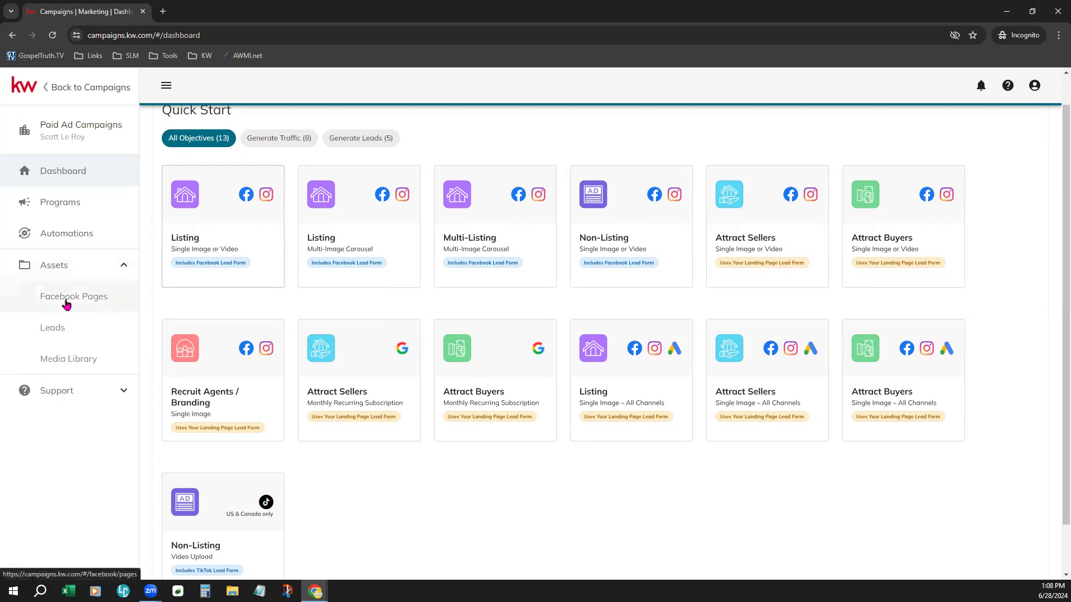
click(84, 303)
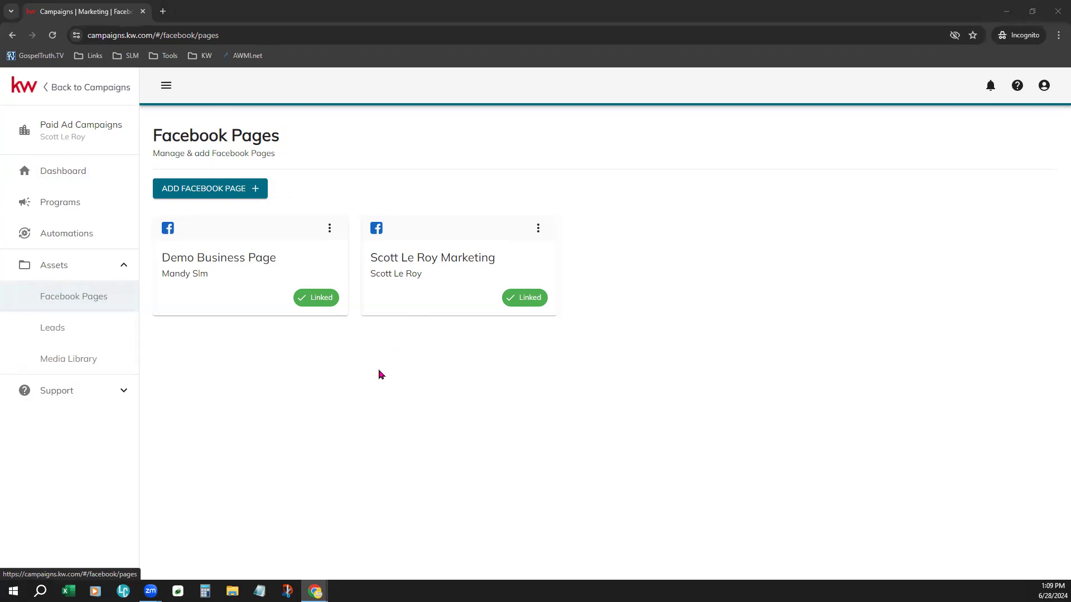
Step: Return to the Command home dashboard and reopen account Settings from the profile menu
click(19, 89)
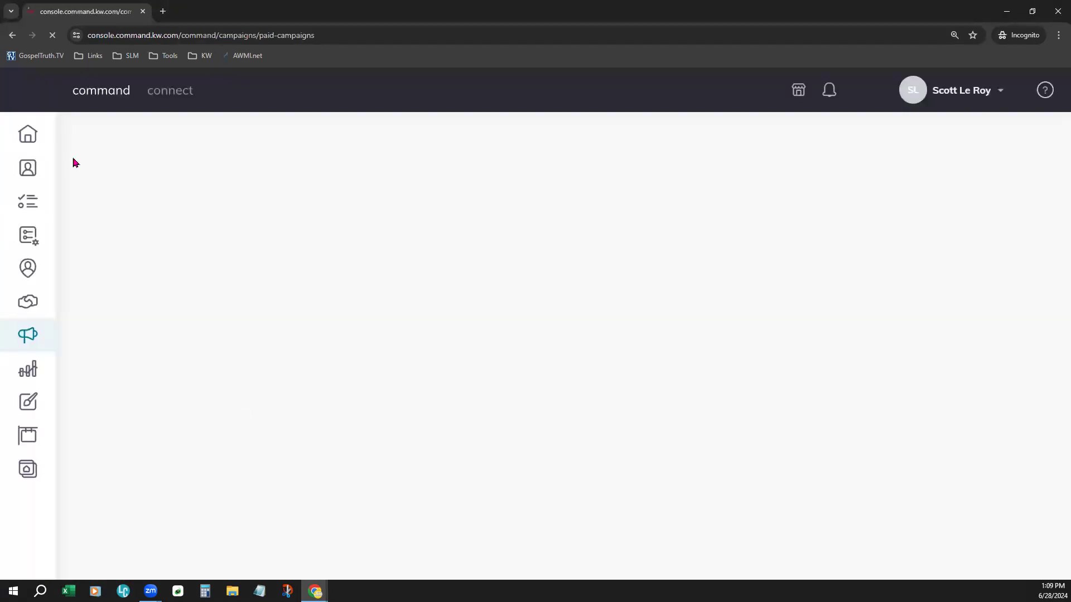
click(26, 139)
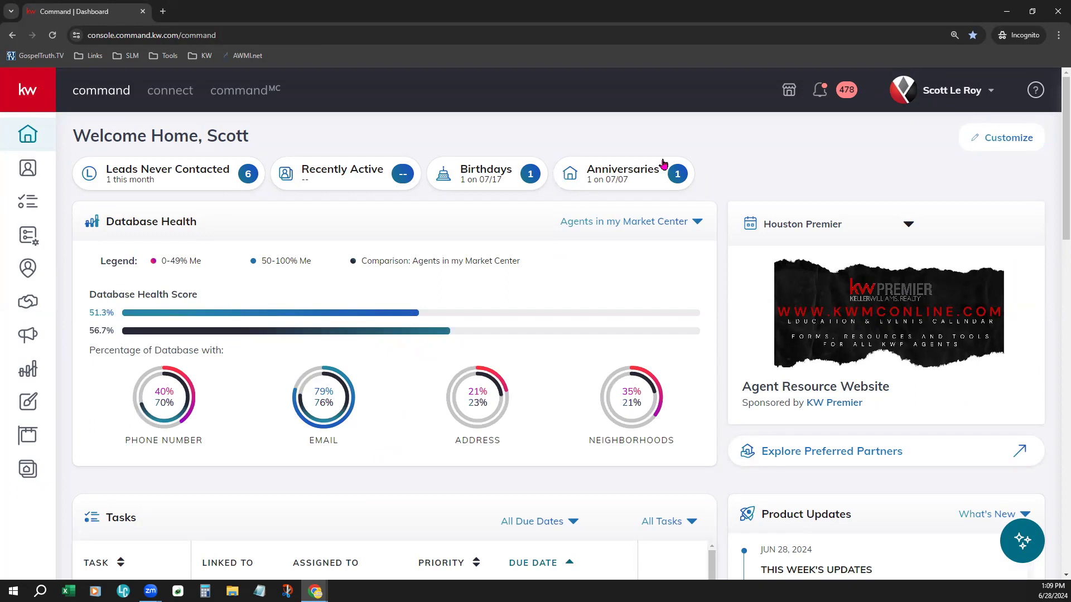
click(955, 87)
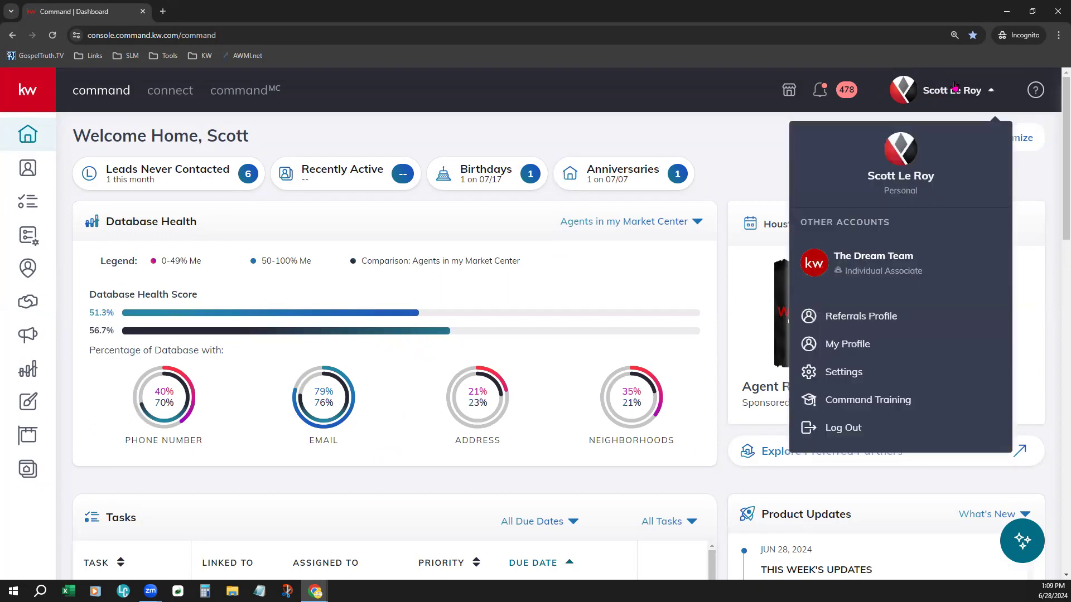
click(870, 377)
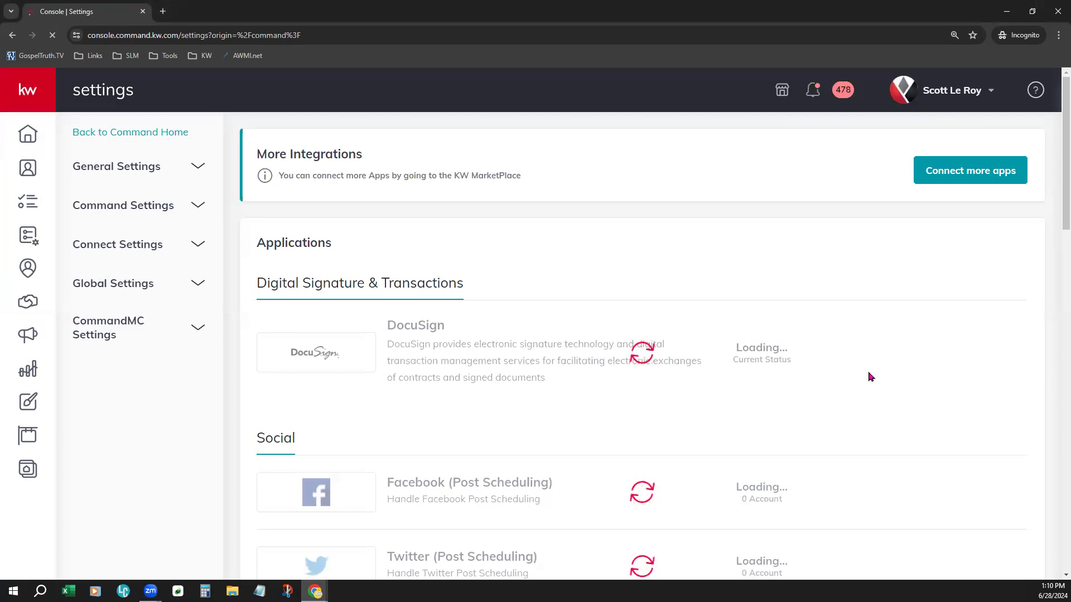
Step: Open the management dialog for the Command Email service in the connected apps
scroll(575, 424, down, 15)
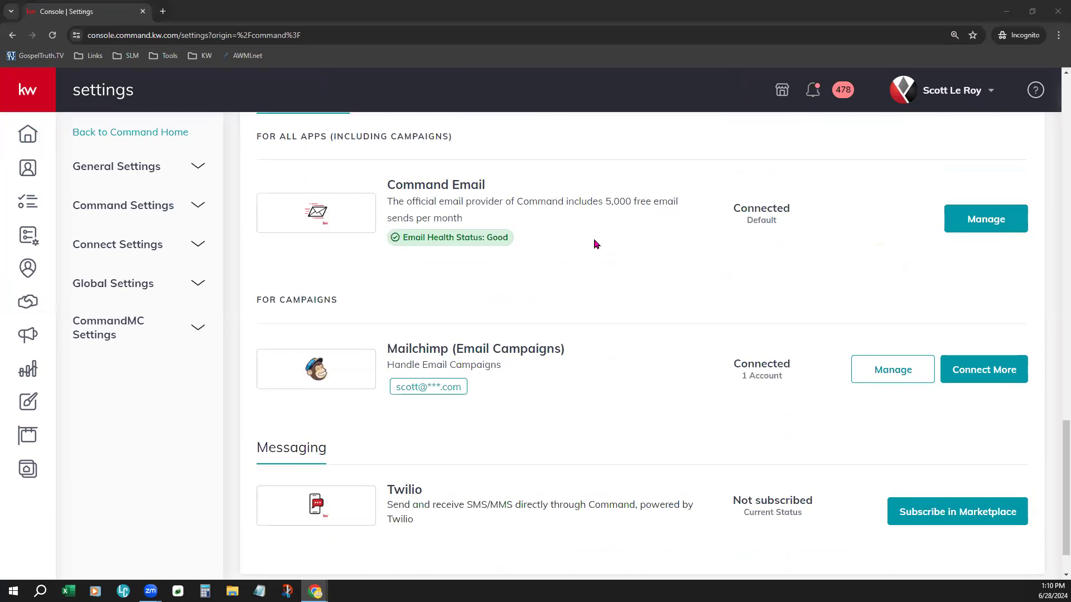
scroll(645, 327, up, 2)
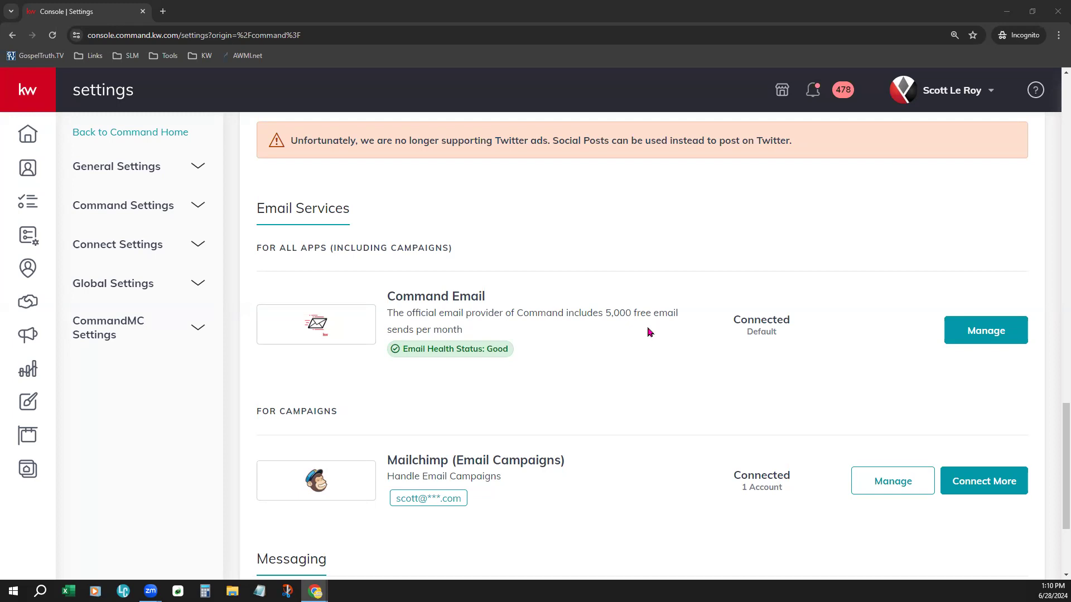
click(1018, 334)
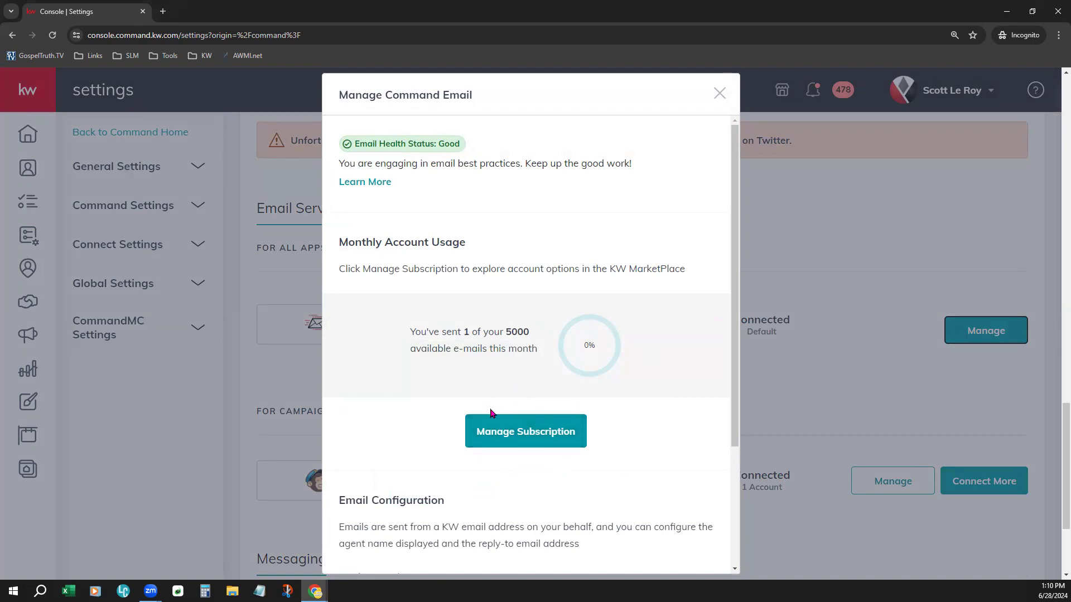
Step: Review the monthly email usage and the sender name and reply-to email options in the Command Email configuration
drag(531, 333, 501, 331)
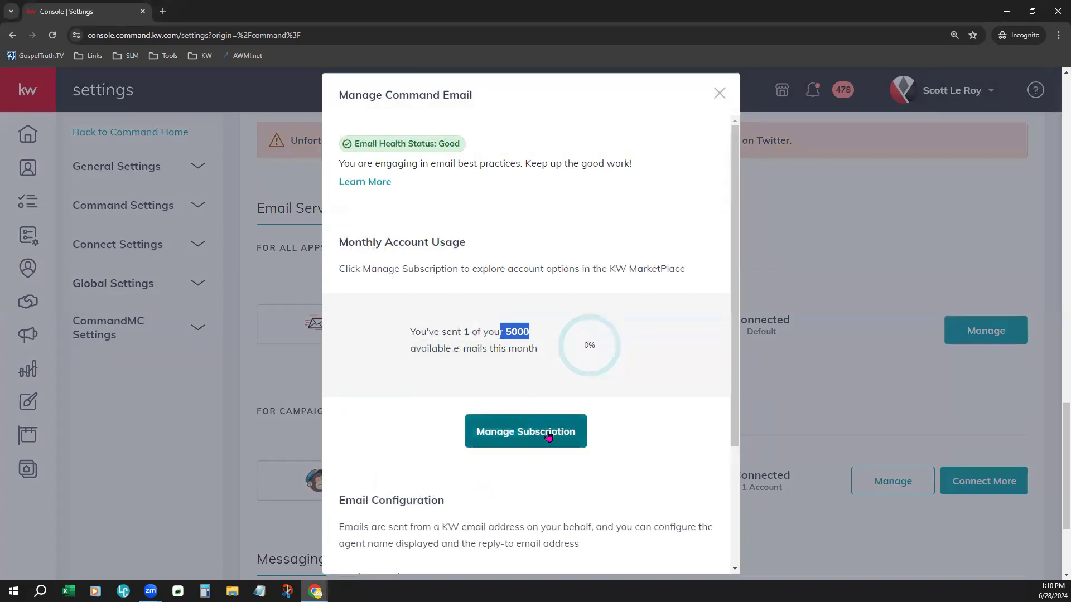
scroll(651, 425, down, 3)
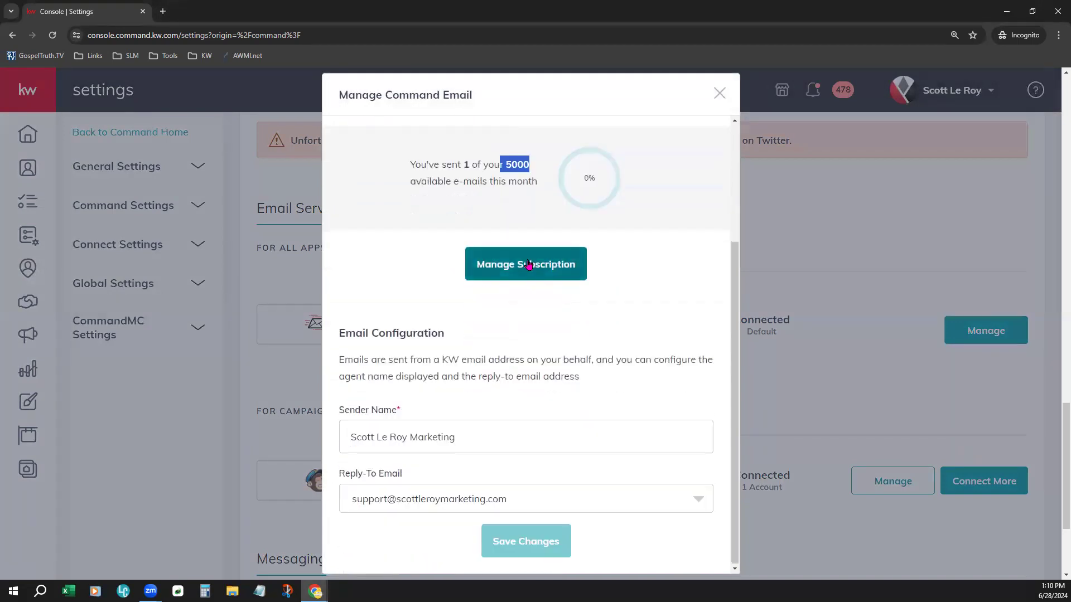
click(657, 339)
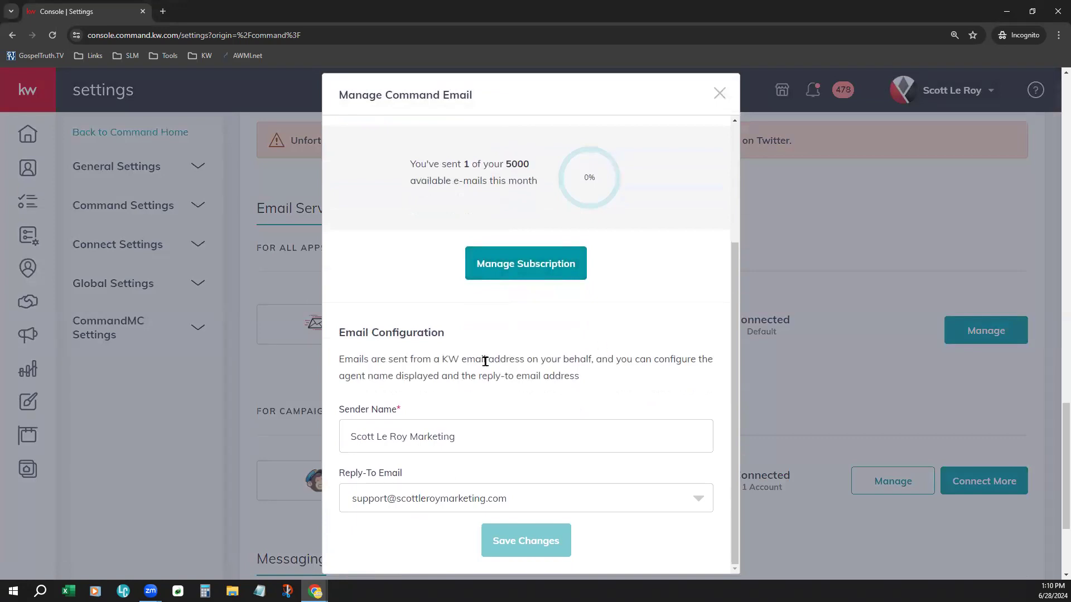
drag(346, 332, 452, 347)
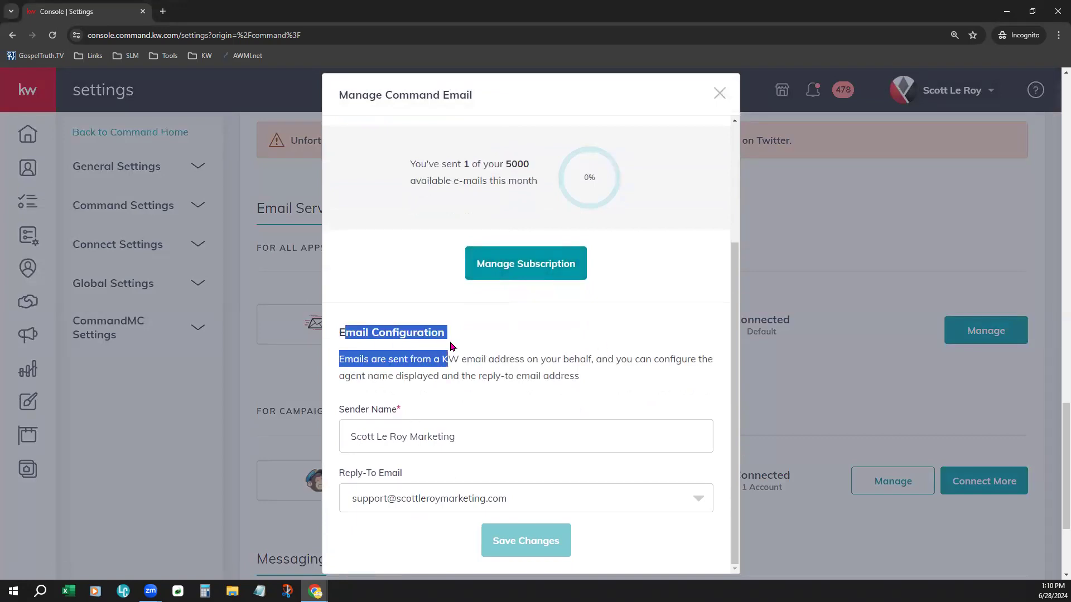
click(533, 410)
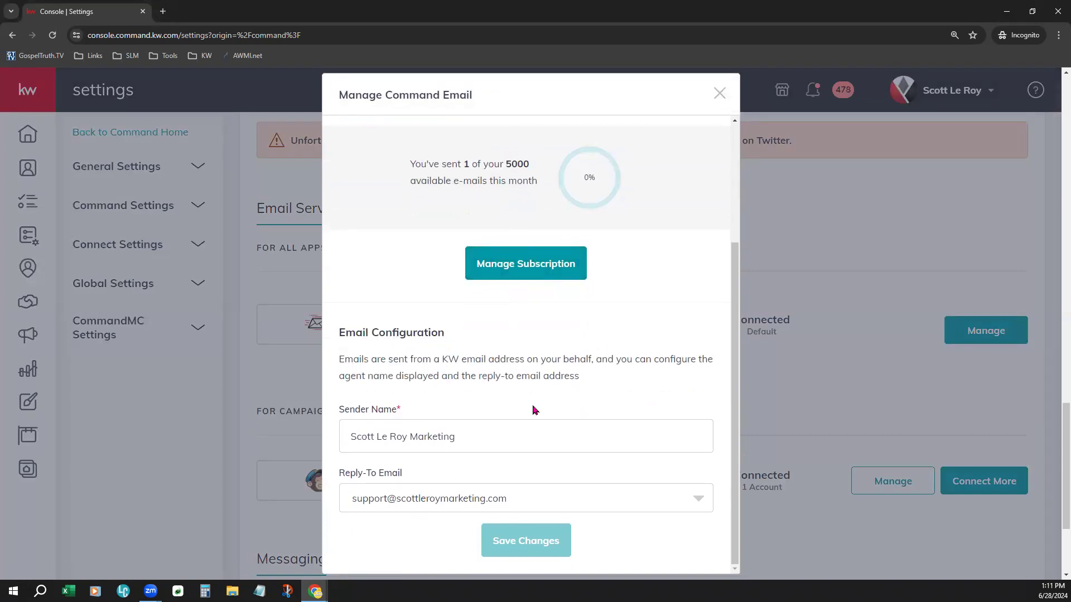
click(477, 436)
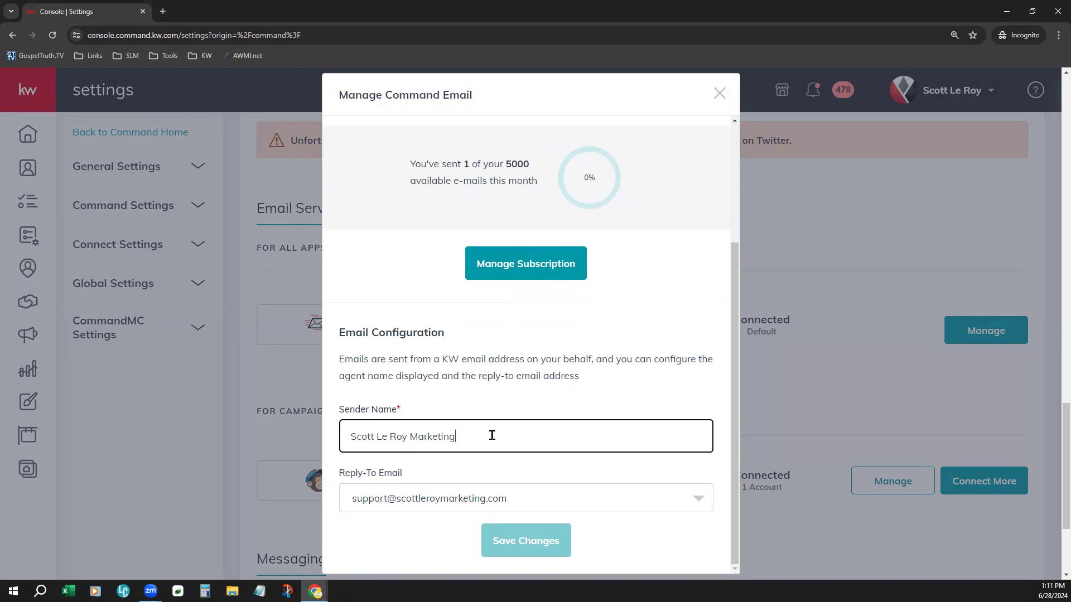
click(603, 497)
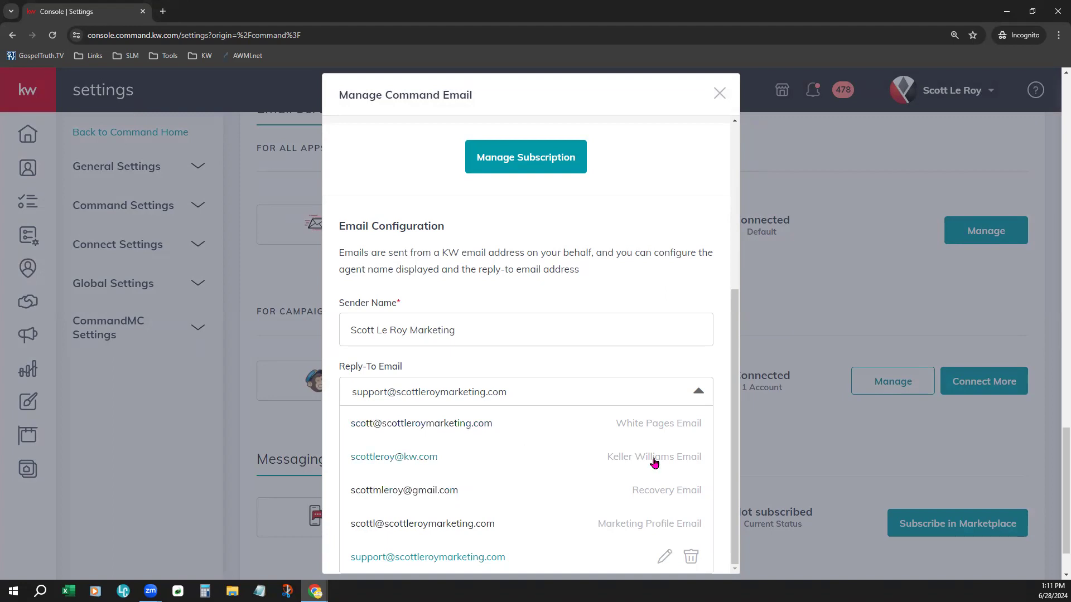
click(673, 358)
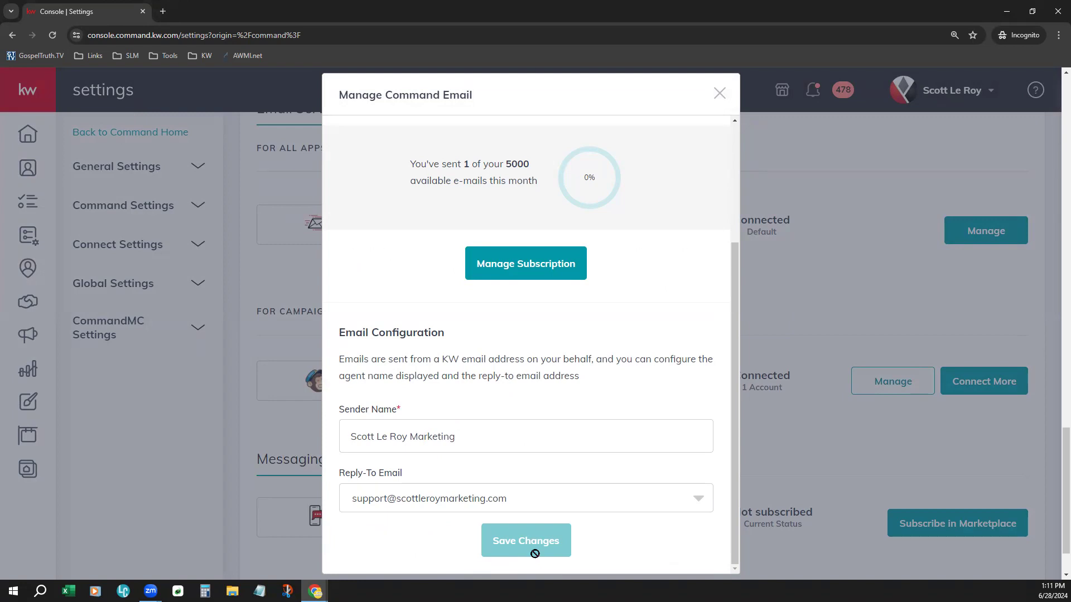
click(720, 96)
Step: Return to the Command home dashboard and open Opportunities
click(30, 144)
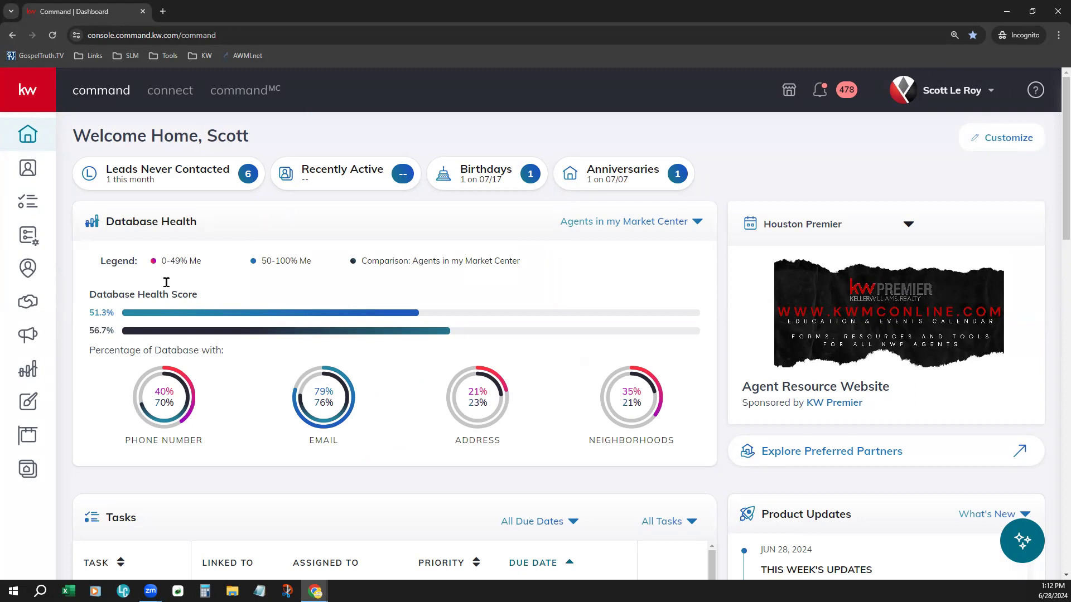
click(29, 303)
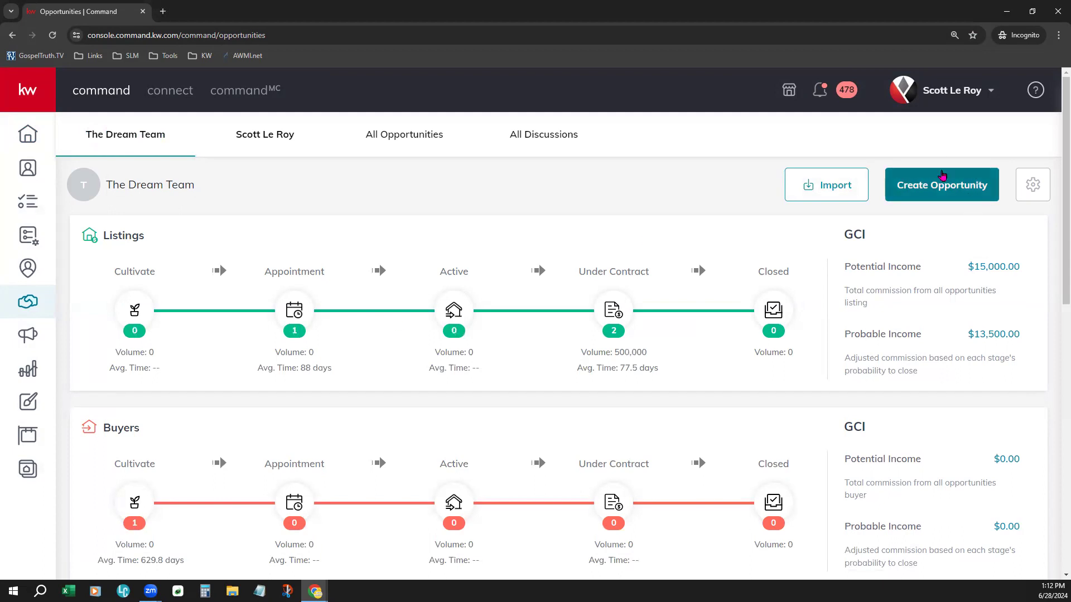
click(967, 186)
click(633, 163)
click(692, 200)
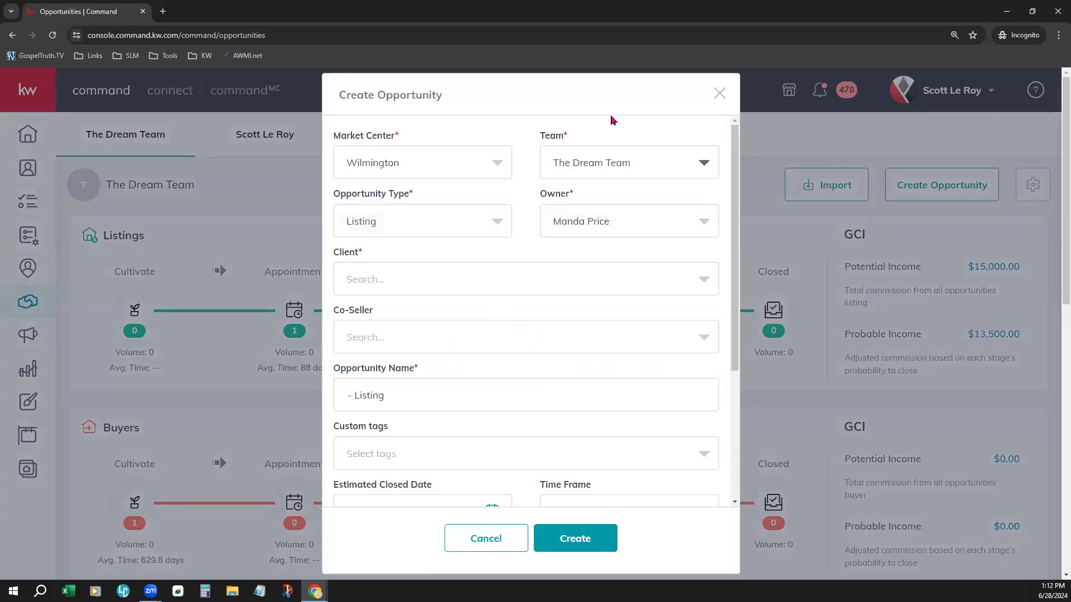
click(704, 163)
click(706, 200)
click(637, 168)
click(468, 547)
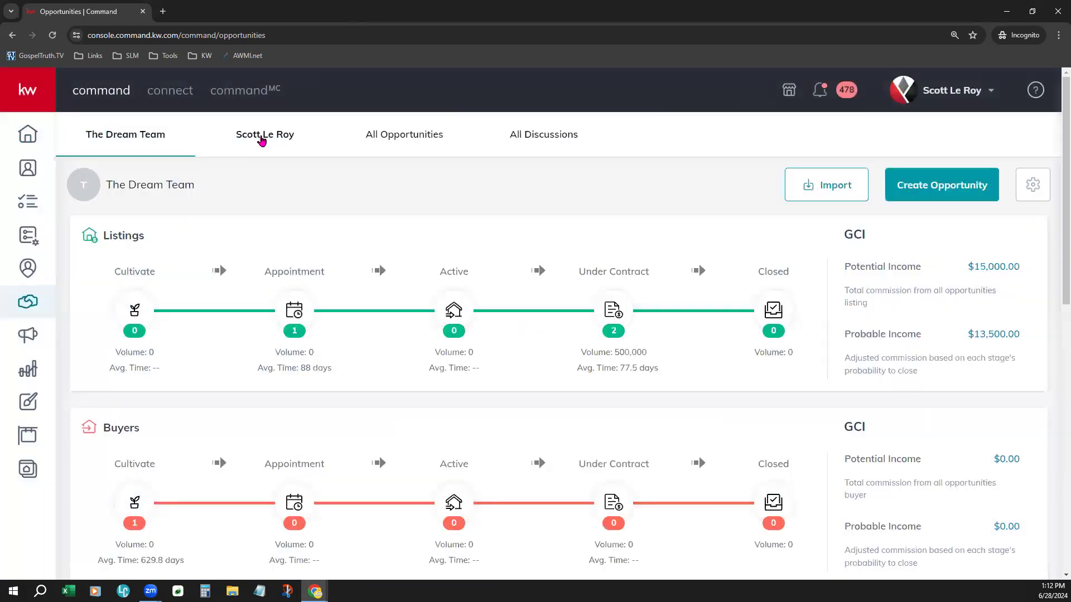
click(263, 135)
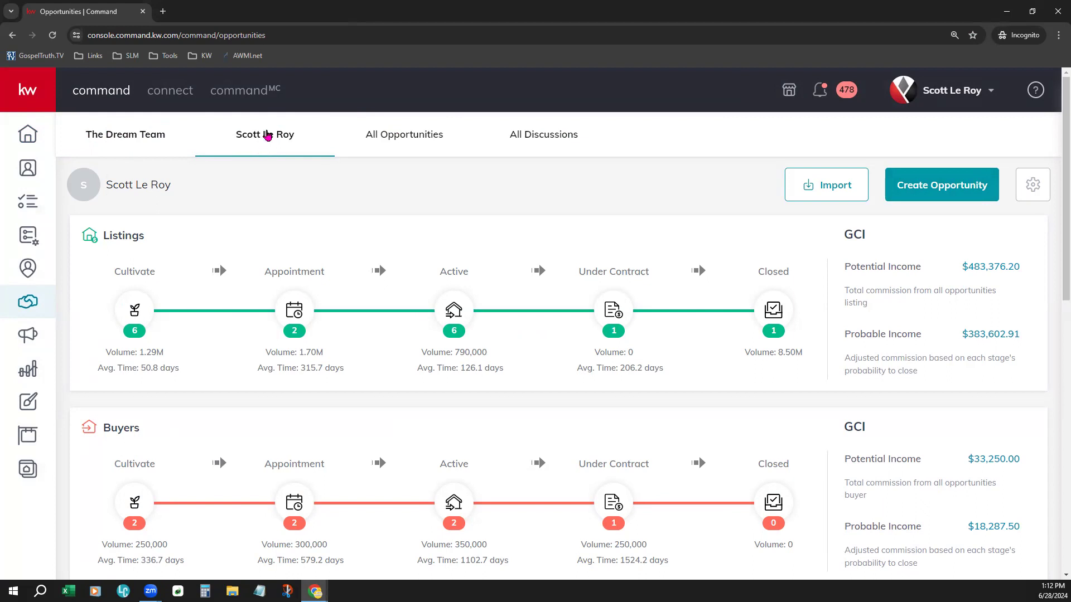
click(942, 185)
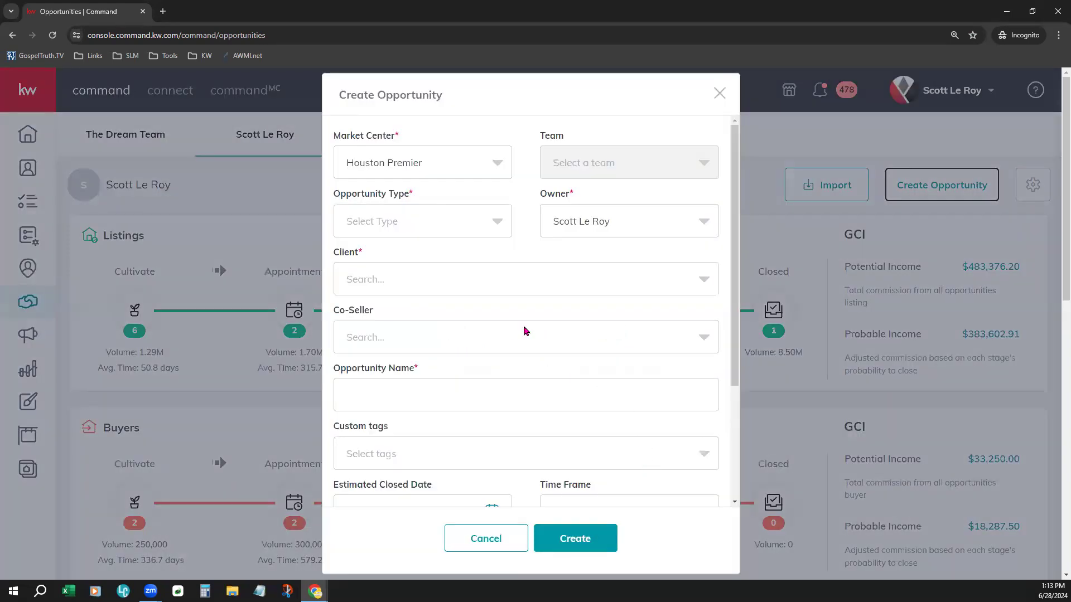
click(414, 275)
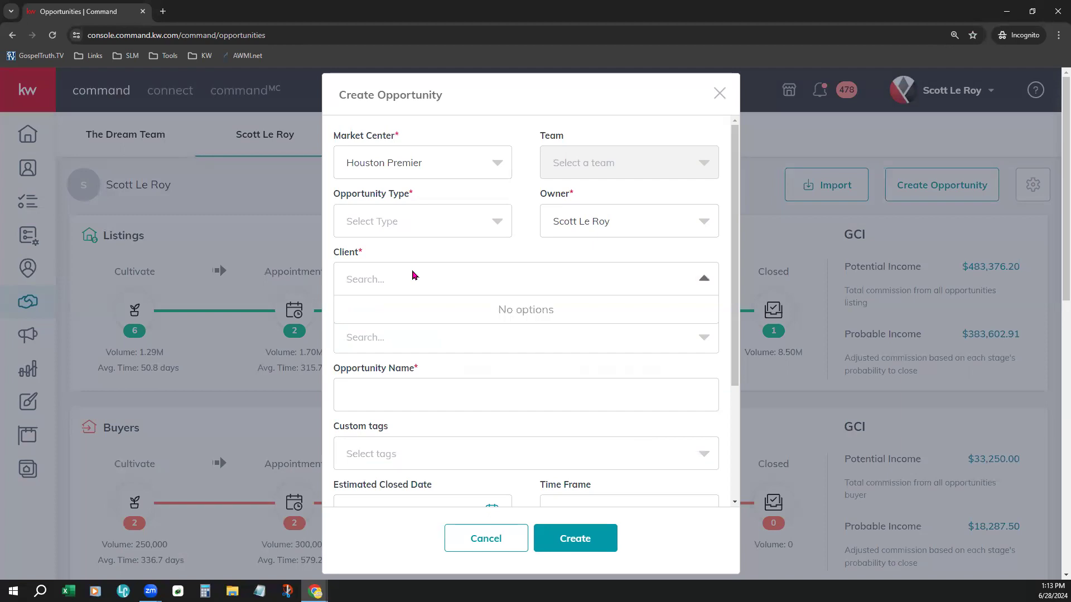
text(T)
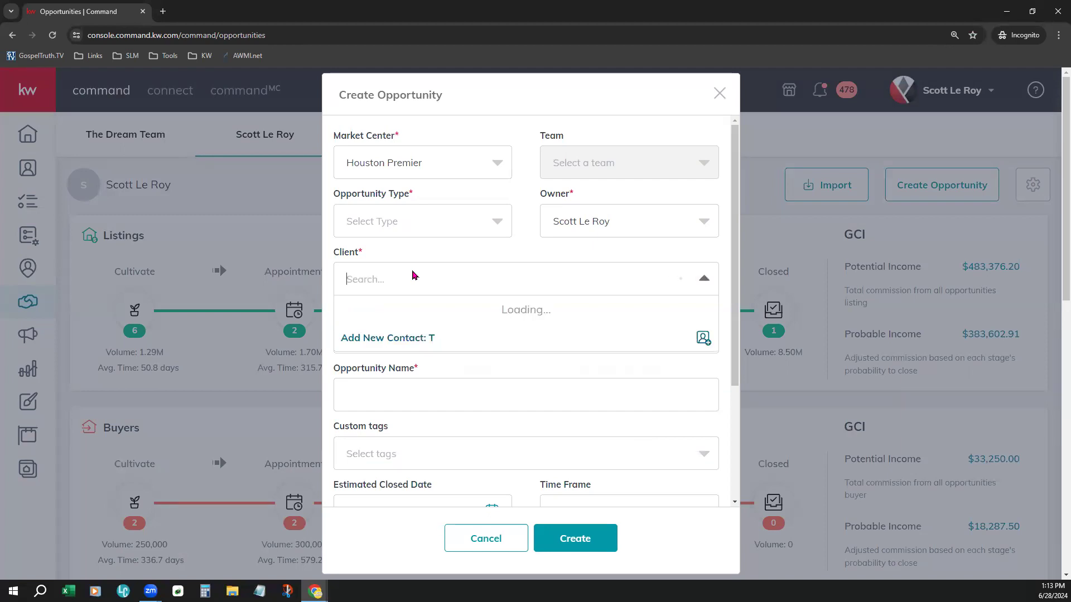
text(Buyer Opp)
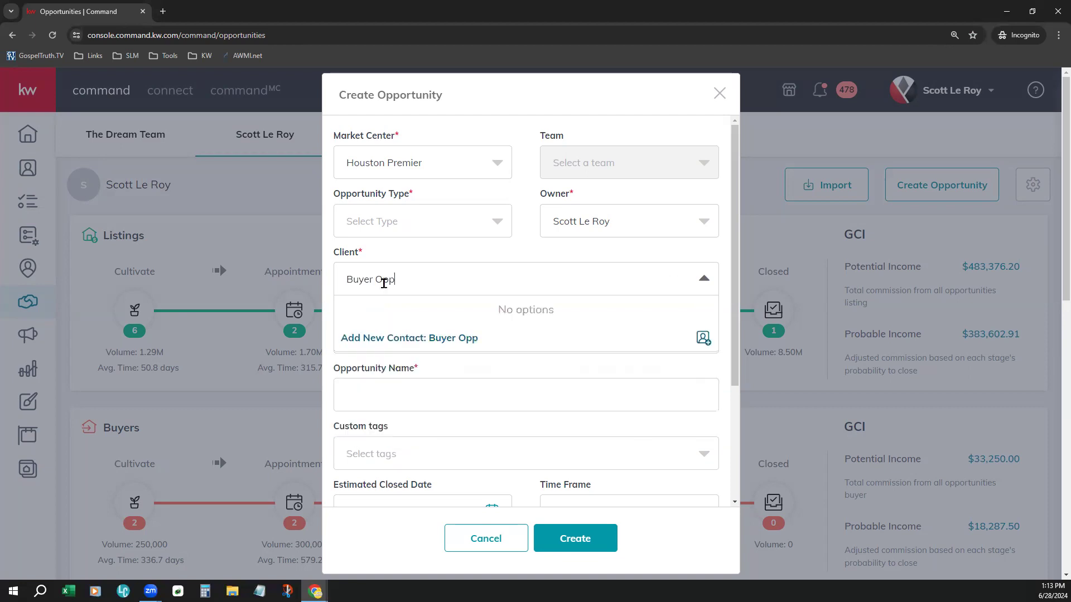
drag(381, 280, 332, 272)
text(Fake)
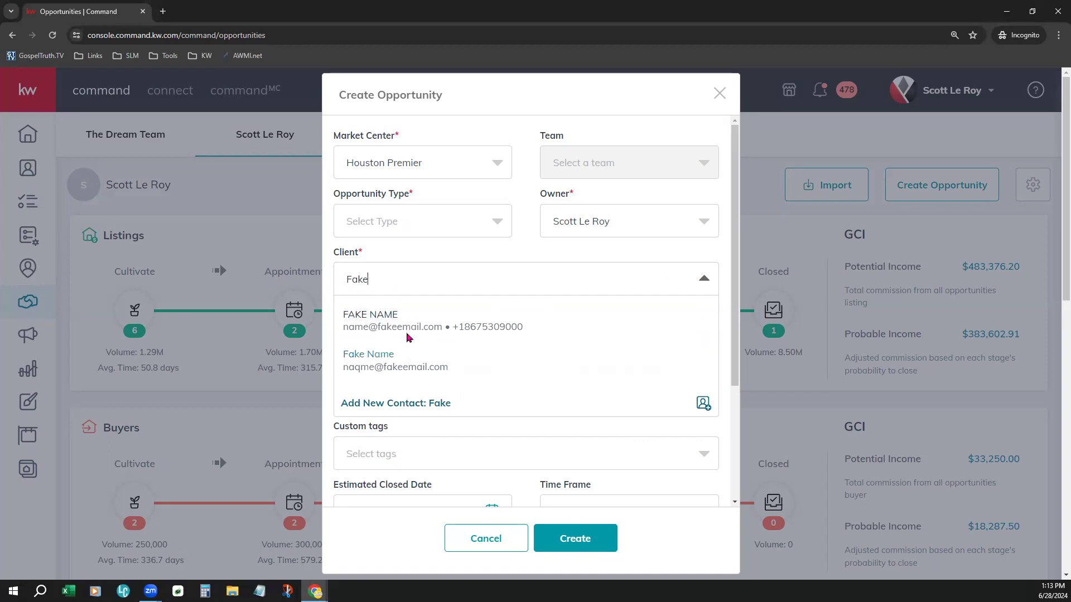
click(408, 330)
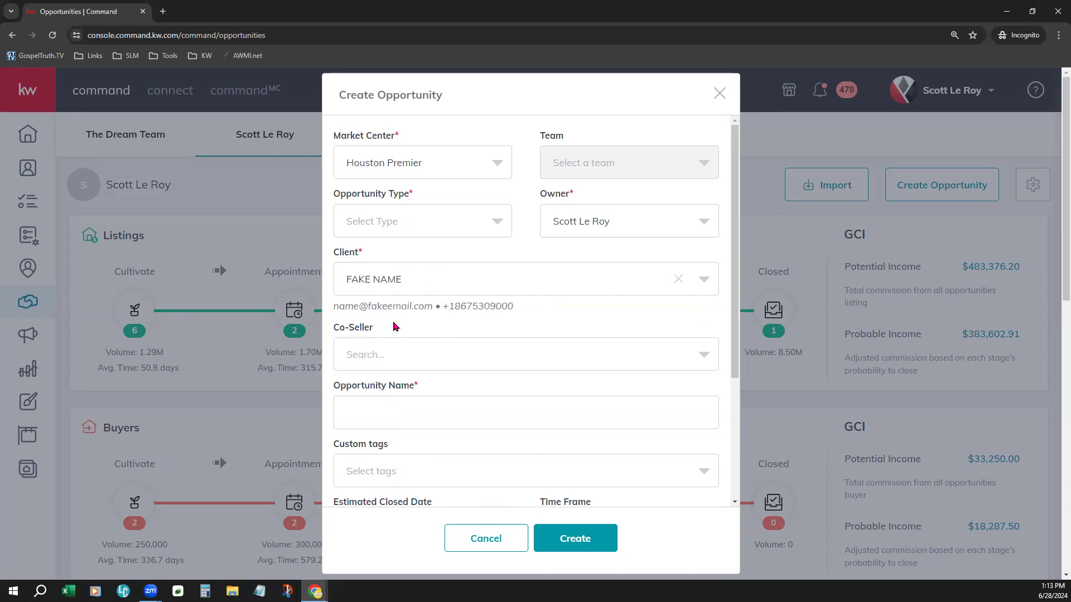
Step: Set the opportunity type to Buyer
scroll(566, 366, down, 2)
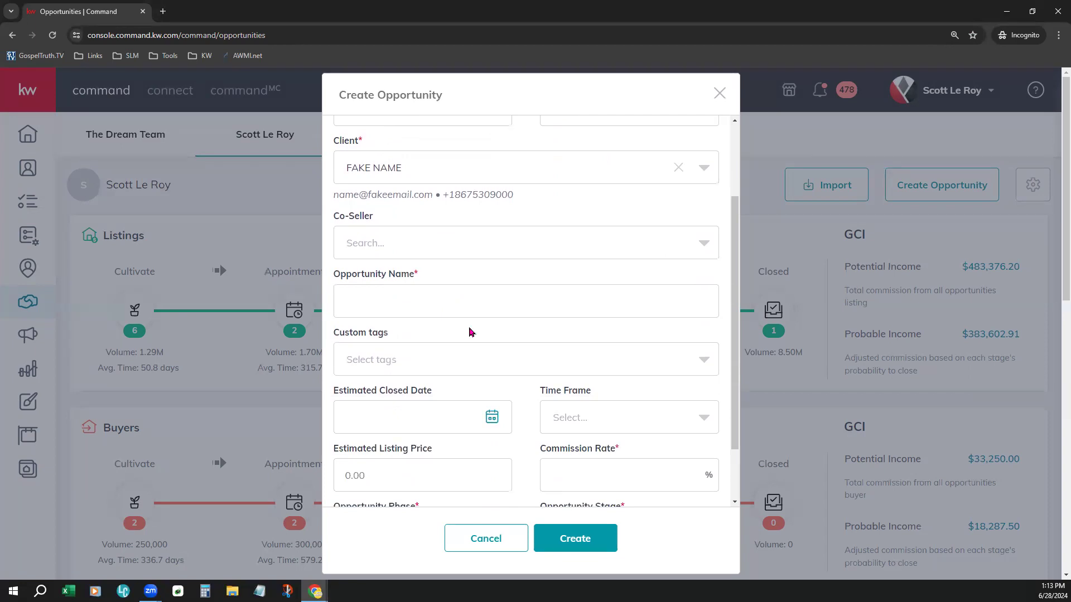
scroll(494, 339, up, 2)
click(424, 231)
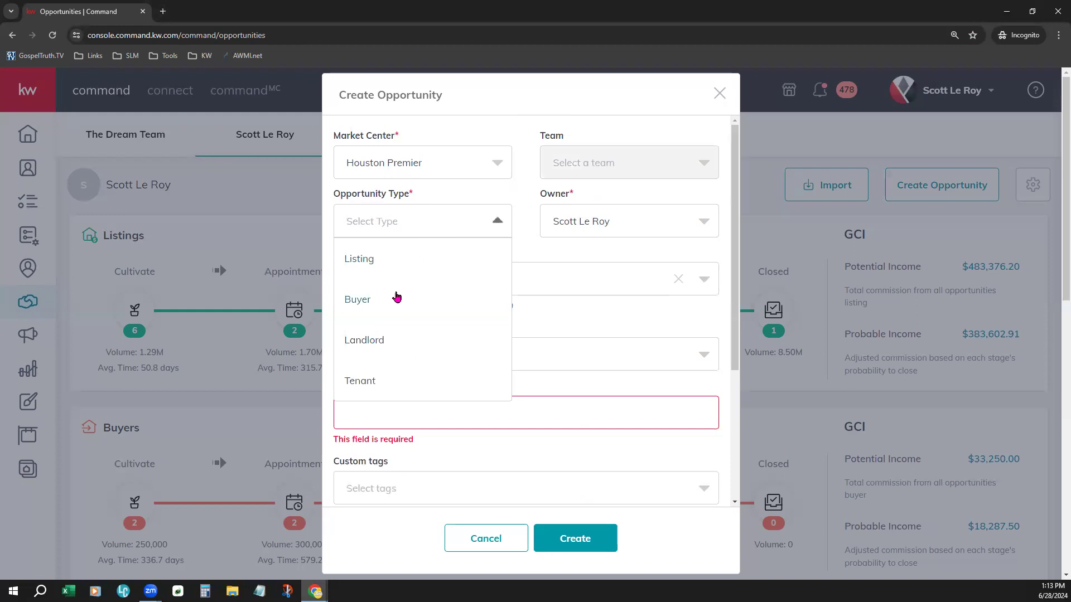
click(397, 297)
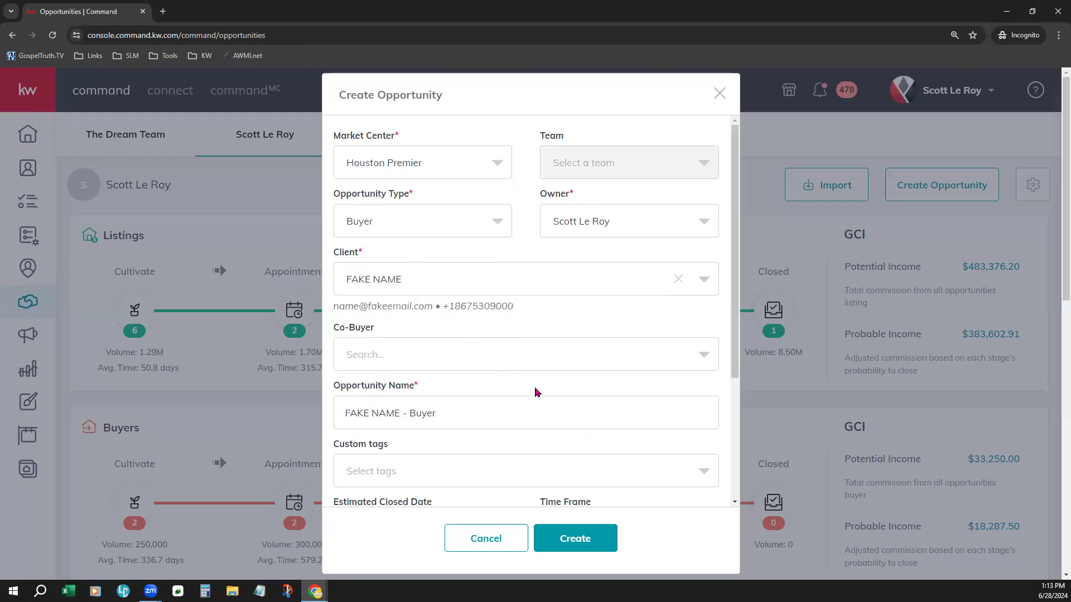
Step: Set the commission rate to 4% and create the buyer opportunity
scroll(536, 389, down, 3)
click(584, 395)
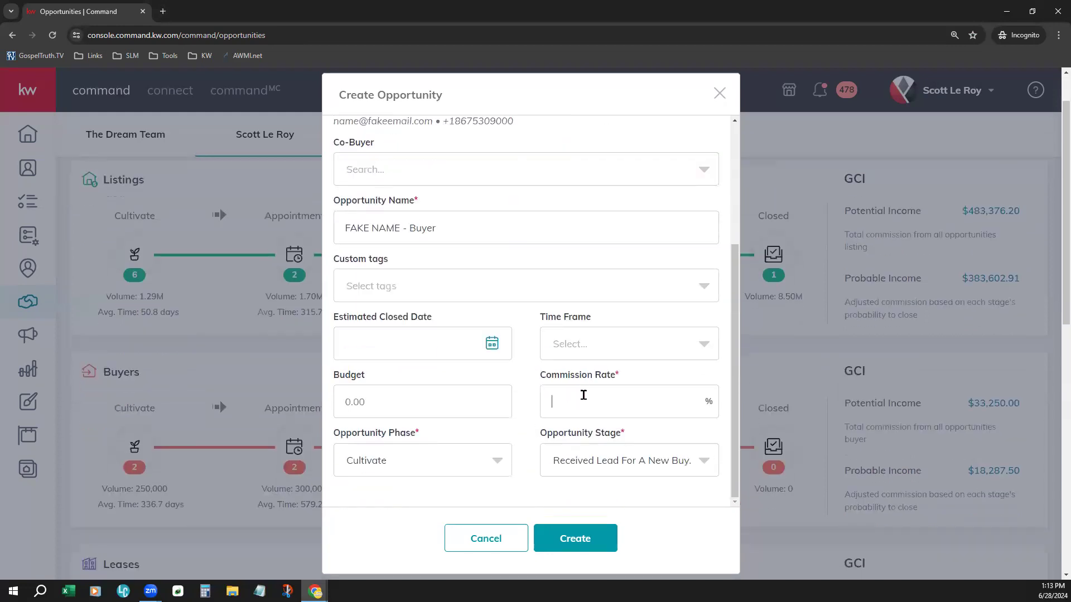
text(4)
click(599, 544)
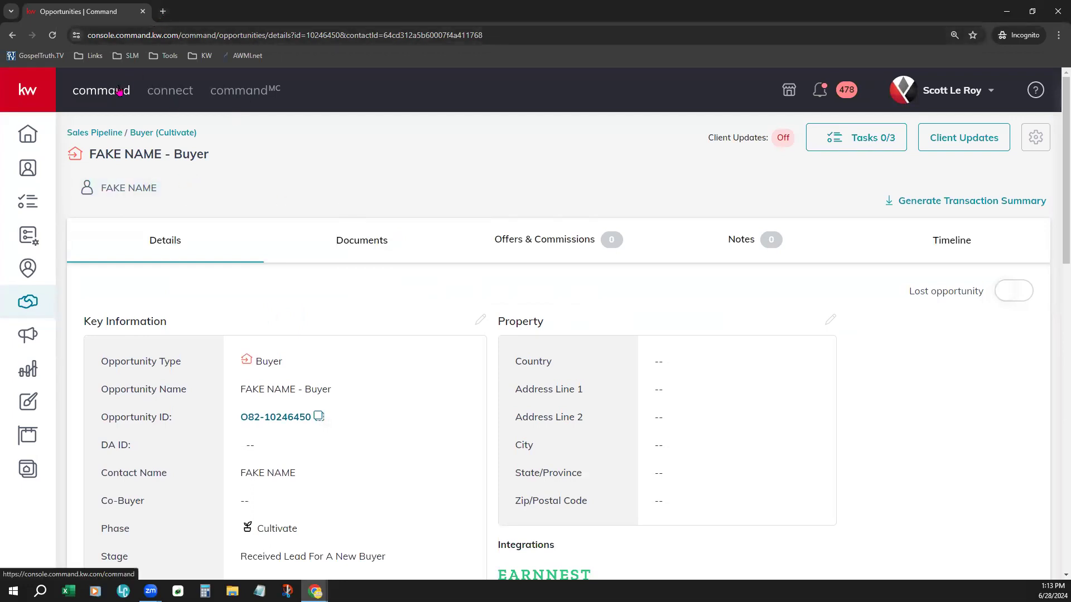
Step: Open a new browser tab and go to agent.kw.com/command
click(163, 11)
text(ab)
key(BackSpace)
text(gent)
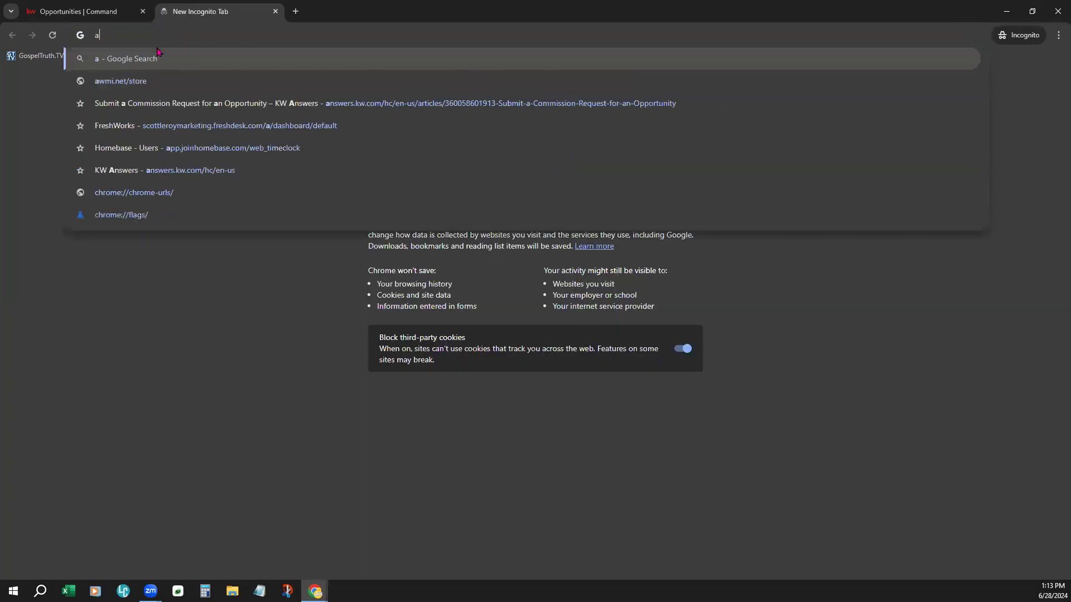
key(Return)
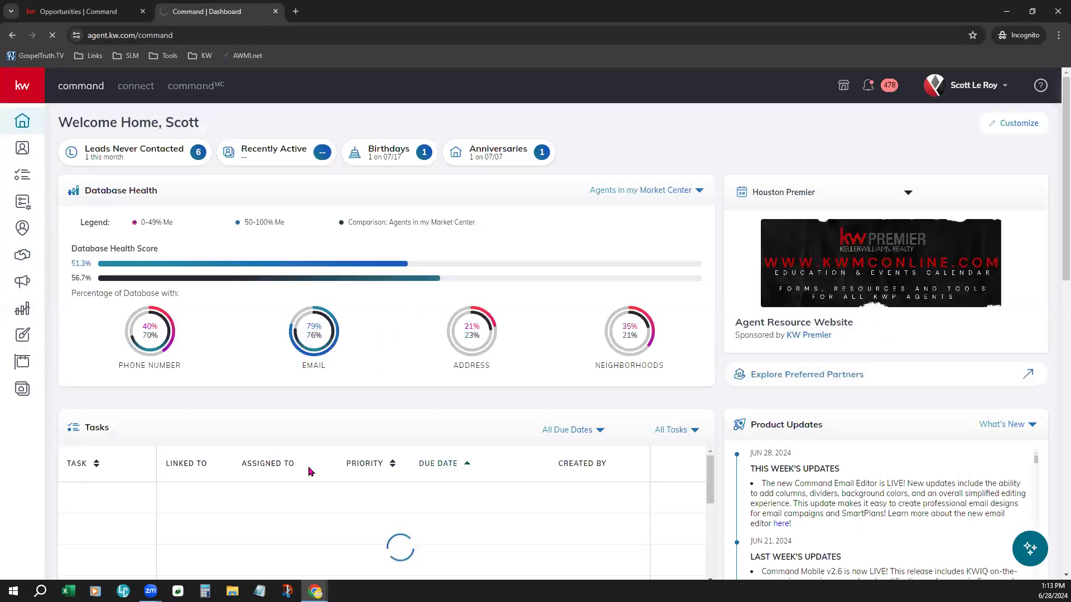
Step: Open Opportunities in the new tab
click(21, 254)
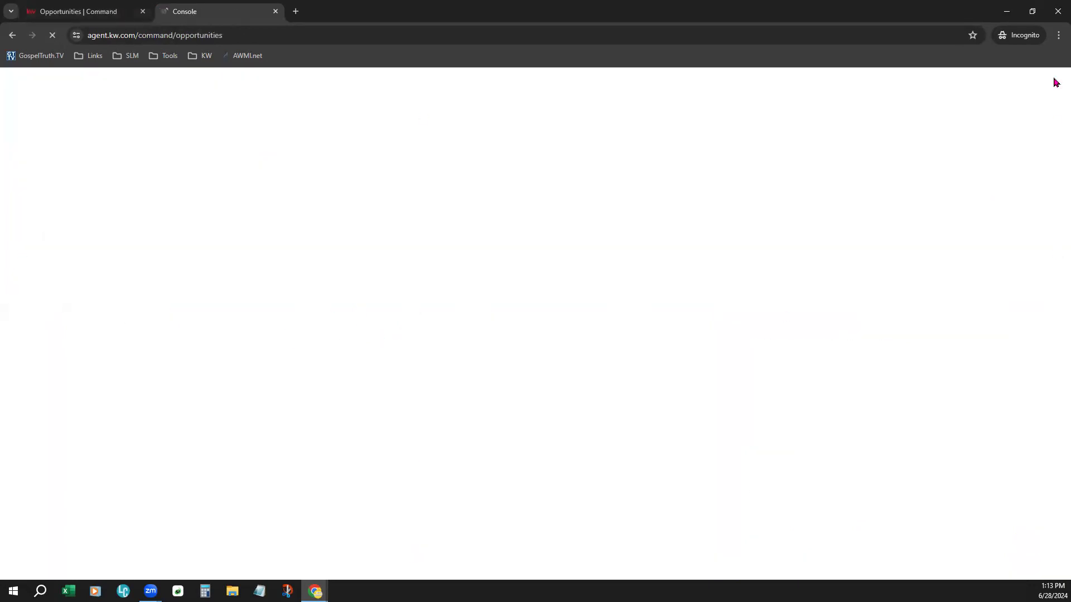
click(1059, 35)
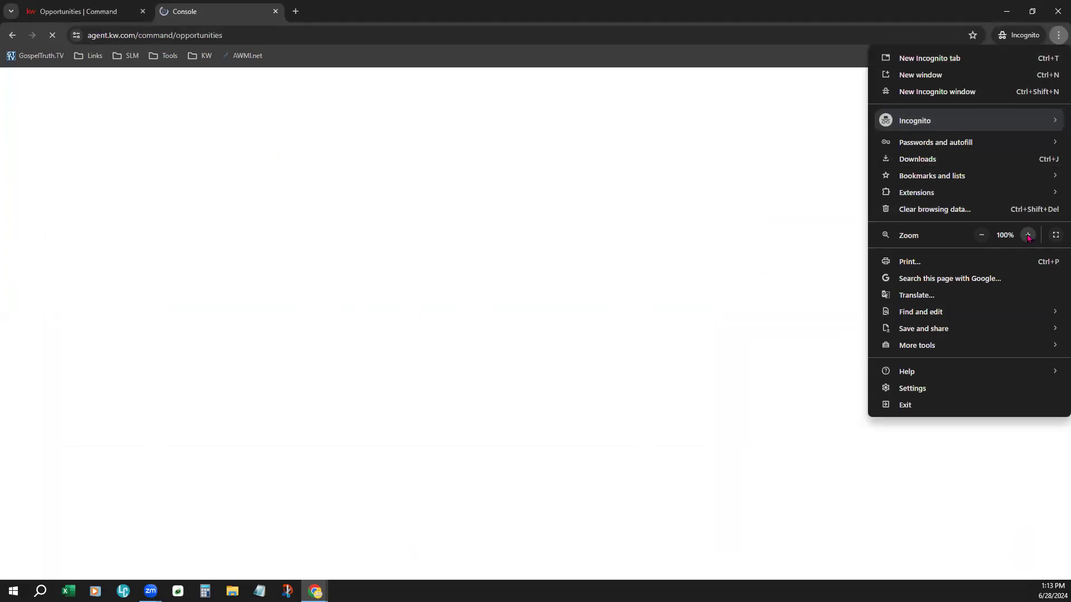
click(391, 20)
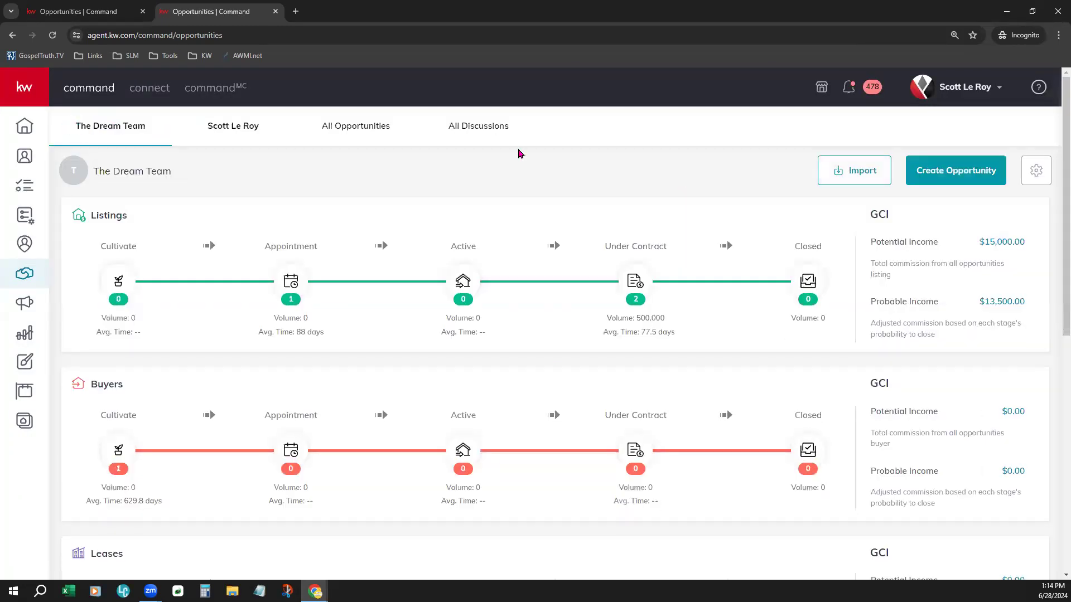
click(246, 142)
click(947, 165)
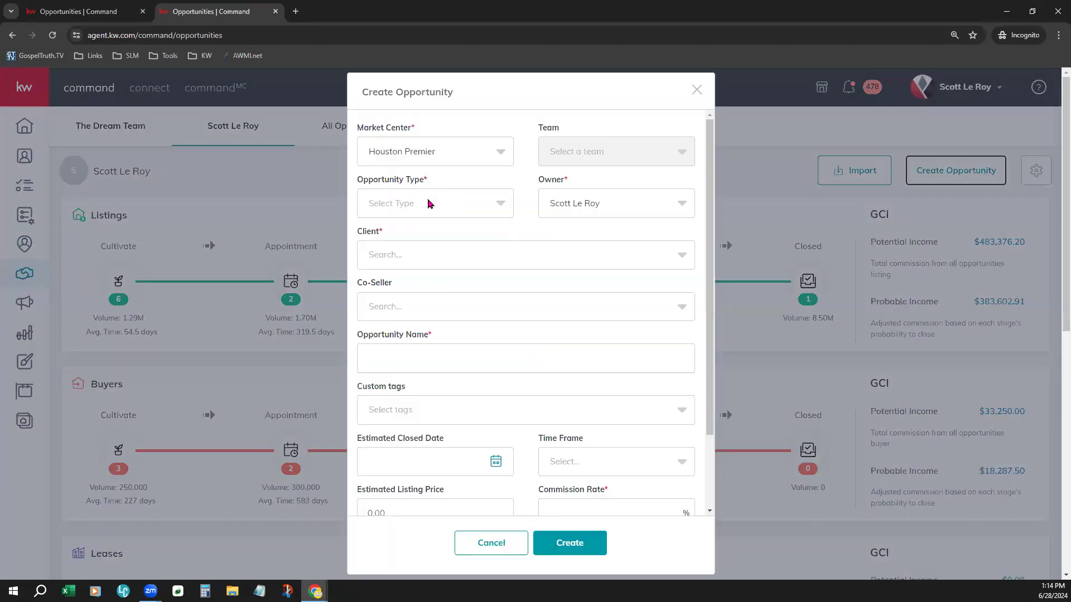
click(430, 204)
click(430, 249)
click(439, 261)
text(Fake)
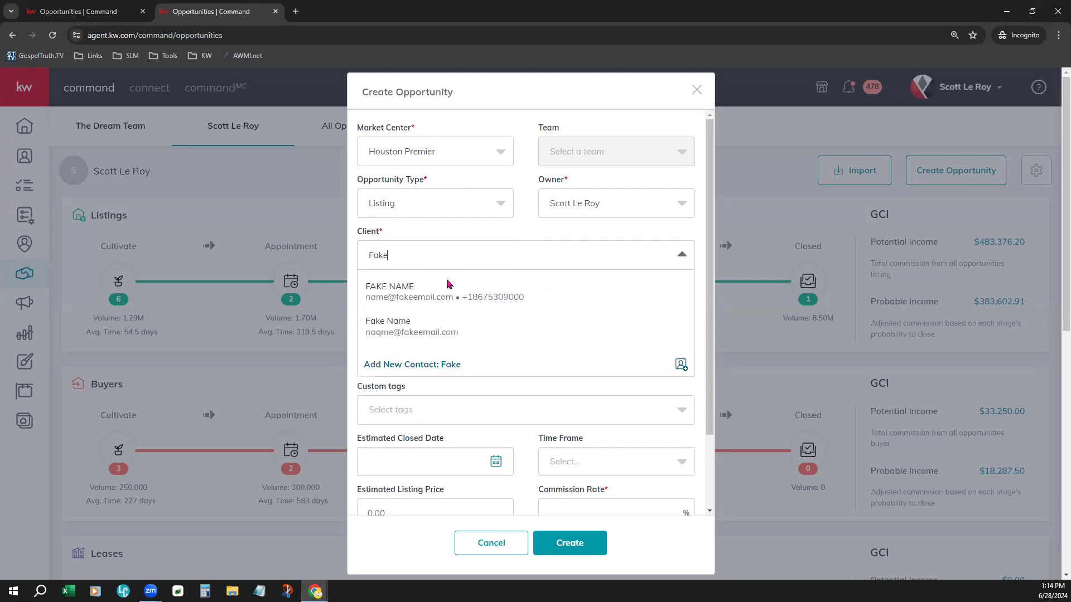
click(441, 295)
Step: Set the commission rate to 4% and create the listing opportunity
scroll(598, 479, down, 2)
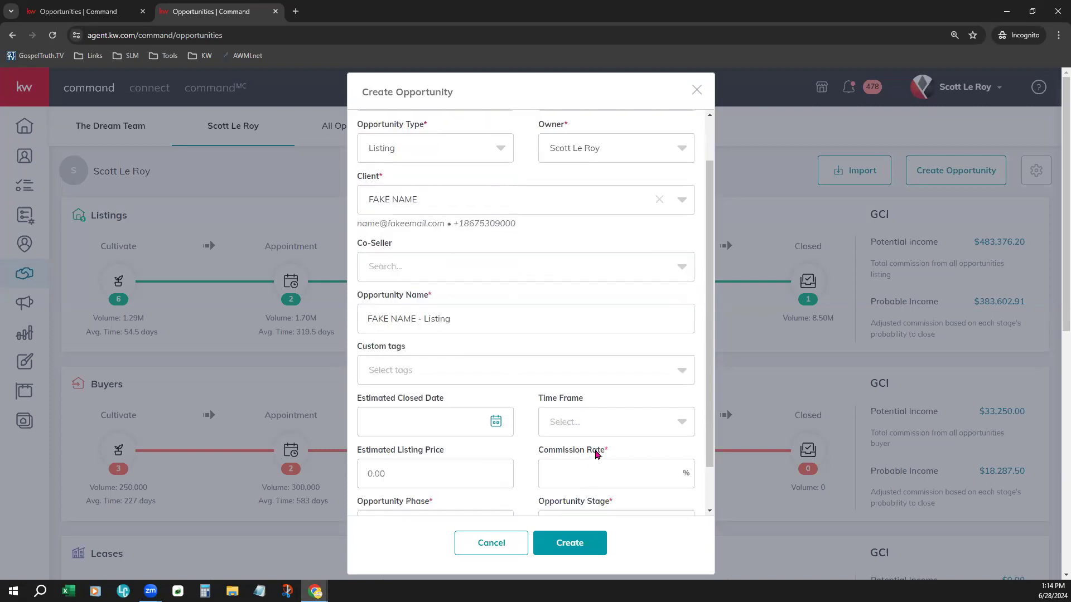
click(597, 425)
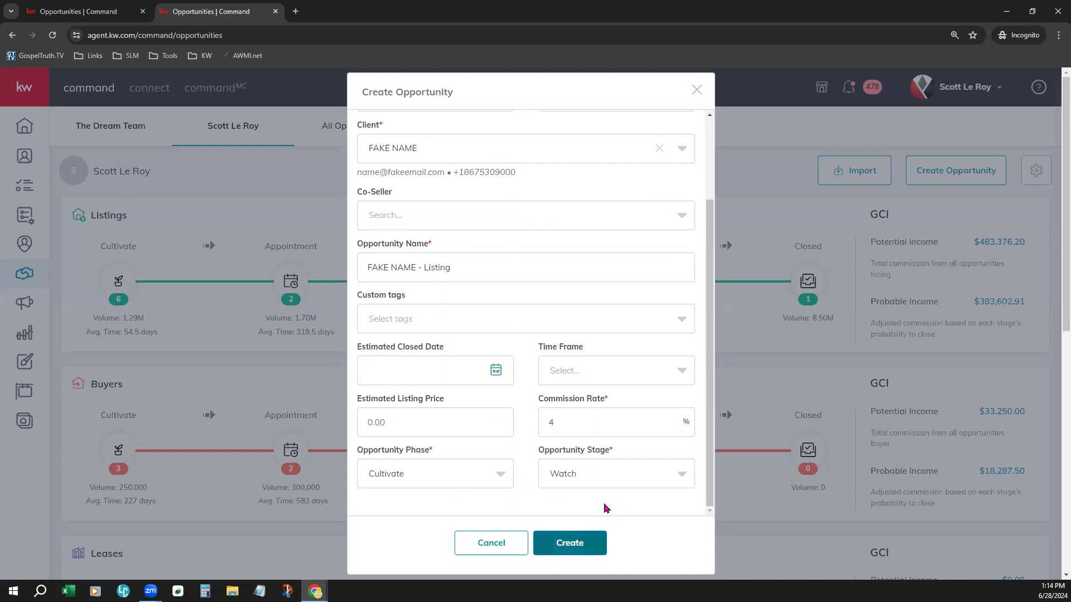
click(573, 545)
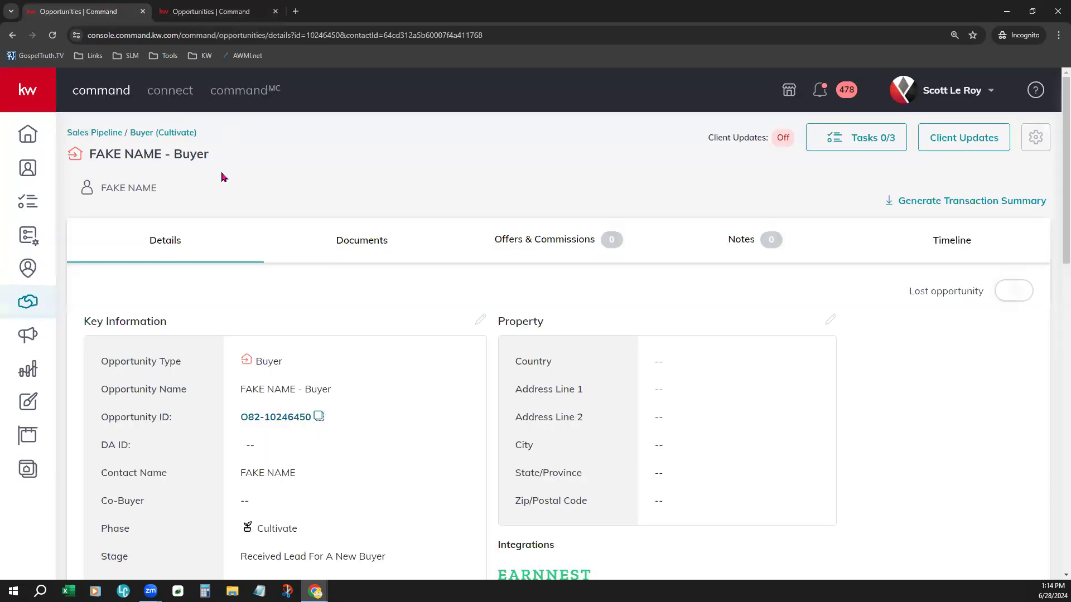
Step: Detach the listing opportunity tab into its own window over the buyer opportunity
click(211, 12)
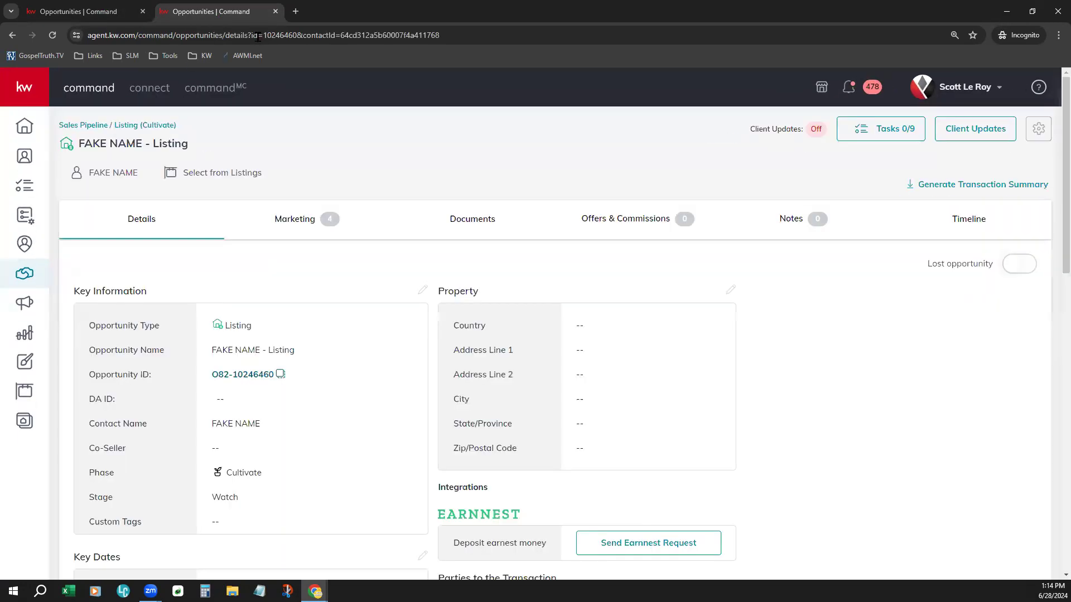
drag(542, 26, 541, 82)
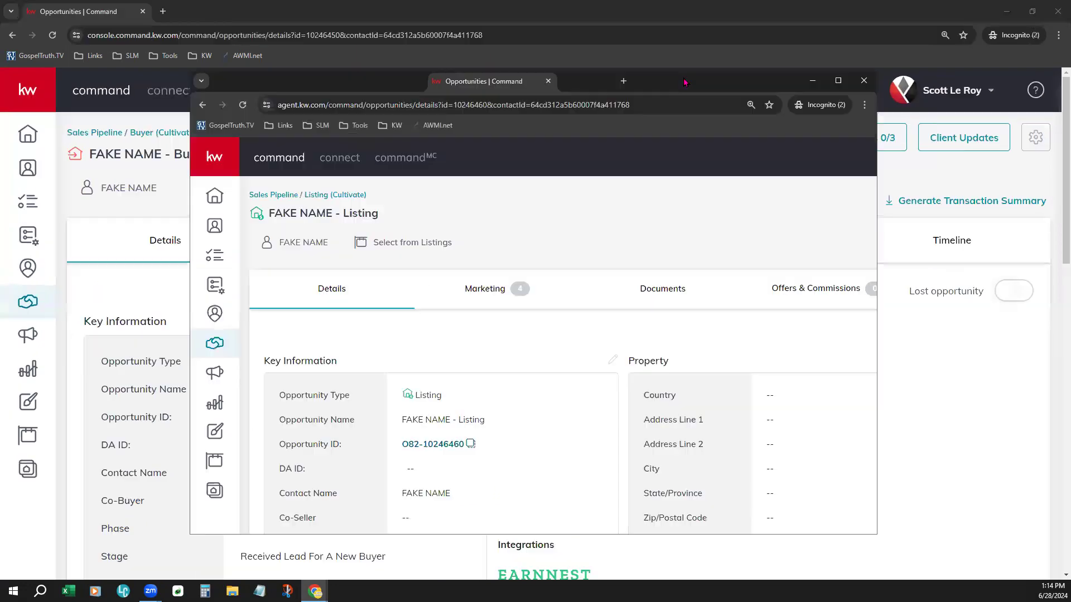
Step: Tile the buyer and listing opportunity windows side by side, then close the buyer window and maximize the listing one
click(1032, 11)
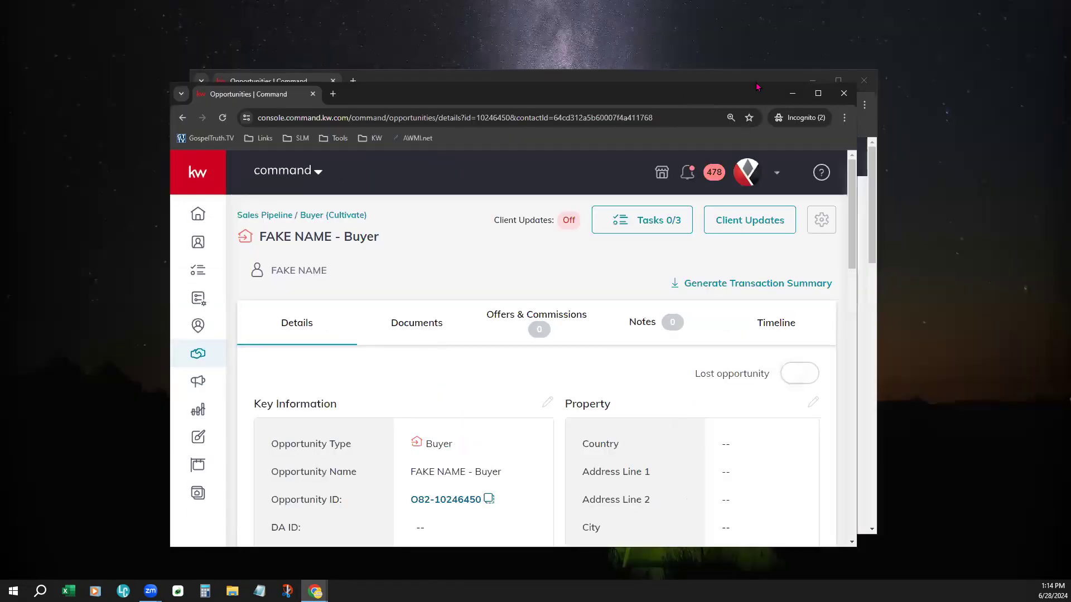
drag(757, 87, 965, 5)
click(366, 82)
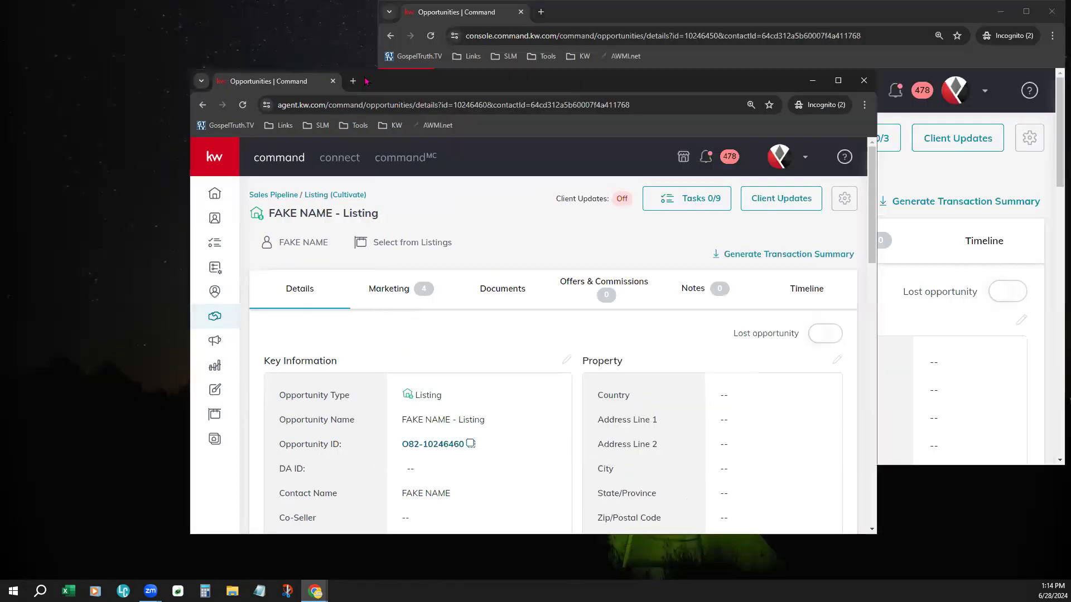
drag(366, 81, 177, 13)
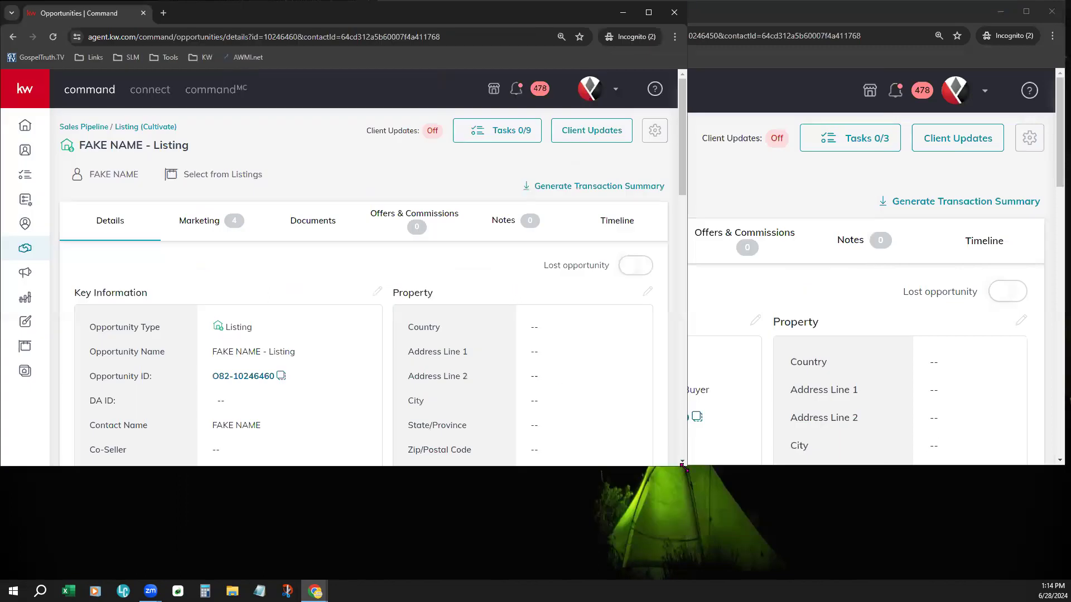
drag(683, 467, 516, 578)
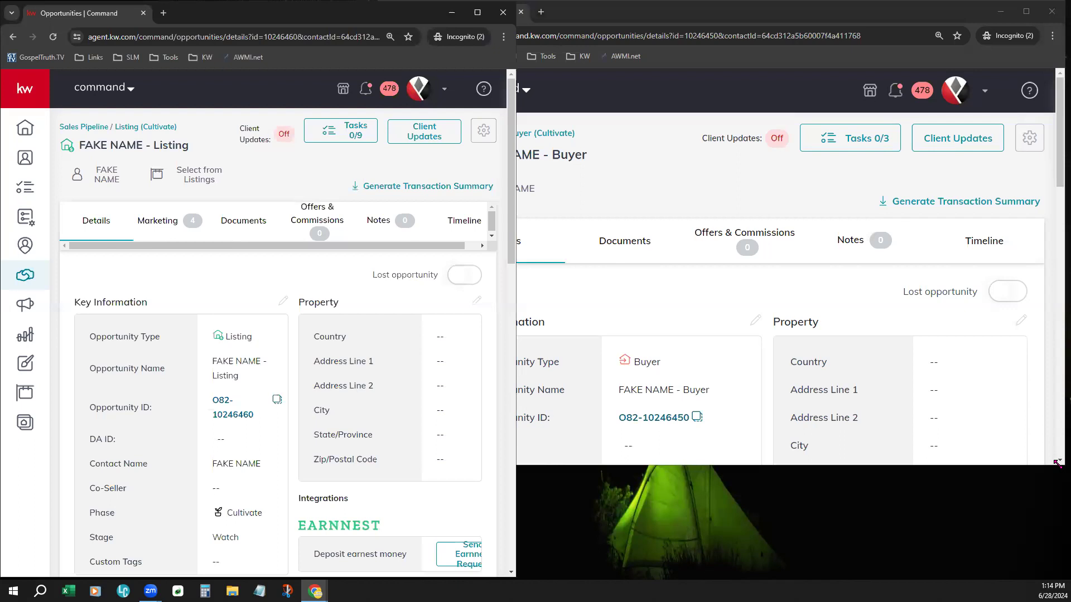
drag(1057, 463, 1062, 581)
drag(391, 267, 467, 258)
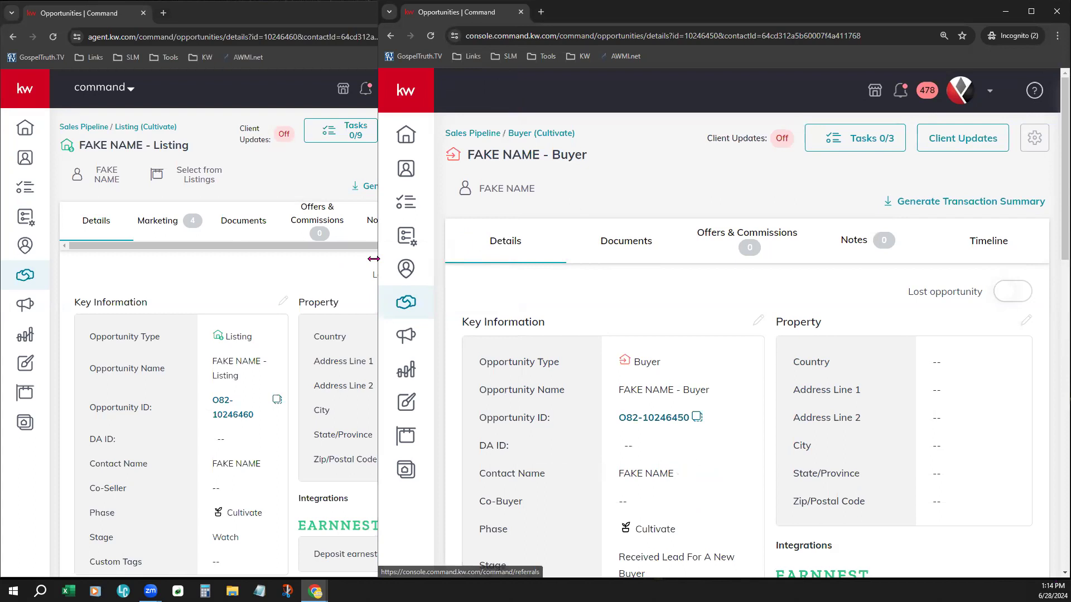
drag(373, 258, 491, 252)
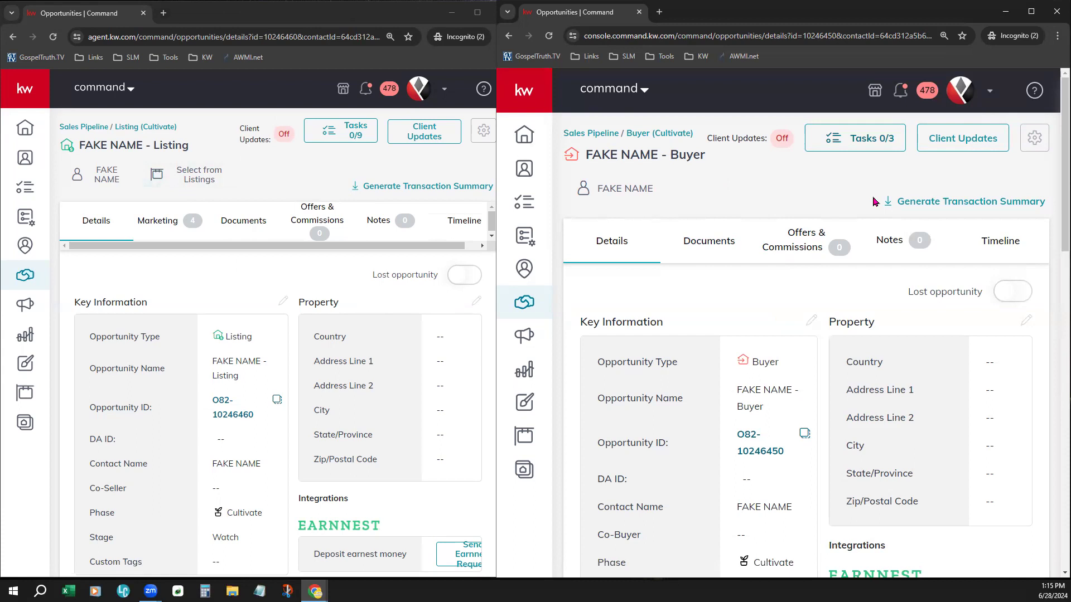
click(1056, 15)
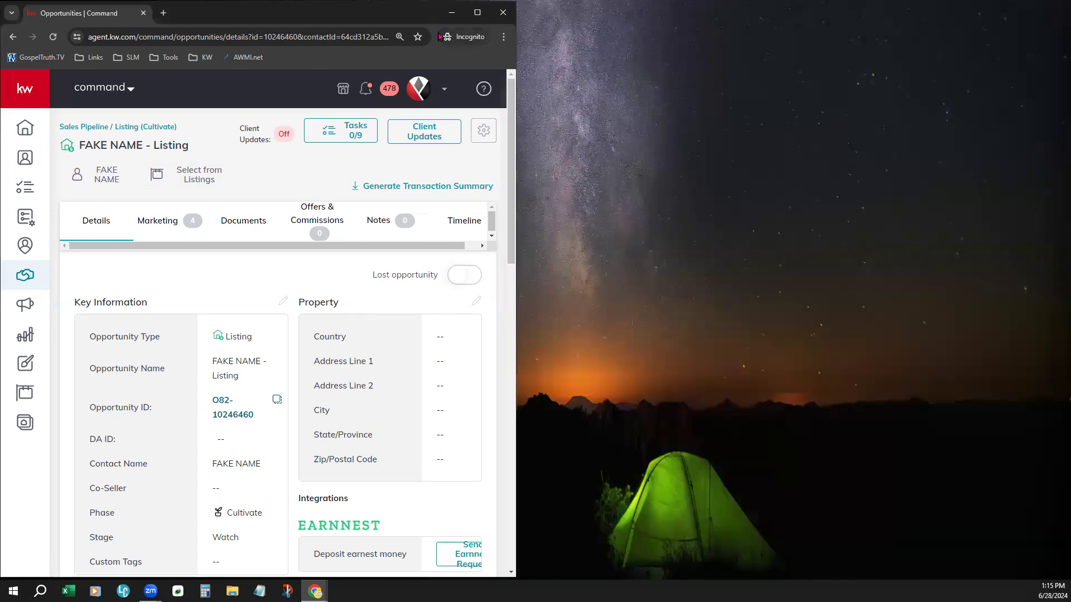
click(477, 12)
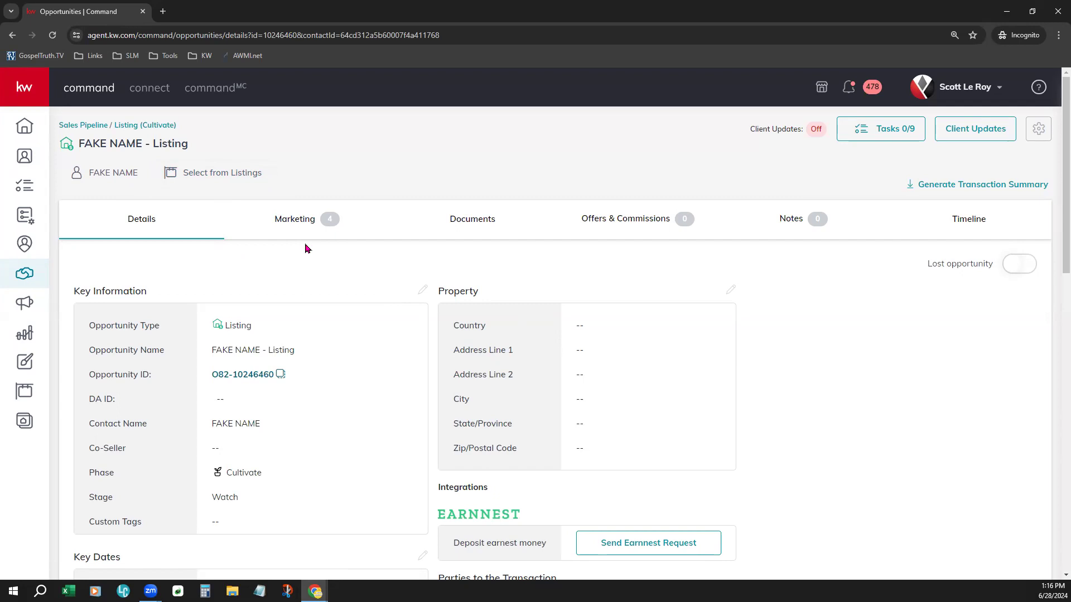
Step: Open the listing selector for the listing opportunity, showing All Listings and searching by MLS Number
click(228, 179)
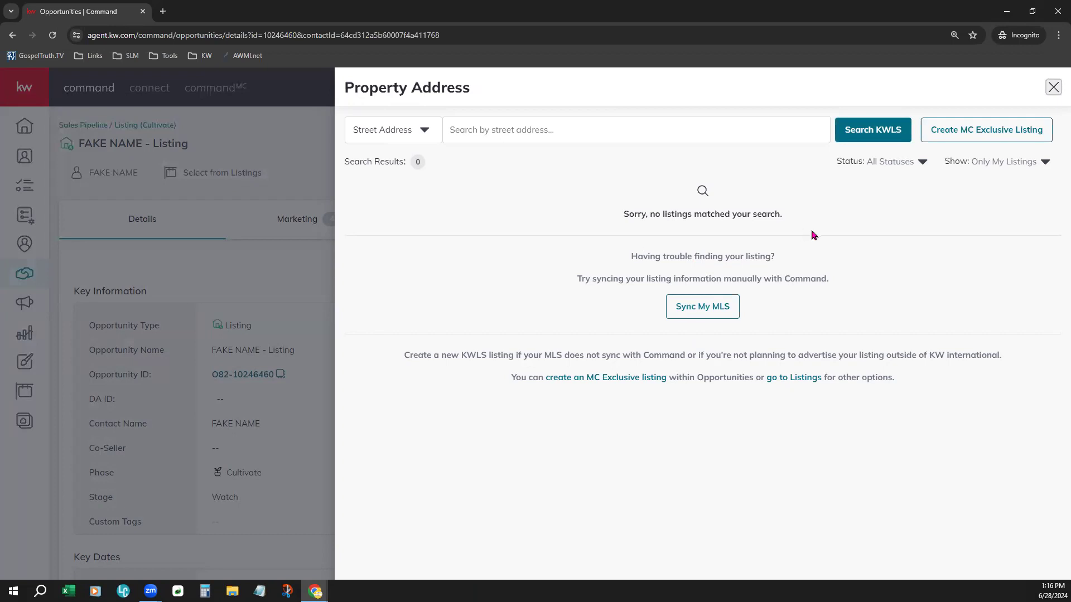
click(1021, 168)
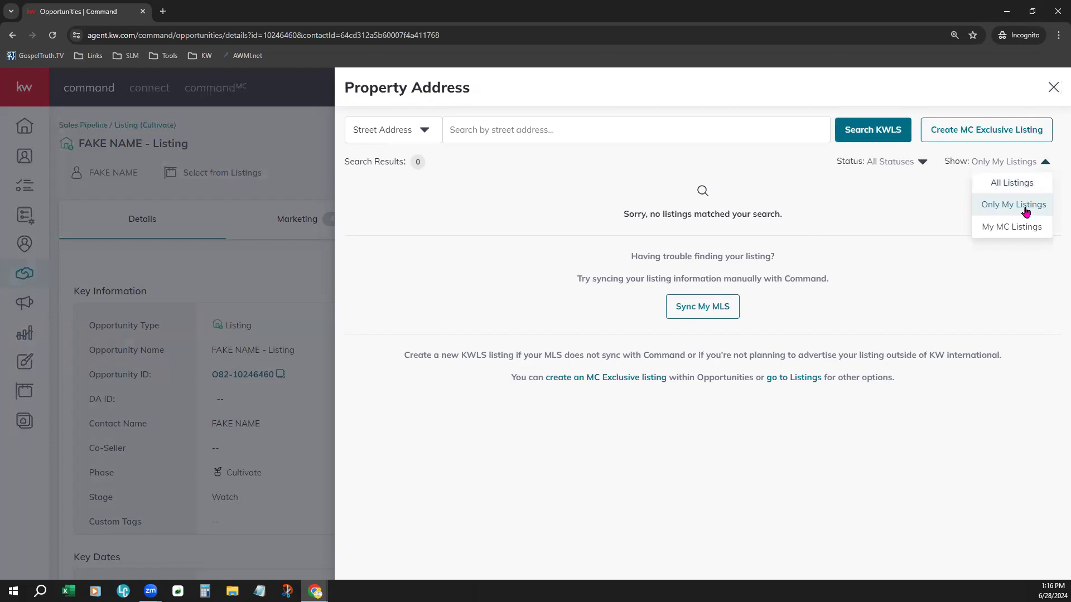
click(1016, 186)
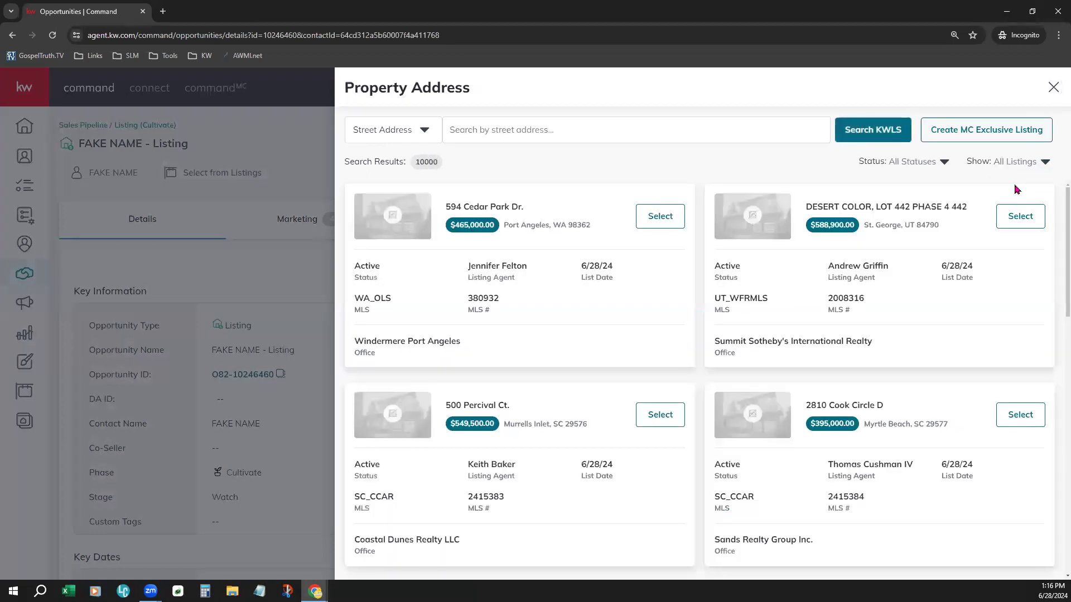
click(413, 137)
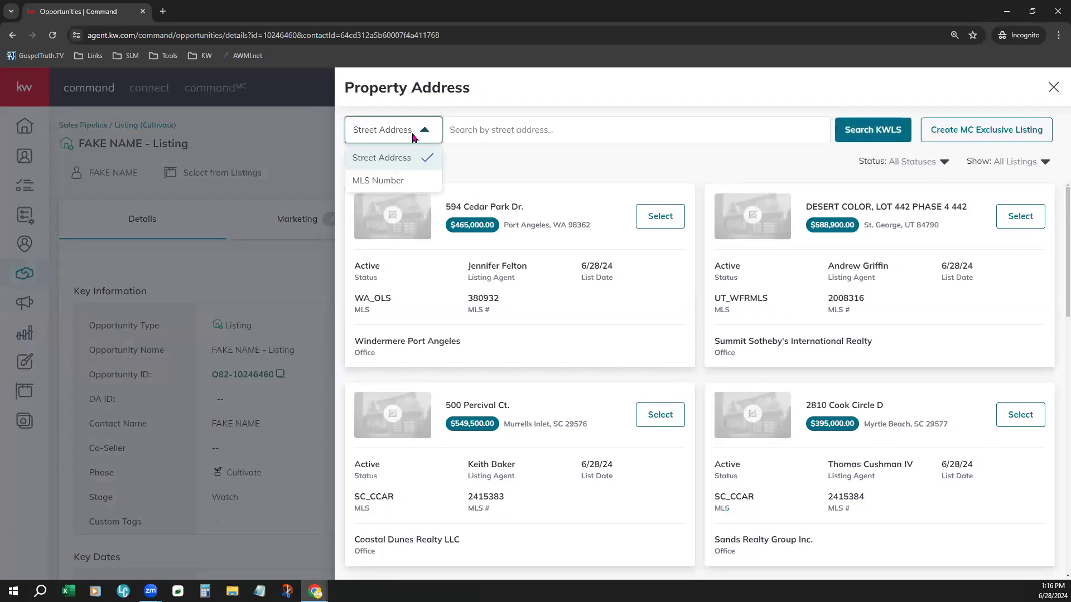
click(413, 185)
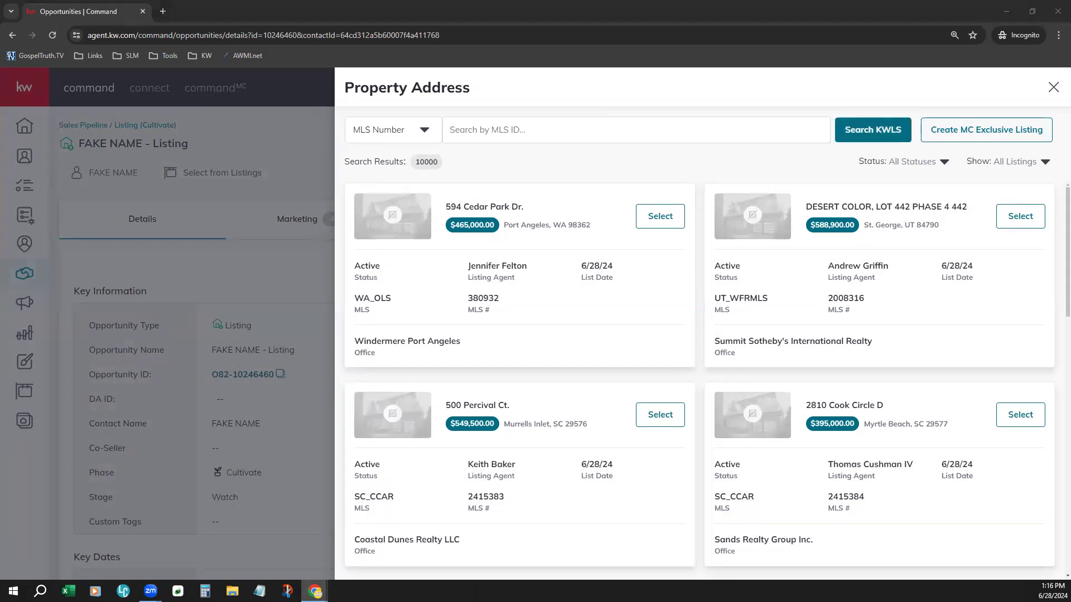
click(520, 130)
text(1008827)
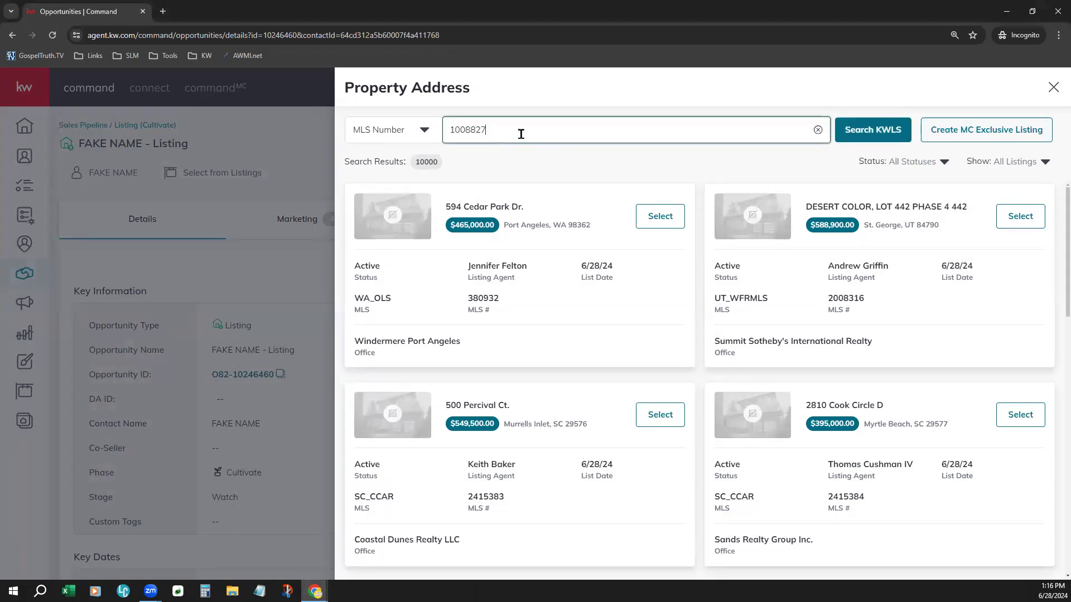
click(871, 134)
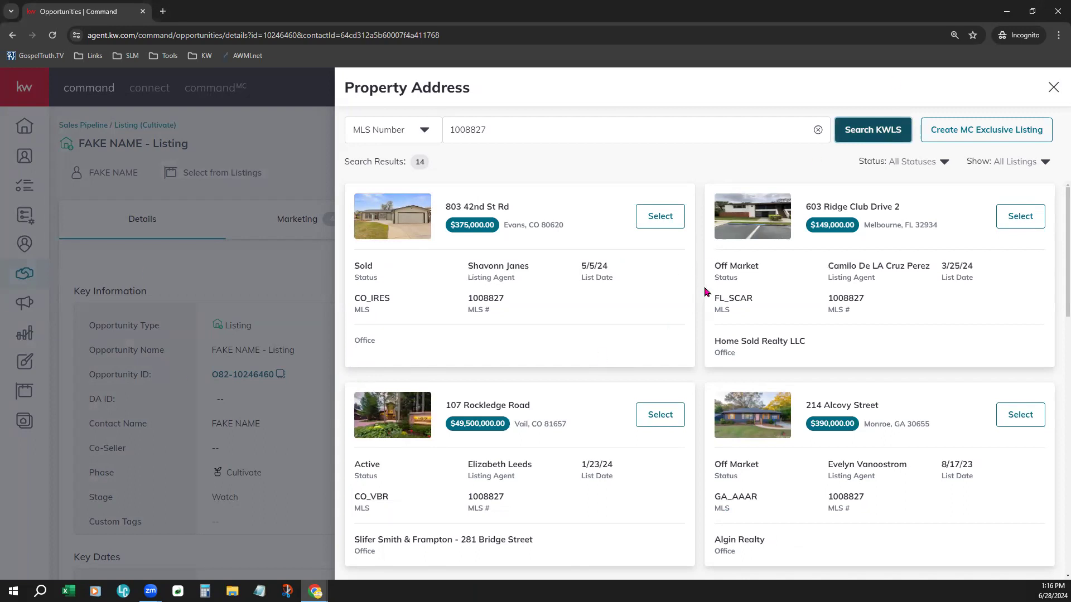
scroll(706, 291, down, 3)
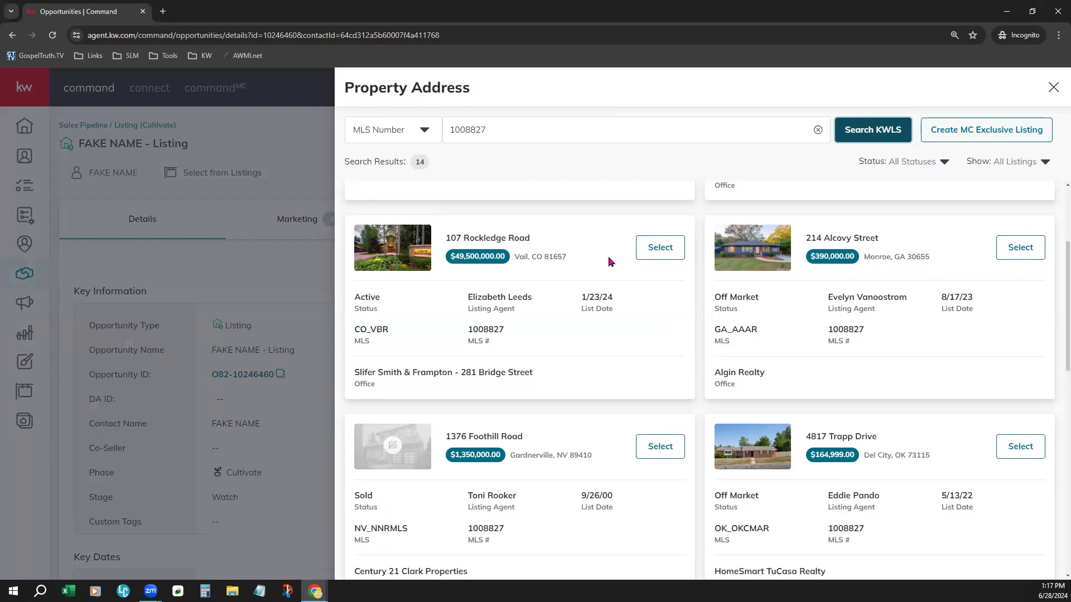
click(672, 249)
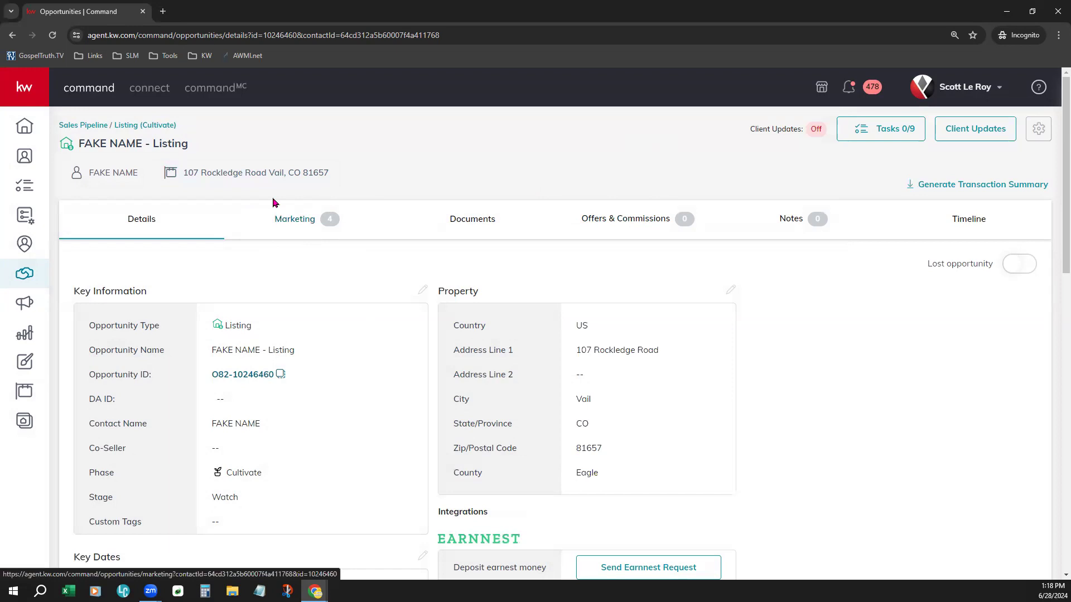
Step: Open the listing opportunity's Marketing tab and review its notices and recommended designs
click(304, 225)
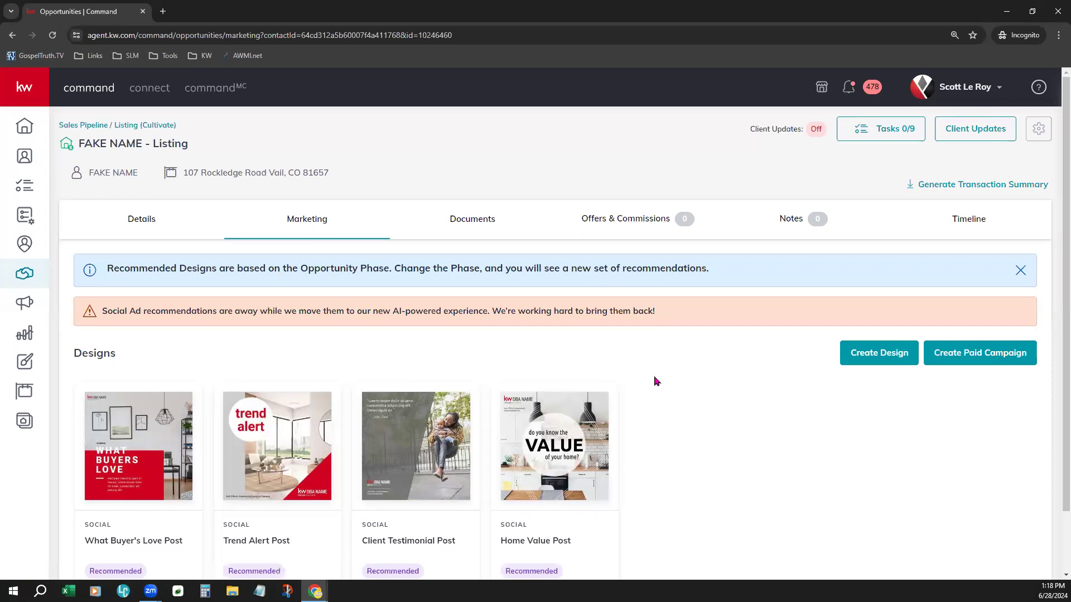
drag(107, 271, 739, 270)
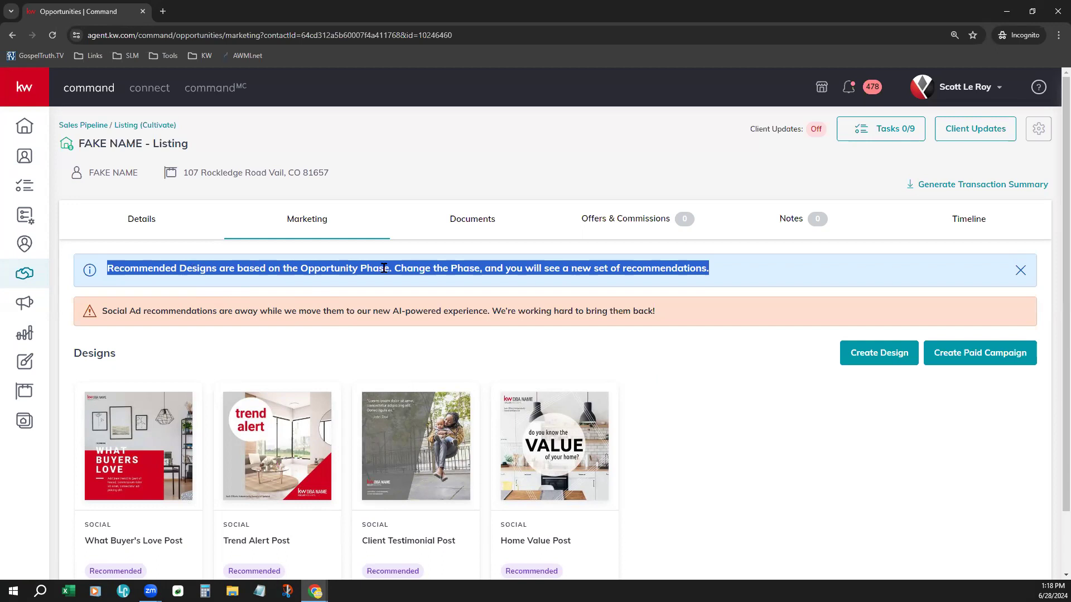
click(393, 349)
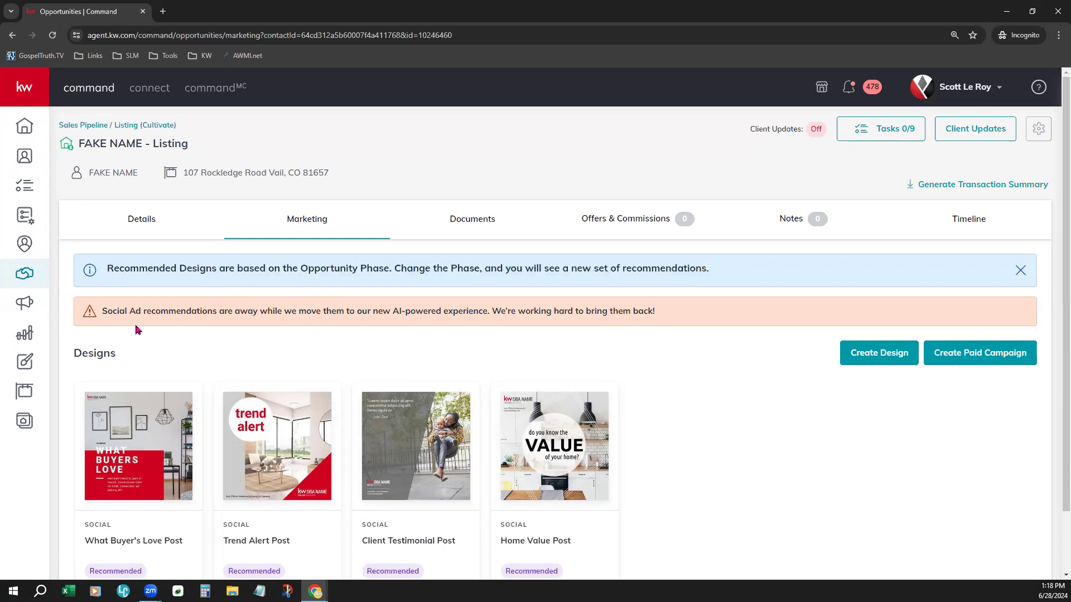
drag(106, 310, 471, 337)
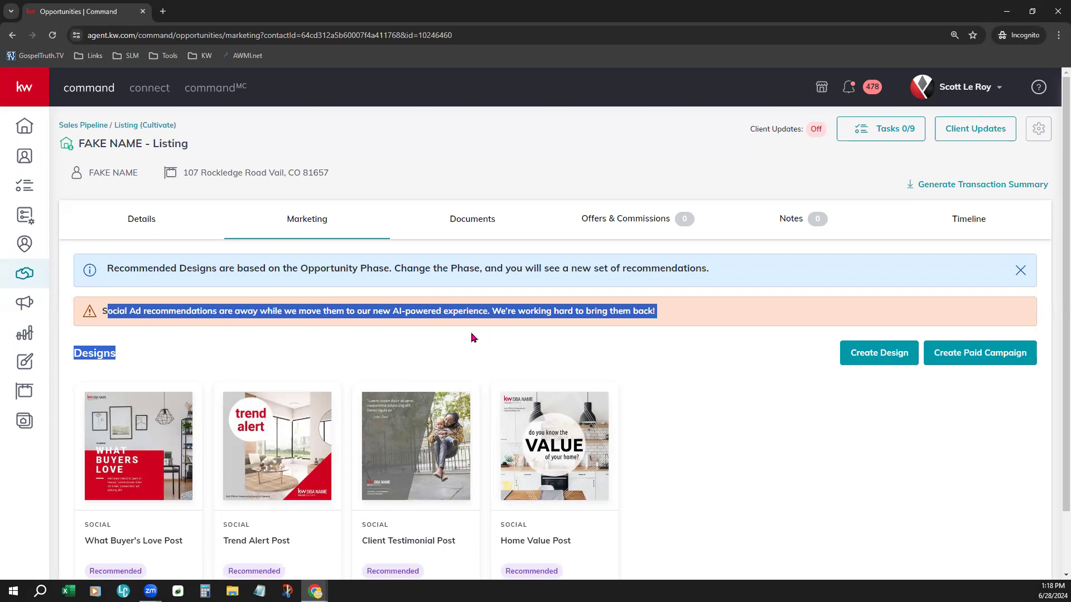
click(461, 342)
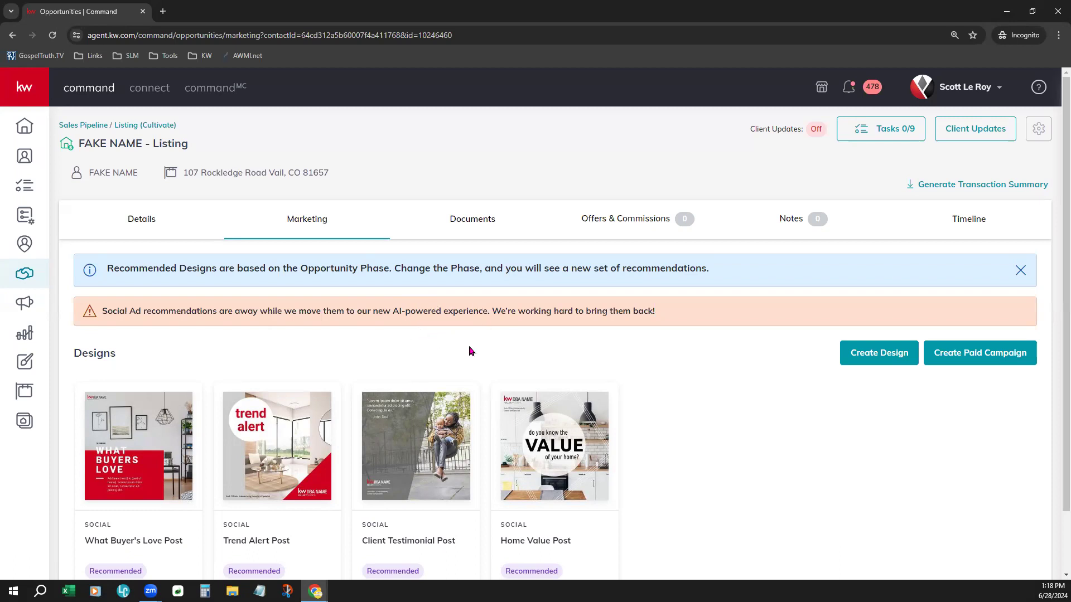
scroll(665, 431, down, 1)
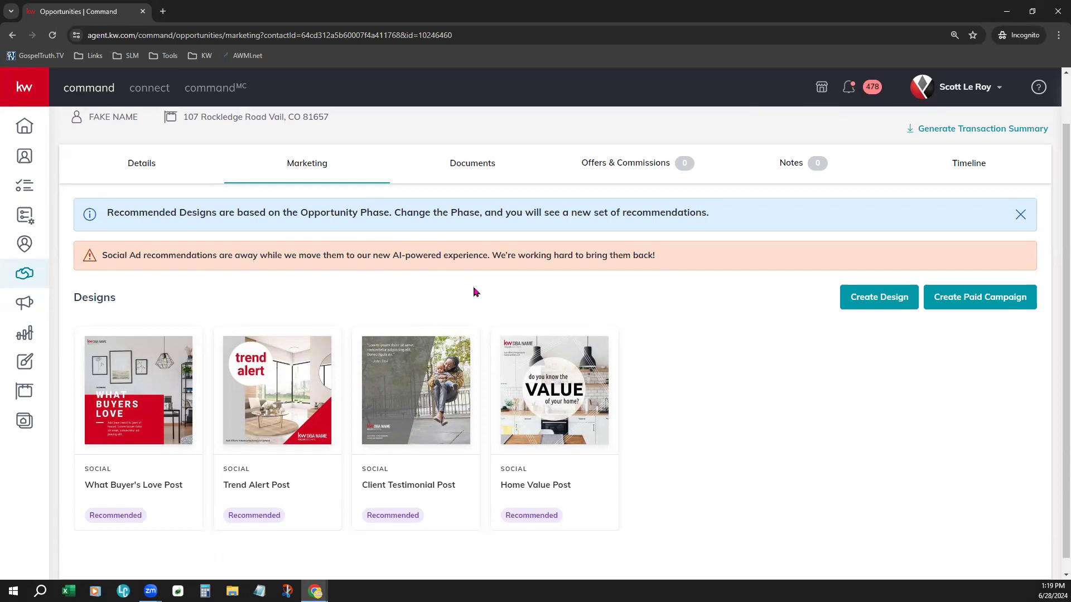
scroll(475, 292, up, 1)
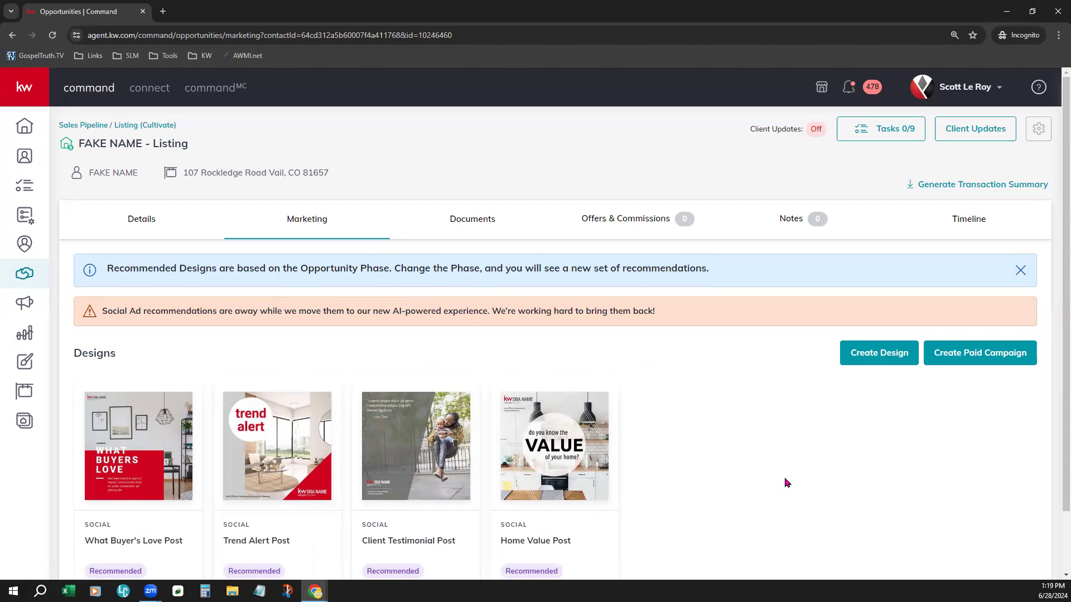
scroll(787, 483, down, 1)
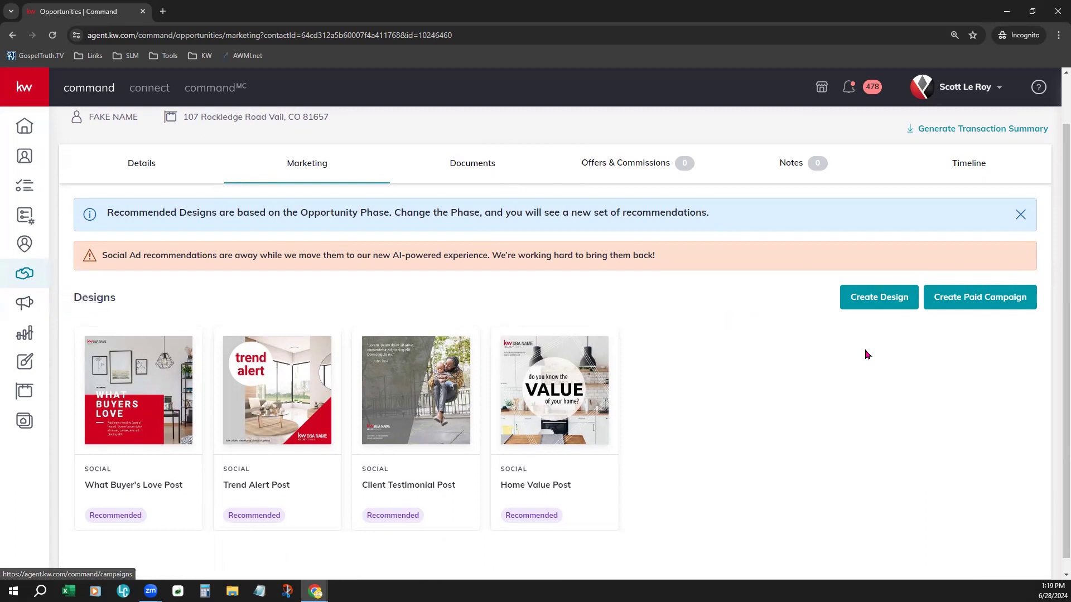
Step: Start a paid campaign from the listing and browse the paid ad Programs and Dashboard pages
click(999, 300)
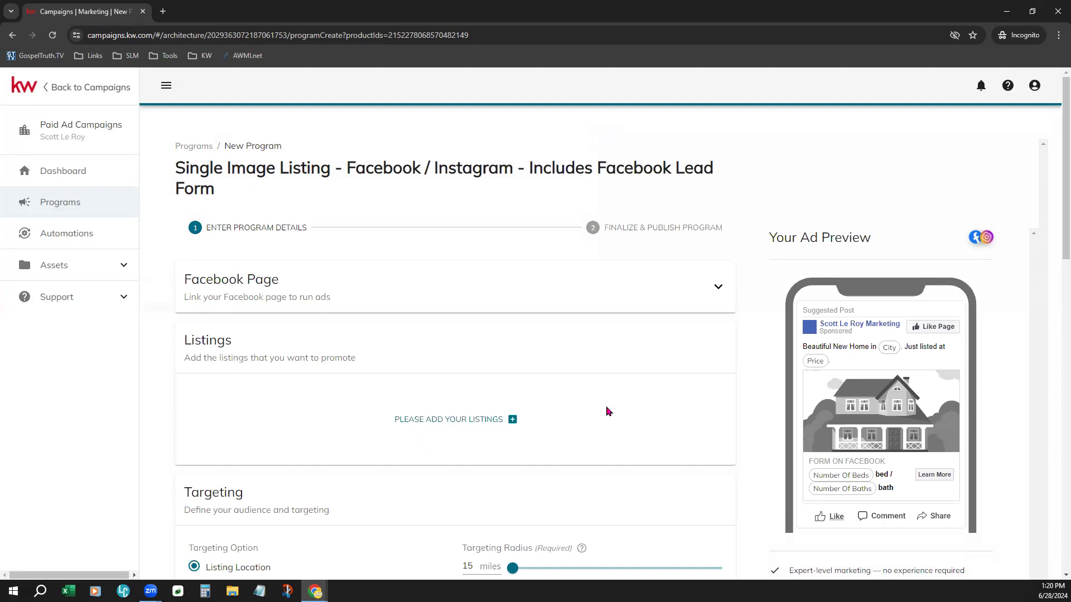
click(70, 204)
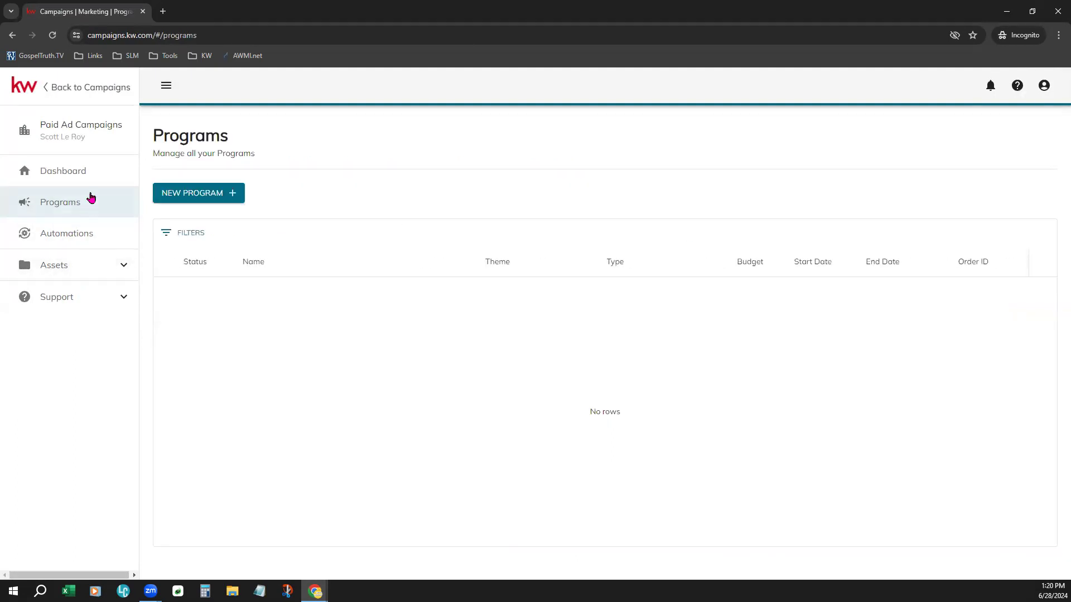
click(96, 174)
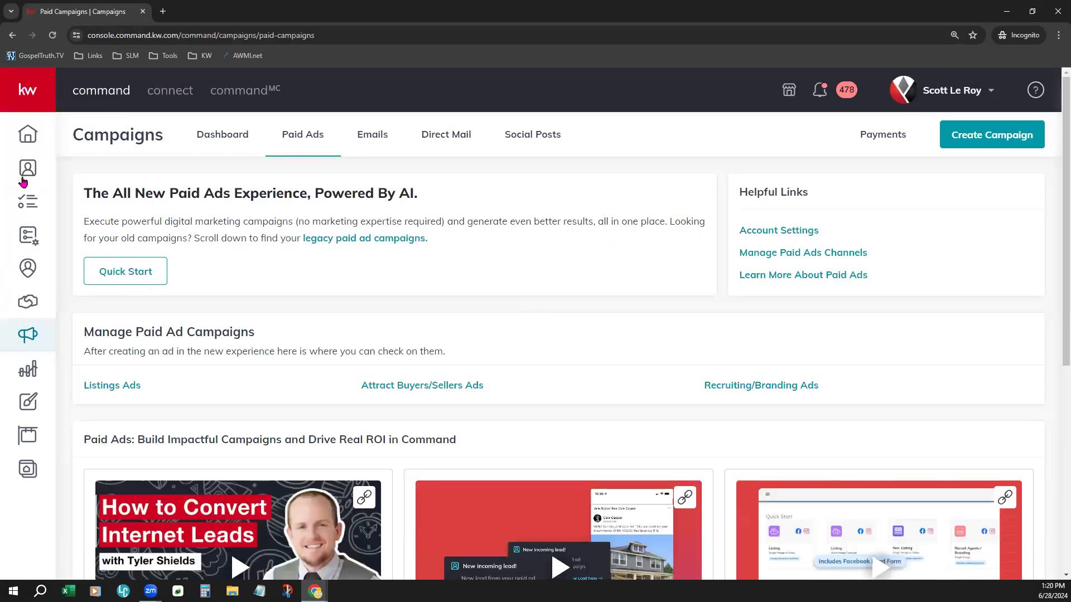
Step: Return to Opportunities and open the listing opportunity found by searching All Opportunities for 'rockledge'
click(28, 307)
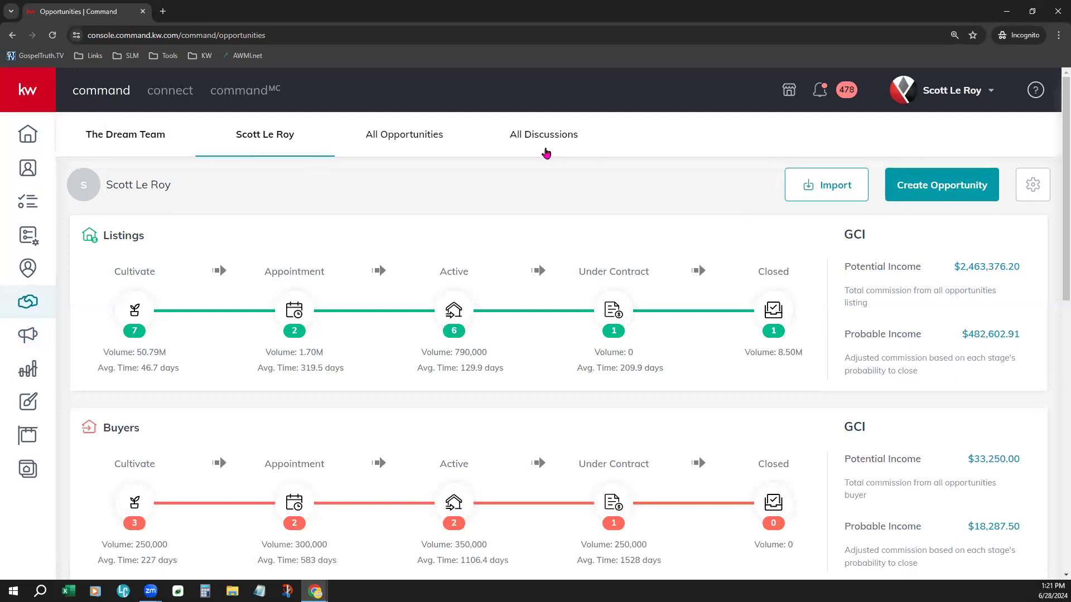
click(440, 133)
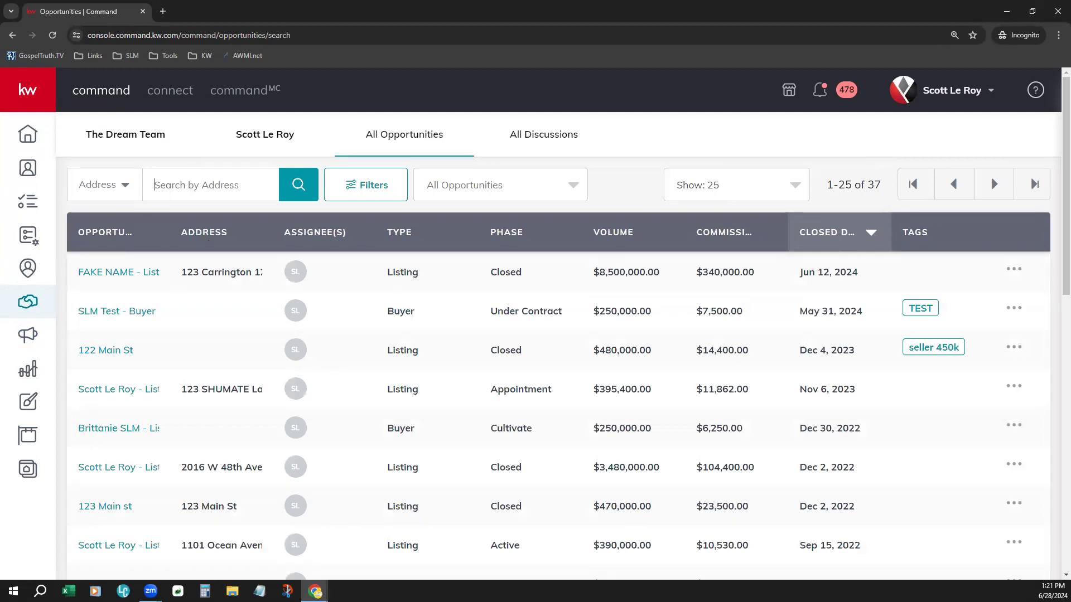
text(rockledge)
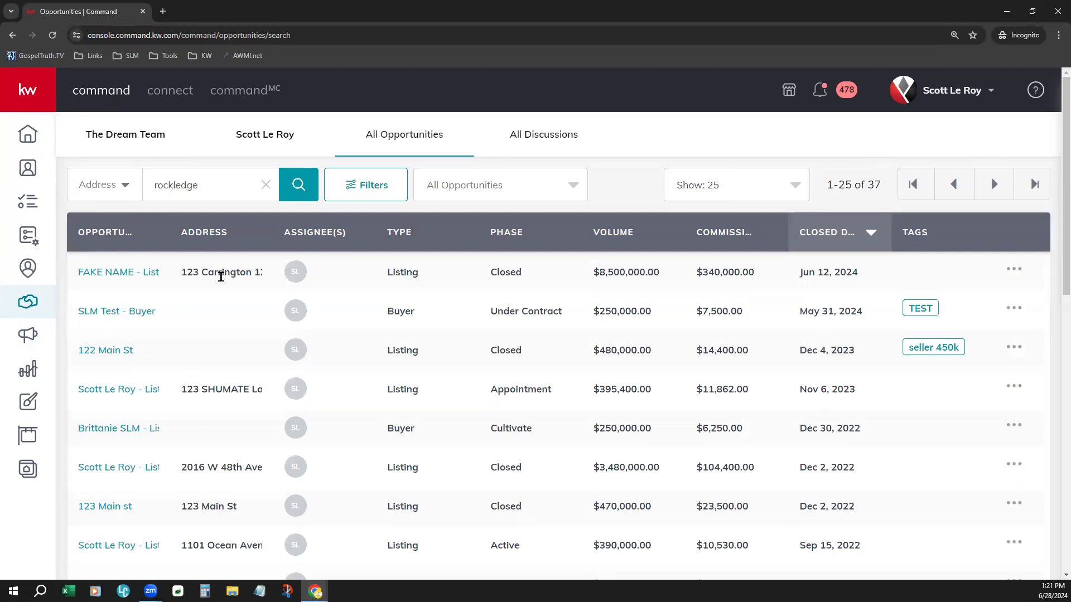
key(Return)
click(97, 279)
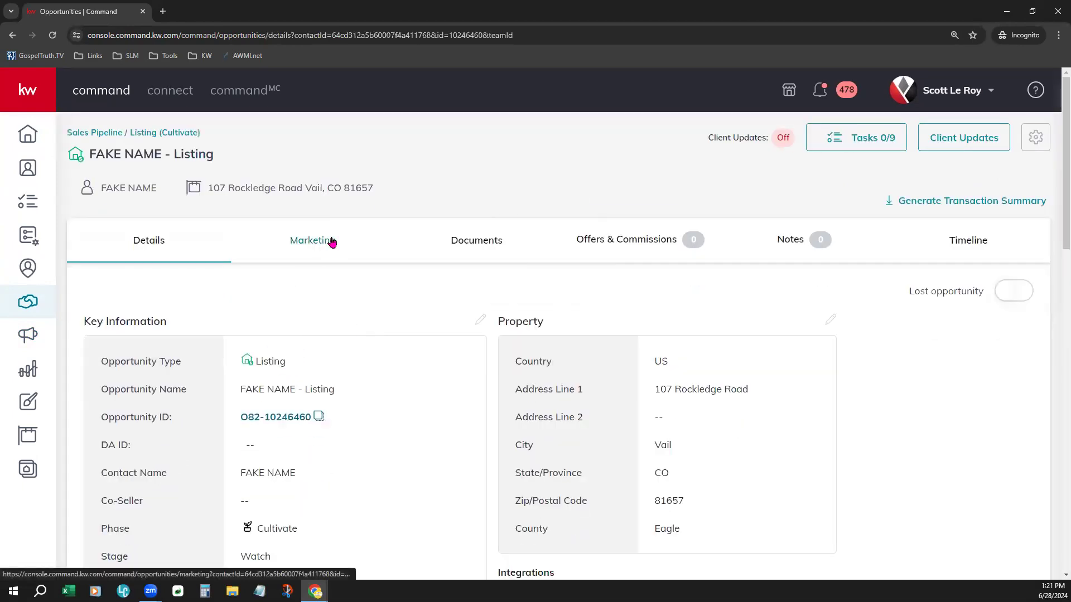
Step: Open the listing opportunity's Marketing tab and scroll through its recommended designs
click(331, 241)
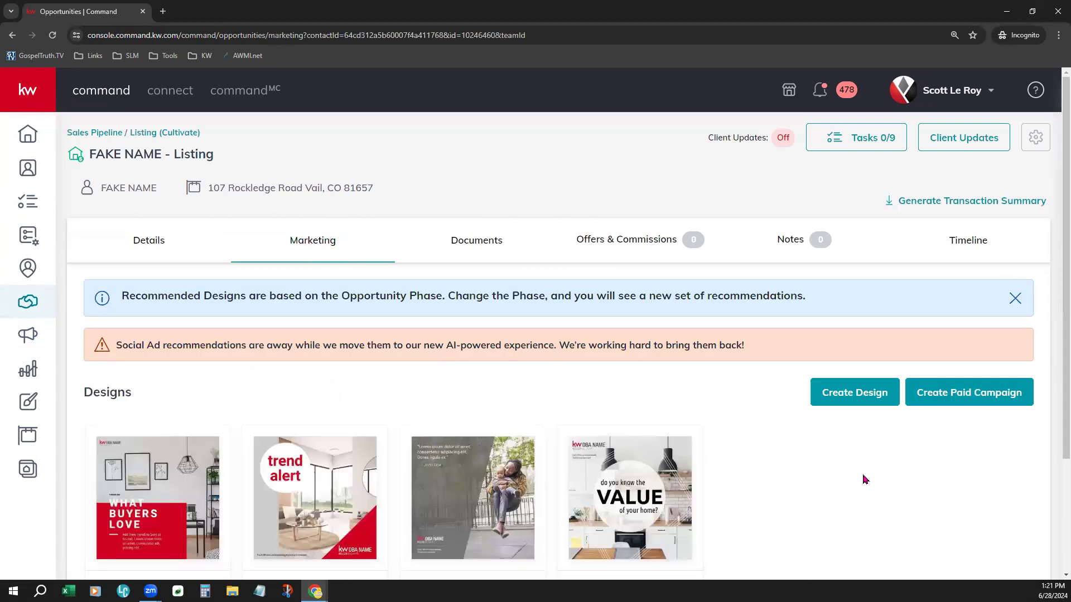
scroll(864, 478, down, 2)
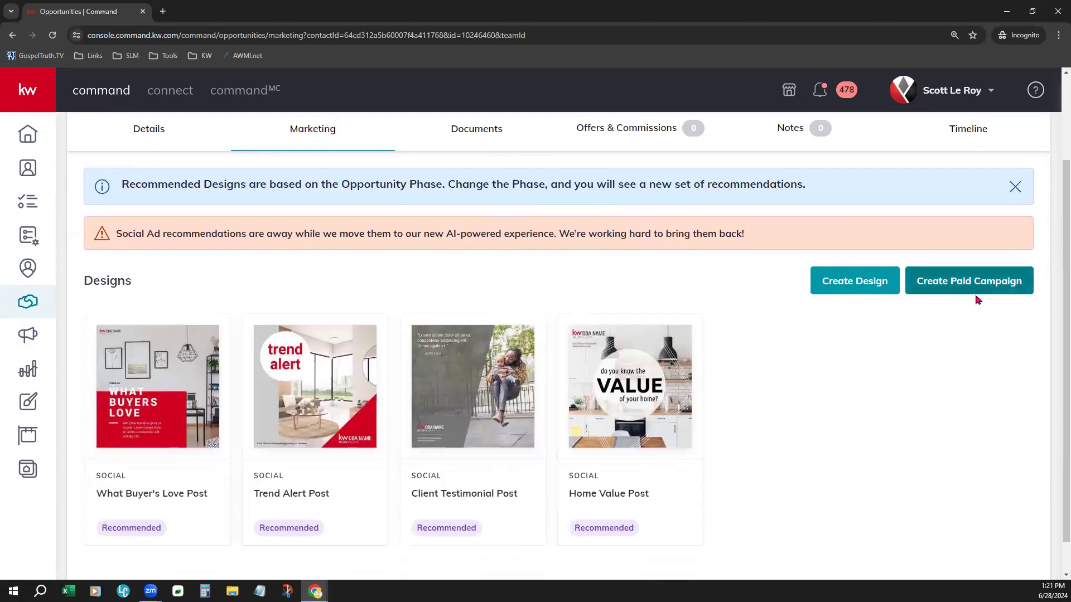
scroll(900, 450, down, 1)
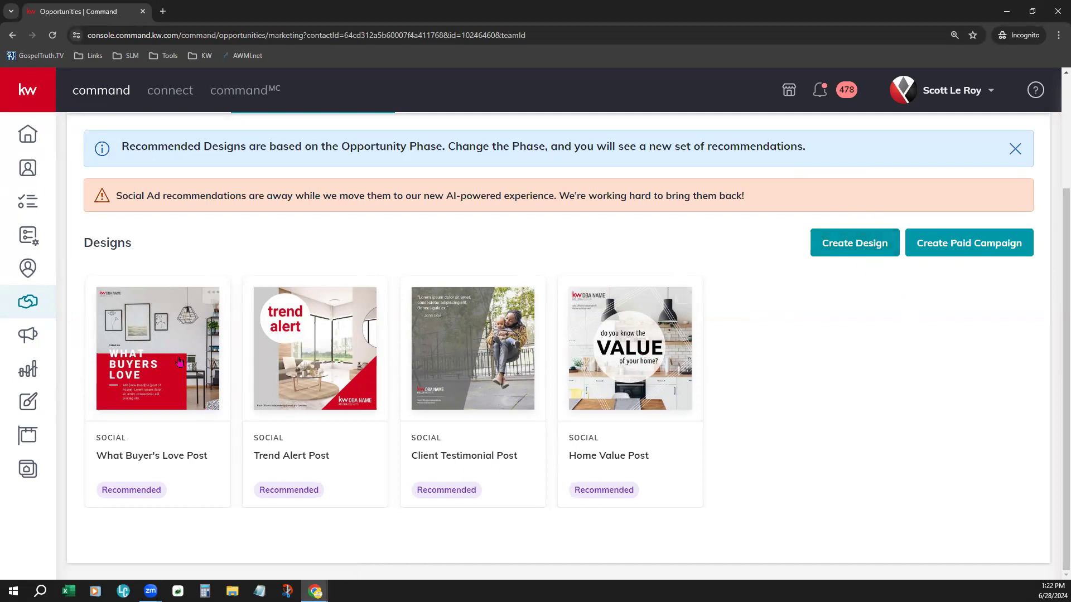
Step: Open the What Buyer's Love Post design from the listing's Marketing tab in the editor and skip the pages tip
scroll(735, 478, up, 1)
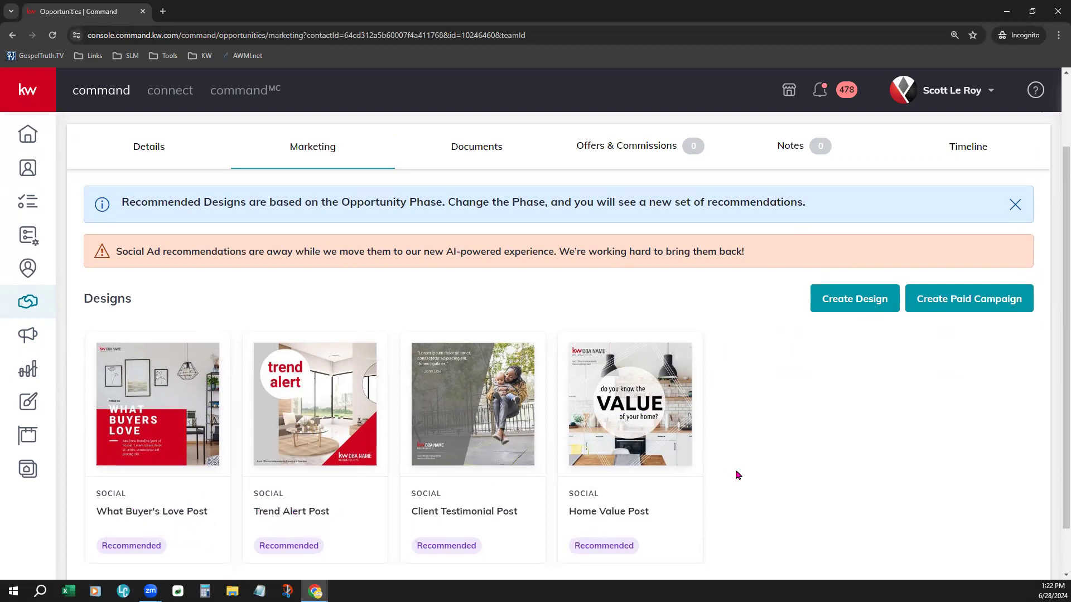
scroll(730, 462, up, 2)
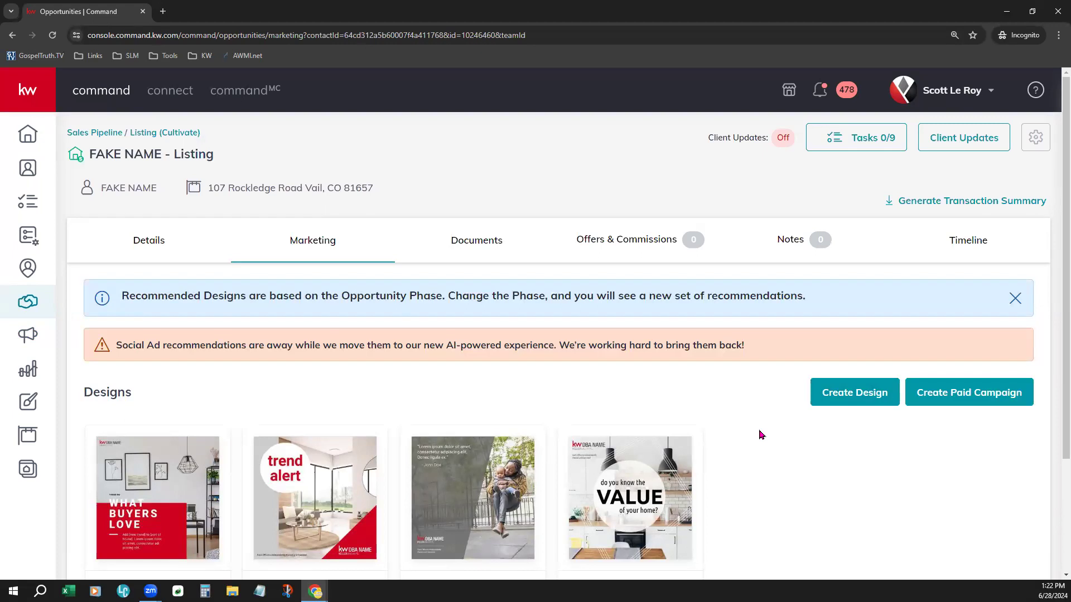
scroll(762, 435, down, 2)
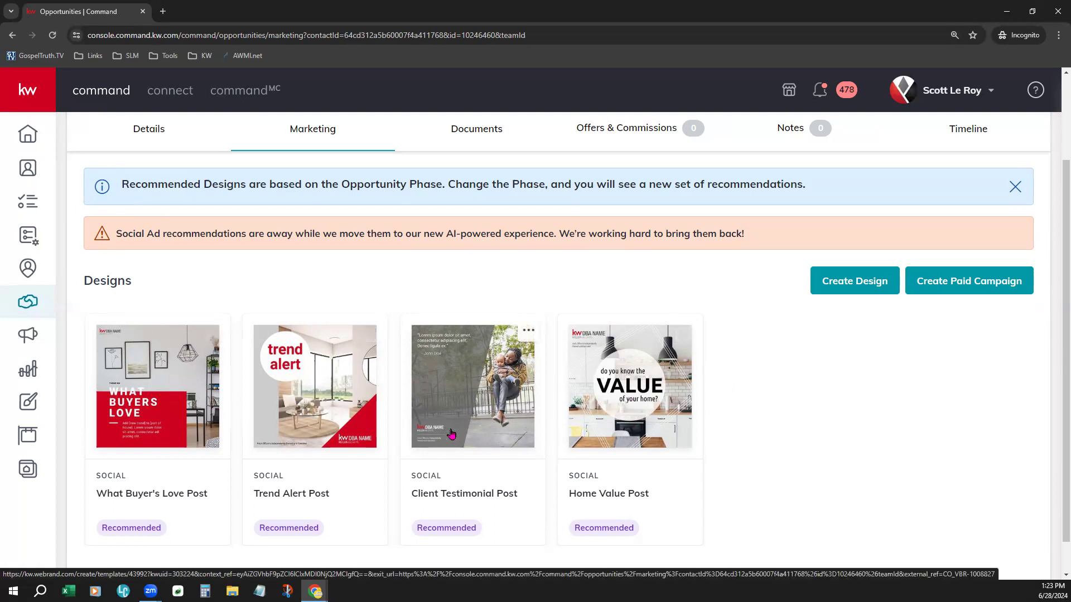
click(172, 417)
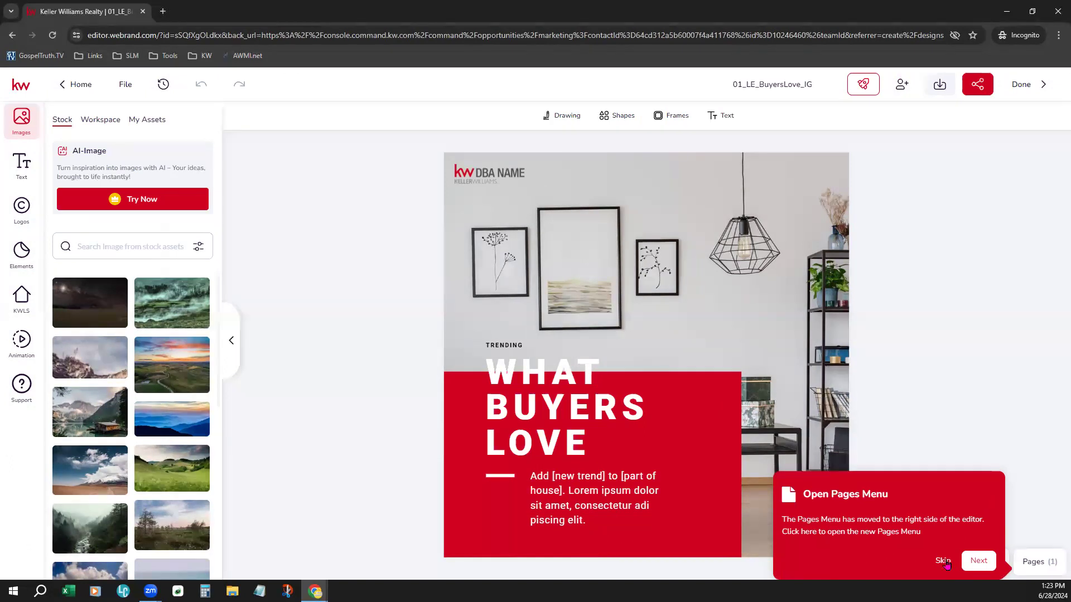
click(943, 562)
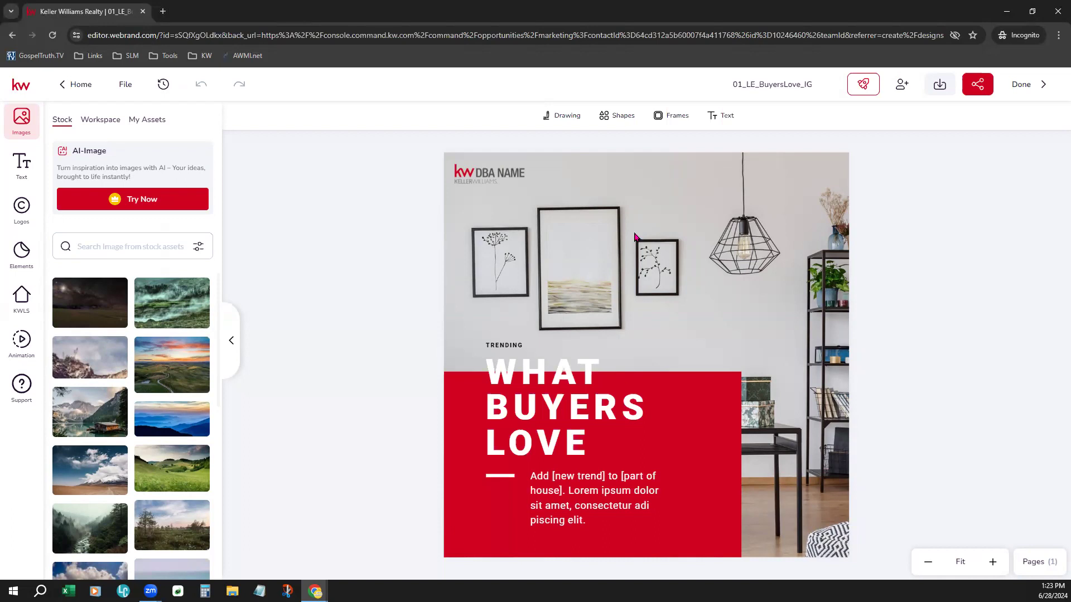
Step: Replace the design's placeholder logo with the SLM logo from My Assets, enlarge it, and finish editing
click(494, 174)
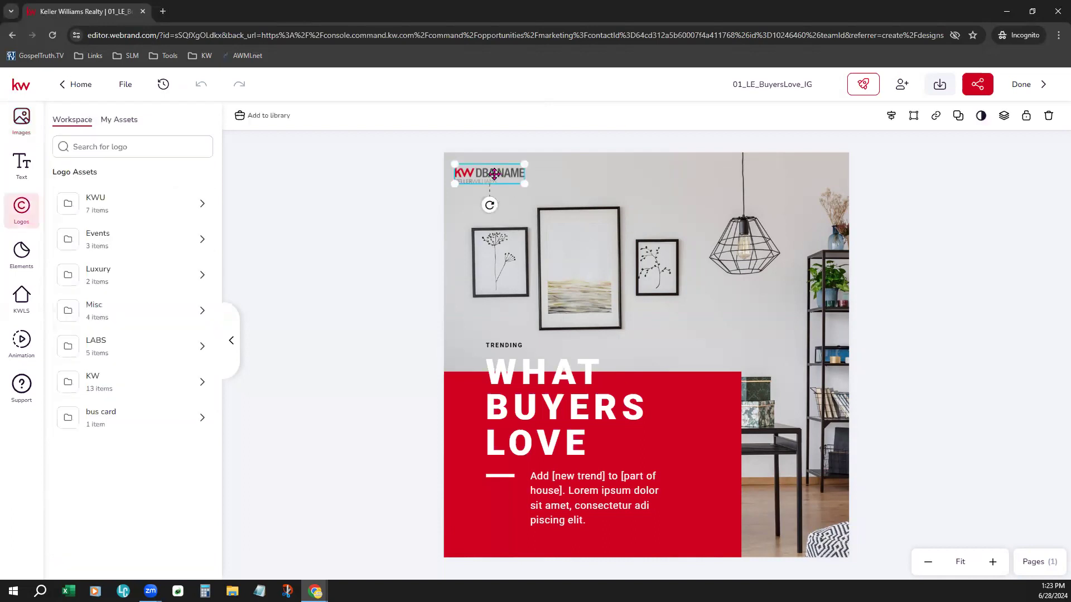
click(128, 122)
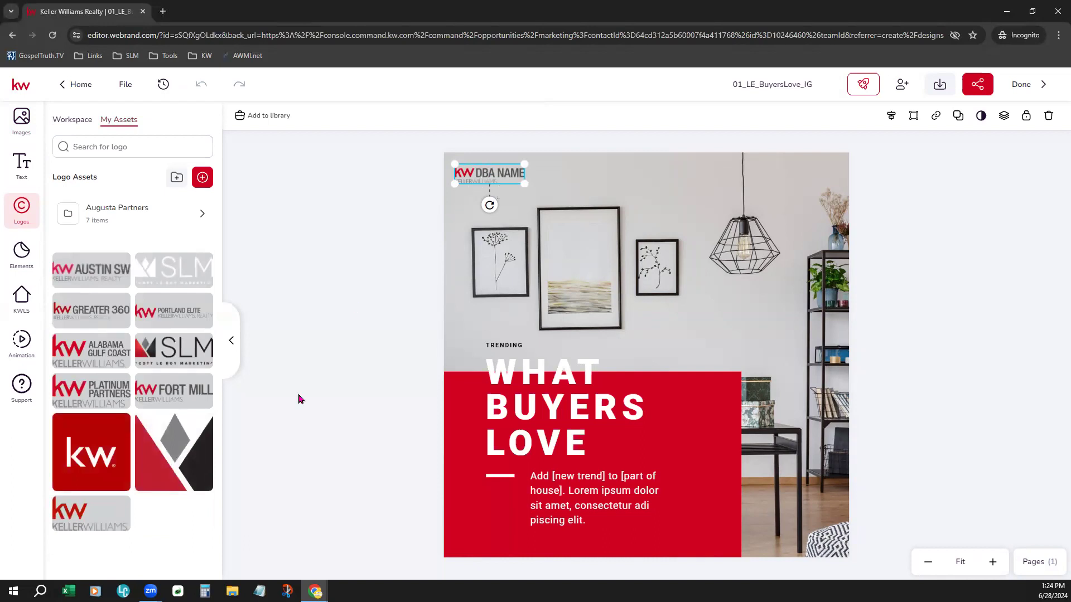
click(204, 346)
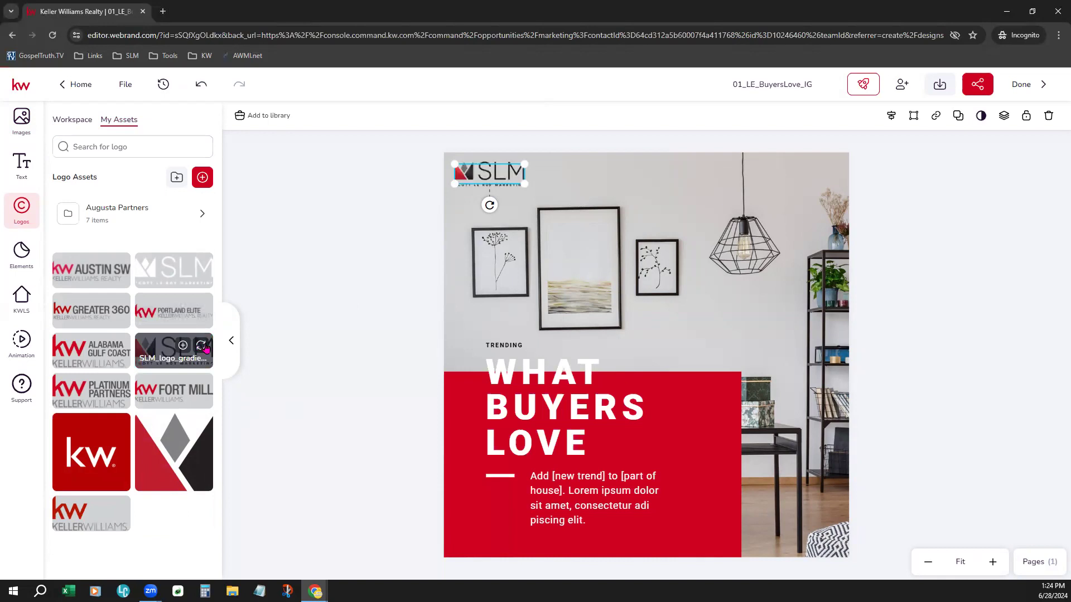
drag(522, 181, 556, 201)
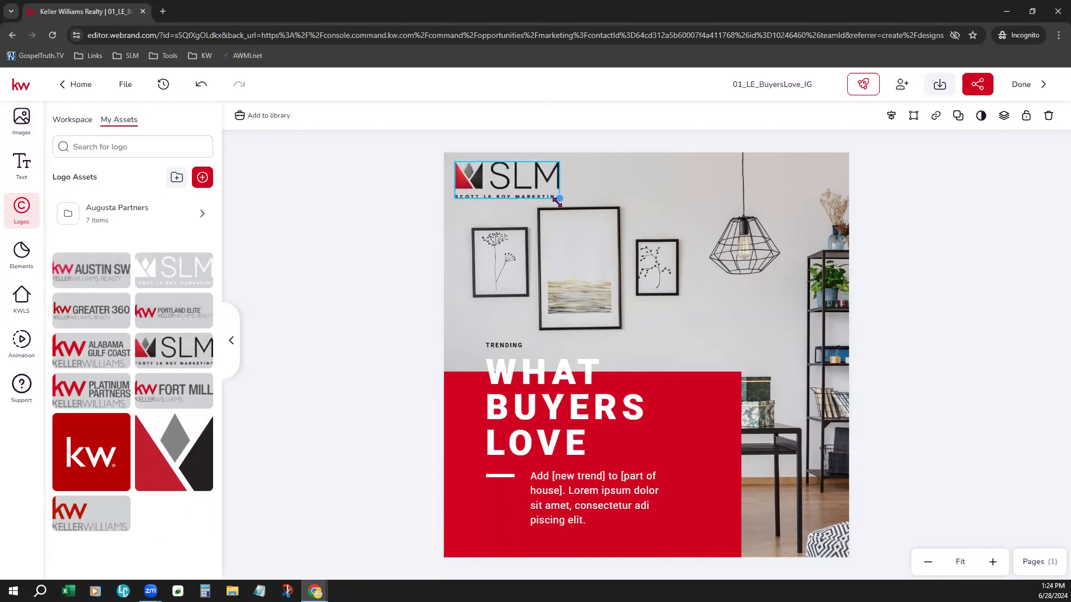
click(984, 256)
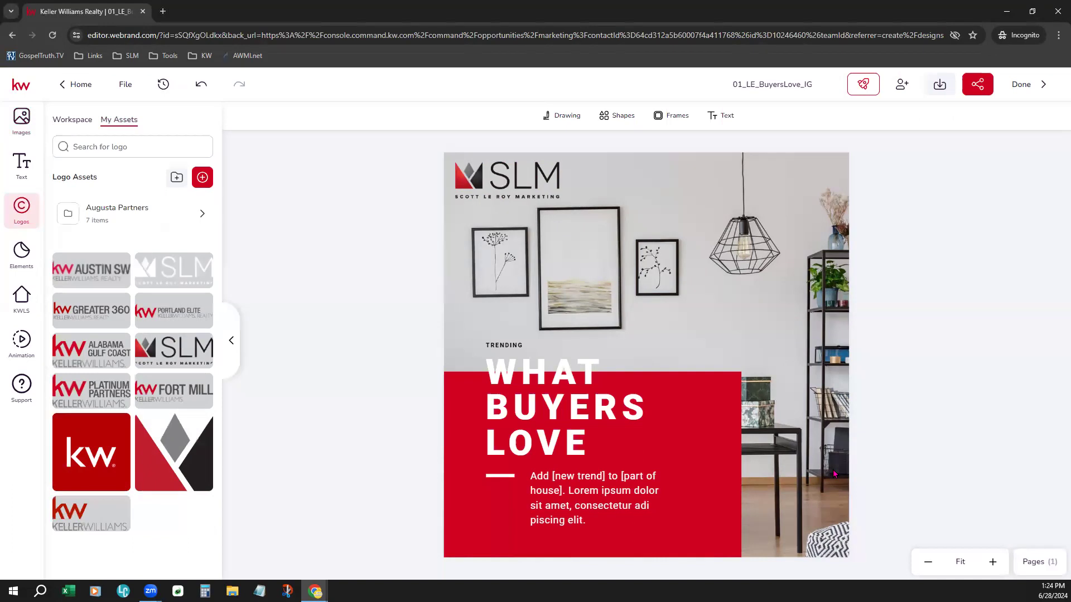
click(1038, 91)
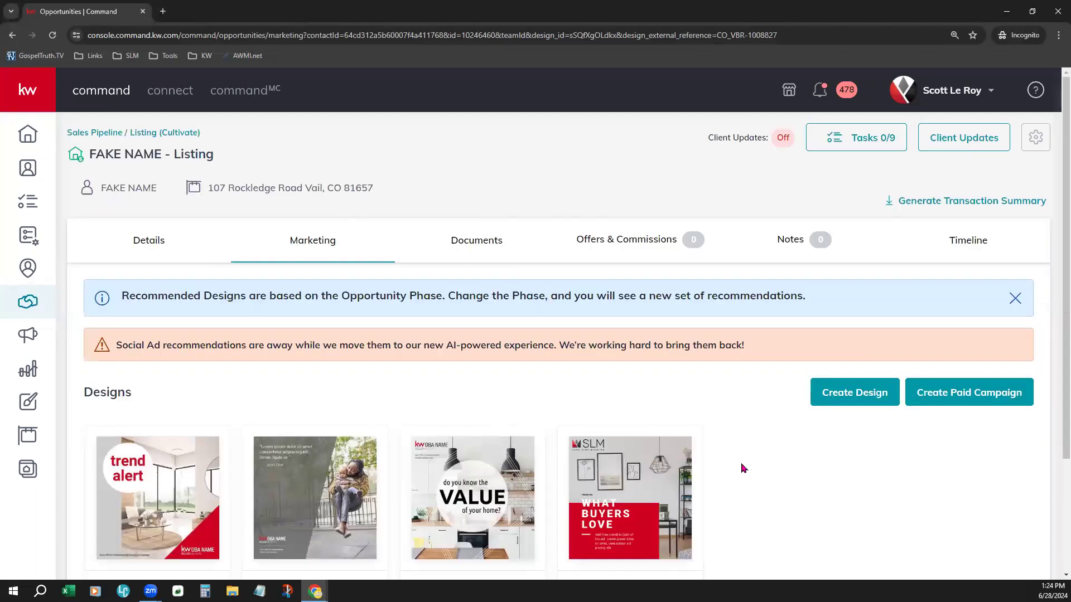
Step: Open the options menu of the edited 01_LE_BuyersLove_IG design and close it again
scroll(746, 458, down, 1)
scroll(746, 457, down, 2)
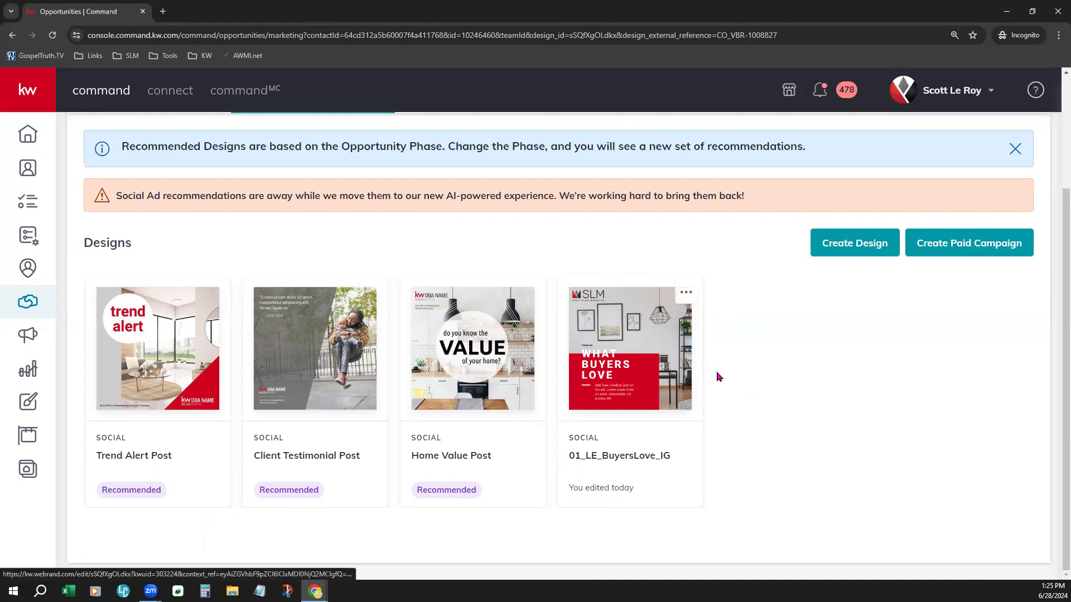
click(685, 293)
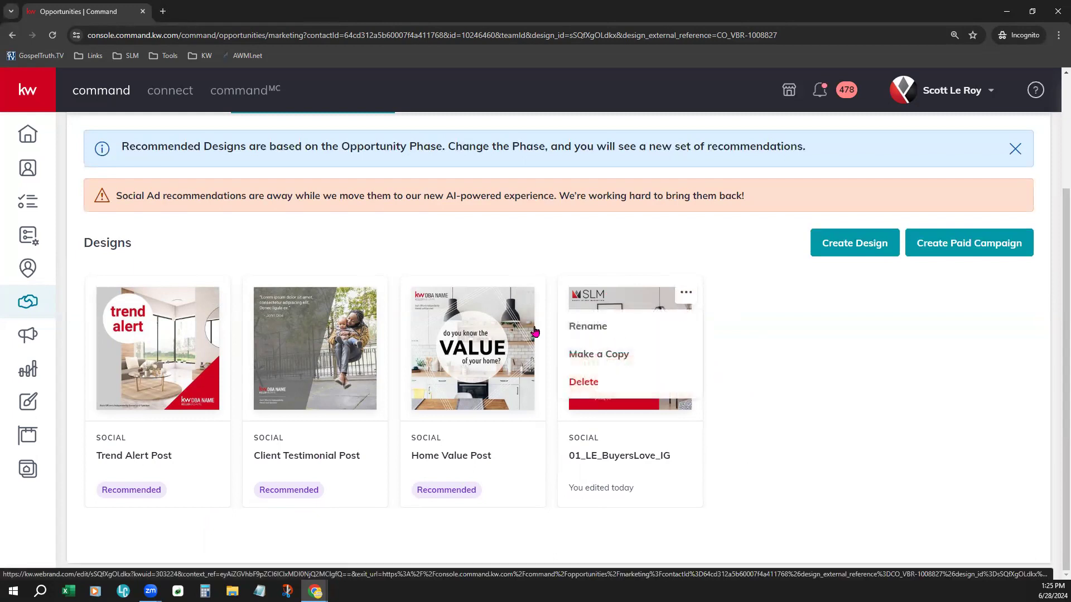
click(687, 297)
click(689, 302)
click(754, 352)
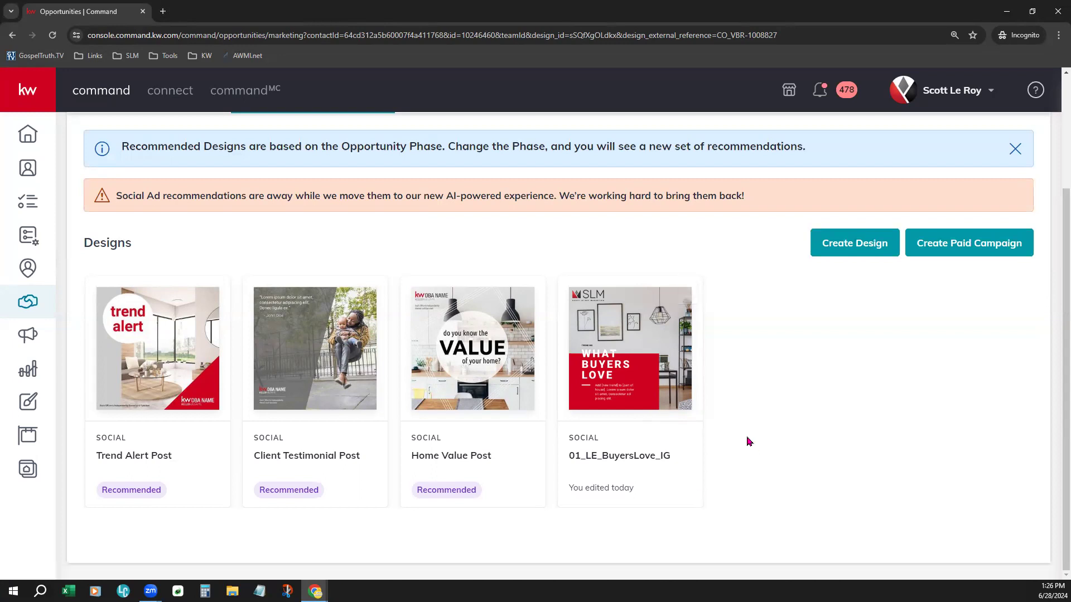
Step: Try to create a paid campaign from the listing's Marketing tab
scroll(749, 441, up, 1)
scroll(749, 442, up, 1)
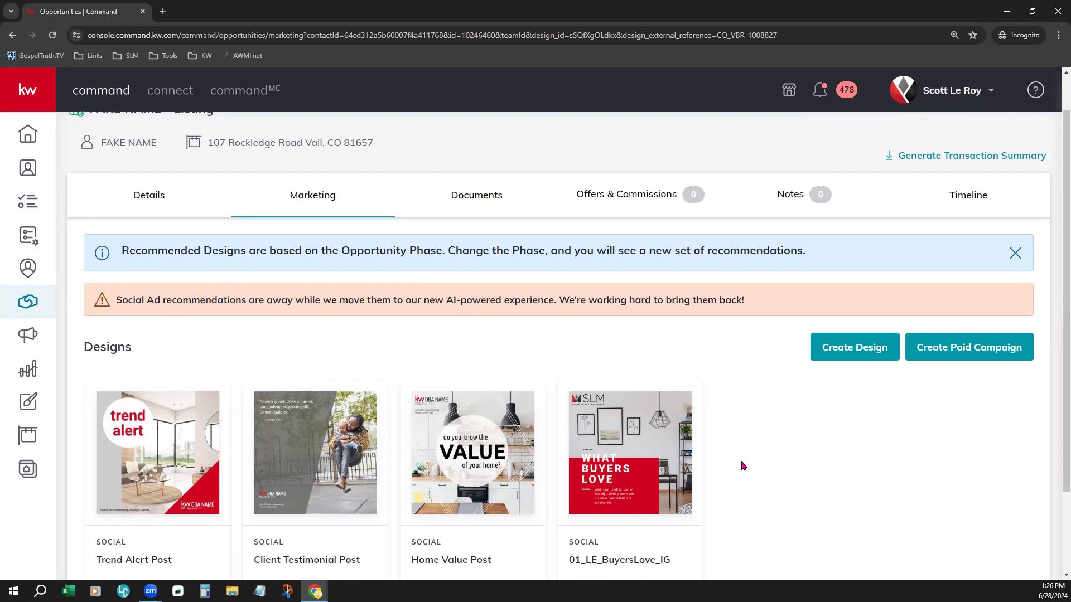
scroll(742, 465, down, 1)
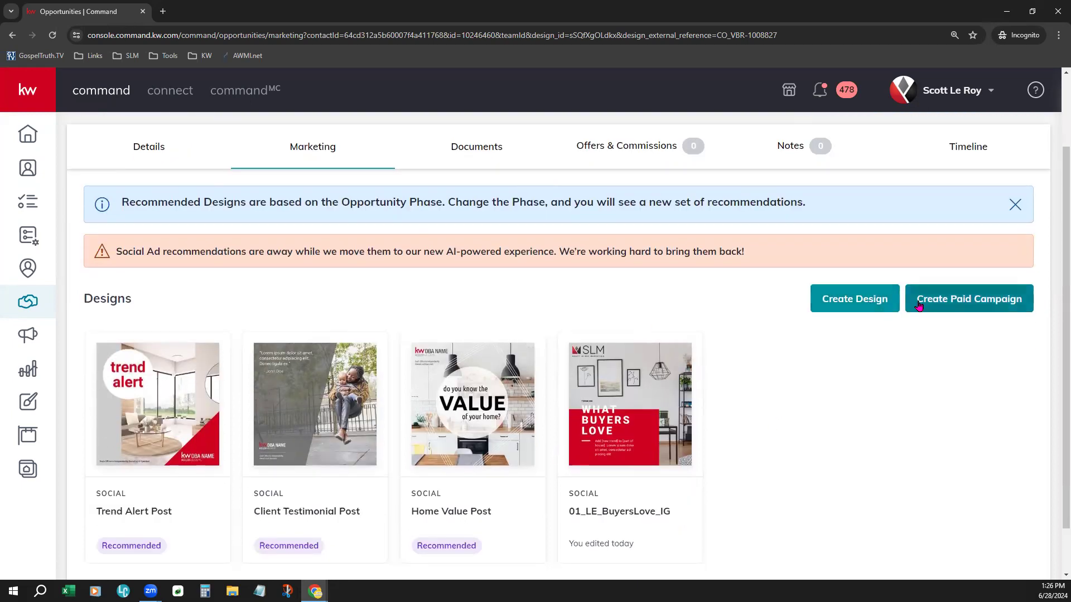
click(874, 302)
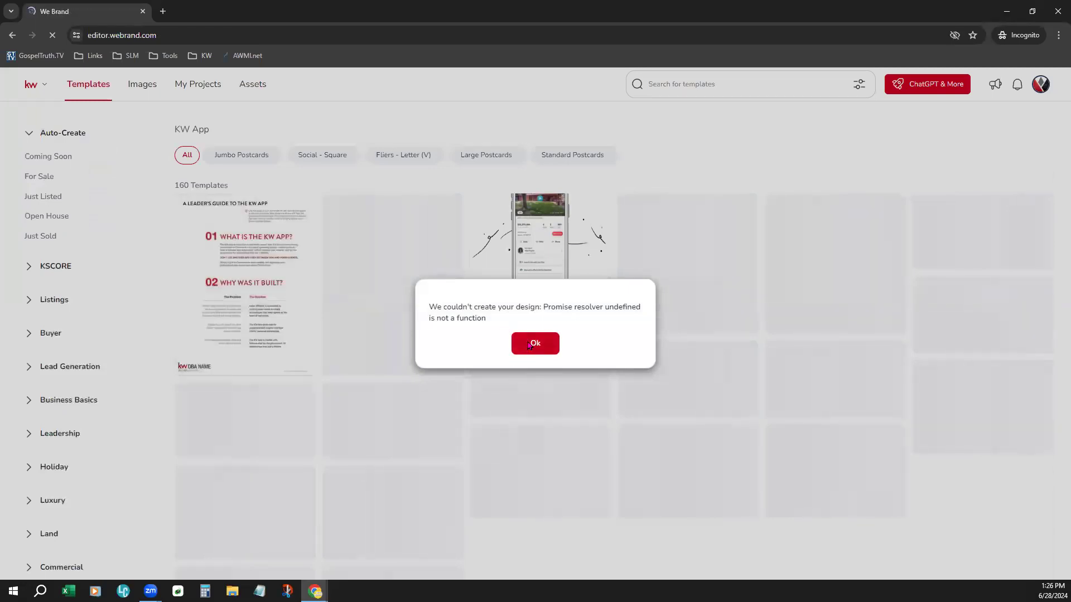
click(530, 344)
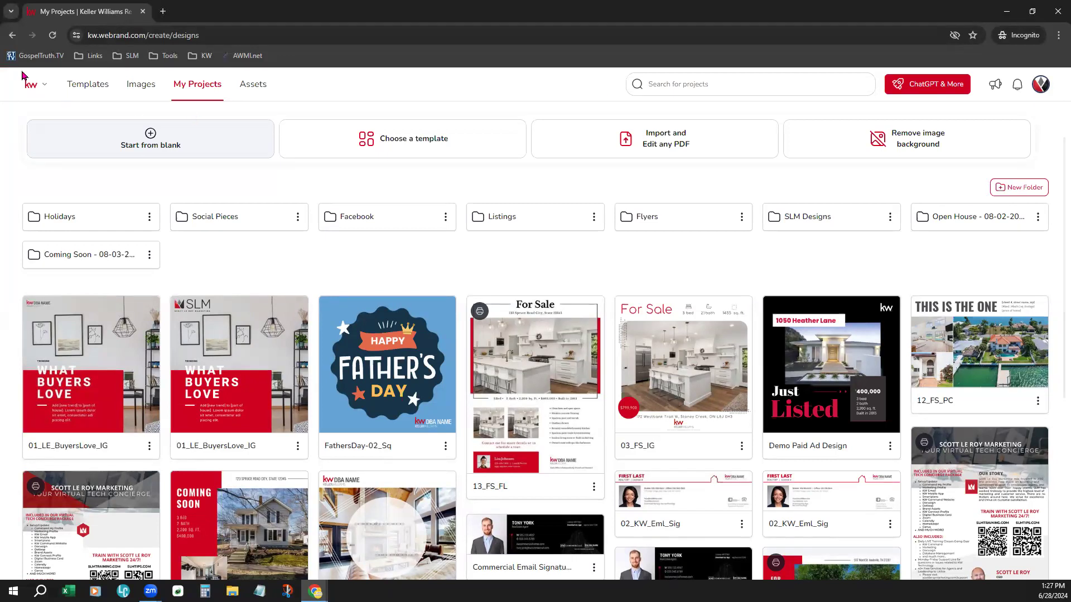
Step: Navigate the browser back to the agent.kw.com Command dashboard
click(115, 37)
text(agent)
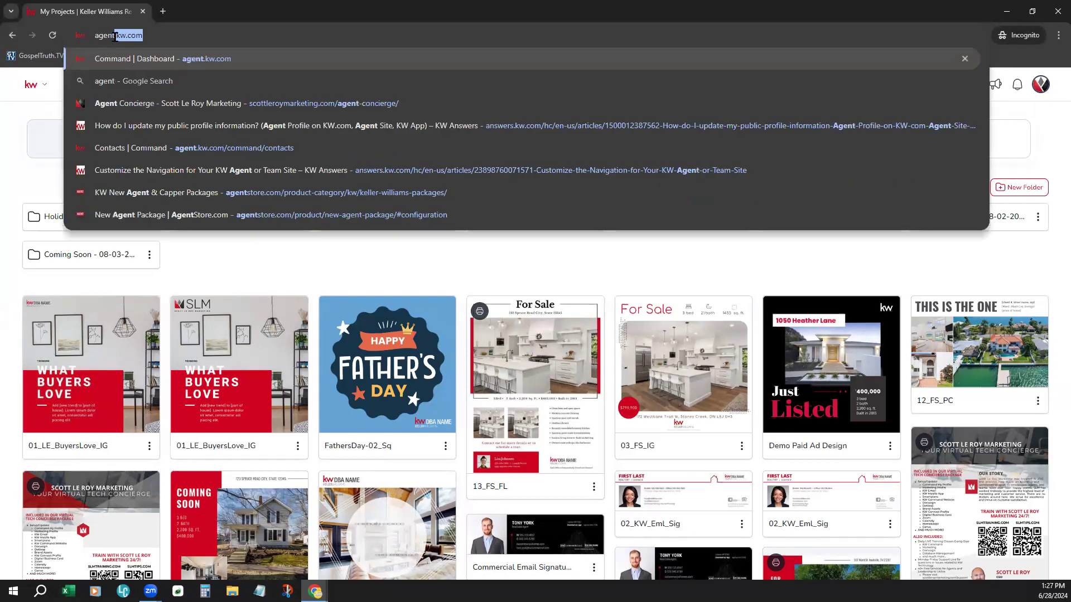
key(Return)
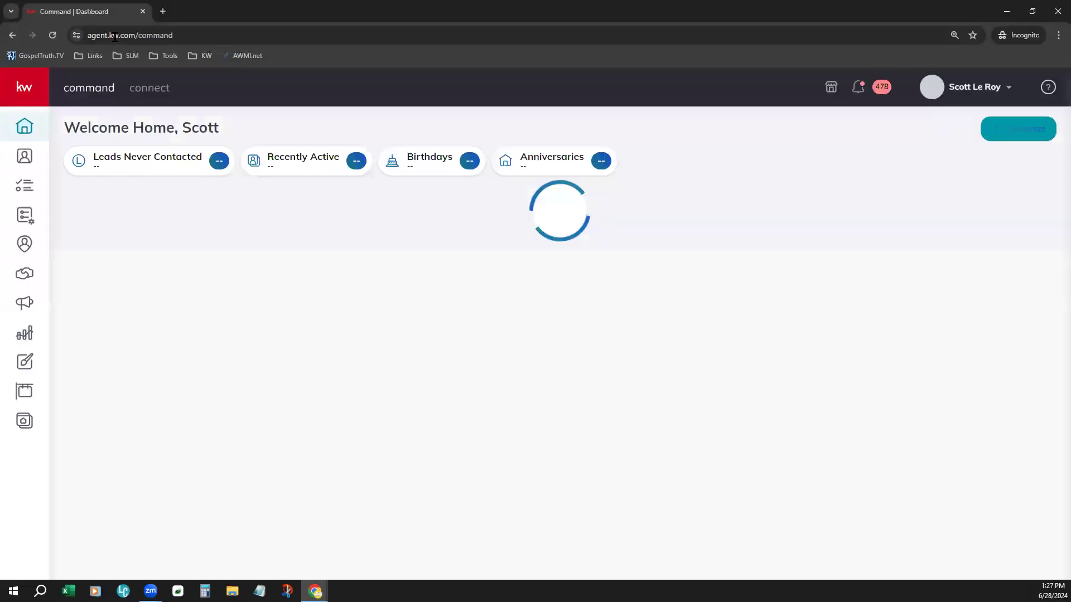
click(27, 281)
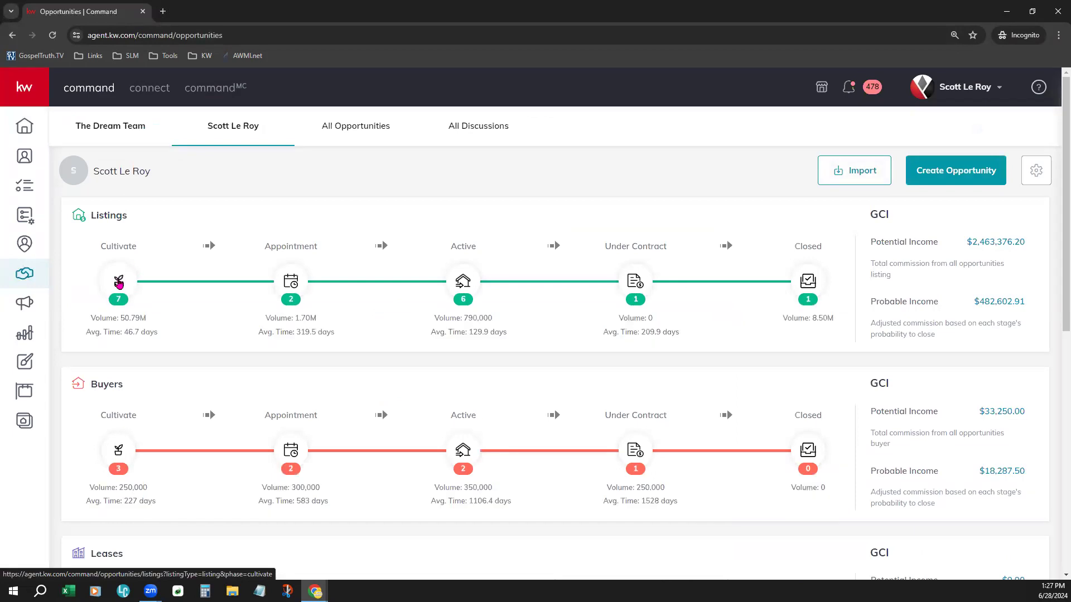
click(119, 283)
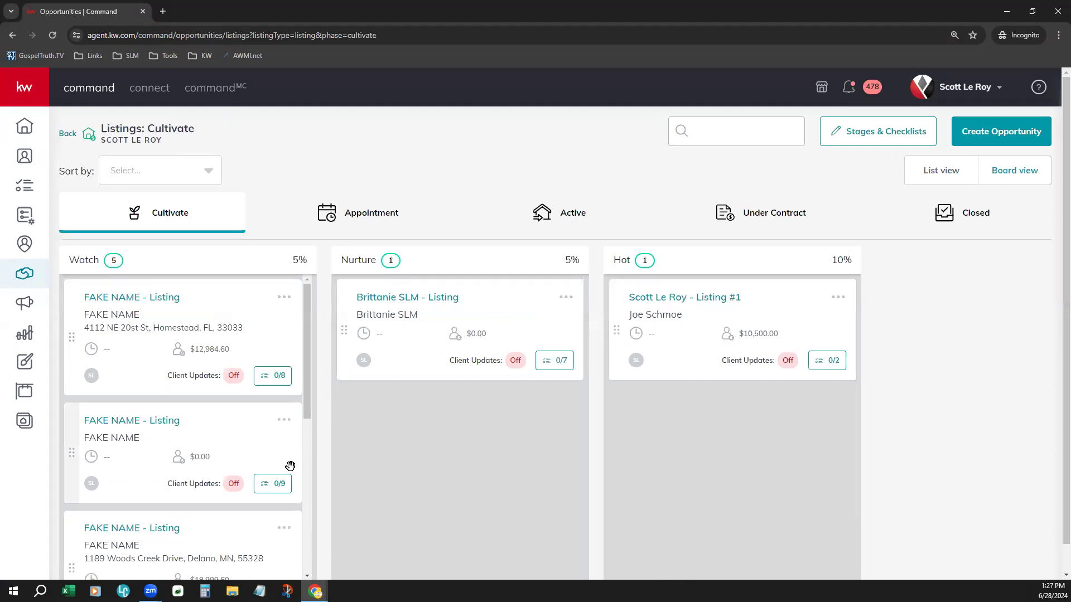
scroll(297, 468, down, 4)
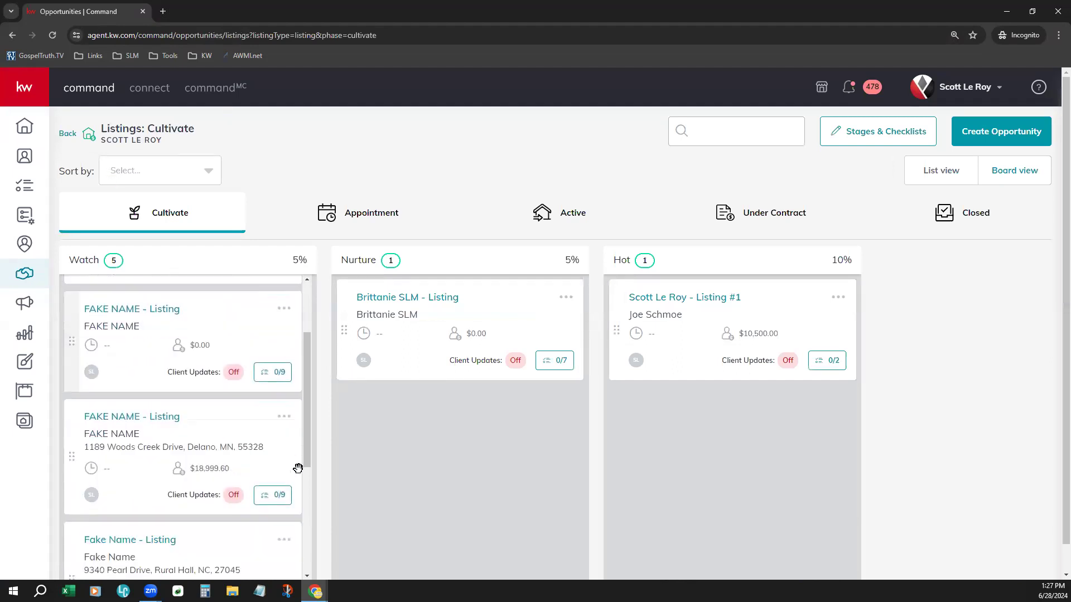
scroll(298, 468, down, 2)
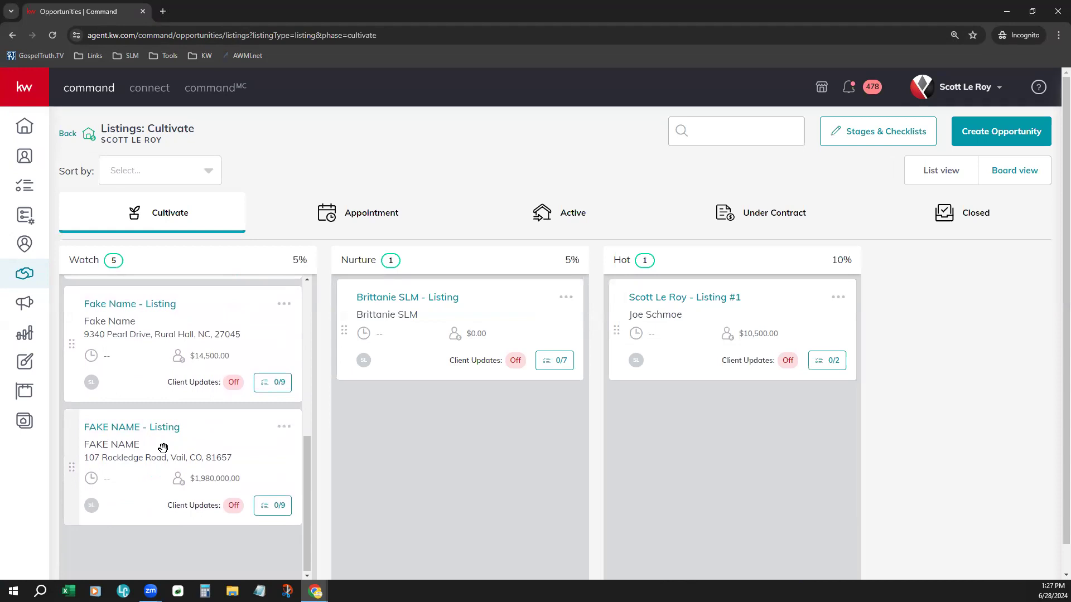
drag(163, 449, 450, 306)
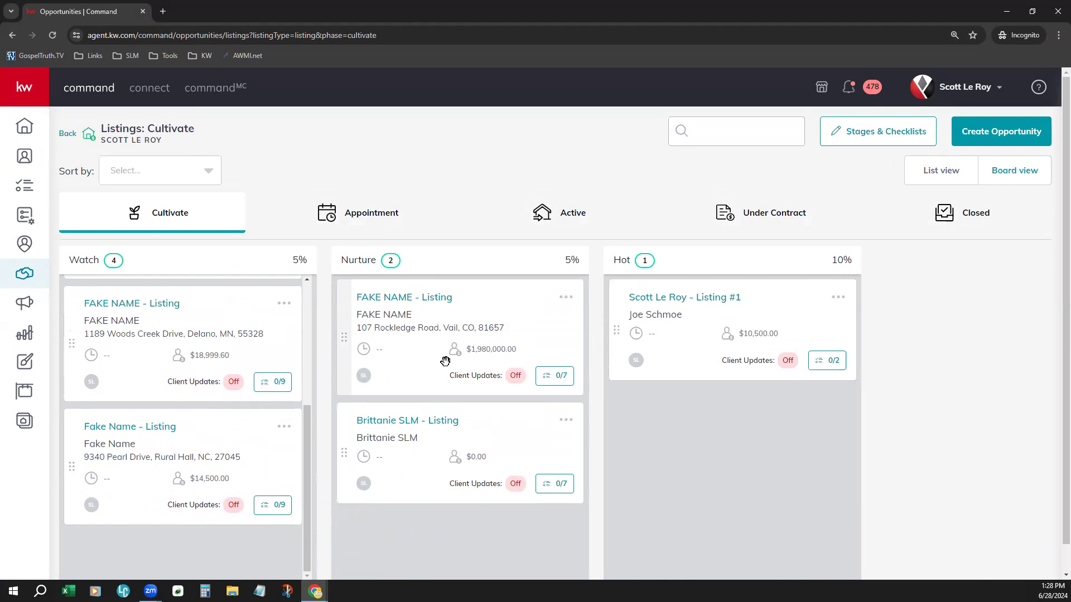
drag(70, 260, 106, 261)
drag(342, 259, 371, 263)
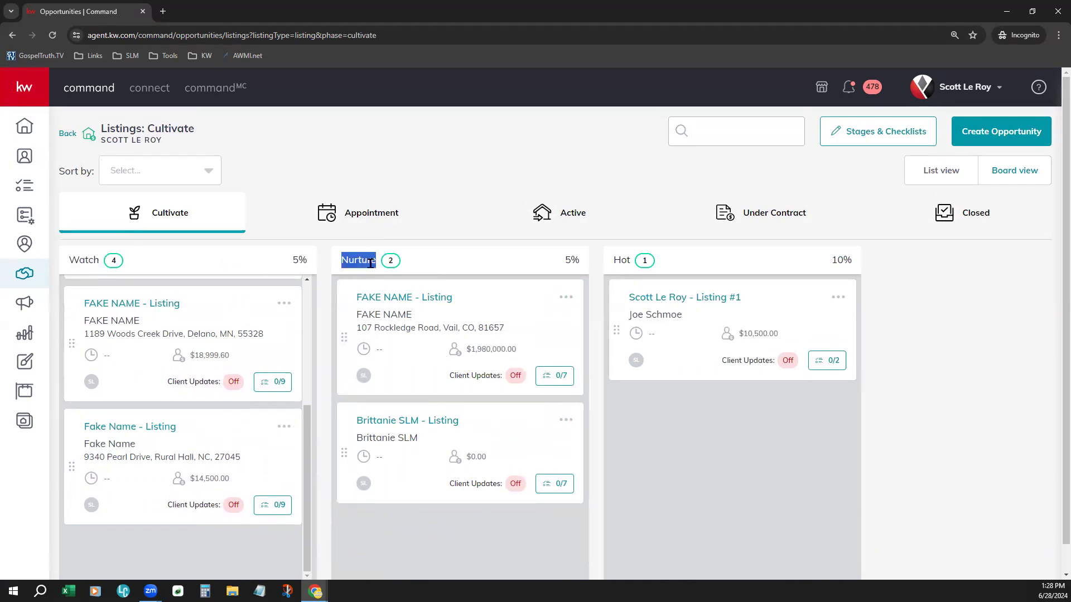
drag(613, 260, 645, 260)
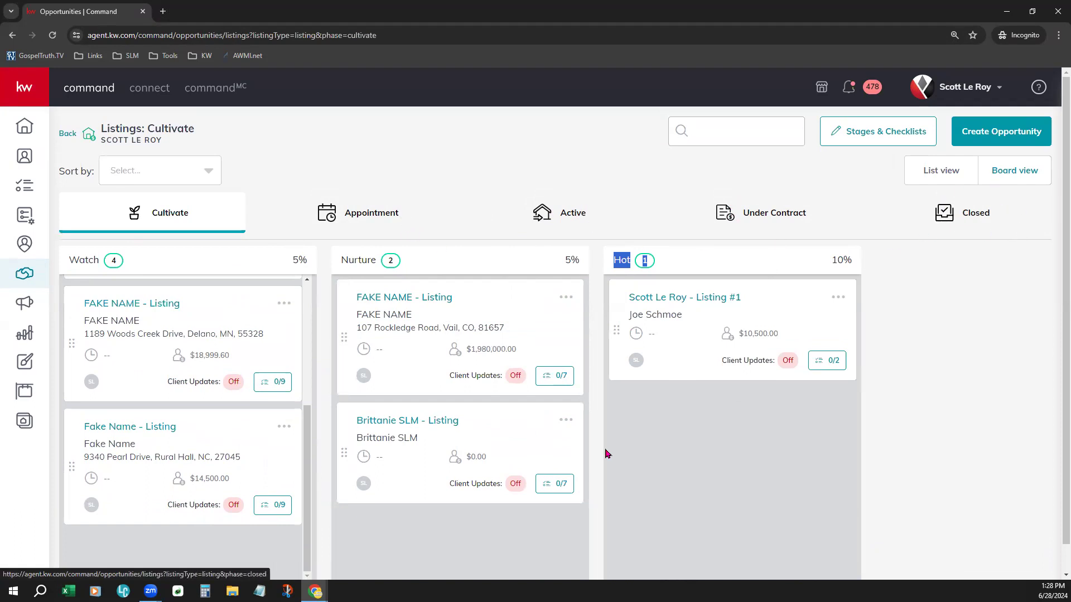
drag(466, 335, 381, 242)
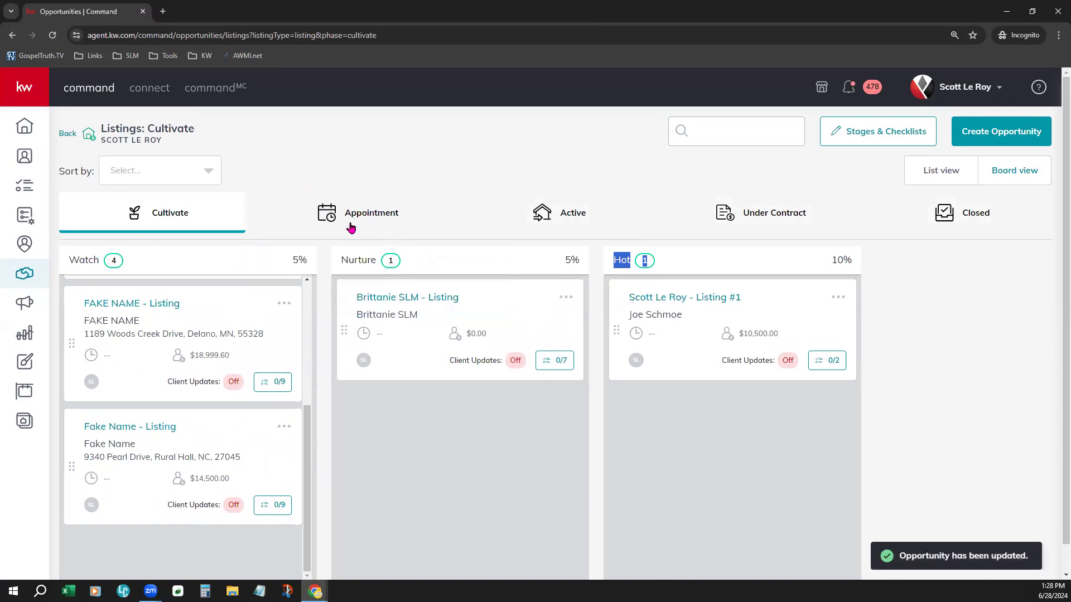
click(369, 211)
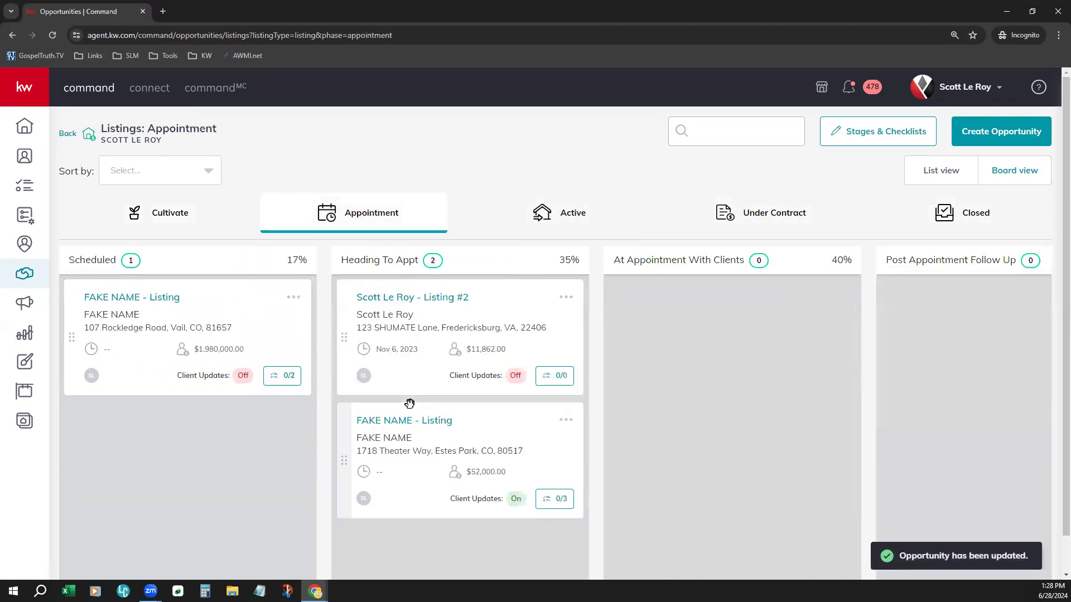
Step: Open the Rockledge listing opportunity's Marketing tab and review its designs
click(138, 305)
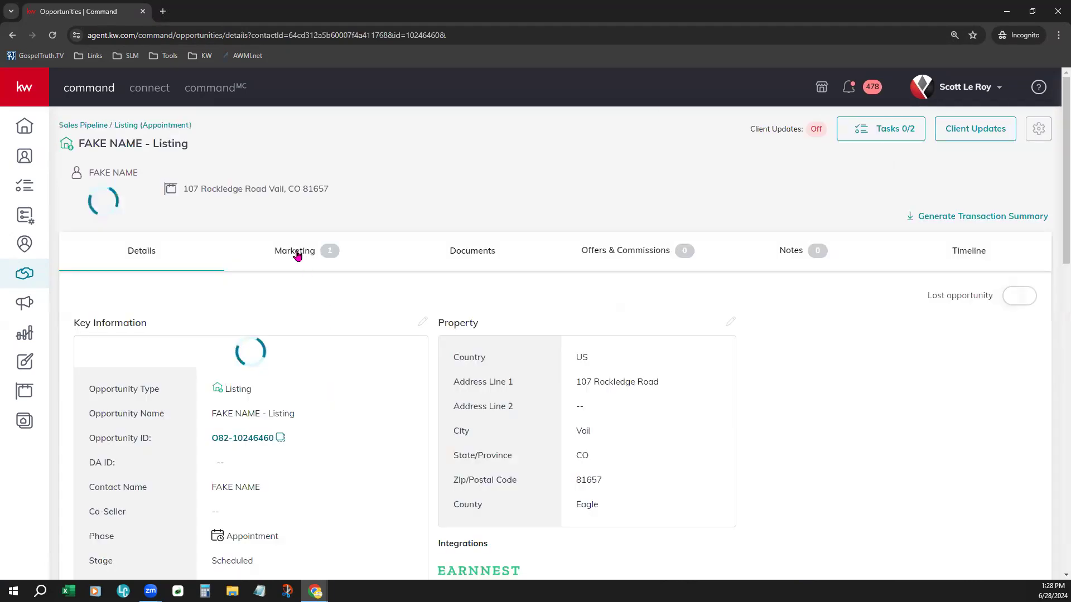
click(297, 254)
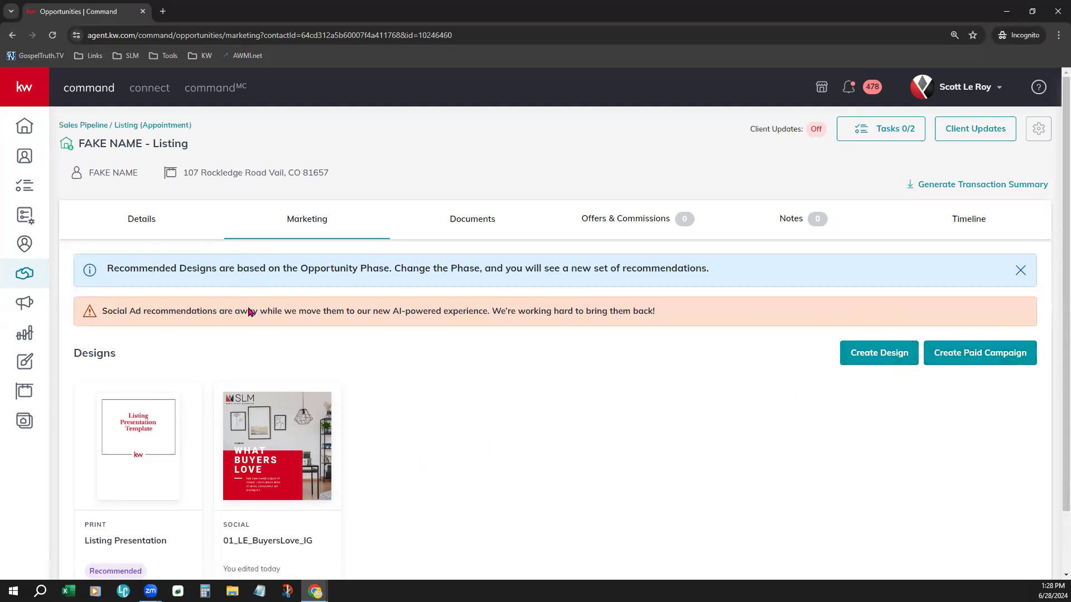
scroll(537, 425, down, 2)
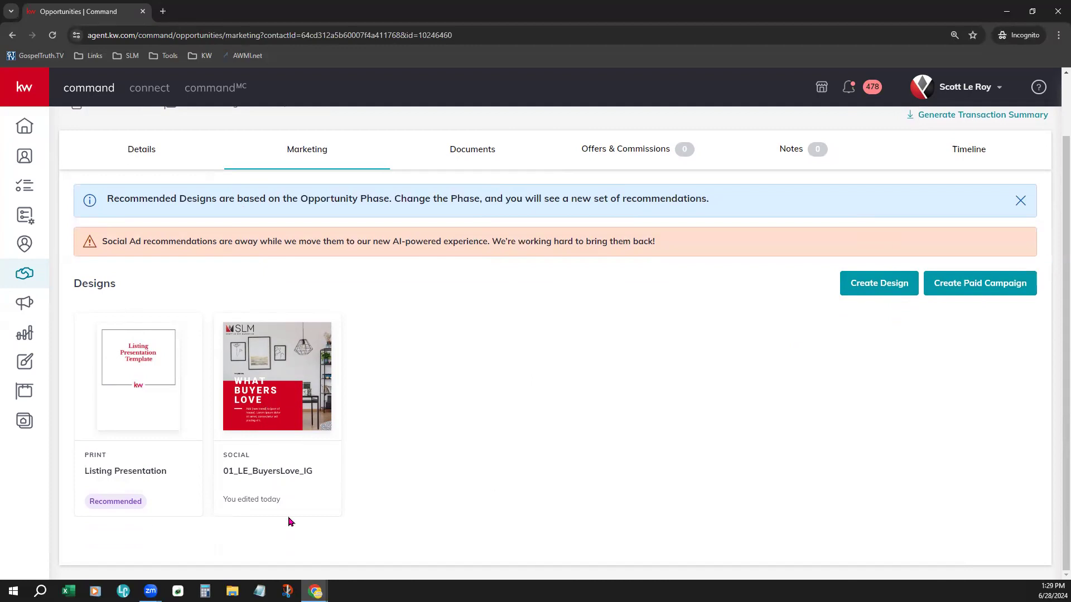
scroll(490, 483, up, 2)
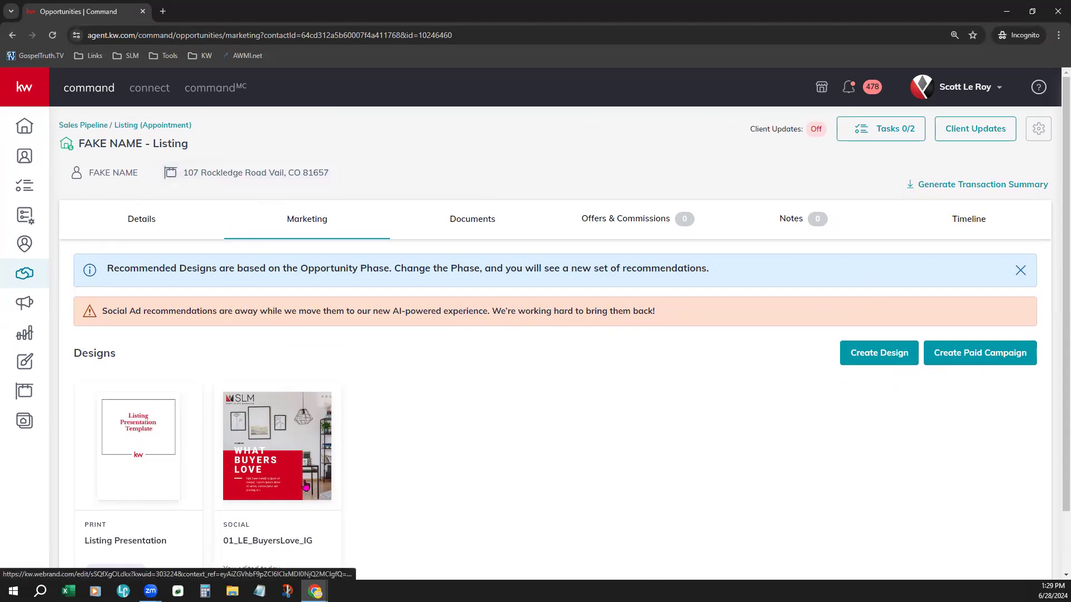
scroll(142, 395, down, 1)
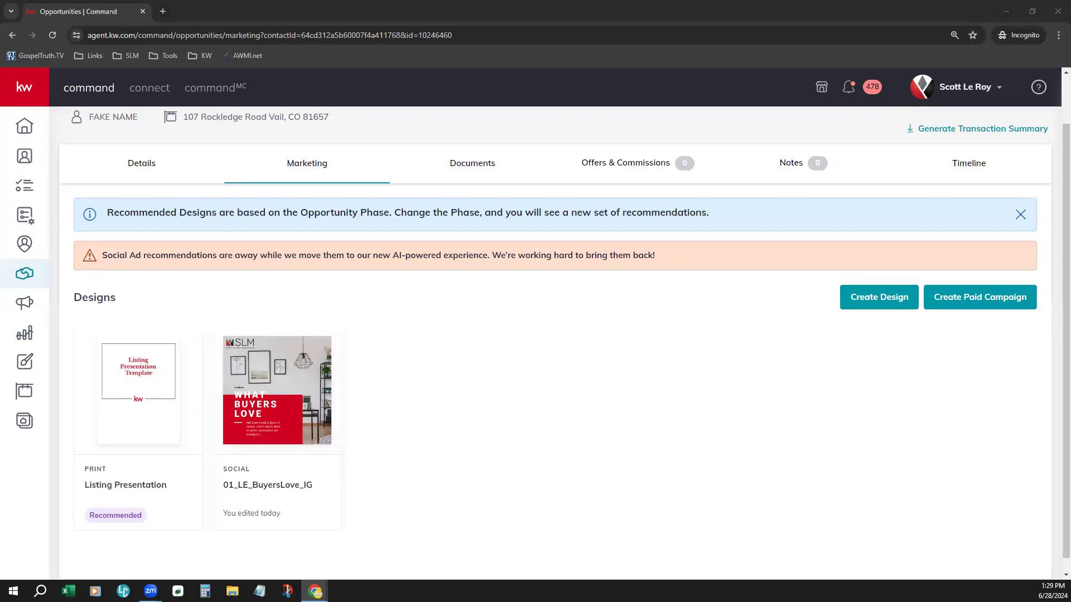
Step: Open the Listing Presentation design and insert the property address from the KWLS listing details
click(157, 398)
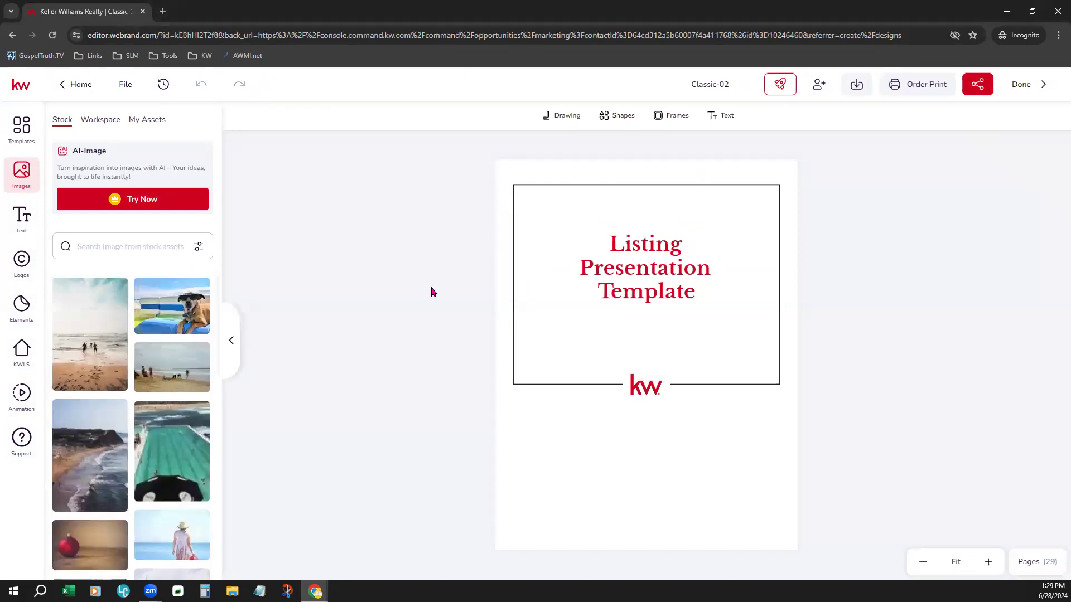
click(18, 358)
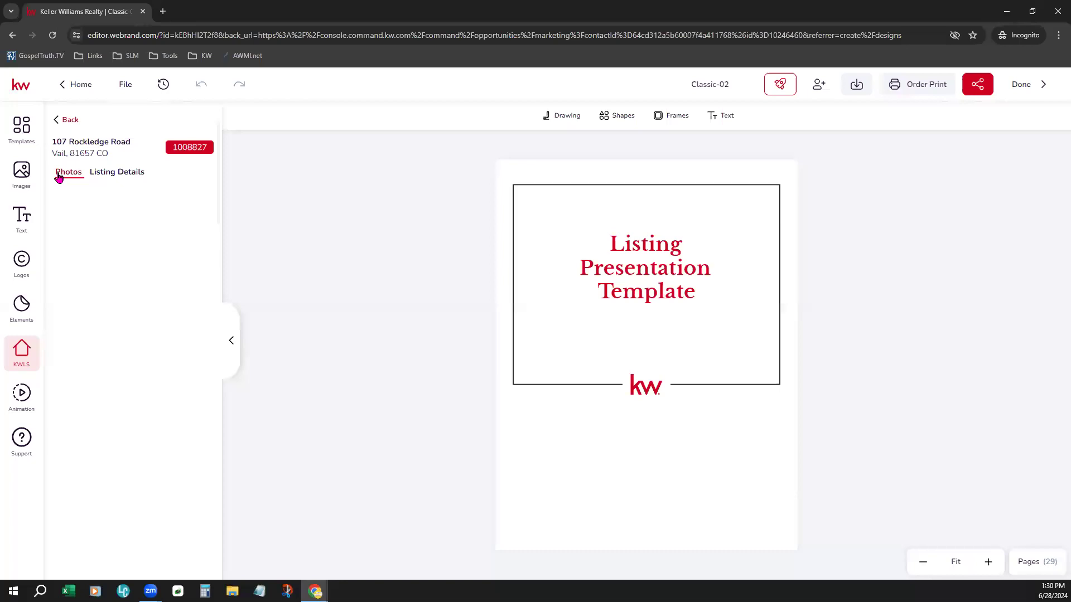
click(135, 173)
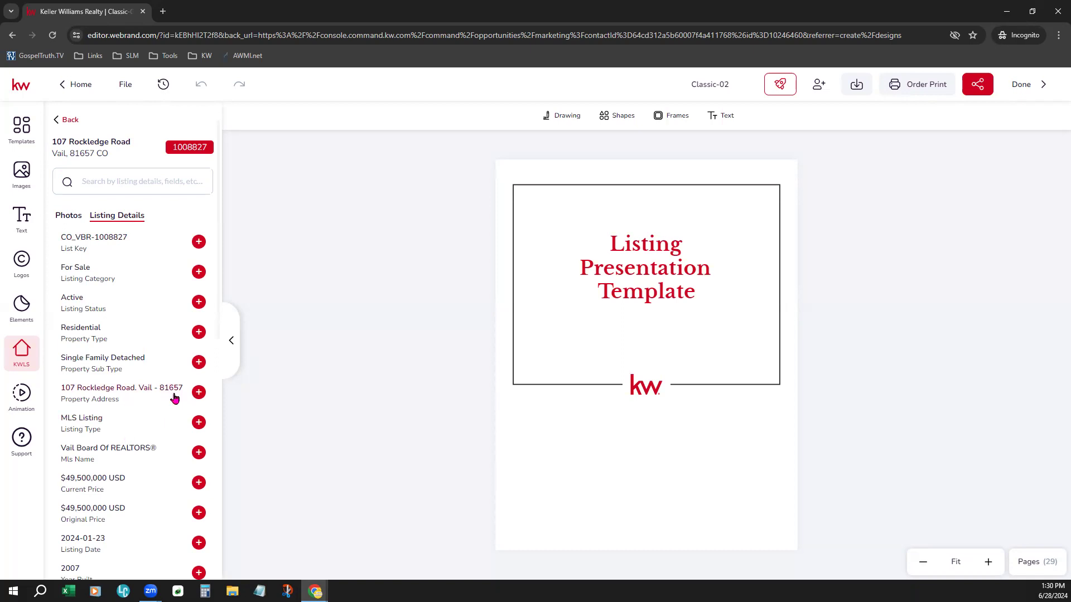
click(199, 392)
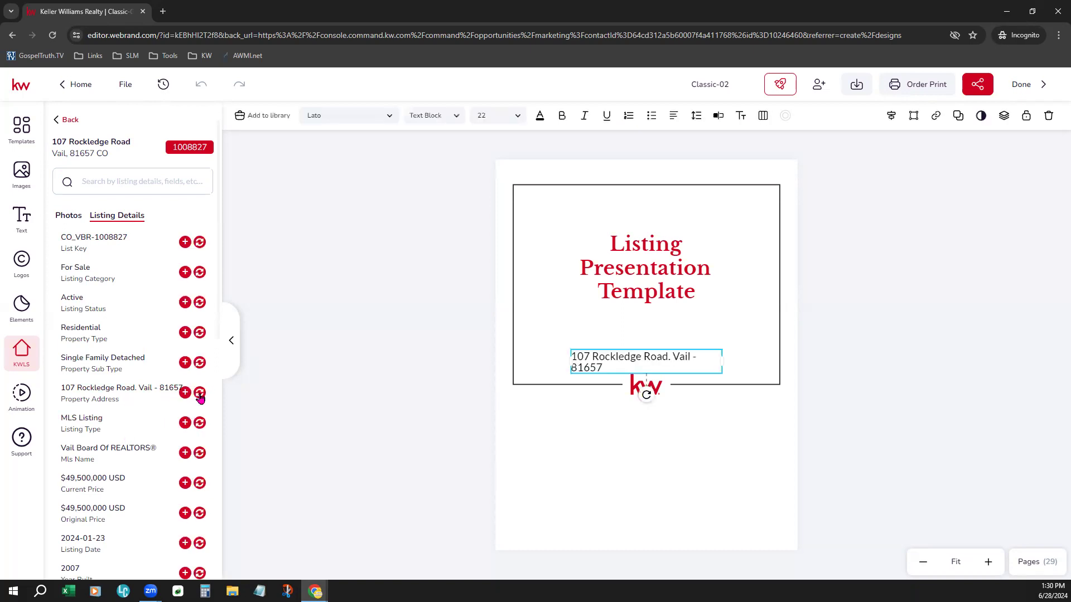
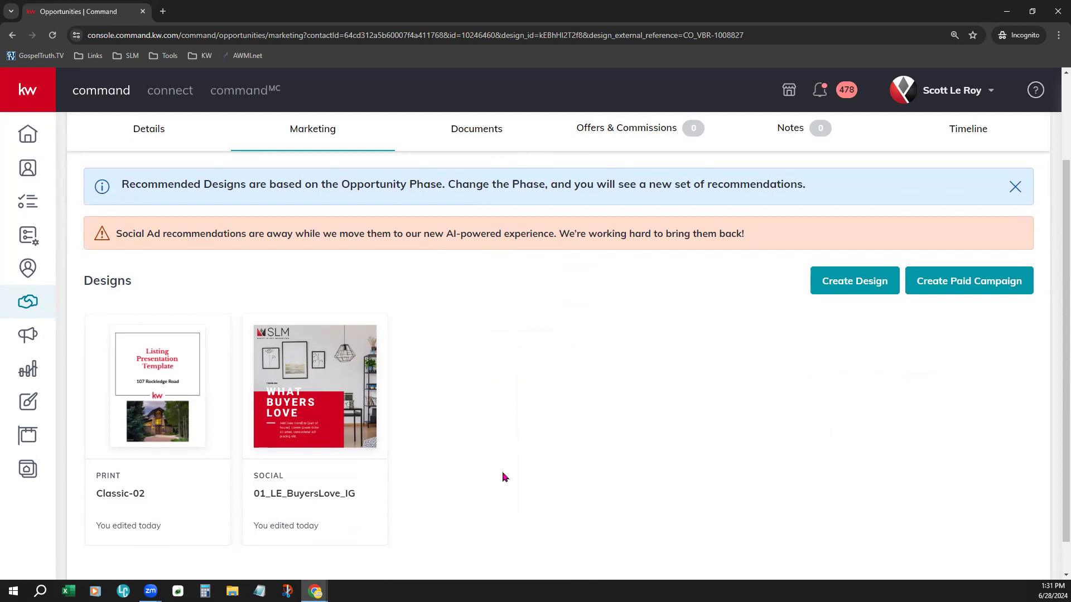
scroll(502, 477, up, 2)
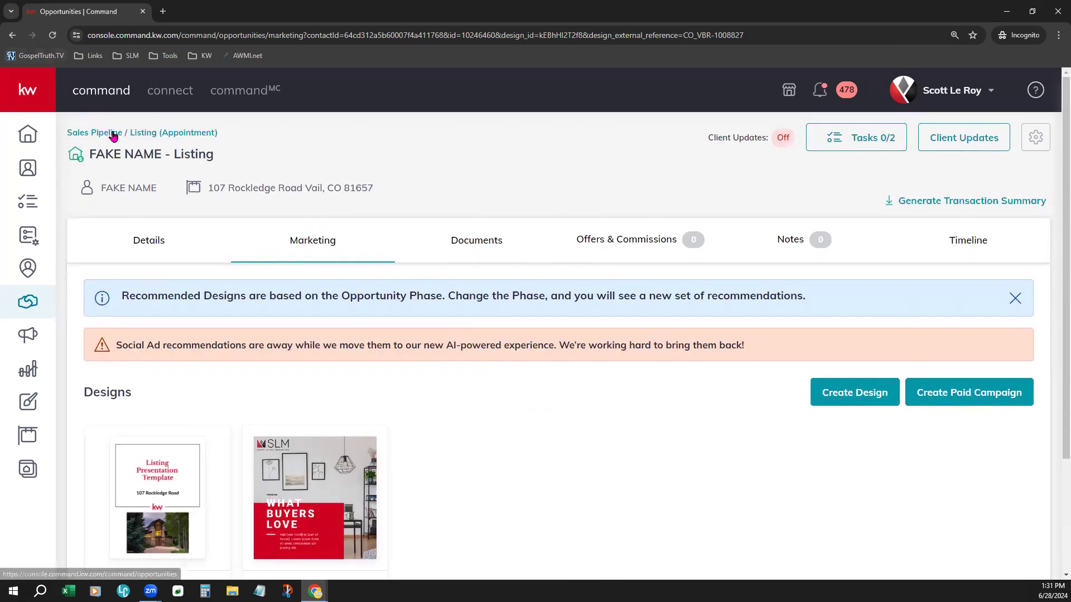
click(112, 136)
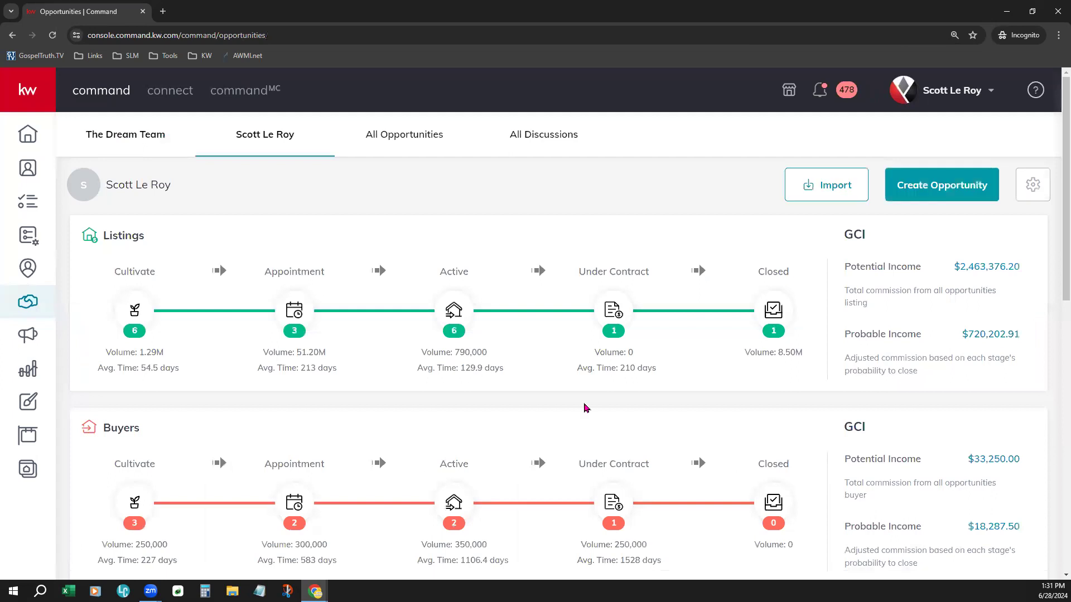
click(132, 317)
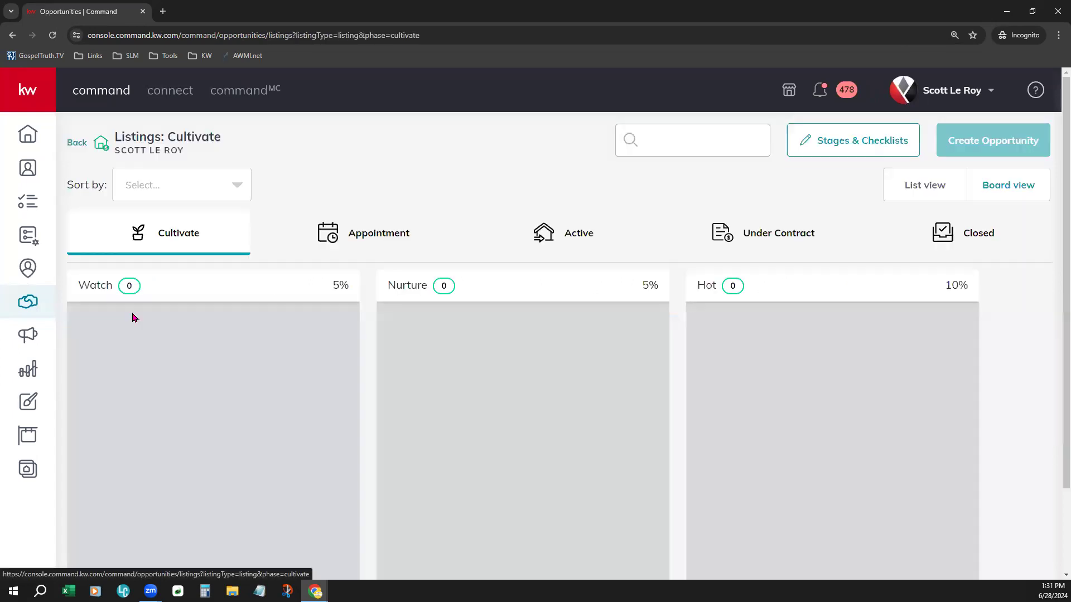
click(375, 233)
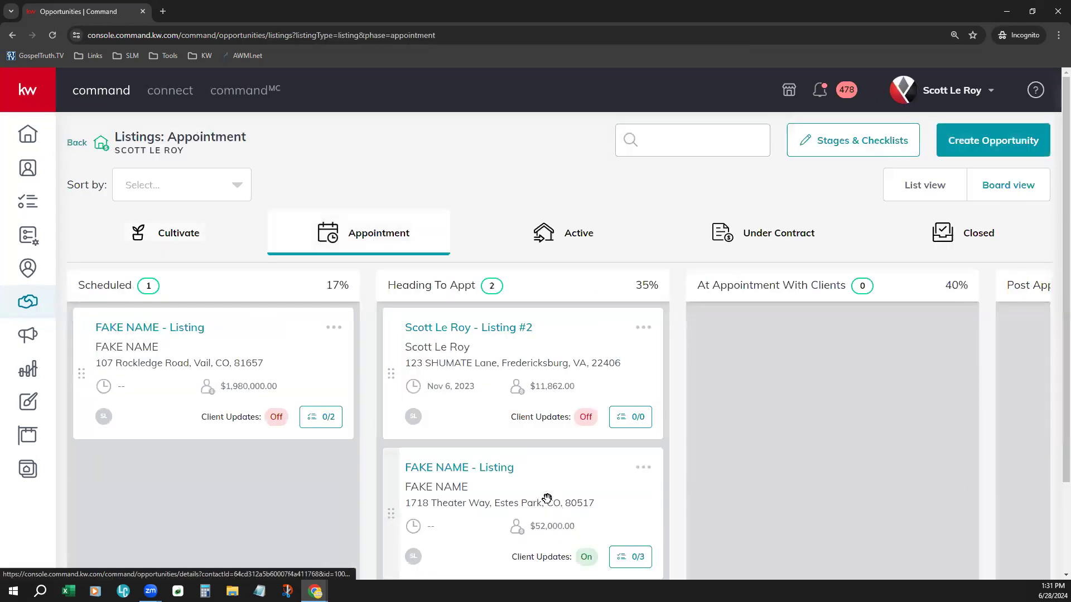
drag(182, 363, 562, 271)
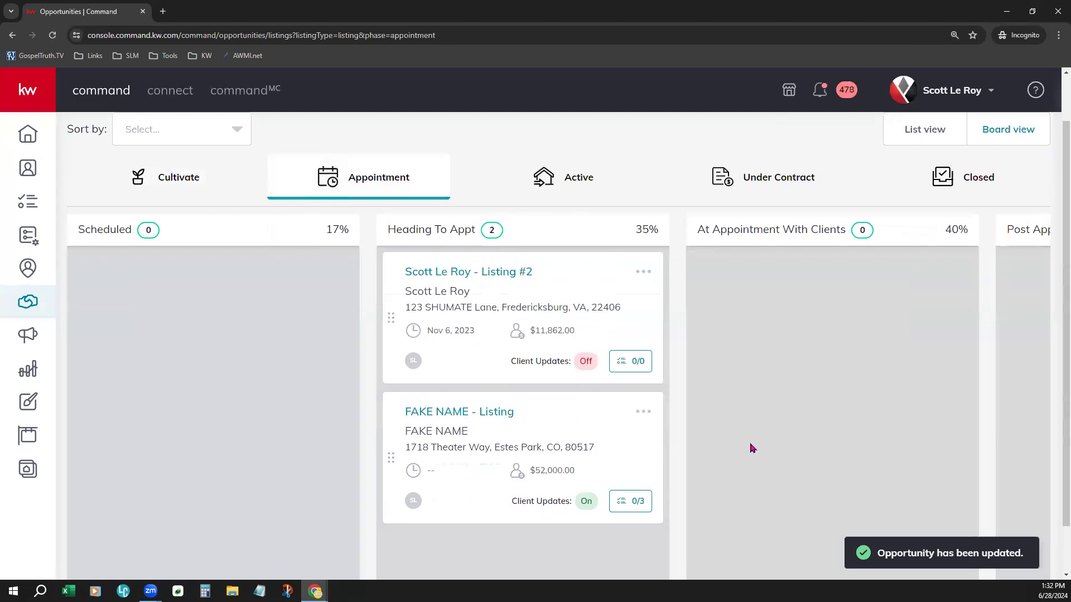
Step: Open the Rockledge listing from the Active board and review the recommended designs on its Marketing tab
scroll(748, 433, down, 2)
scroll(748, 433, up, 2)
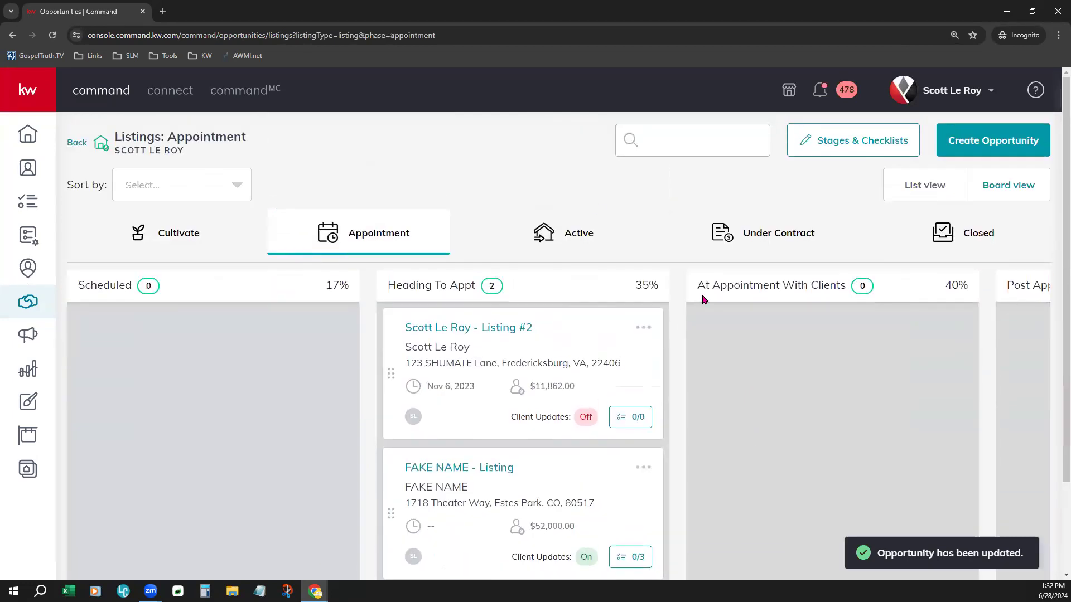
click(592, 249)
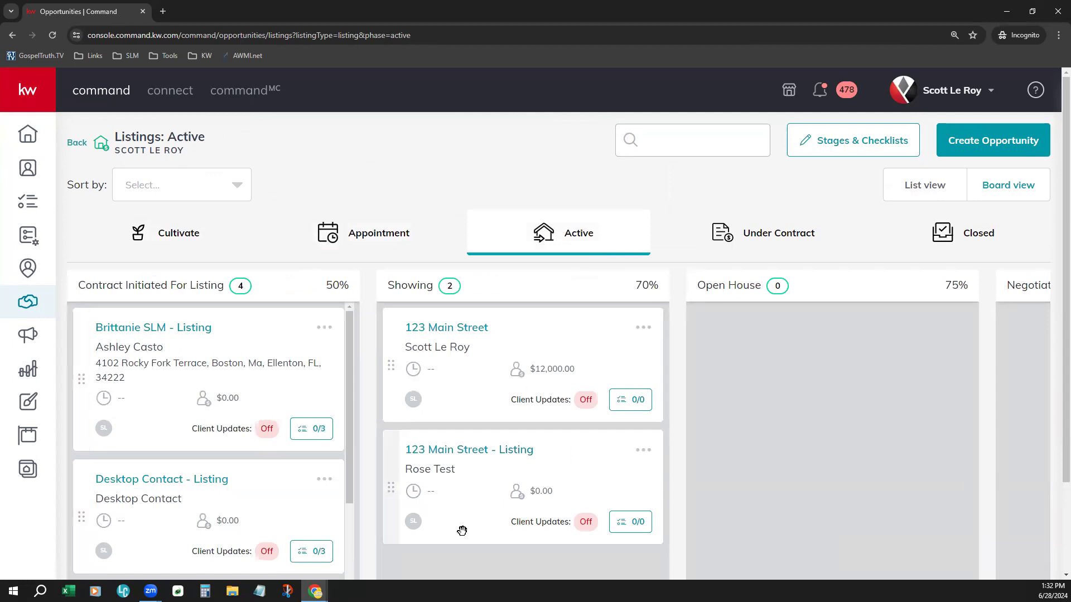
scroll(402, 569, down, 2)
scroll(275, 471, down, 4)
scroll(275, 472, down, 1)
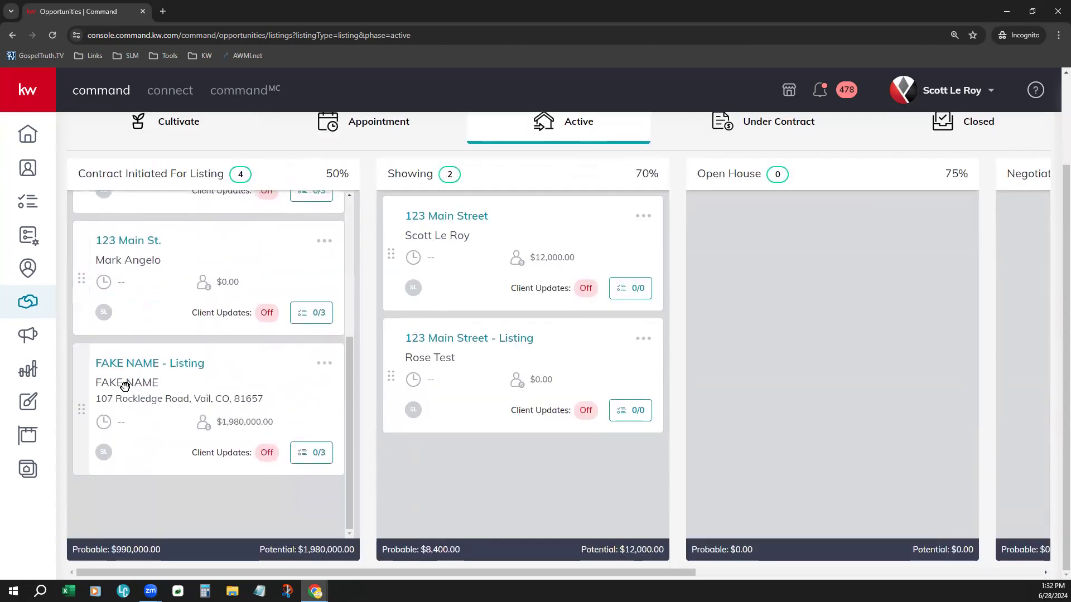
click(139, 370)
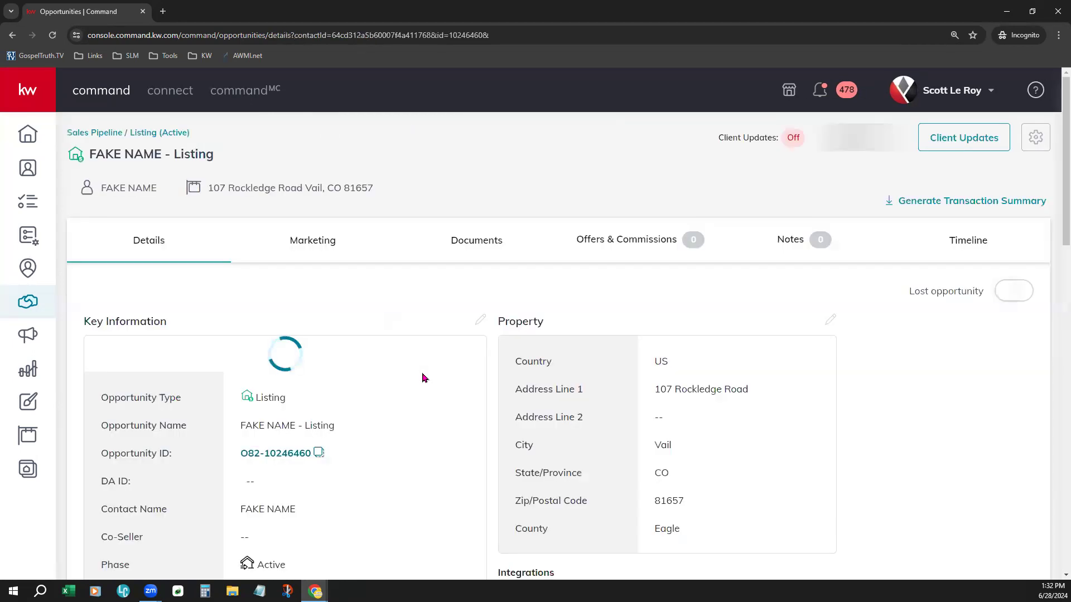
click(313, 238)
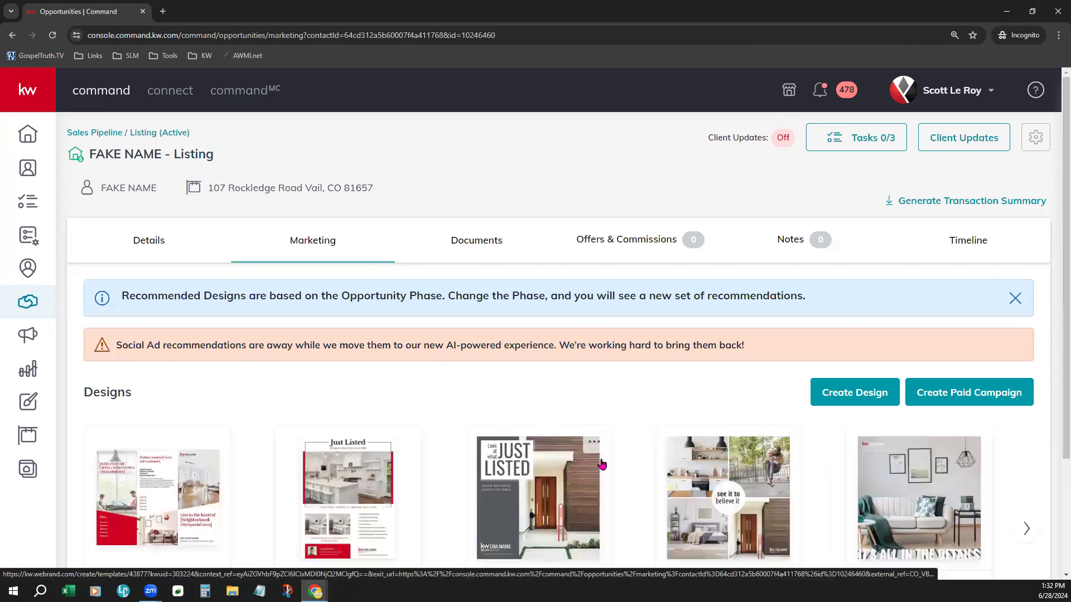
scroll(638, 446, down, 3)
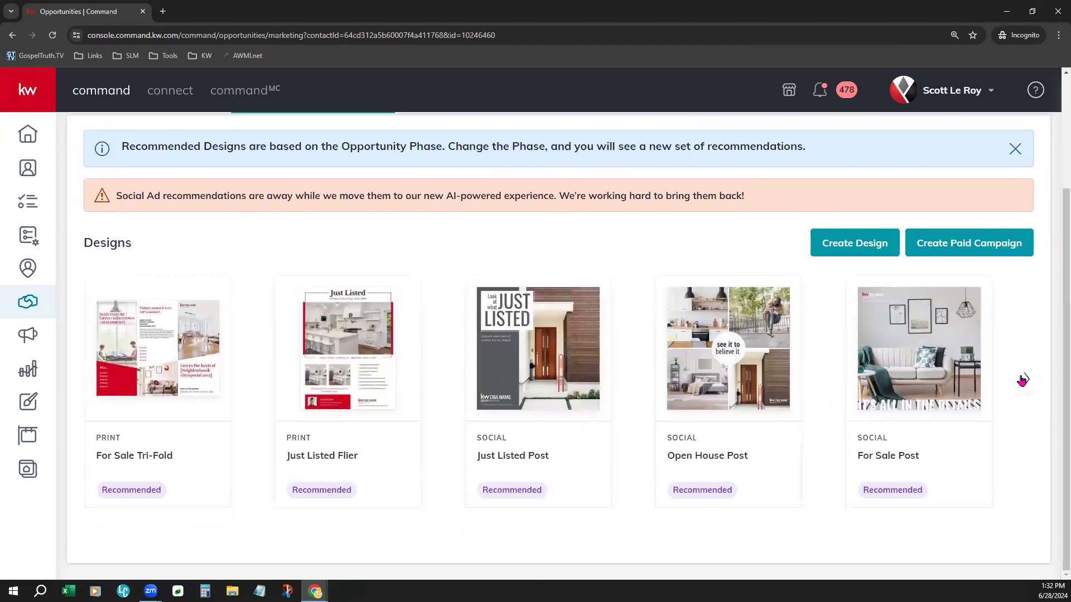
Step: Browse through the carousel of recommended Active-phase designs for the Rockledge listing
click(1059, 34)
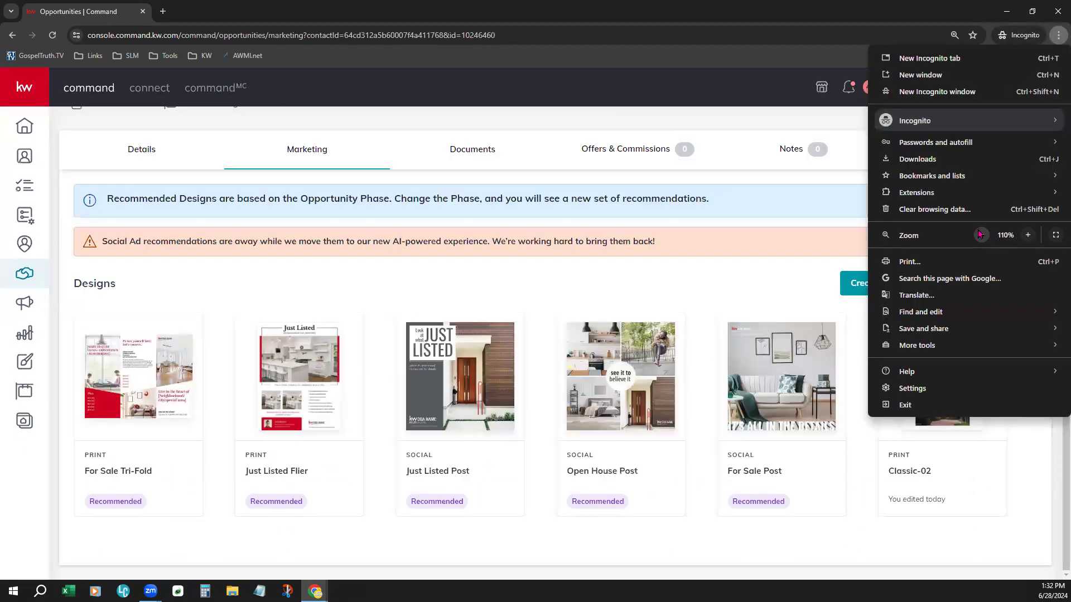
click(981, 235)
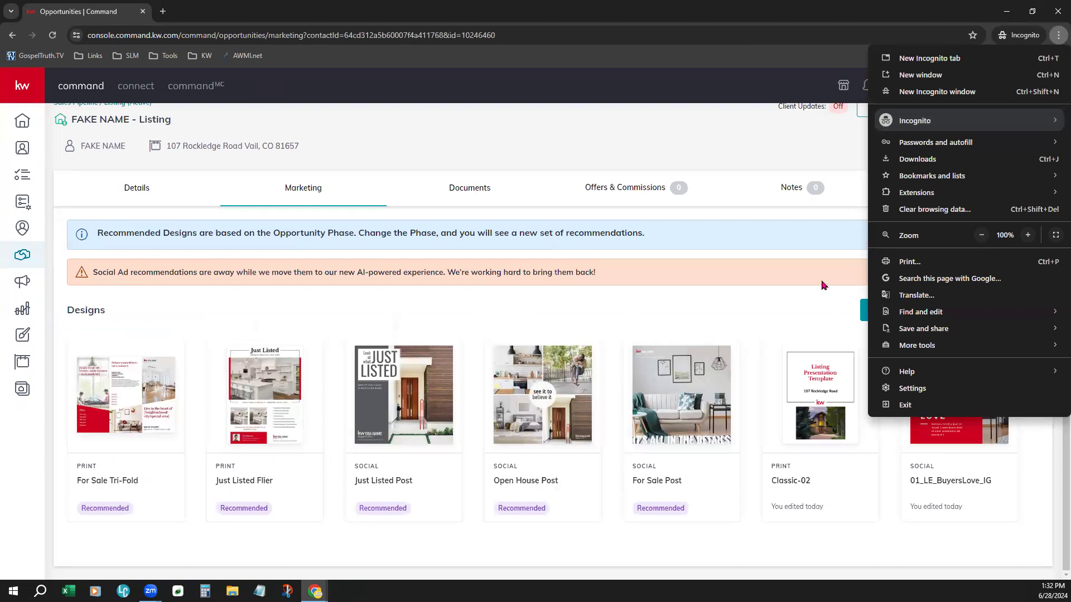
click(799, 304)
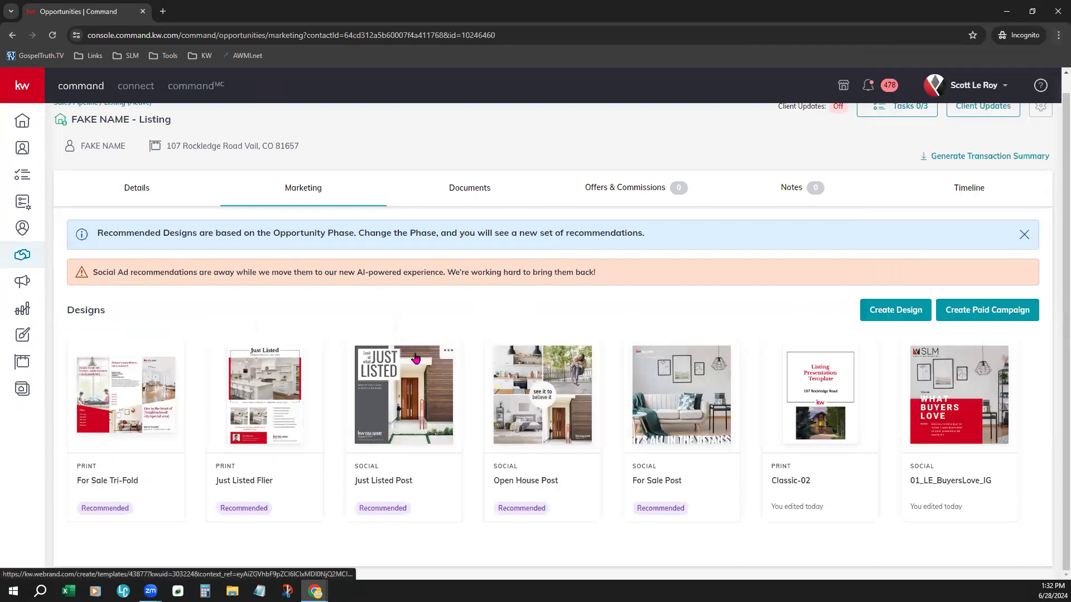
click(1058, 35)
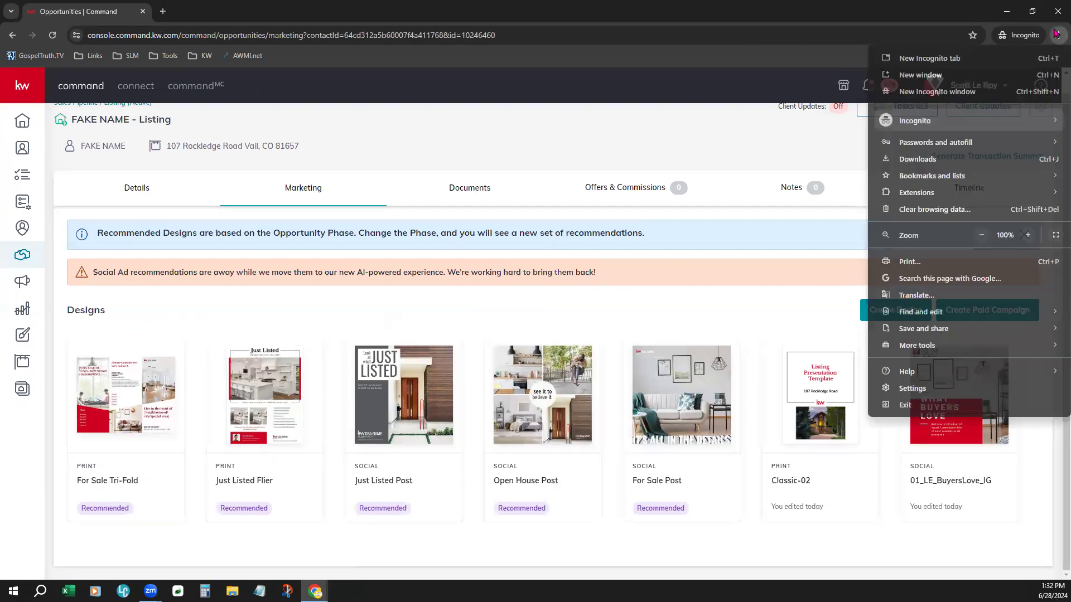
click(1028, 235)
click(1029, 235)
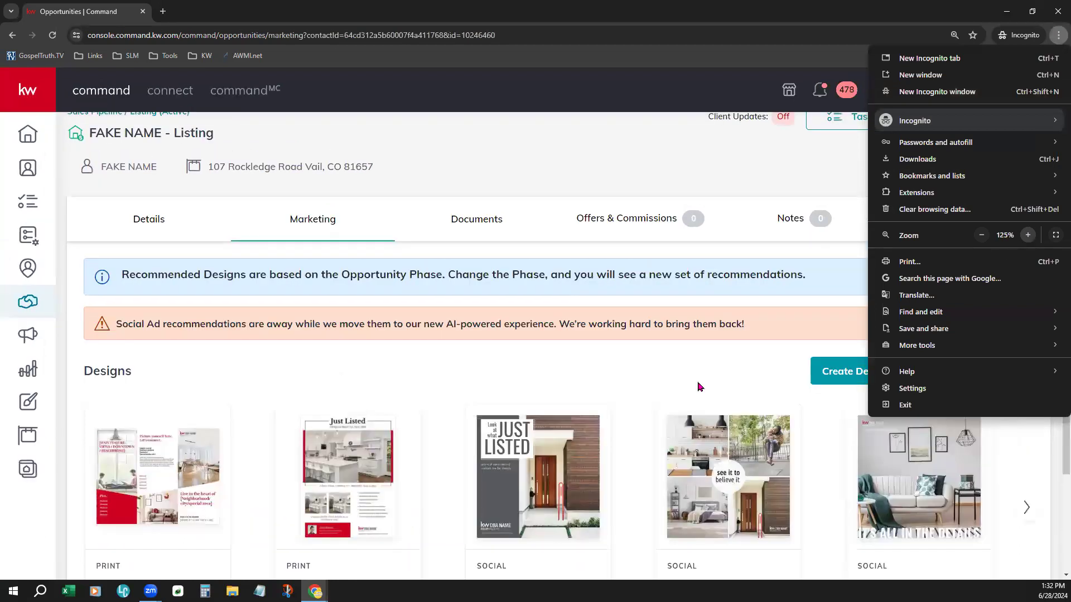
click(880, 443)
scroll(1010, 488, down, 1)
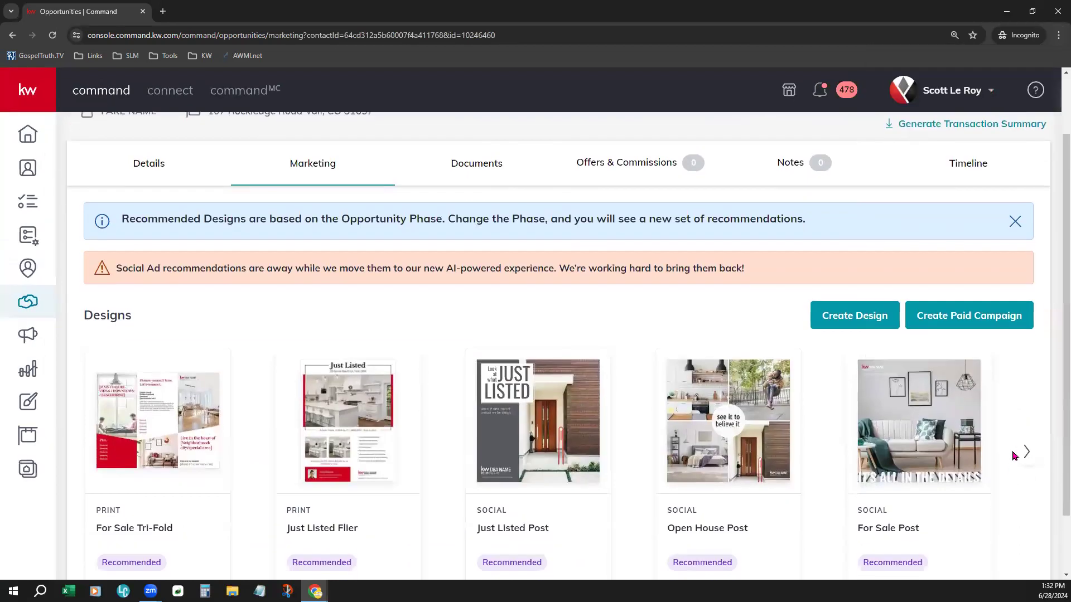
click(1027, 450)
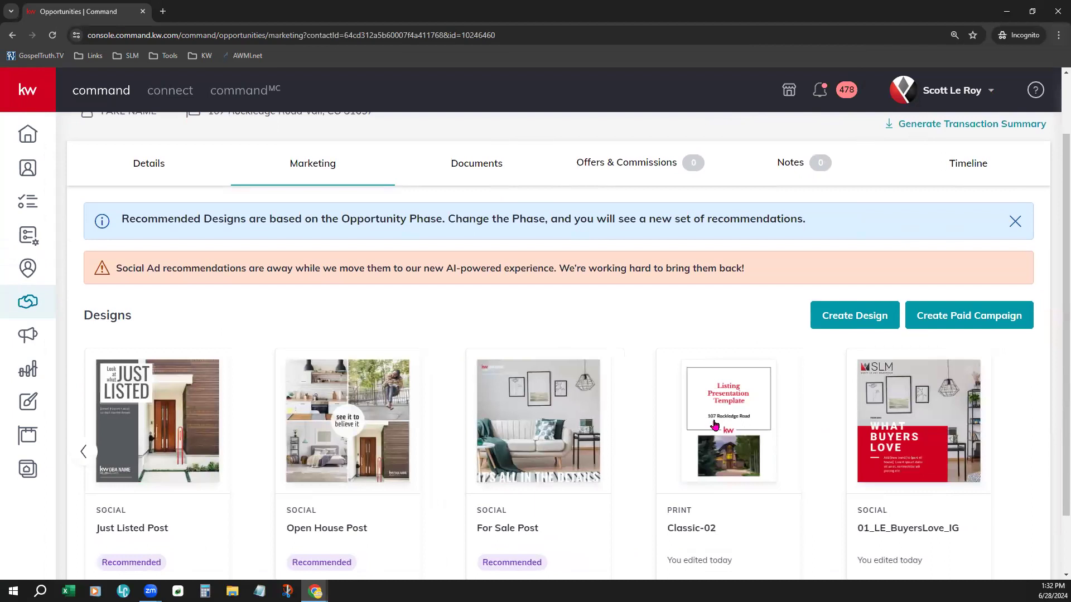
scroll(1010, 409, down, 1)
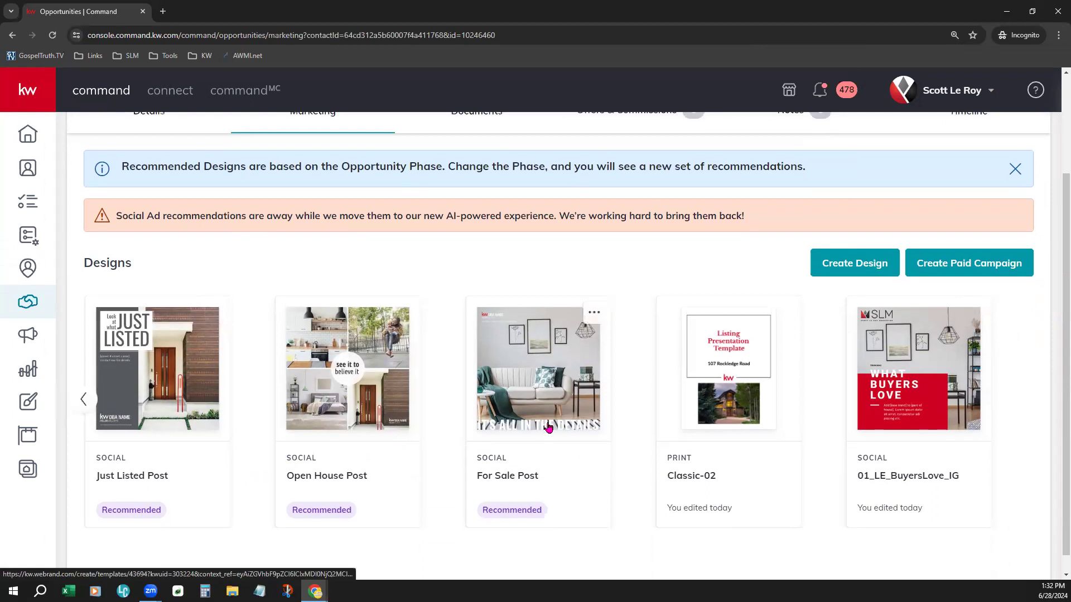
scroll(446, 334, up, 3)
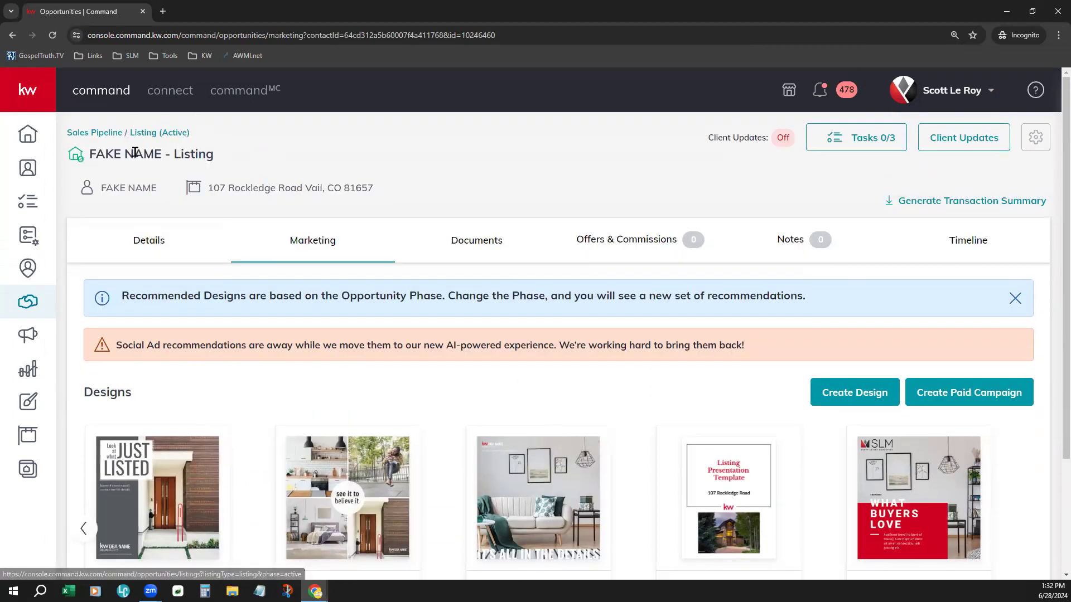
scroll(764, 473, down, 3)
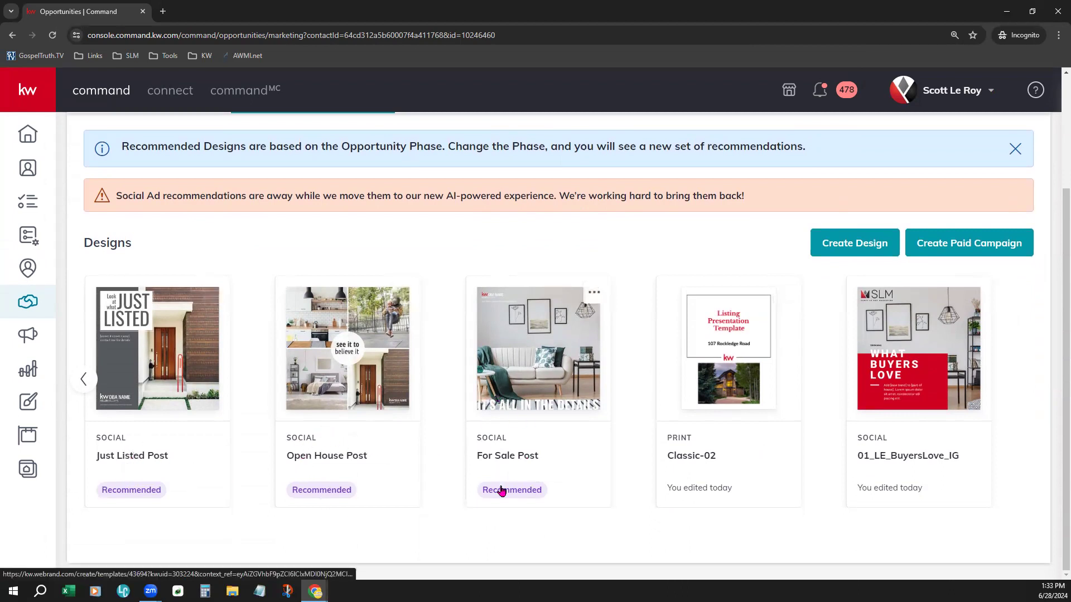
click(84, 379)
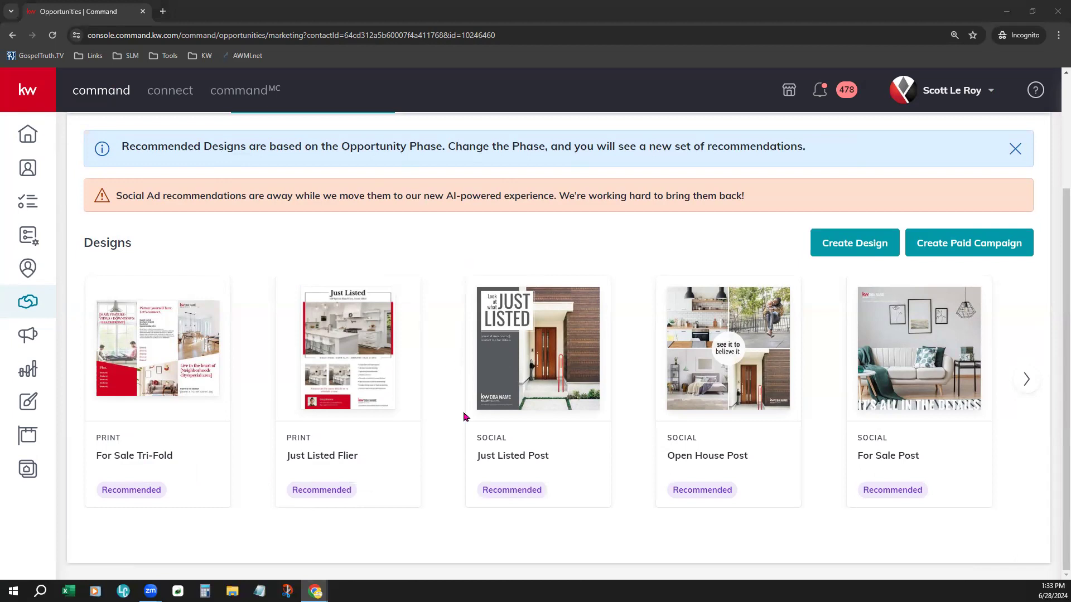
Step: Move the Rockledge listing from the Active board into the Under Contract phase
scroll(466, 417, up, 3)
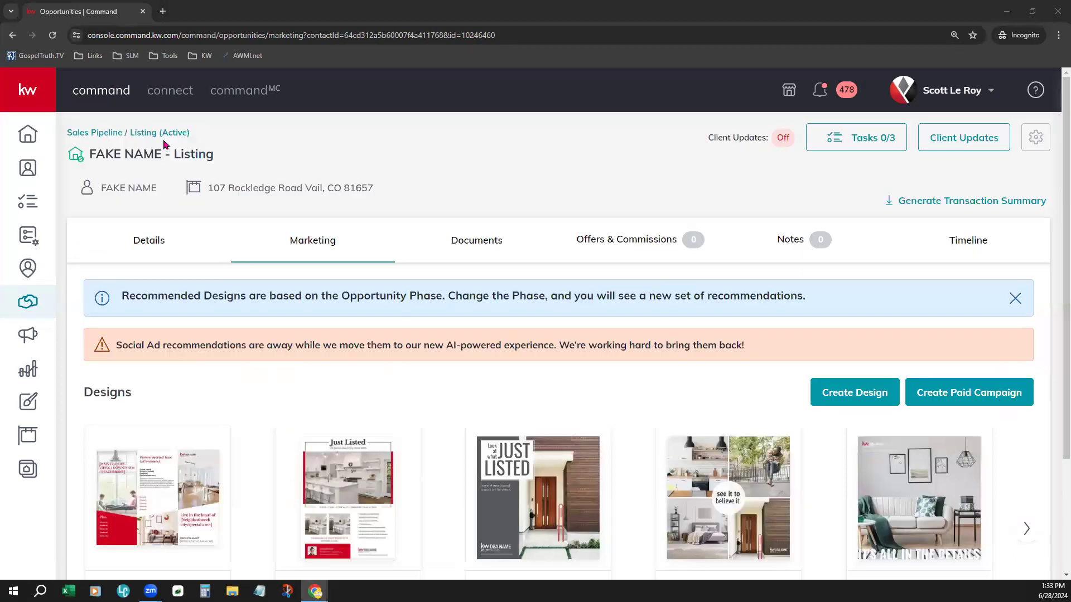
click(117, 133)
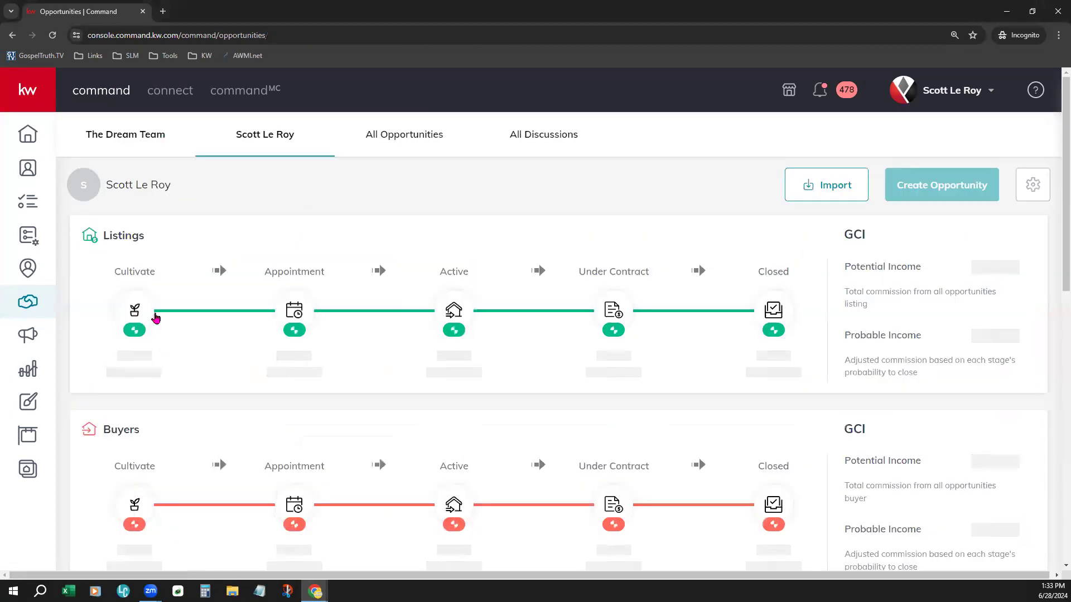
click(445, 311)
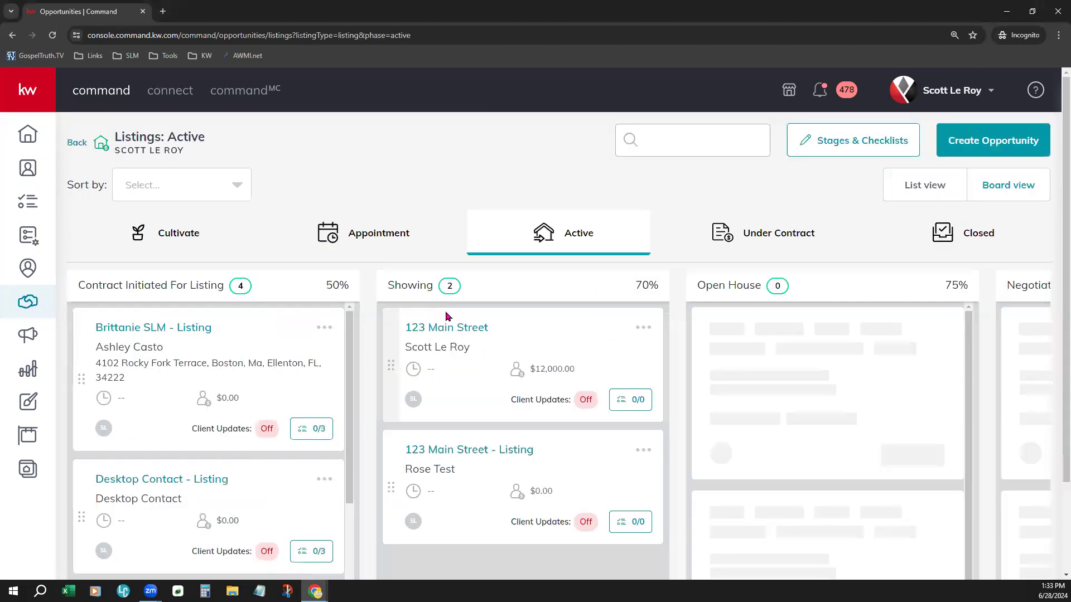
scroll(348, 531, down, 8)
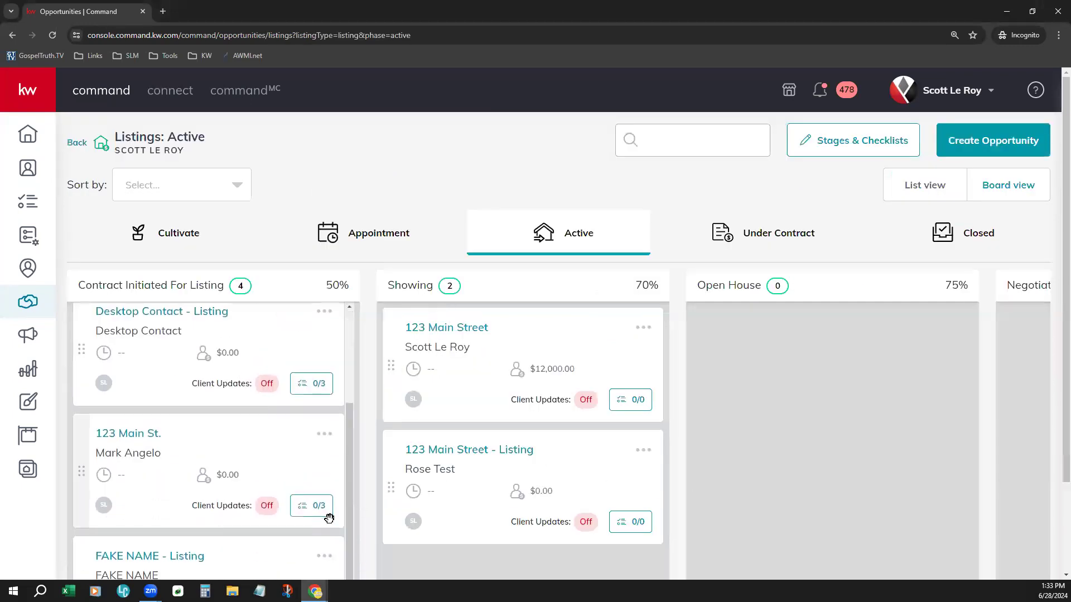
drag(214, 413, 740, 232)
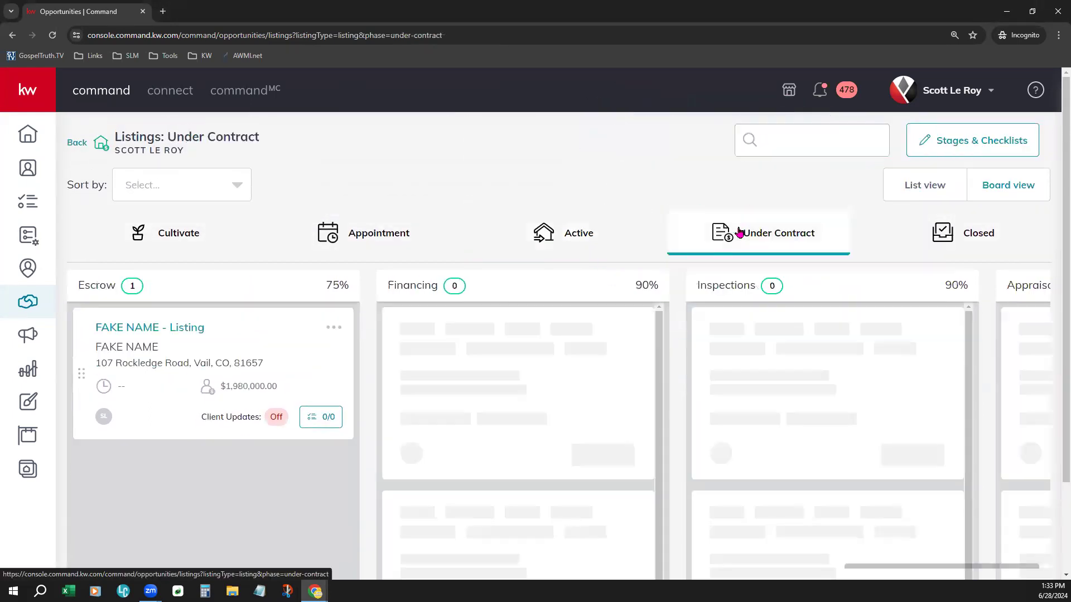
Step: Open the listing's Marketing tab and review its Under Contract design recommendations
click(161, 329)
click(323, 239)
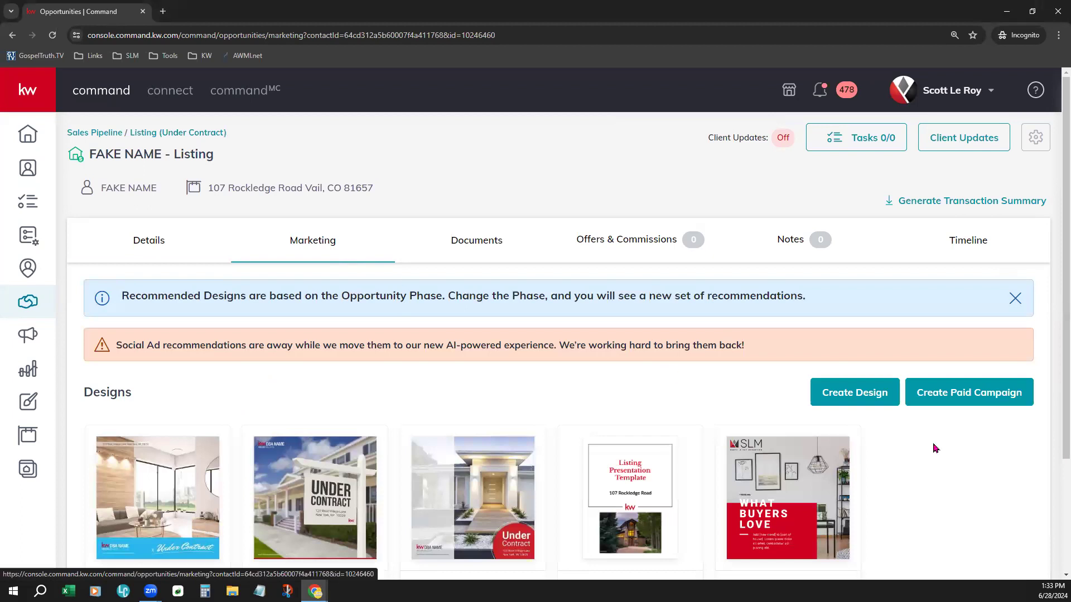
scroll(935, 448, down, 2)
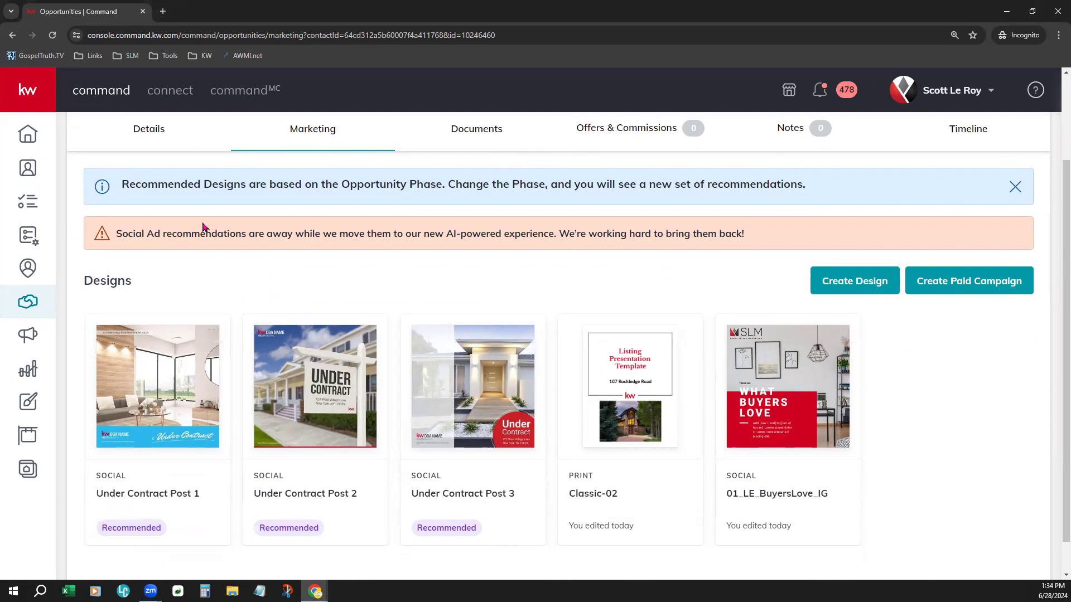
scroll(202, 227, up, 1)
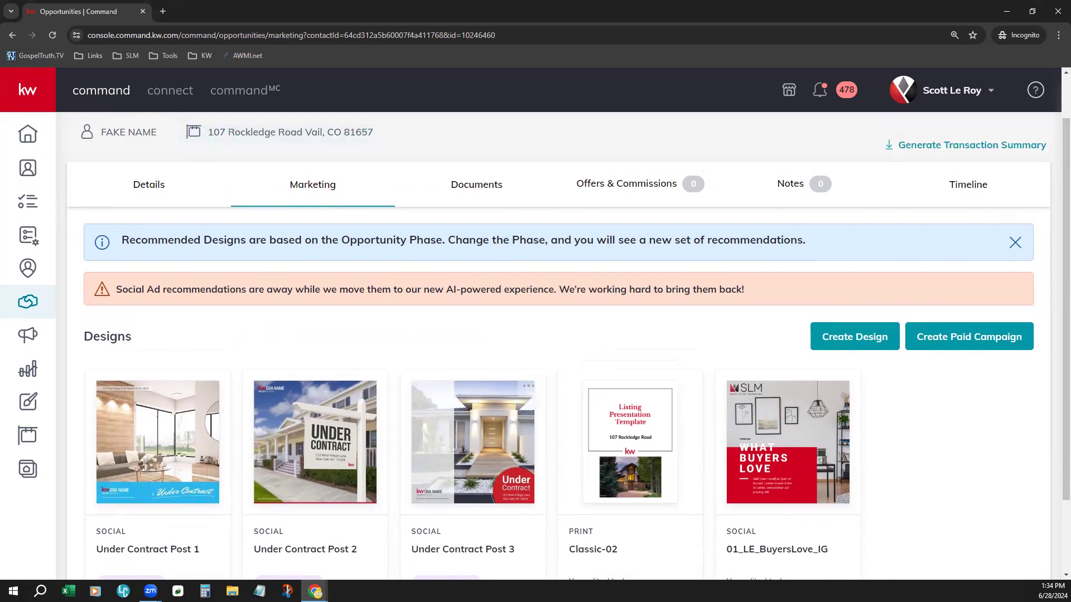
scroll(196, 531, down, 1)
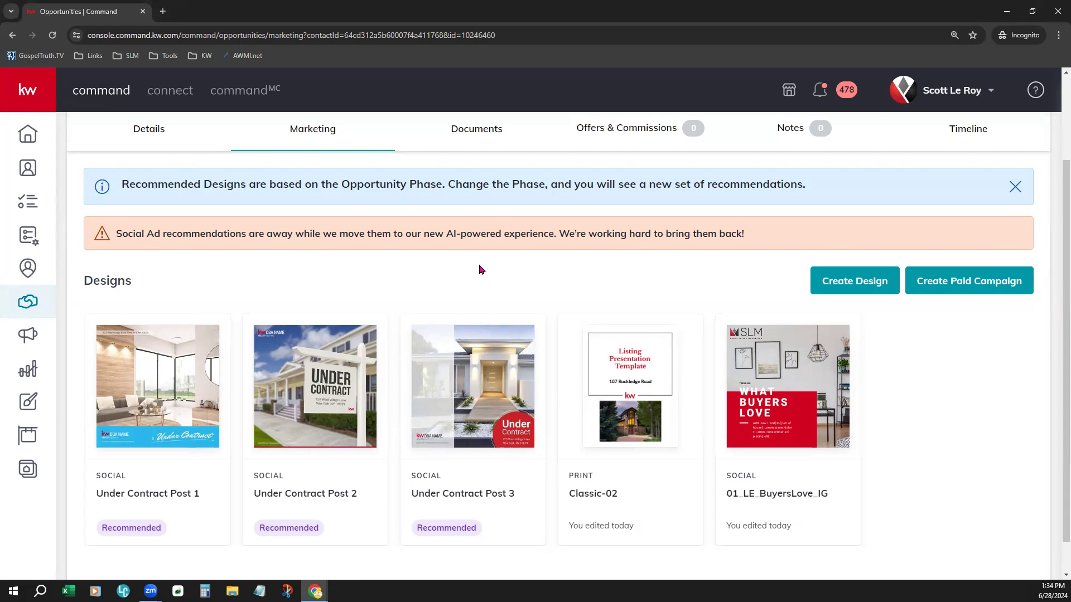
scroll(479, 273, up, 1)
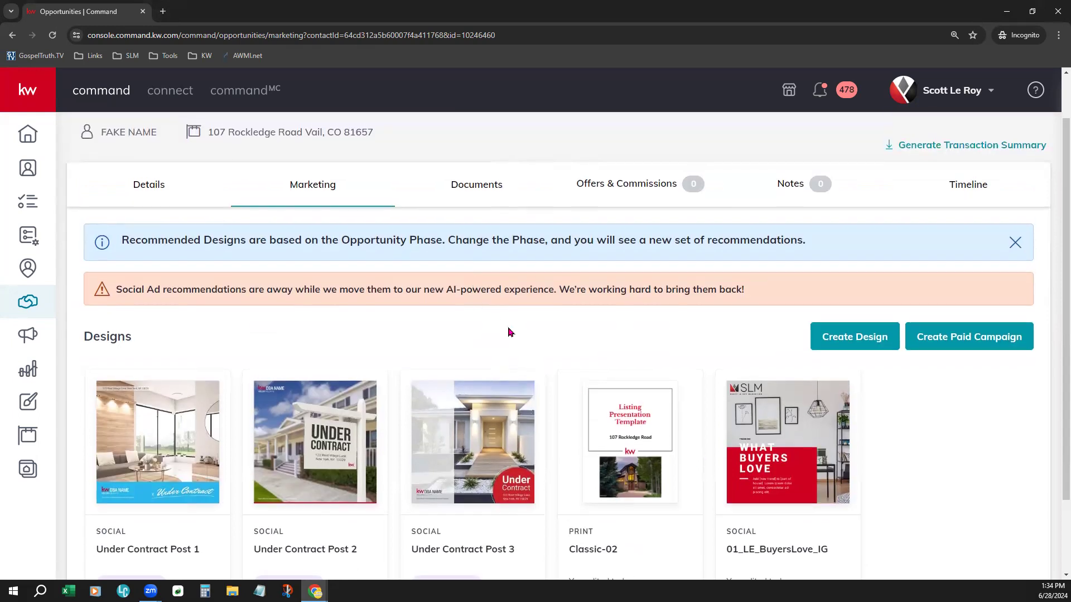
scroll(509, 333, up, 1)
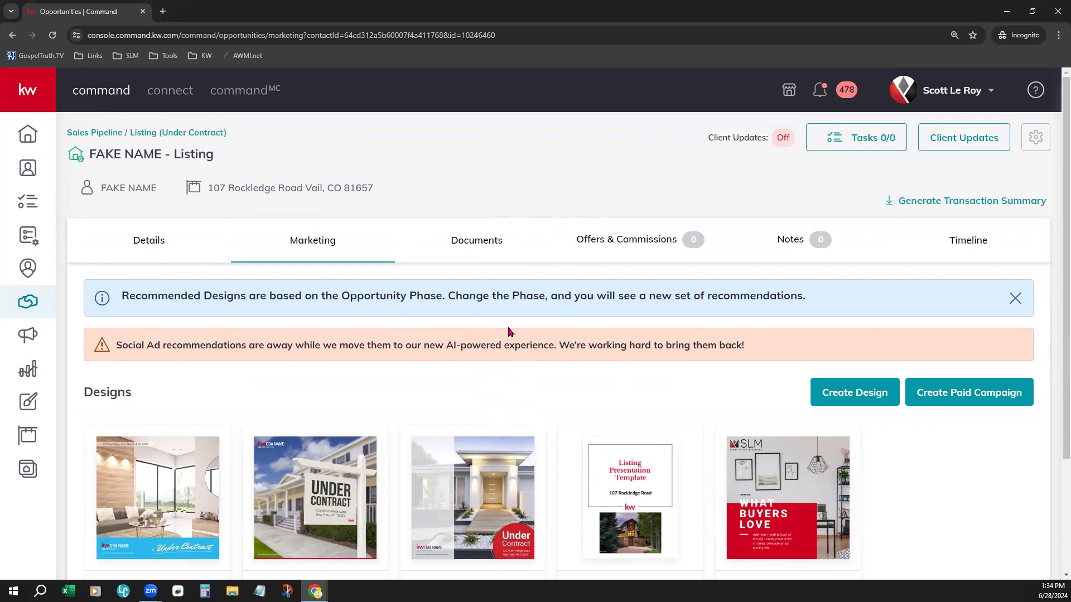
Step: Move the Rockledge listing from the Under Contract board into the Closed phase, confirming a closing date of 6/28/2024
click(93, 138)
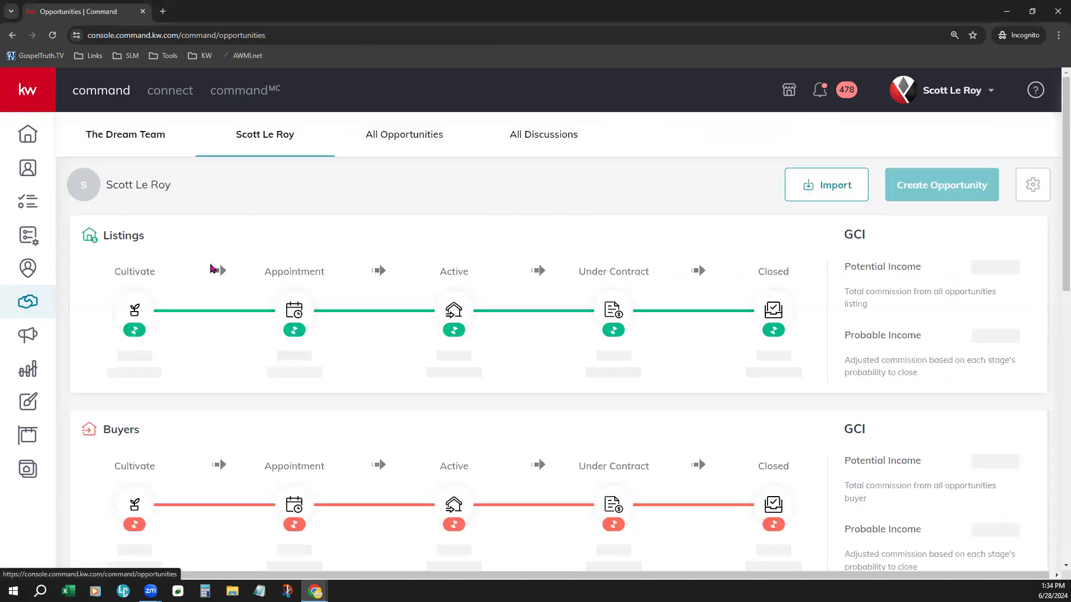
click(603, 312)
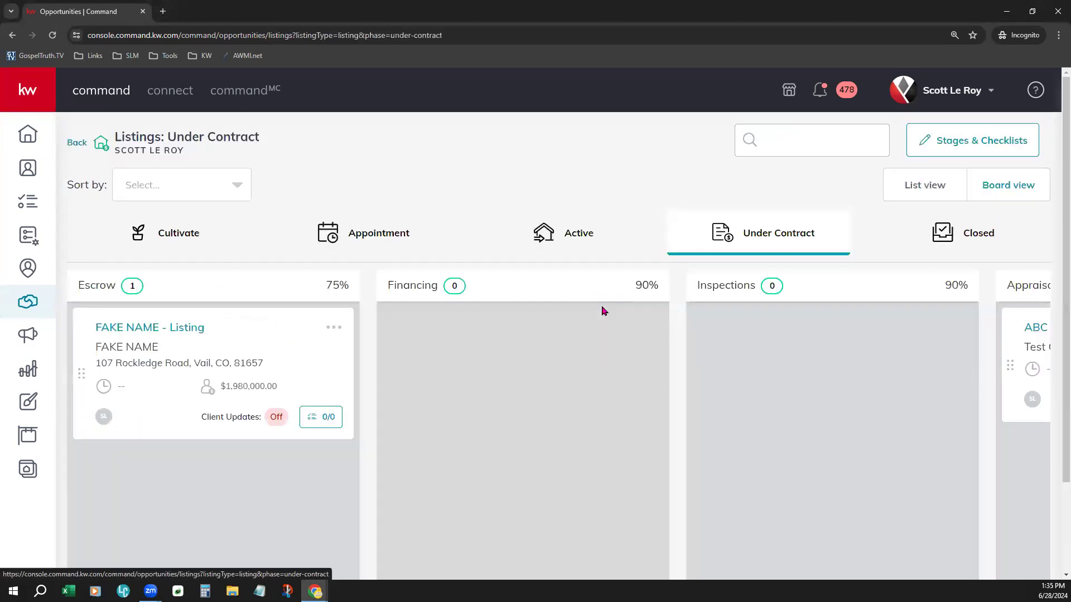
drag(149, 329, 968, 246)
drag(923, 237, 920, 238)
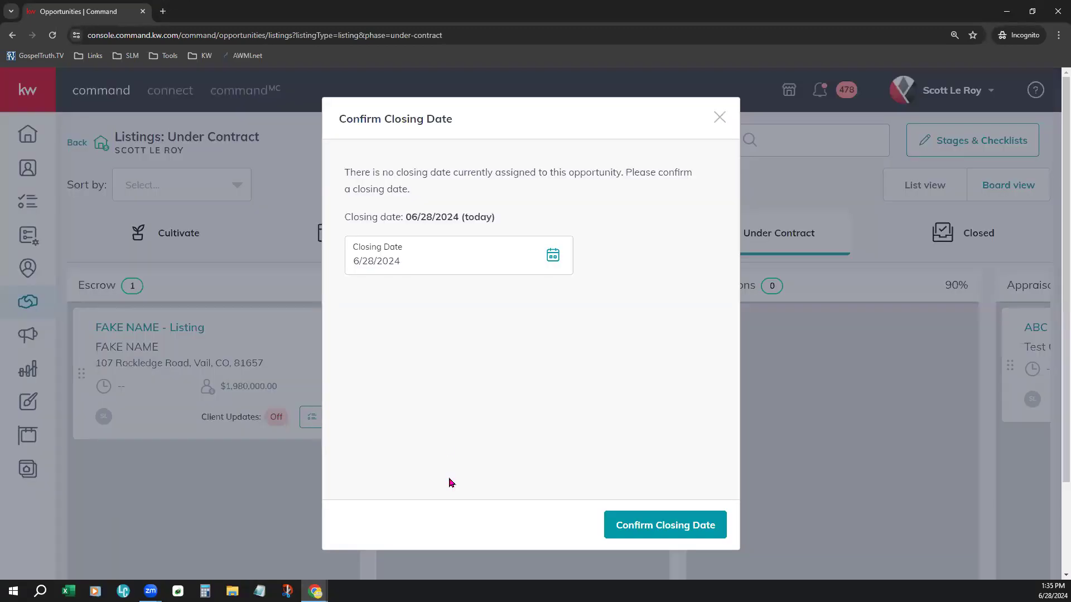
click(686, 525)
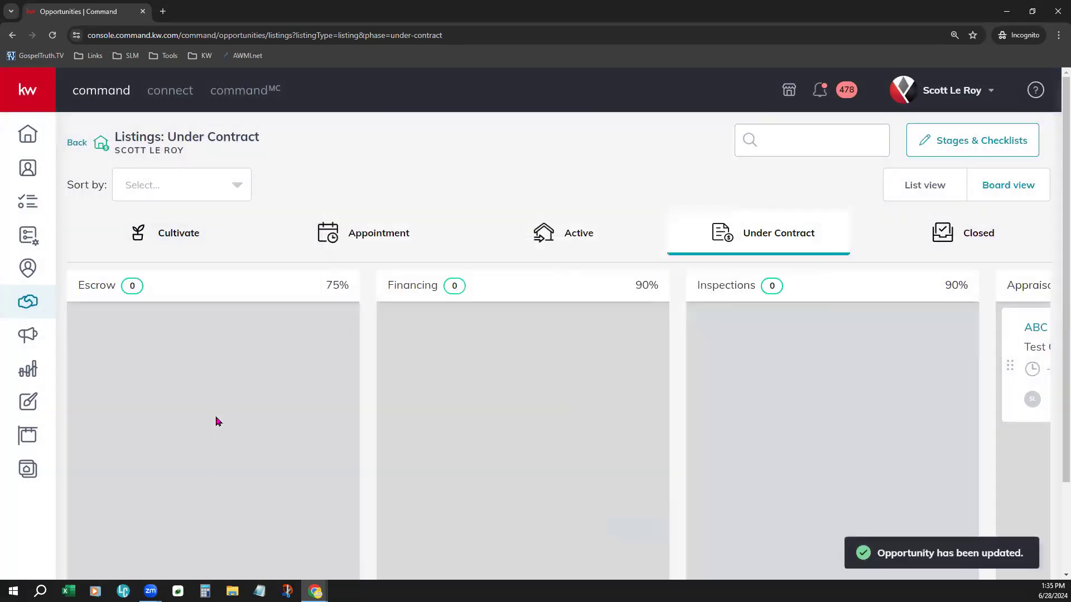
Step: Open the Rockledge listing from the Closed board and review the Closed-phase design recommendations on its Marketing tab
click(979, 226)
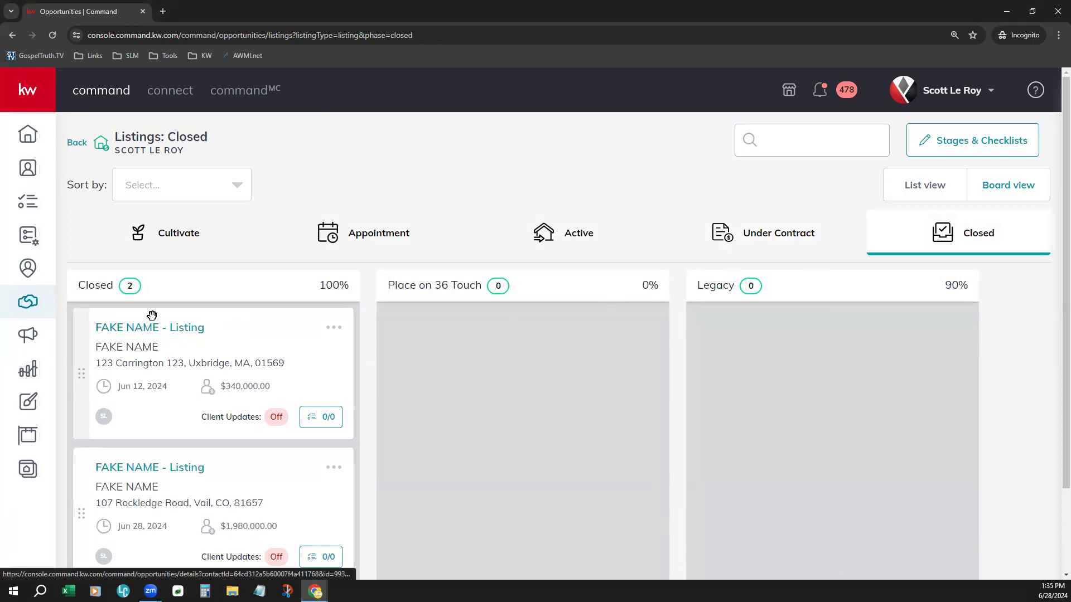
scroll(198, 377, down, 2)
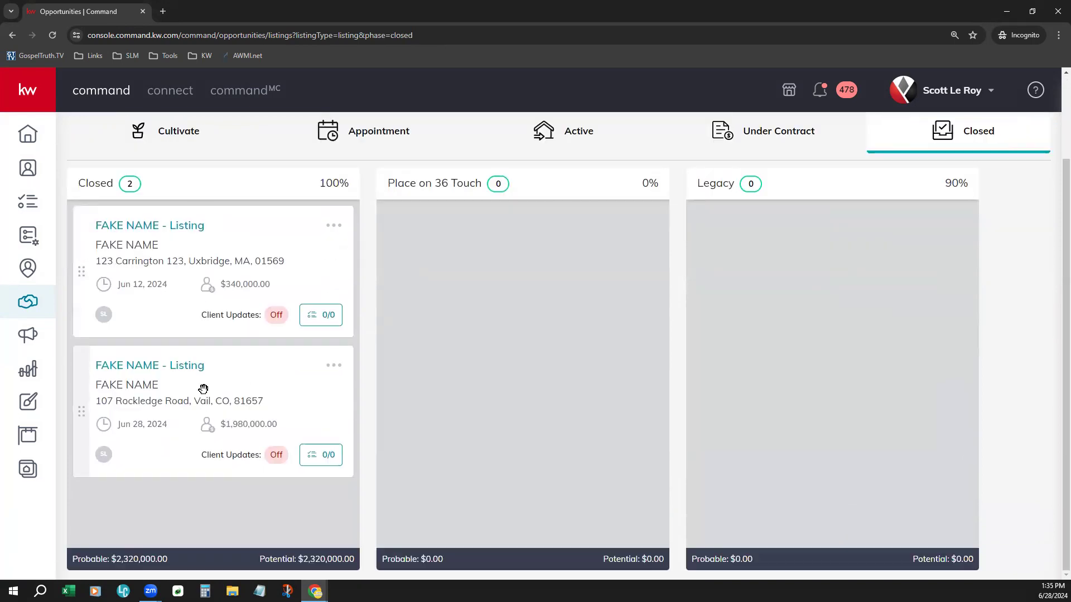
click(157, 367)
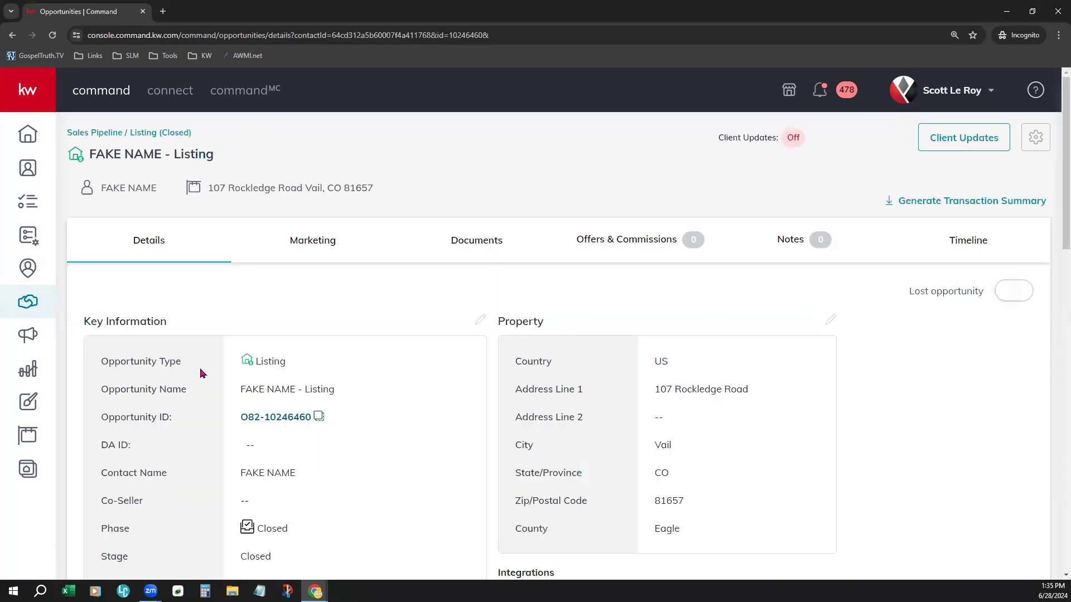
click(315, 246)
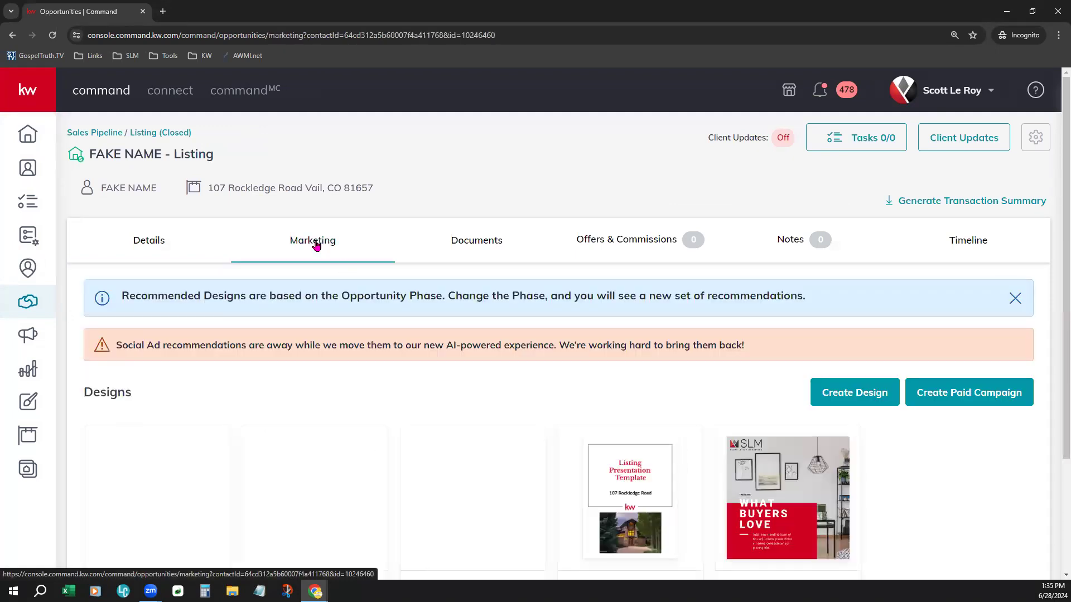
scroll(887, 469, down, 3)
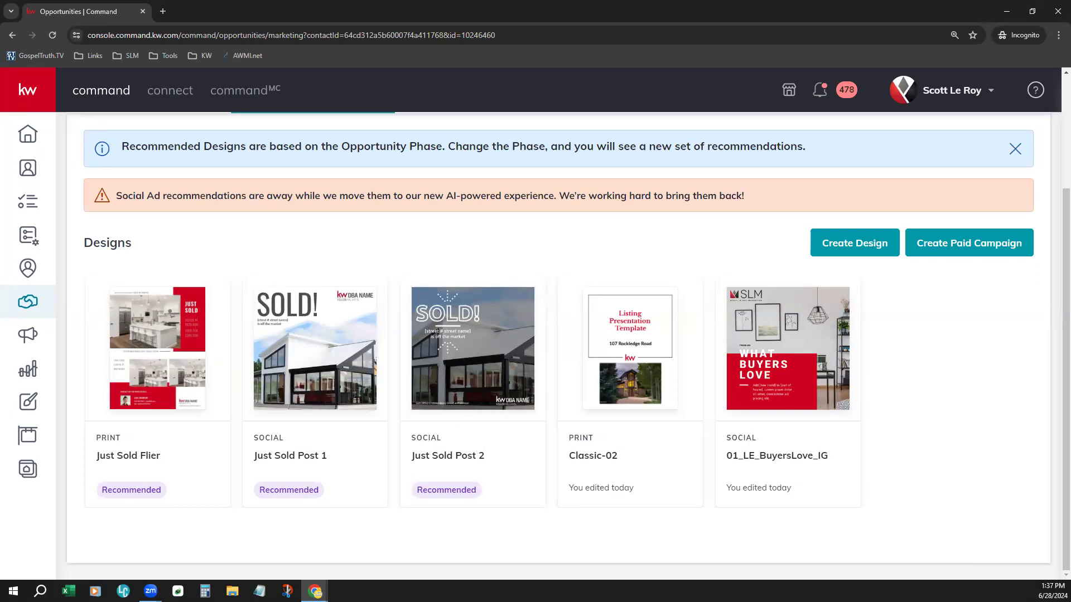
scroll(394, 354, up, 3)
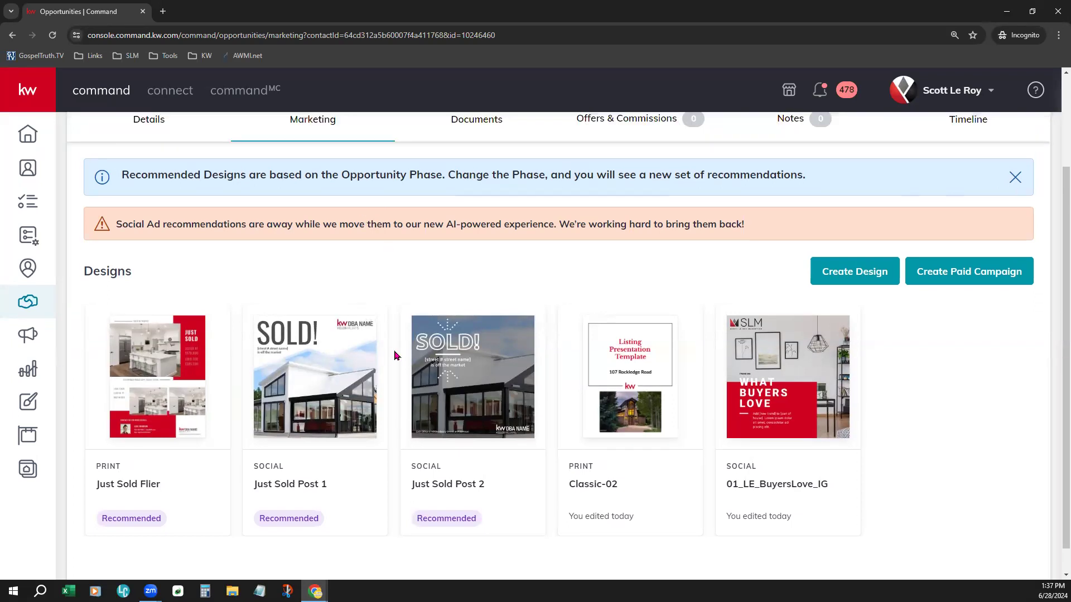
Step: Move the Rockledge listing from the Closed board back into the Cultivate phase and view it on the Cultivate board
click(147, 134)
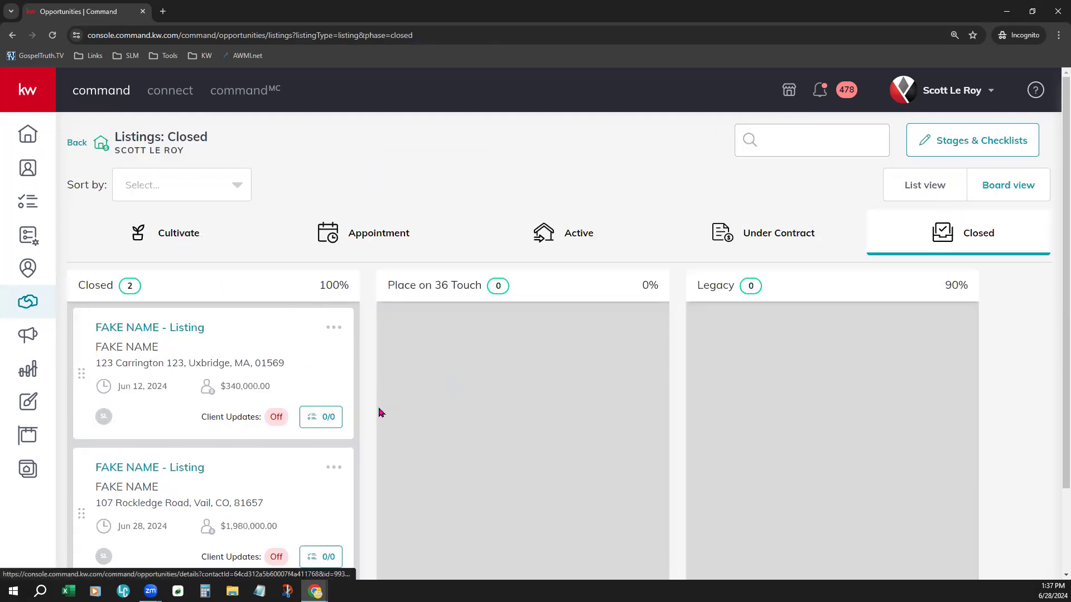
scroll(409, 443, down, 1)
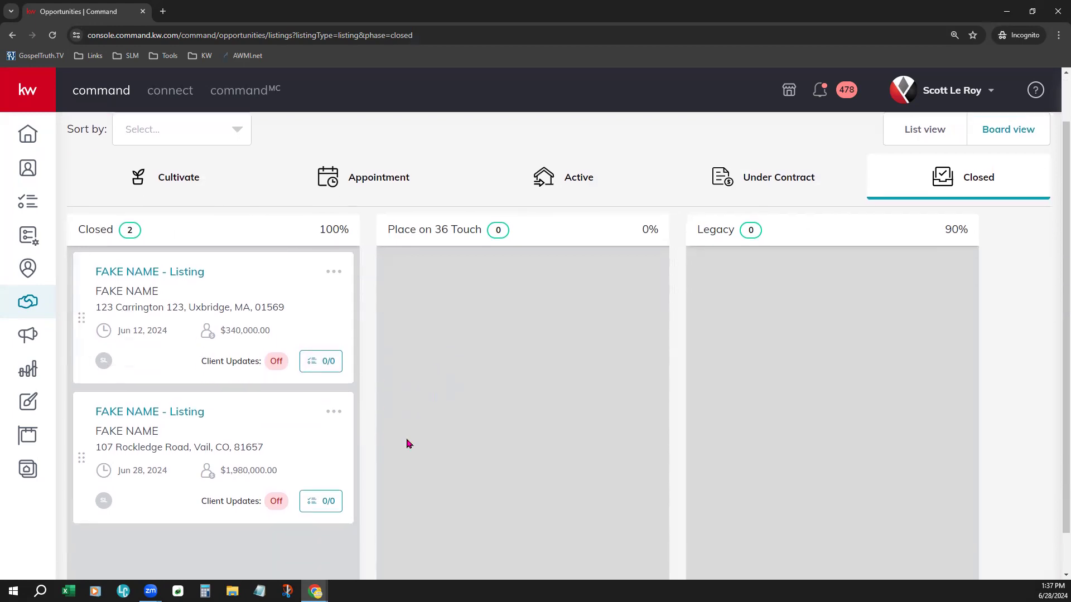
scroll(495, 421, up, 1)
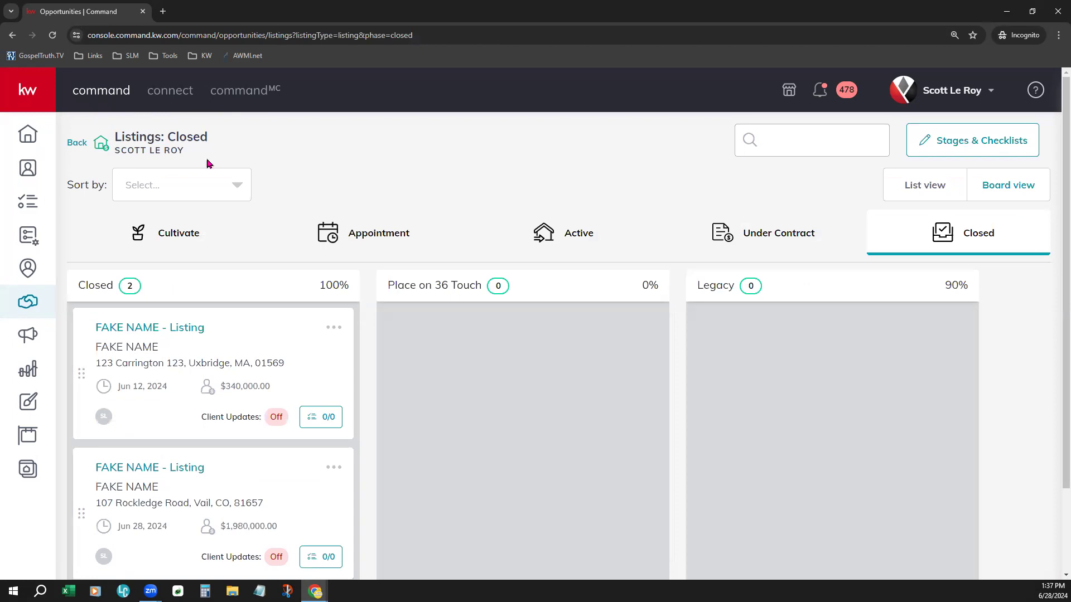
scroll(502, 466, down, 1)
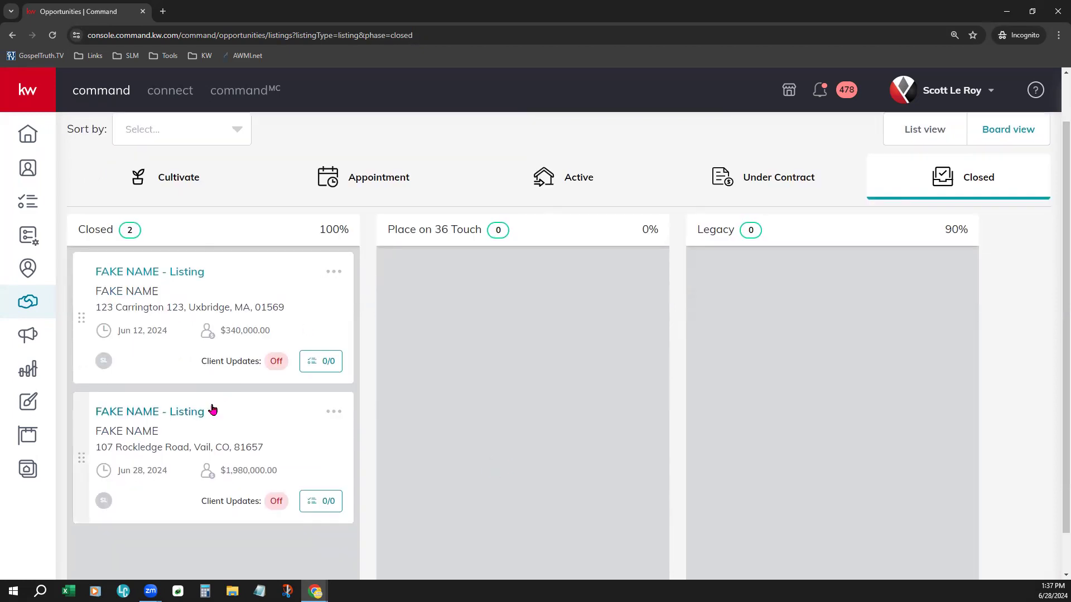
drag(203, 409, 174, 184)
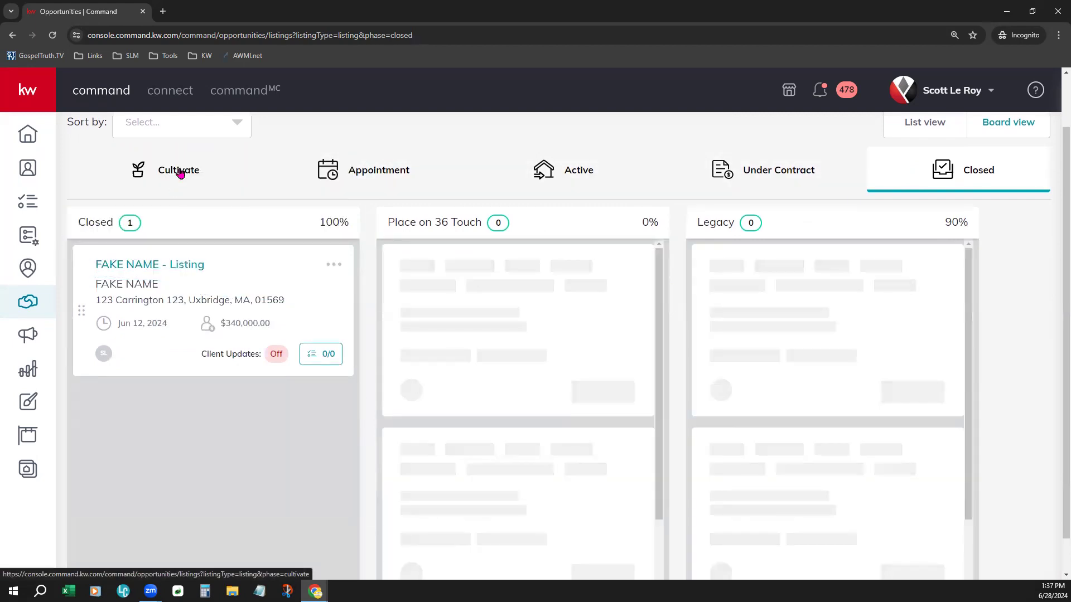
click(179, 169)
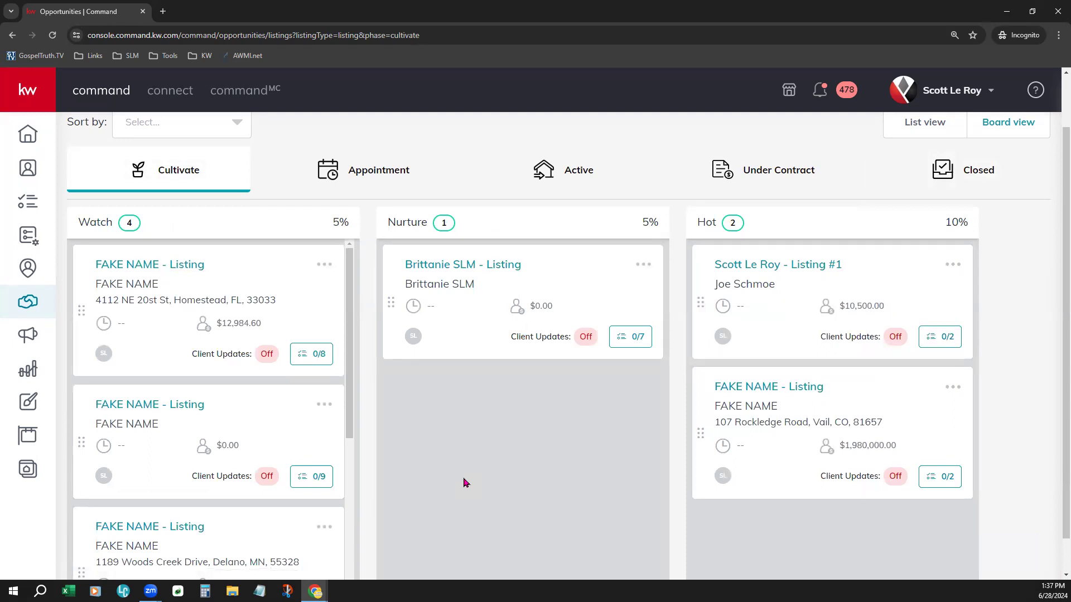
scroll(309, 501, down, 2)
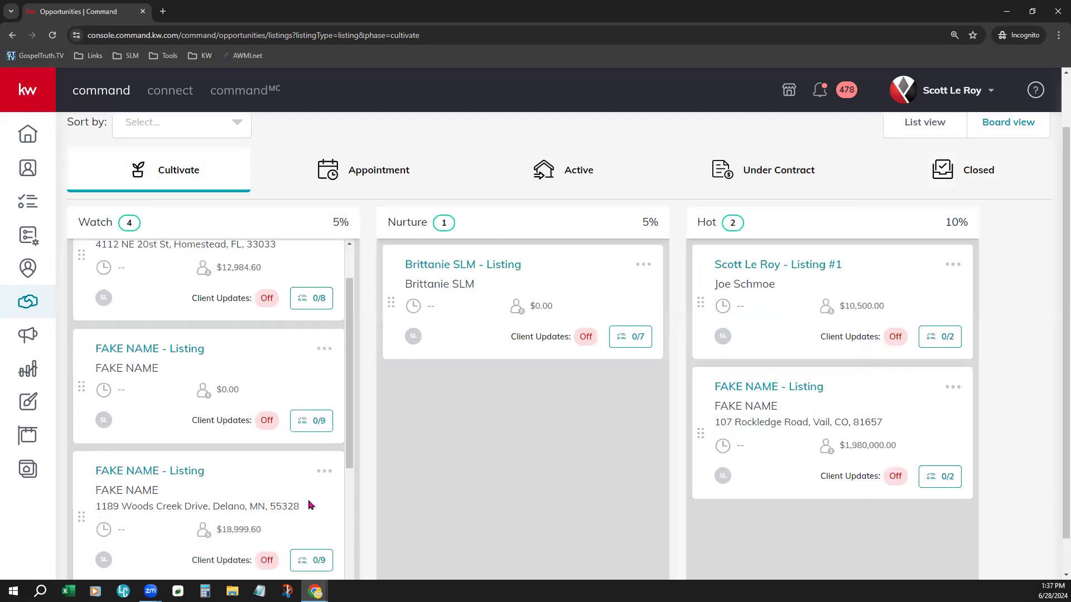
scroll(825, 536, up, 1)
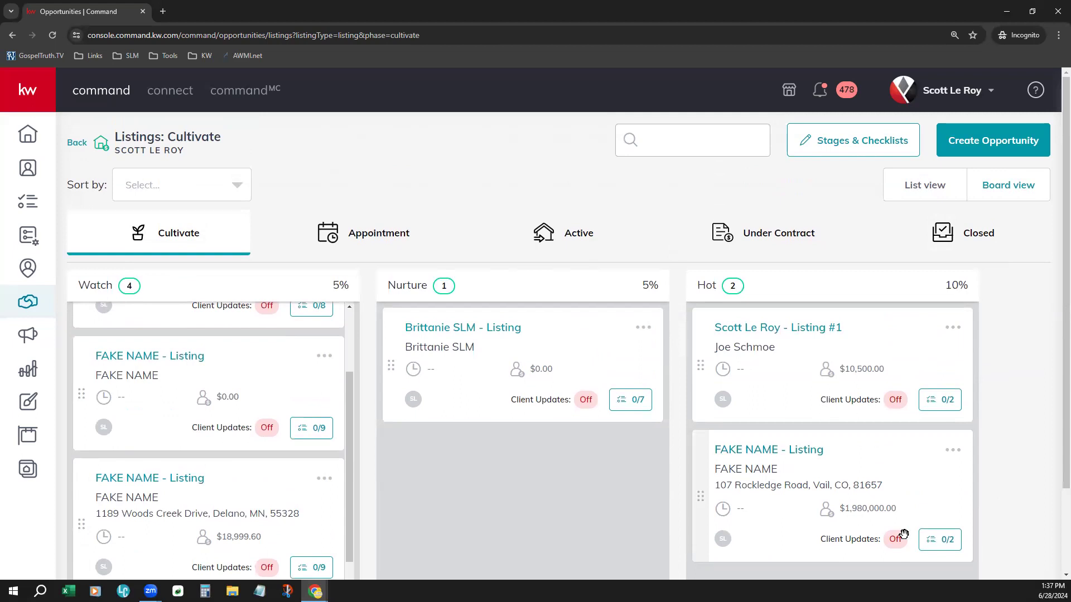
Step: Open the Rockledge listing's task list and review the Cultivate tasks under the Watch, Nurture and Hot stages
click(941, 550)
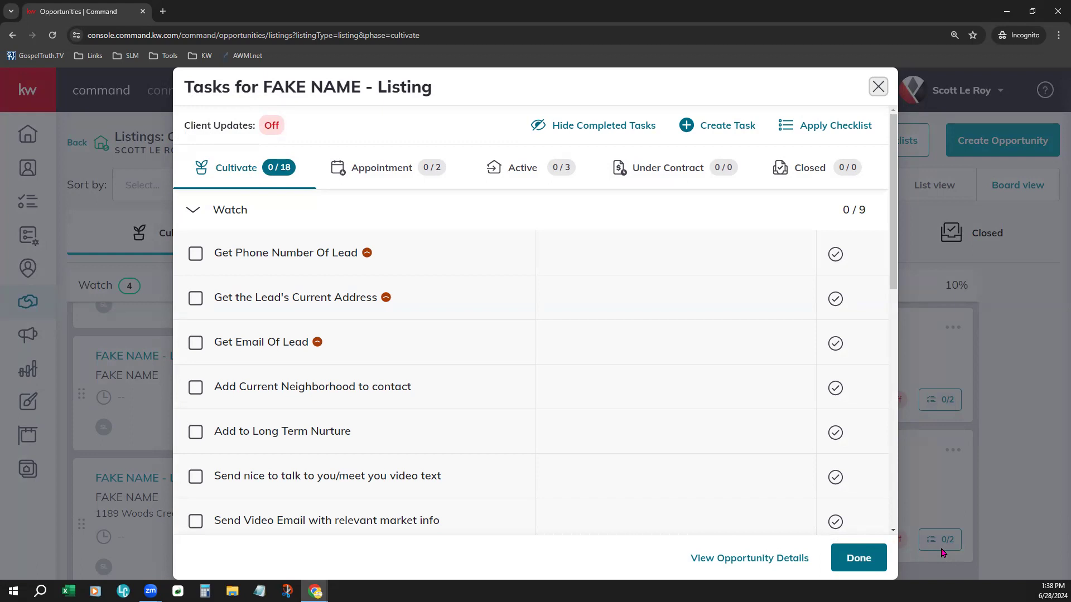
click(226, 209)
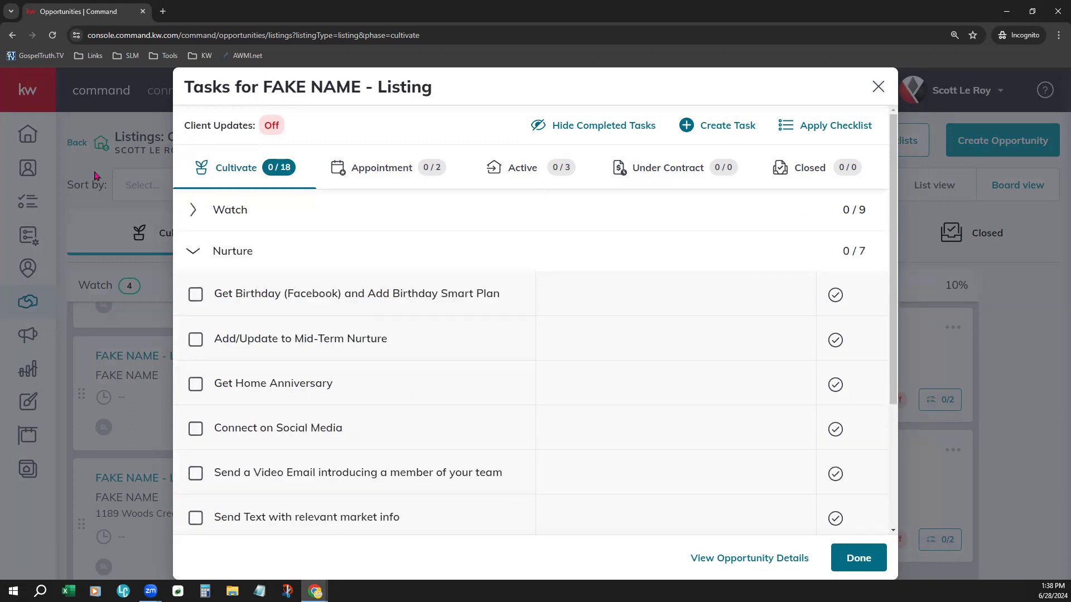
click(262, 253)
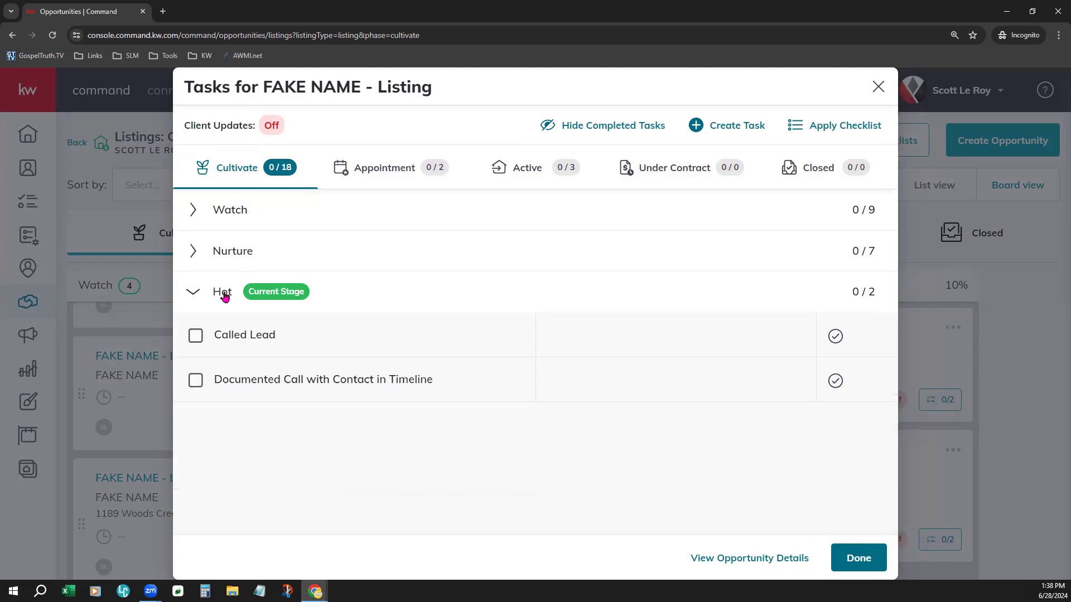
click(225, 296)
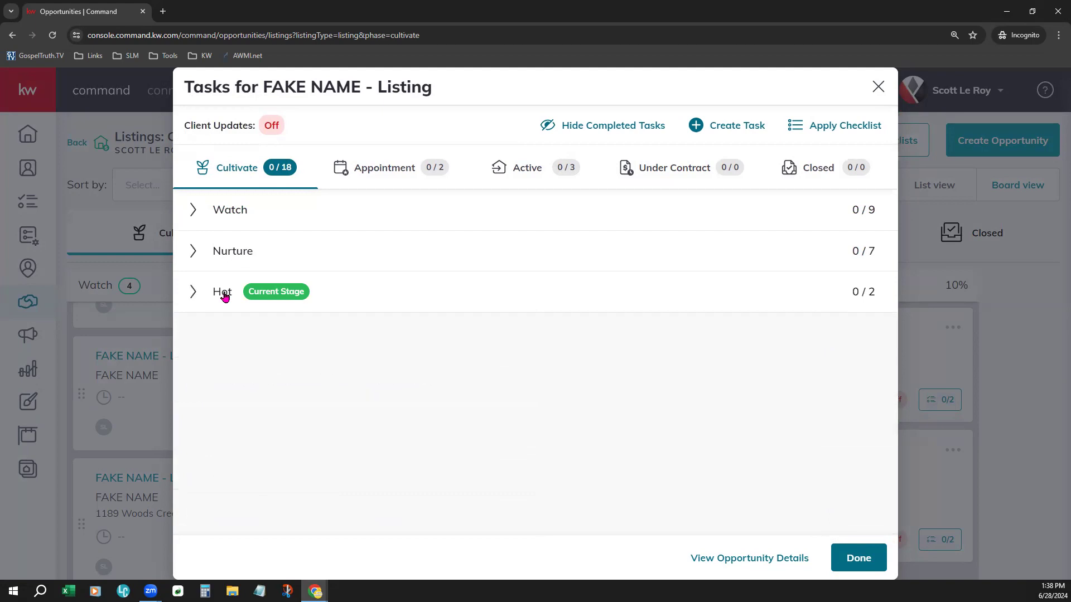
click(225, 297)
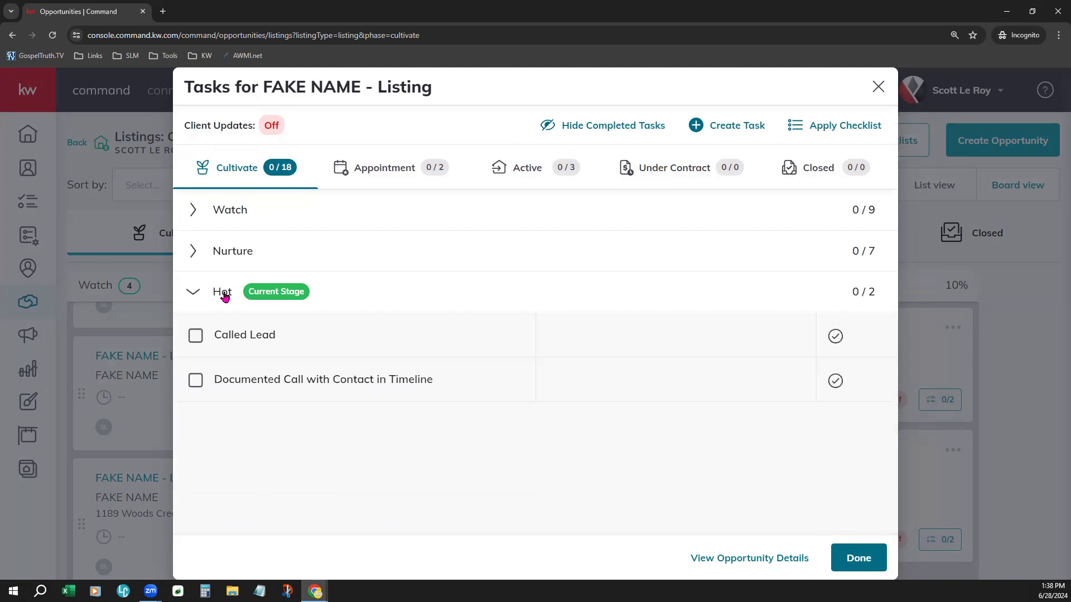
click(290, 257)
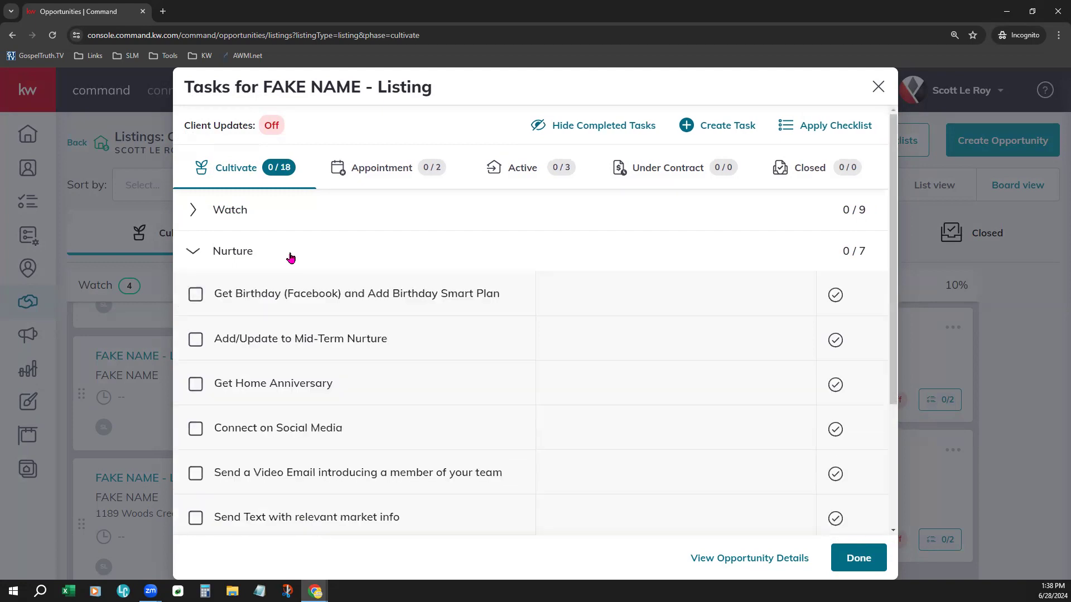
click(315, 225)
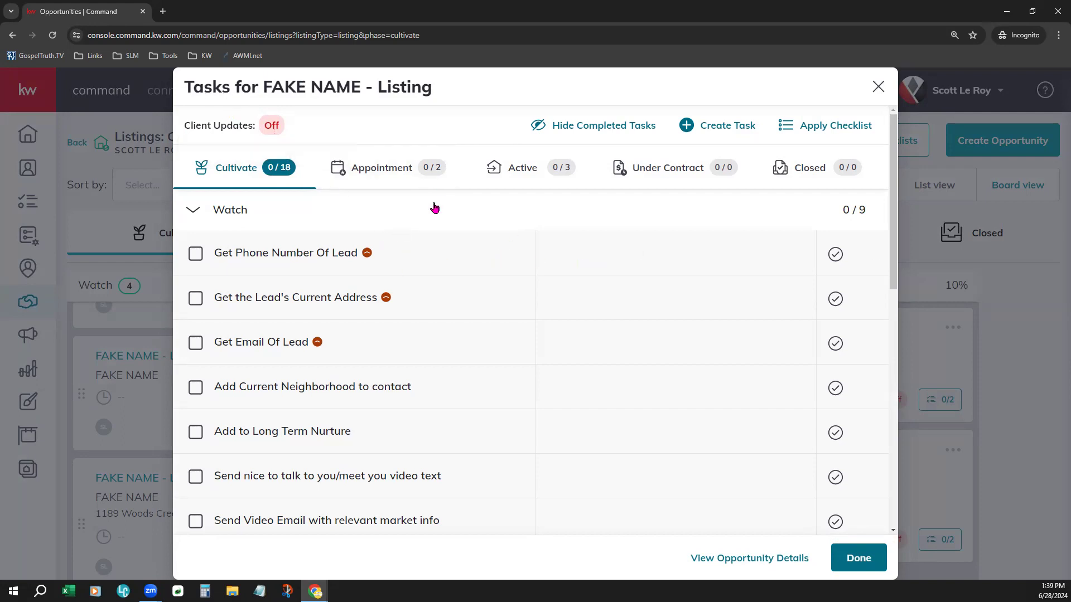
Step: Start creating a new task for the listing named "Call Weekly"
mouse_move(245, 128)
click(722, 125)
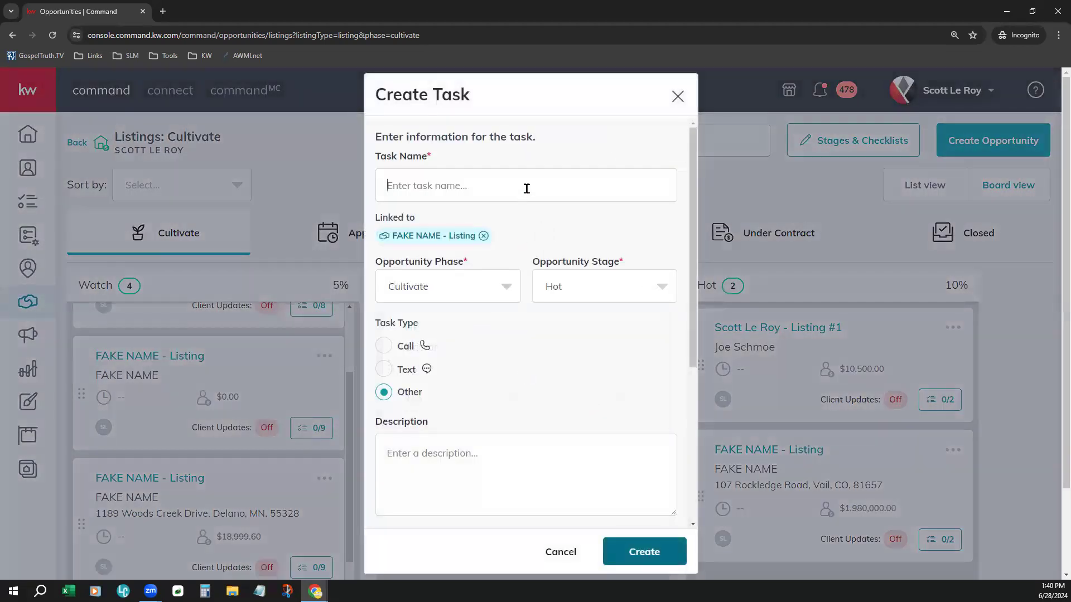
click(527, 189)
text(Call Weekly)
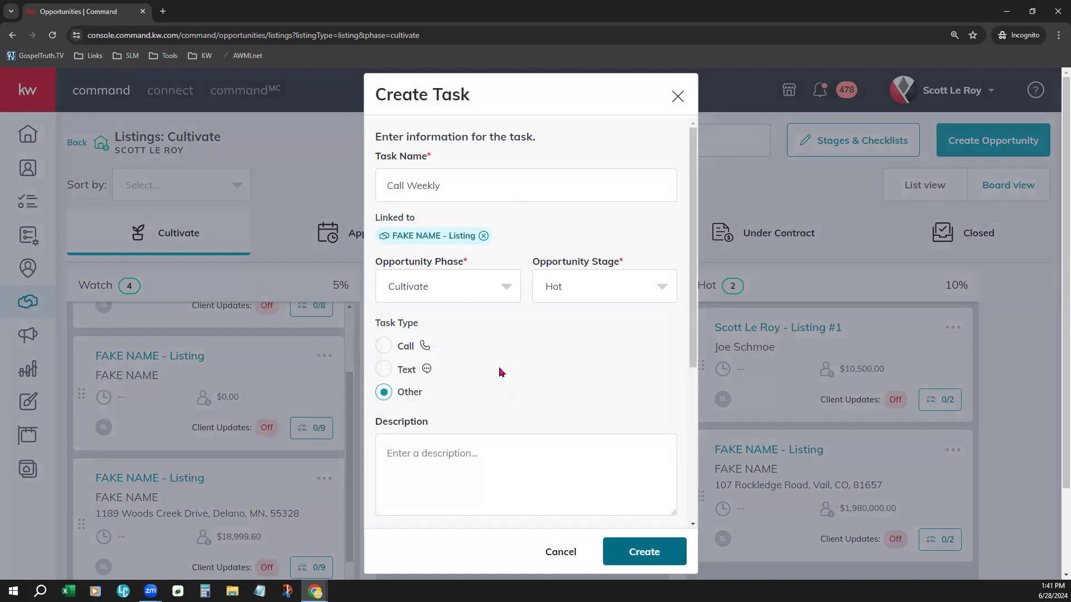
Step: Set the task's opportunity phase to Active and its stage to Contract Initiated For Listing
scroll(503, 355, down, 3)
scroll(498, 218, up, 2)
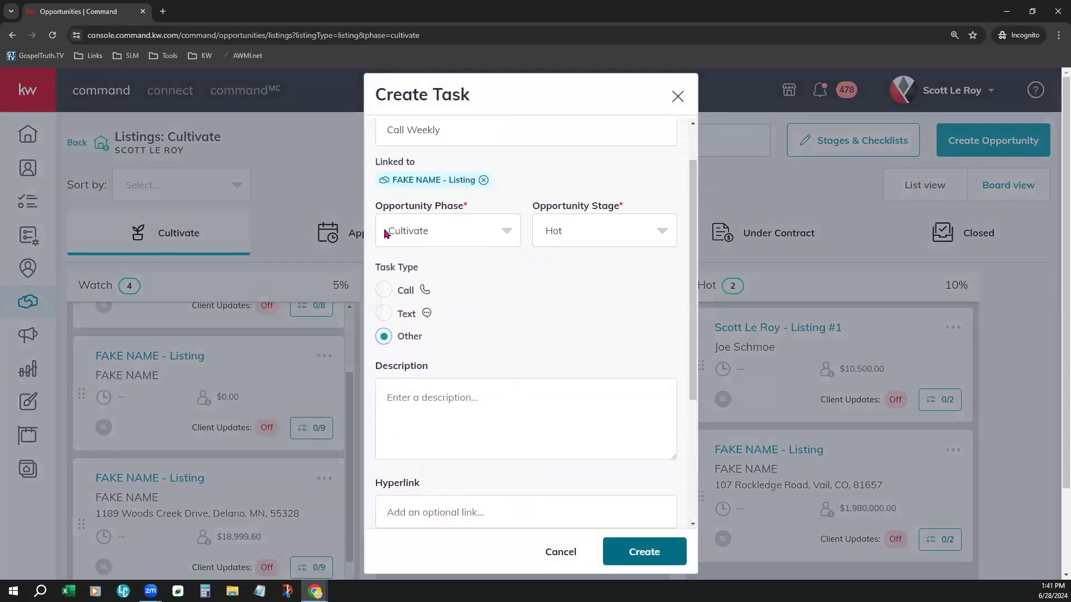
click(615, 220)
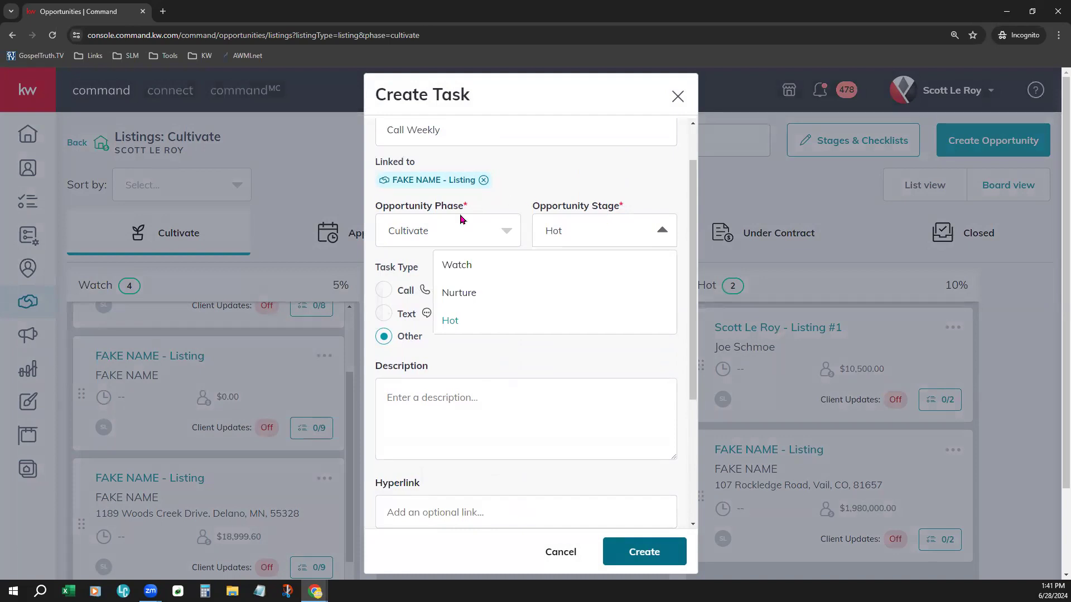
click(435, 244)
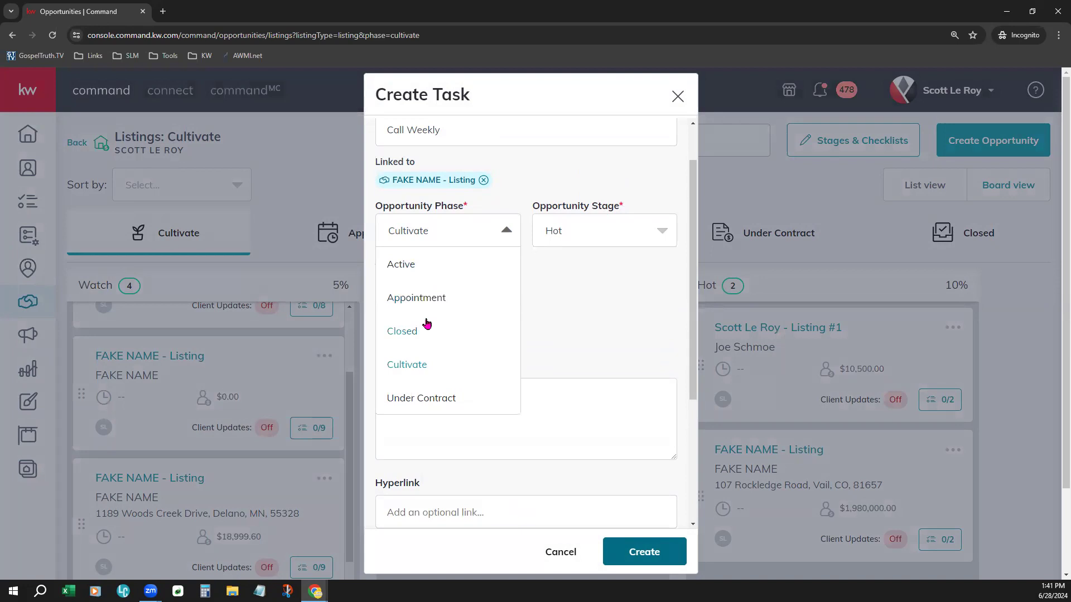
click(400, 277)
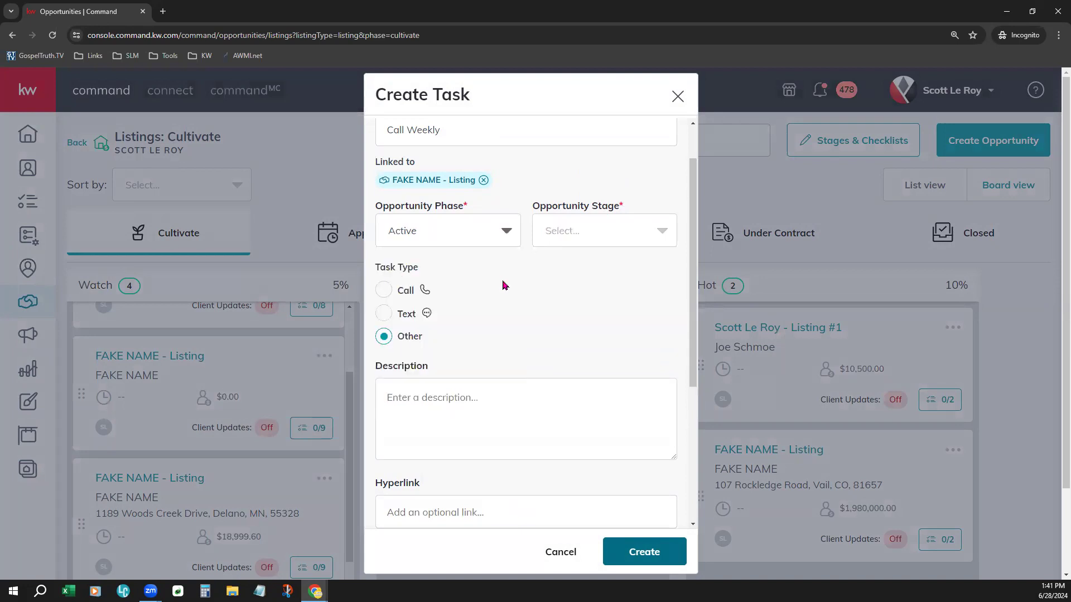
scroll(508, 301, up, 2)
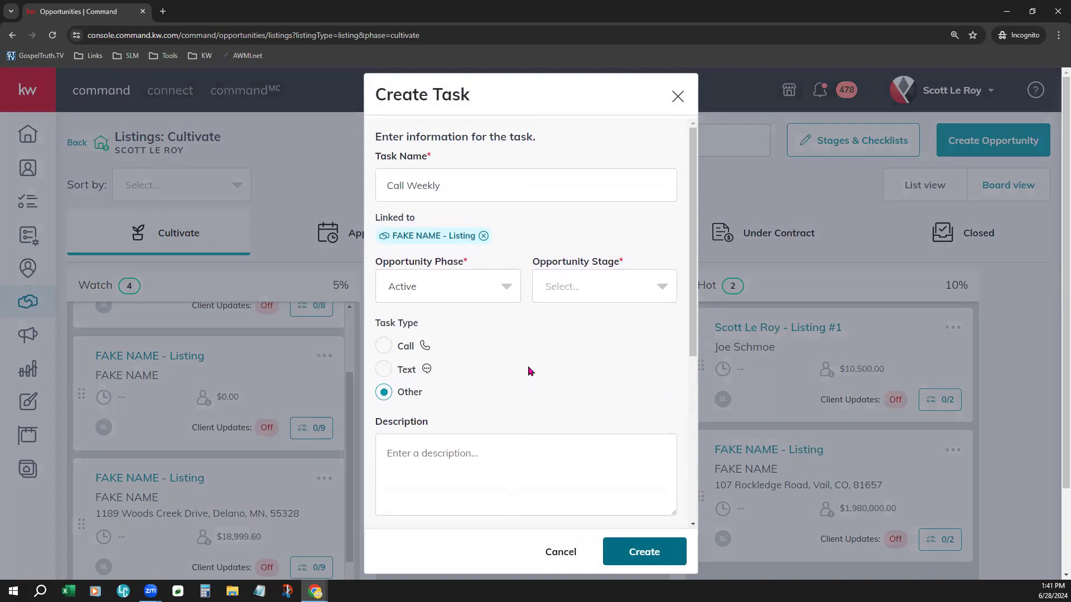
click(575, 291)
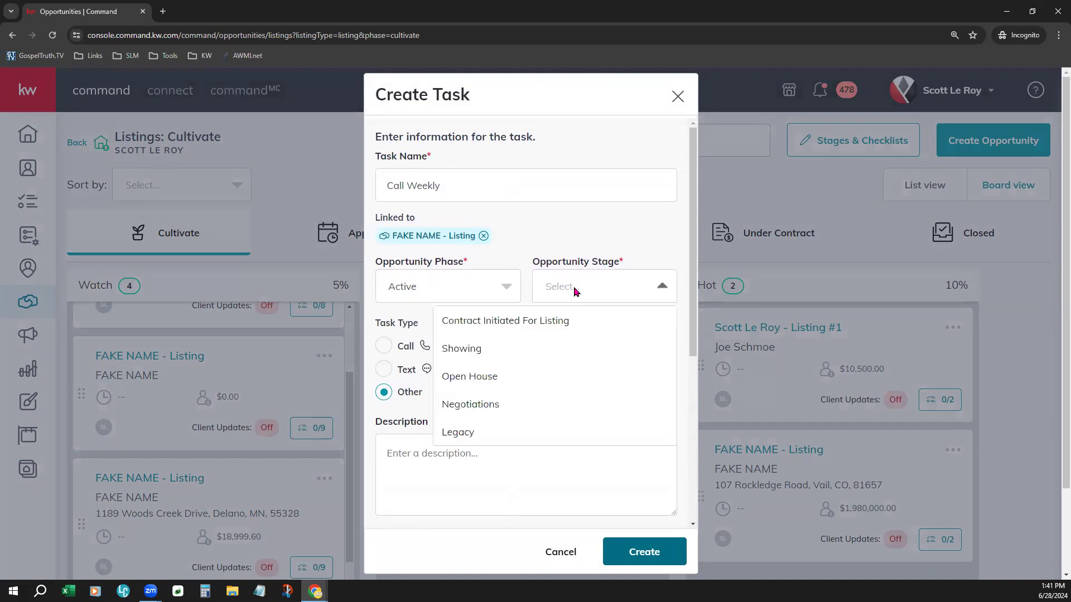
click(565, 320)
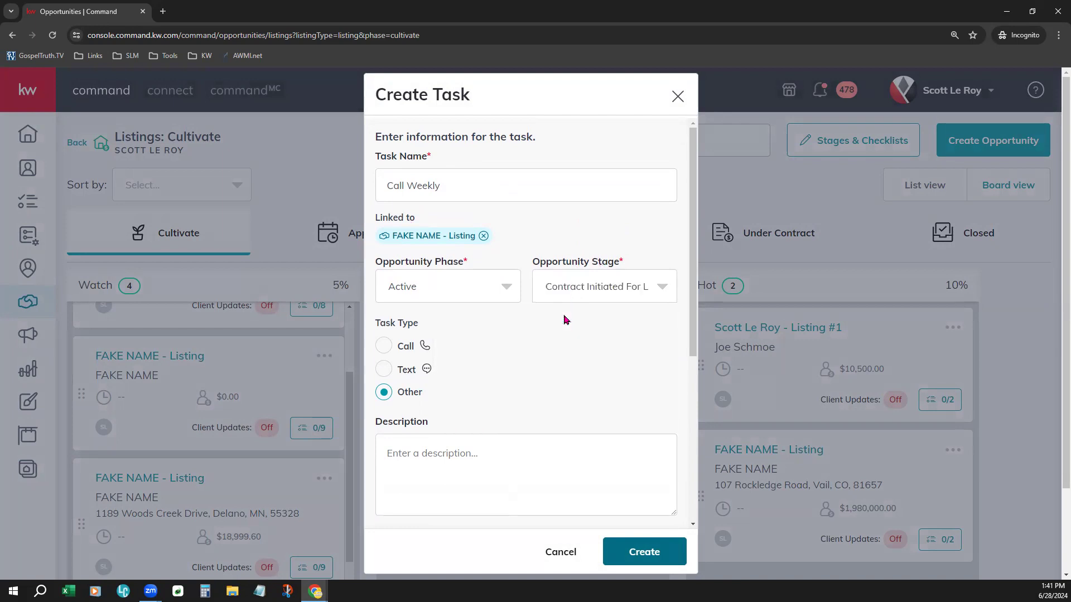
Step: Set the task type to Call
scroll(424, 343, down, 1)
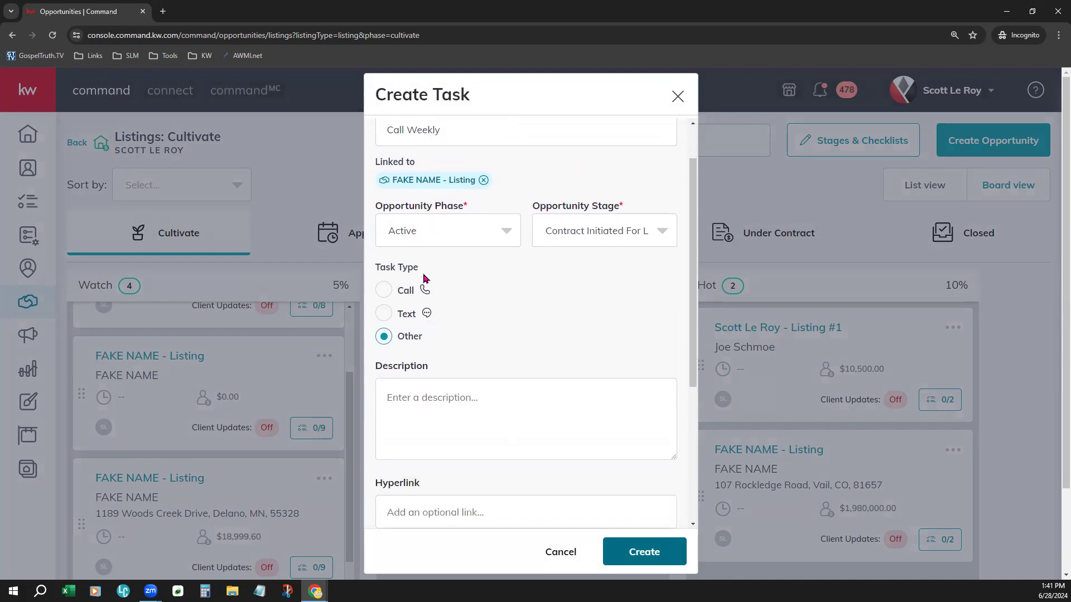
click(384, 289)
scroll(467, 394, down, 1)
click(501, 345)
scroll(560, 423, down, 3)
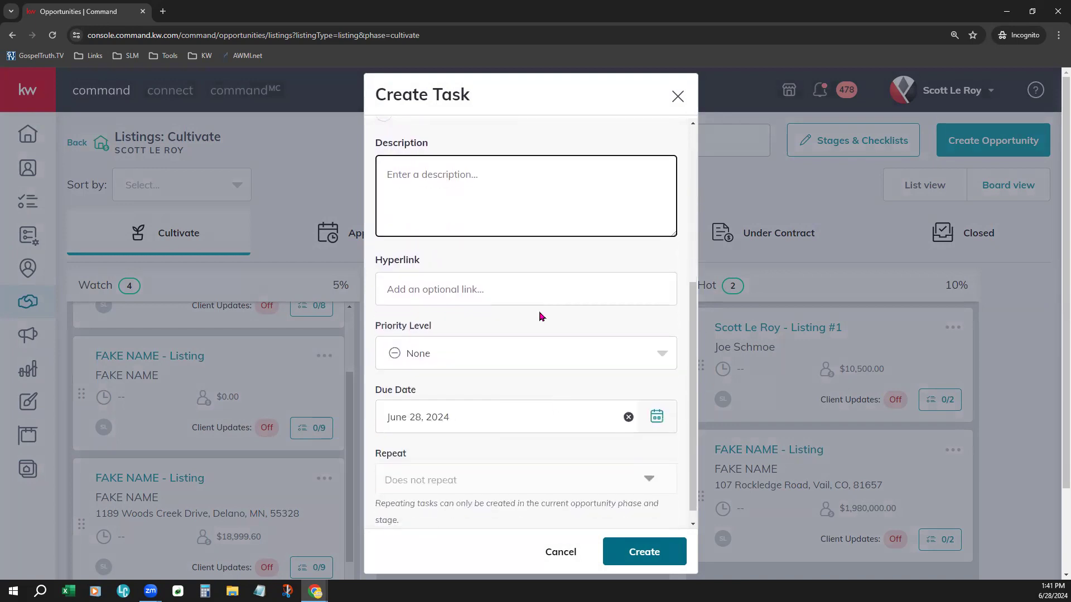
Step: Set the task's priority level to High and apply the all-day due date of June 28, 2024
click(442, 282)
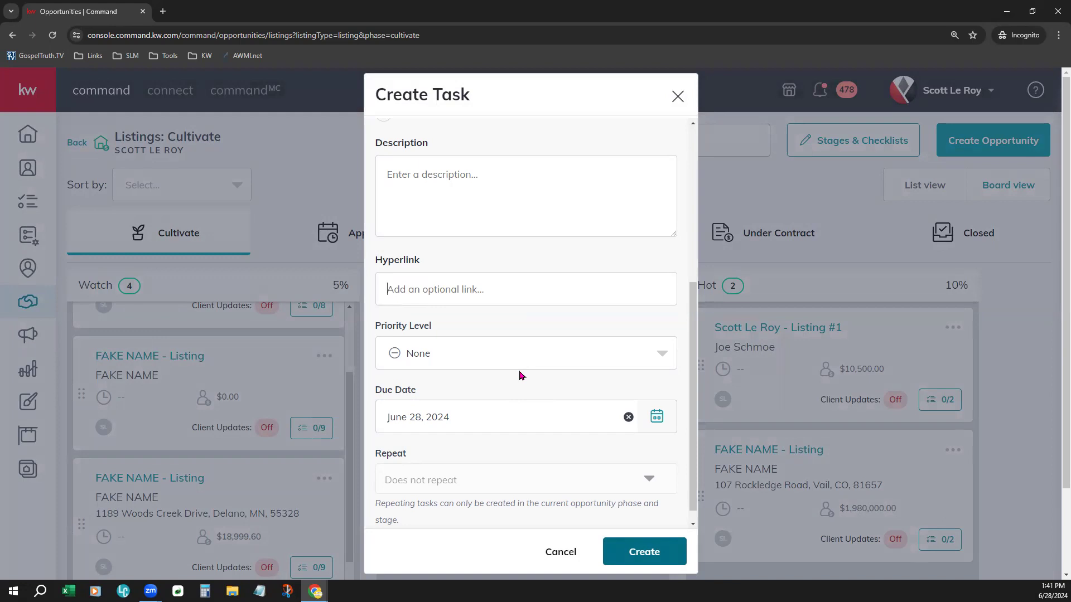
click(474, 268)
scroll(528, 375, down, 2)
click(445, 339)
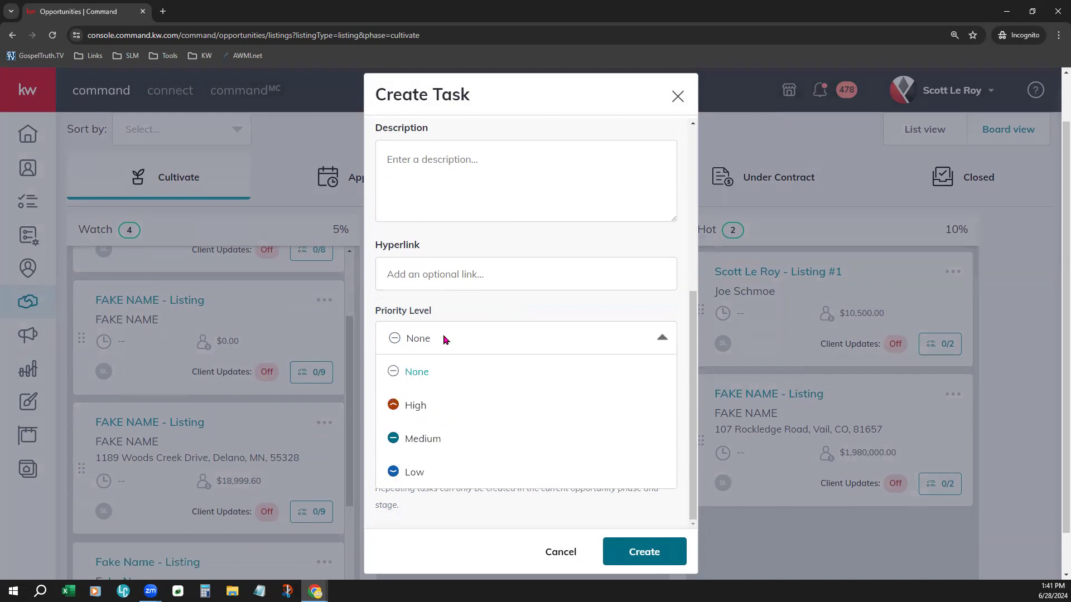
click(455, 411)
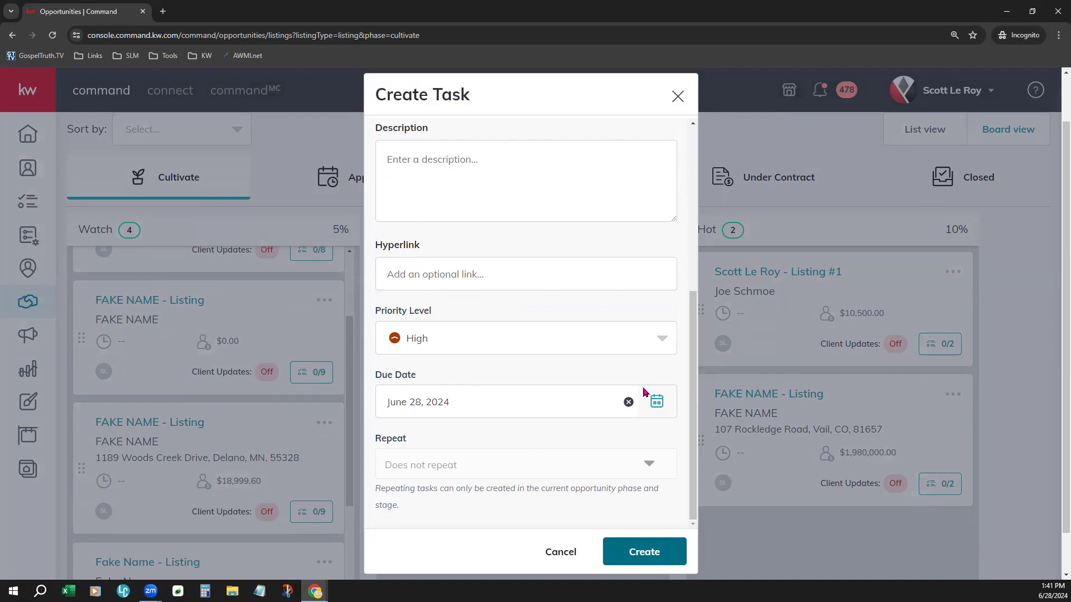
click(659, 406)
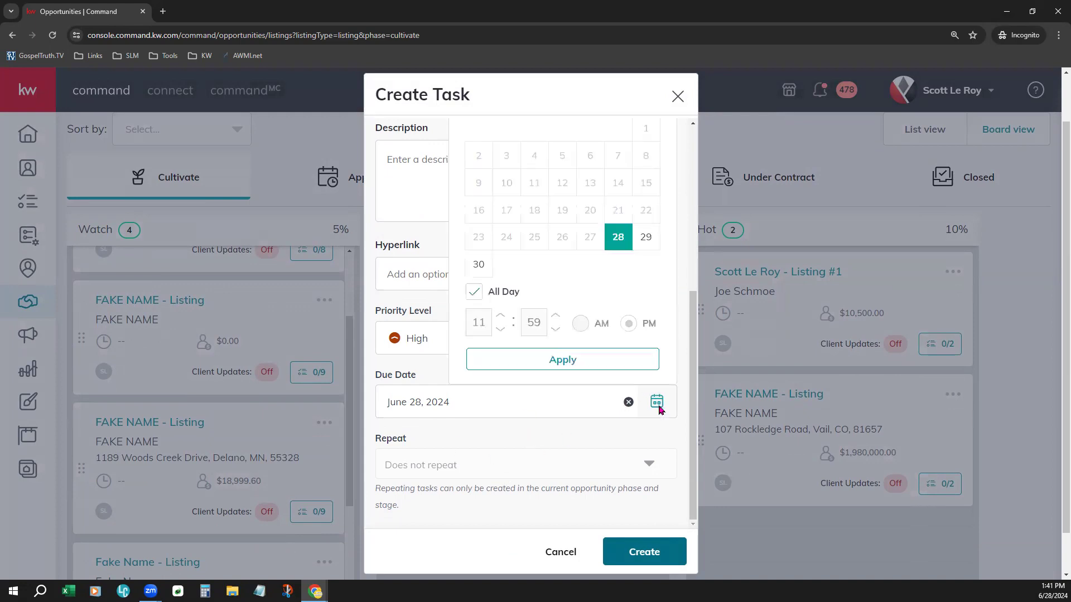
click(595, 367)
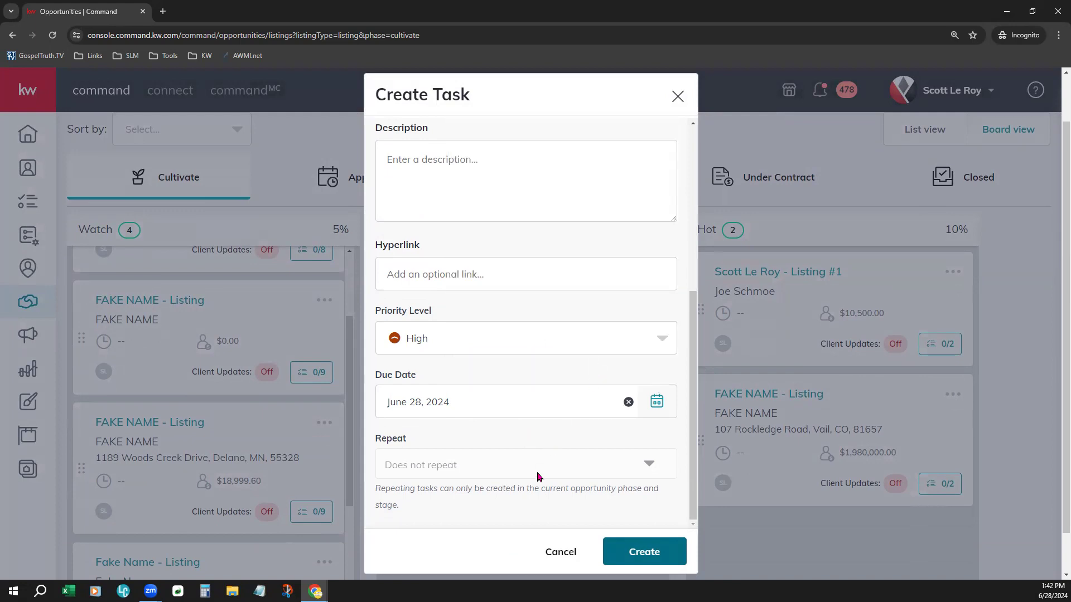
Step: Highlight the note explaining where repeating tasks can be created
scroll(552, 519, down, 1)
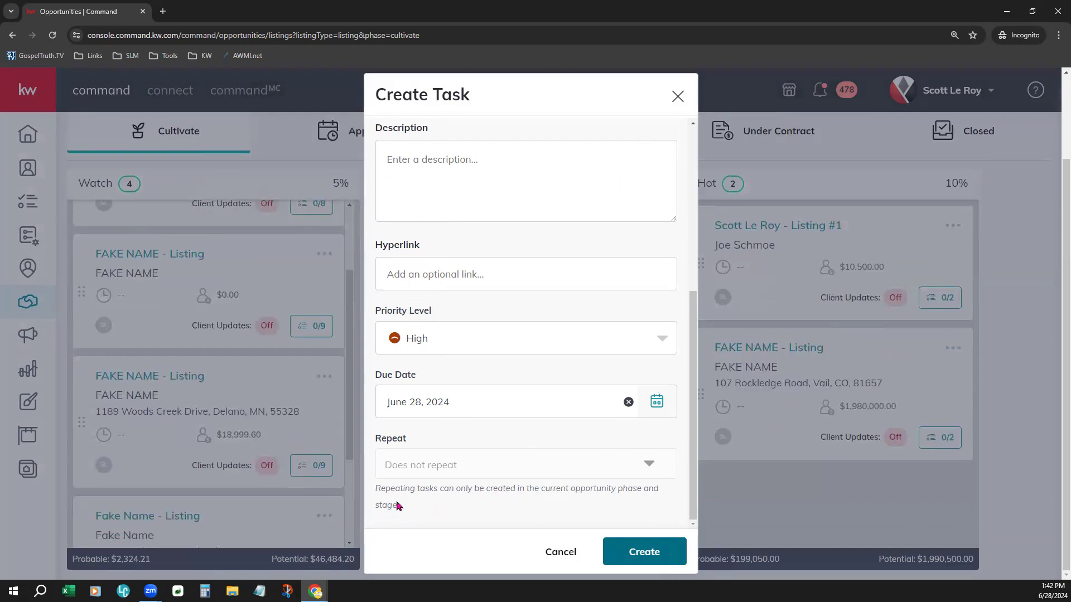
drag(385, 488, 447, 484)
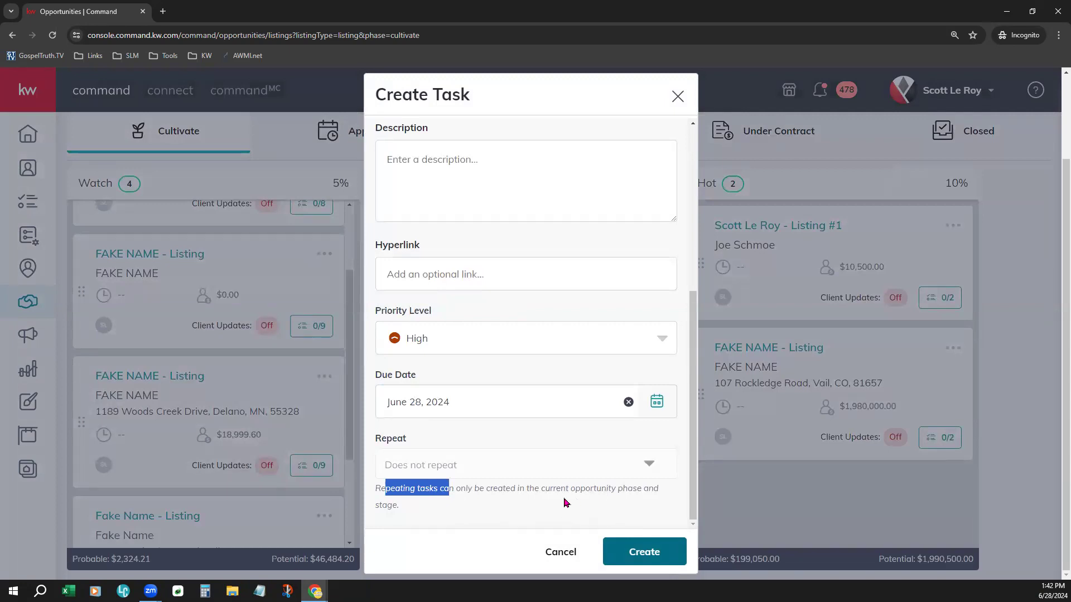
drag(502, 490, 665, 509)
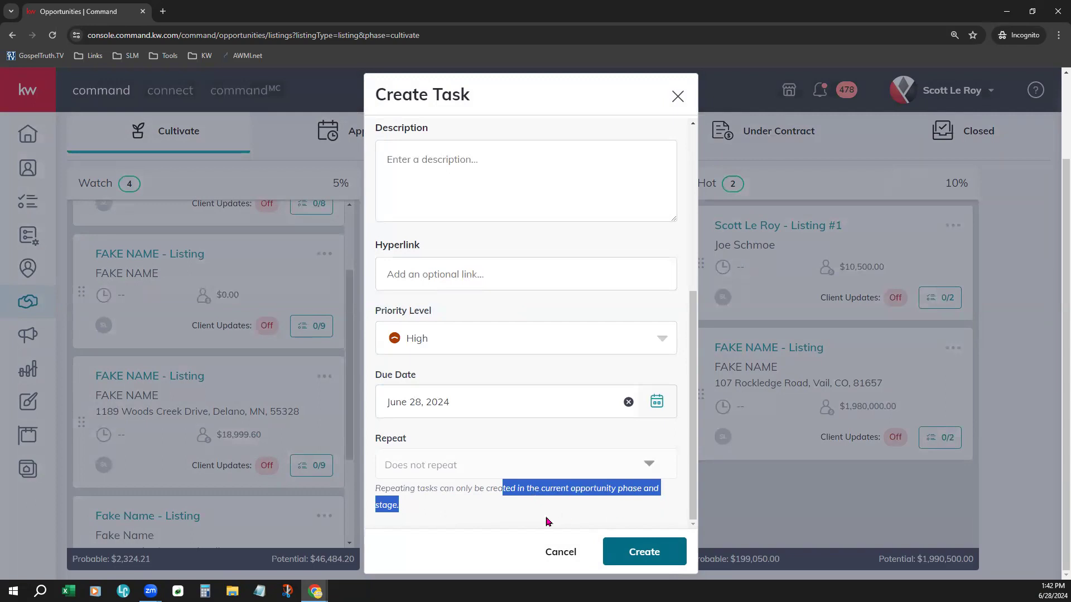
Step: Set the task's opportunity phase back to Cultivate and its stage to Hot
scroll(528, 522, up, 5)
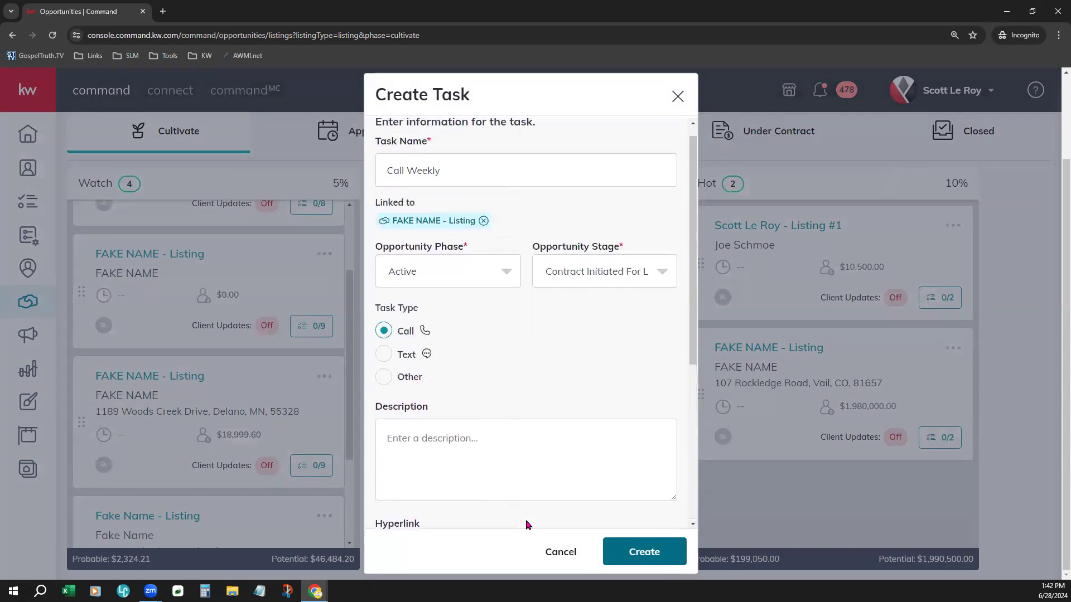
scroll(528, 525, up, 1)
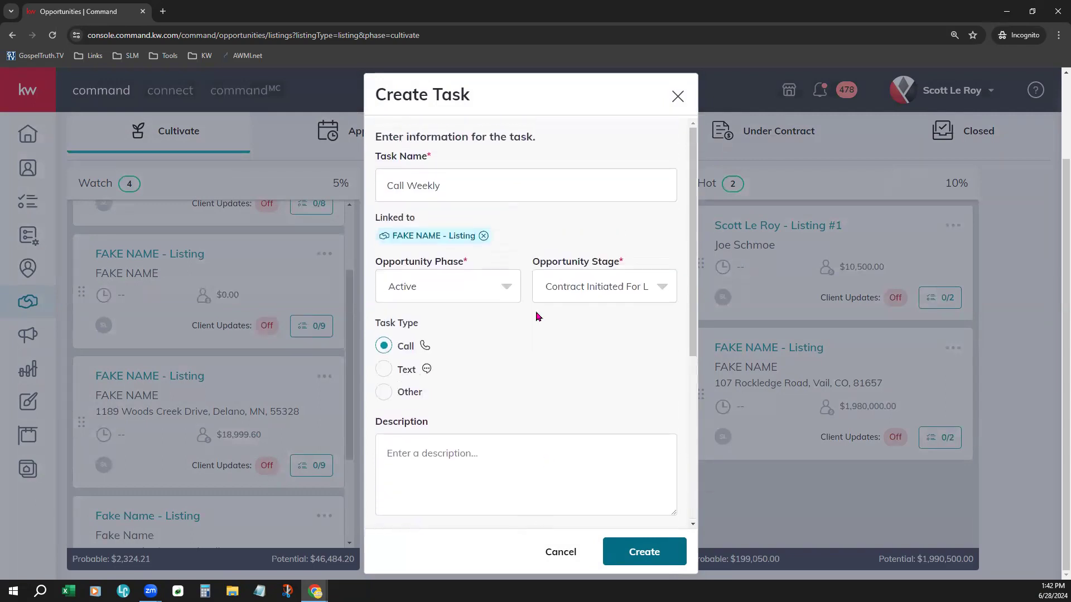
click(427, 279)
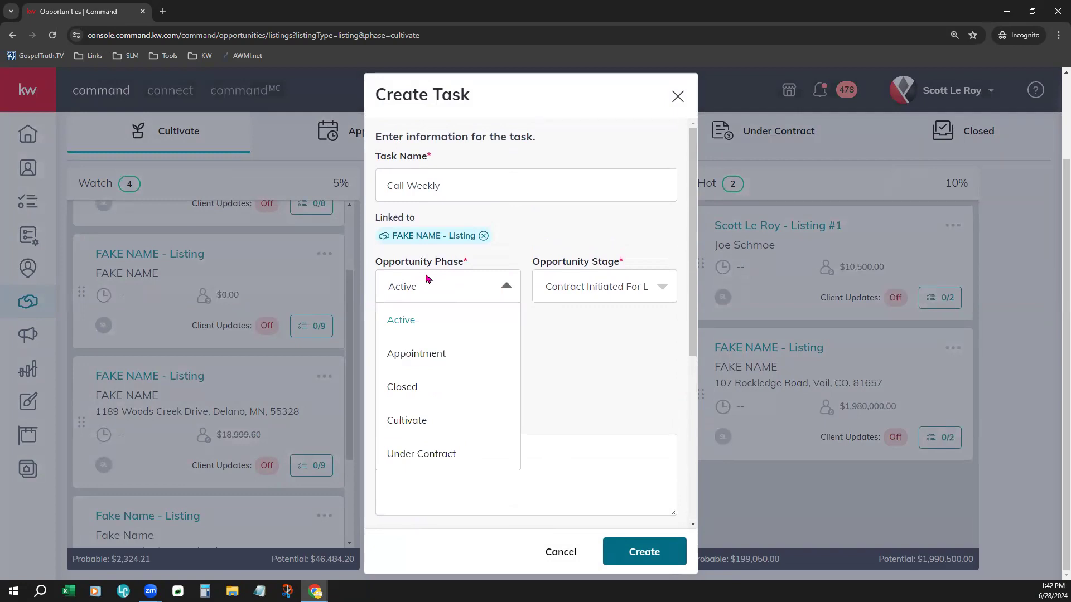
click(400, 425)
click(569, 295)
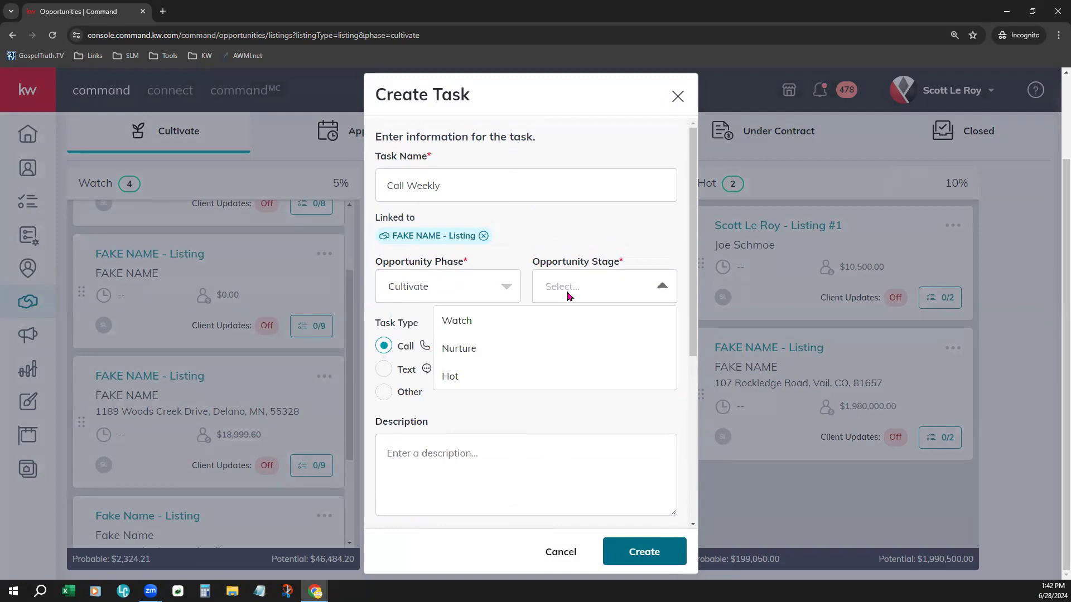
click(513, 384)
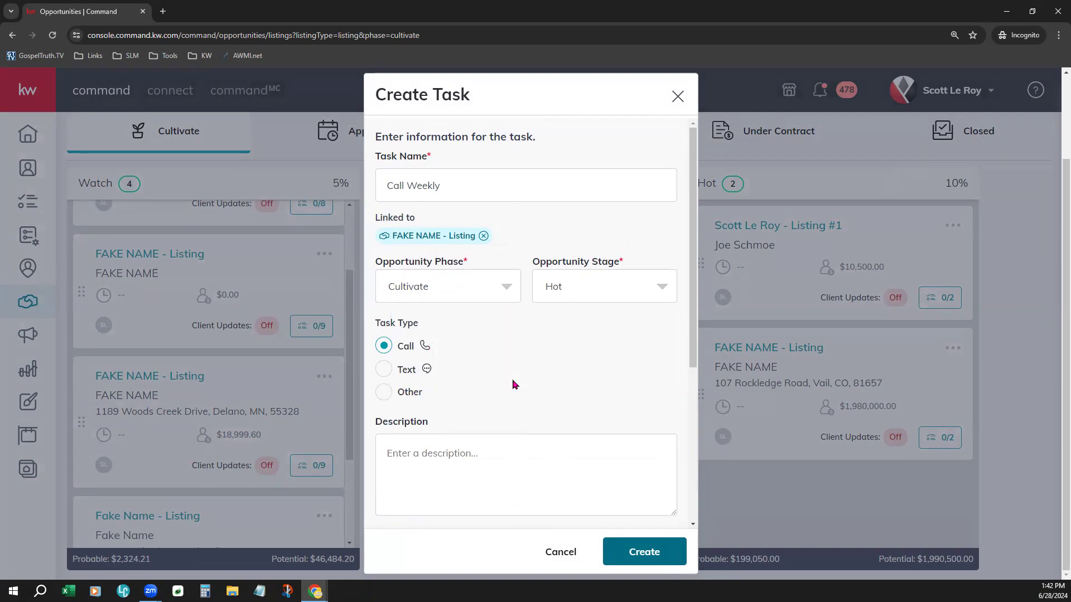
Step: Set the task to repeat Weekly on Friday and create it
scroll(513, 385, down, 5)
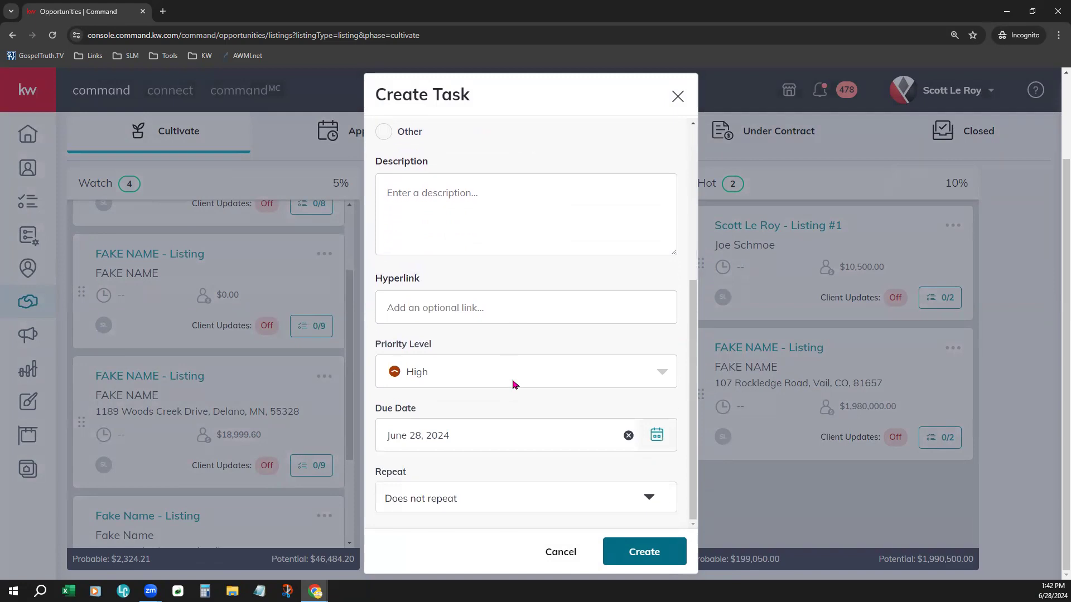
click(465, 499)
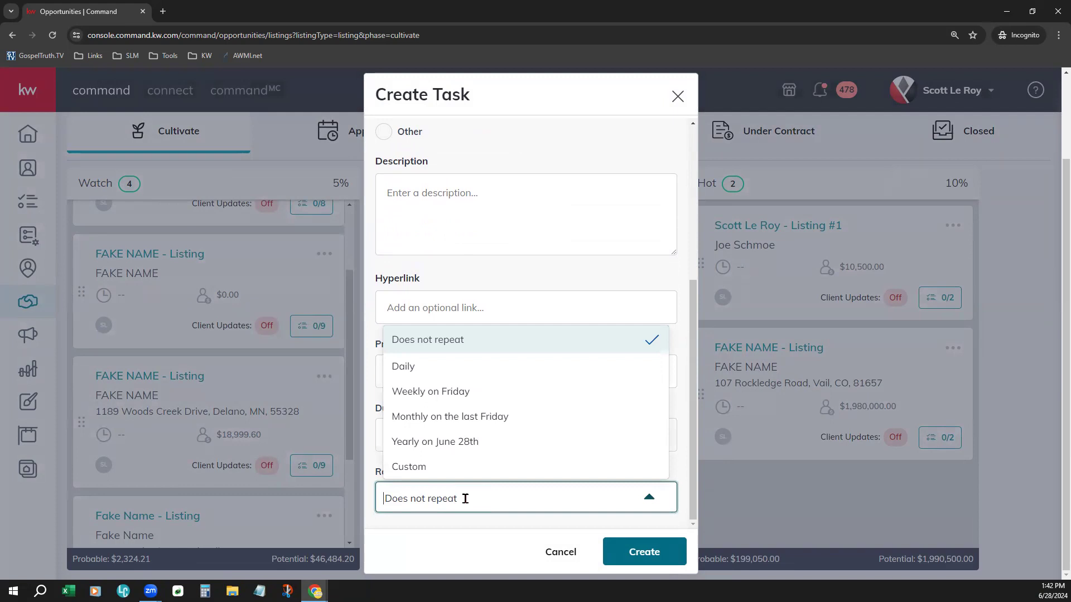
click(456, 398)
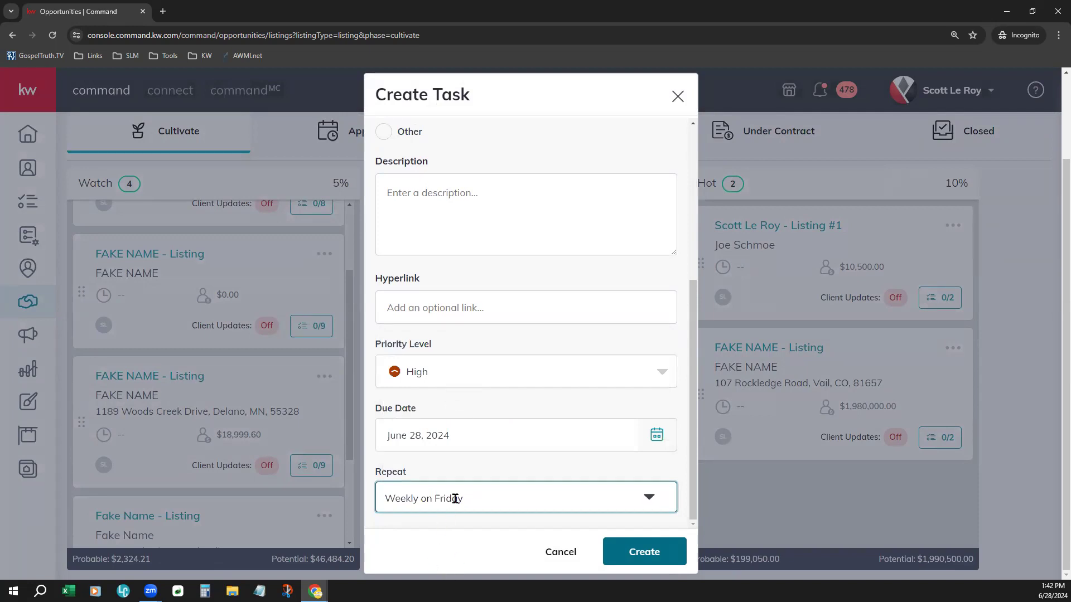
click(579, 436)
click(534, 472)
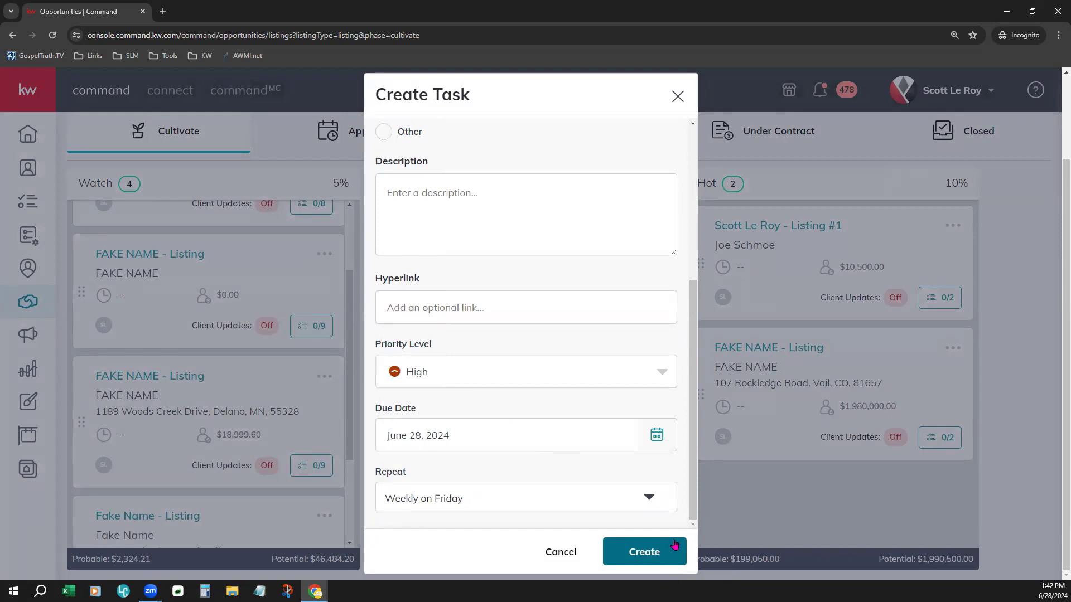
click(647, 550)
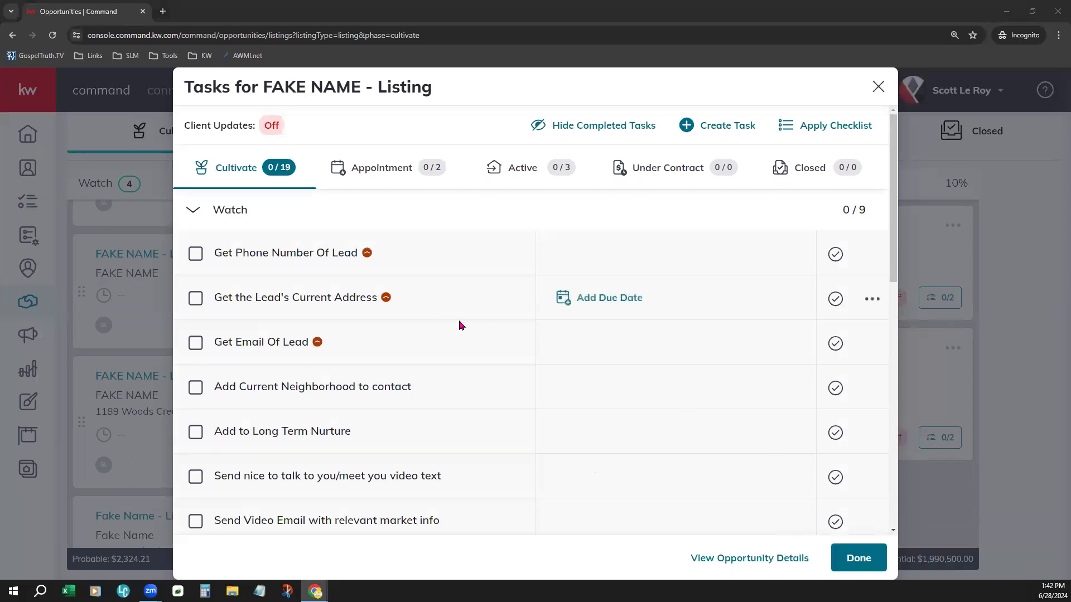
Step: Mark the Call Weekly task under the Hot stage as complete
scroll(518, 385, down, 5)
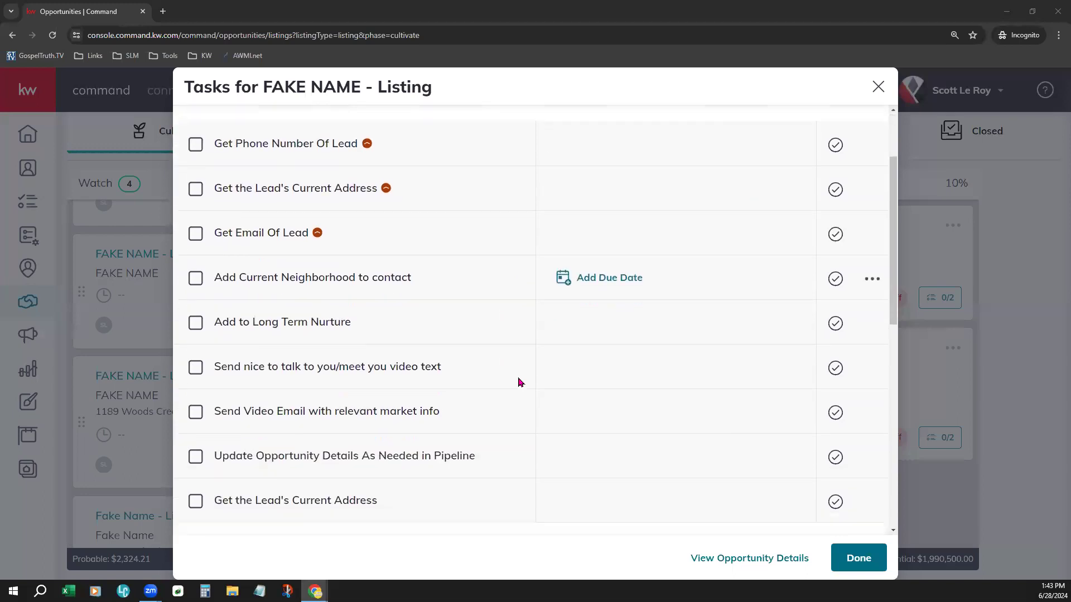
scroll(518, 376, down, 6)
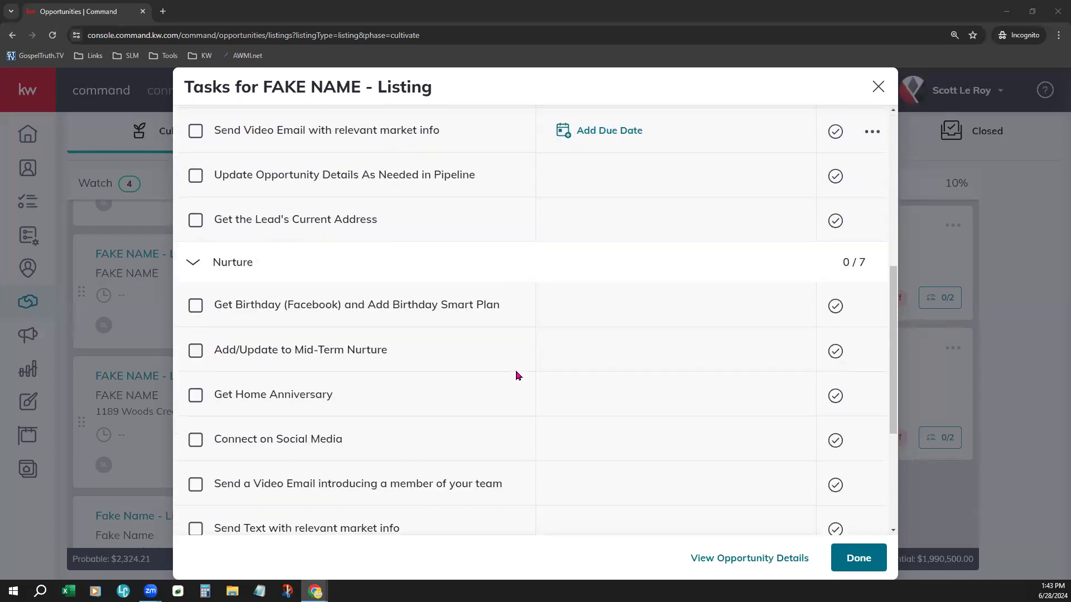
scroll(518, 376, down, 1)
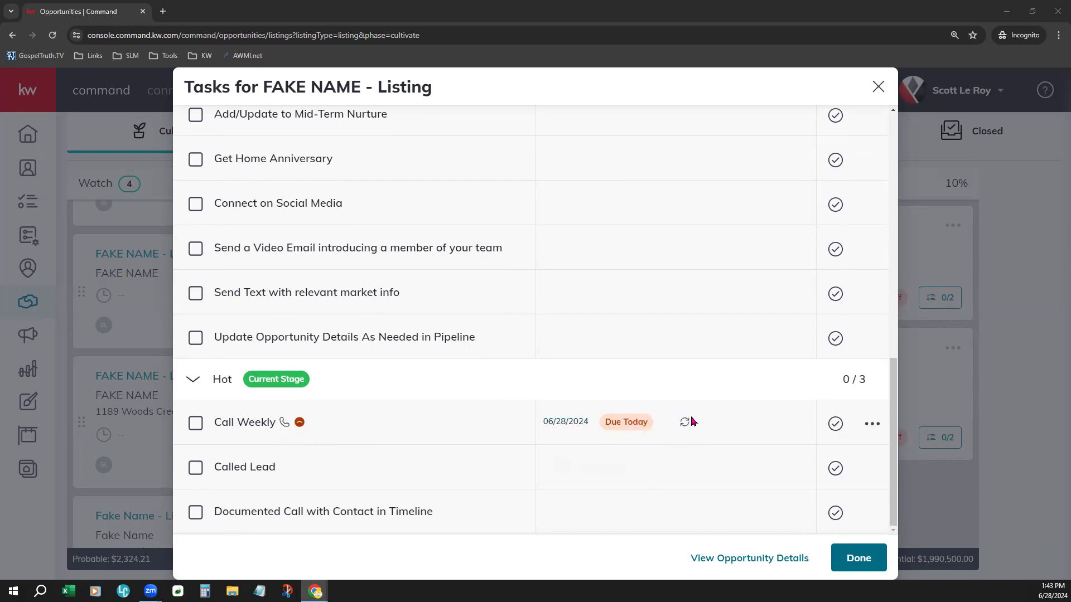
click(835, 426)
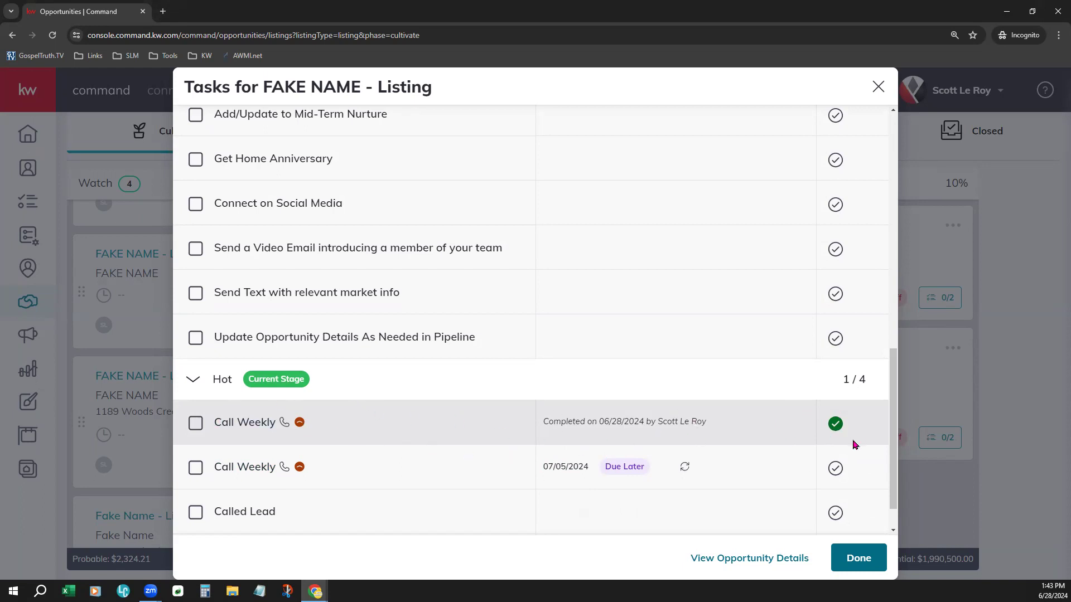
Step: Close the listing's task list and open the Stages & Checklists editor for the Cultivate phase
scroll(785, 497, up, 2)
scroll(785, 497, up, 10)
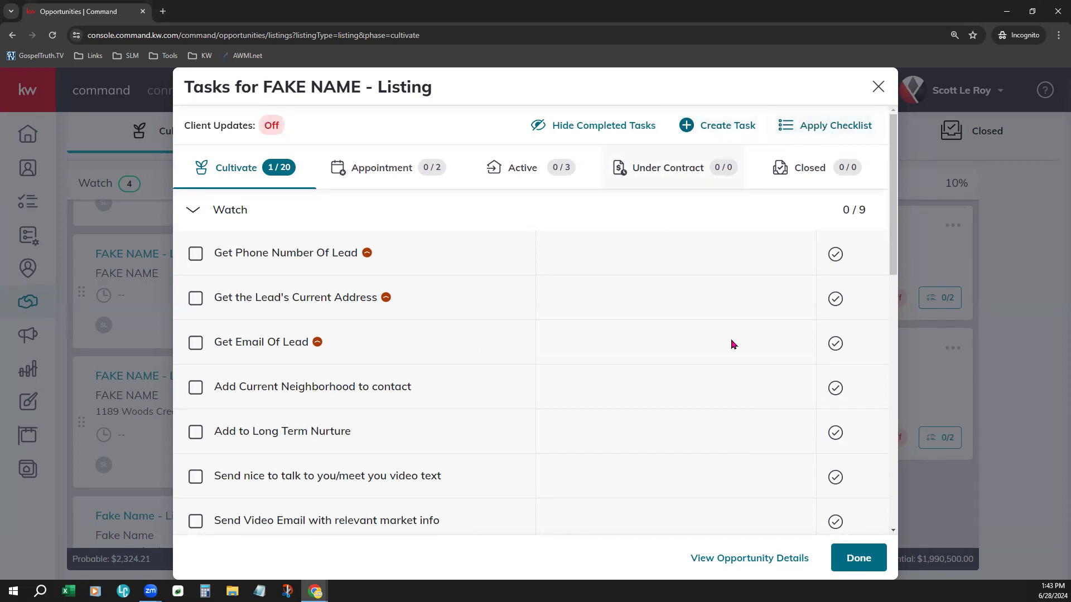
click(859, 560)
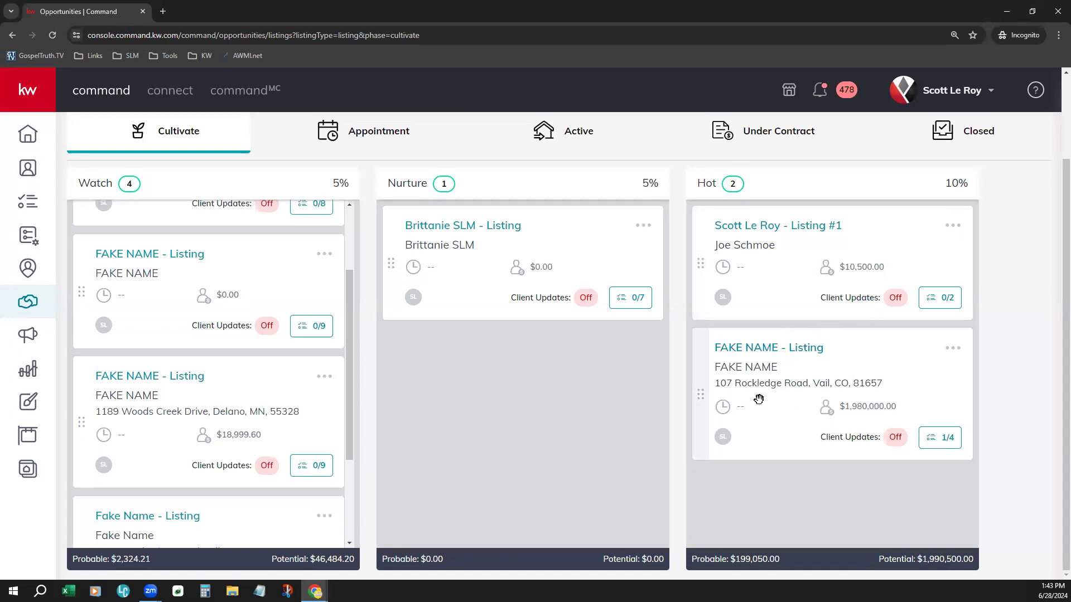
scroll(595, 447, up, 2)
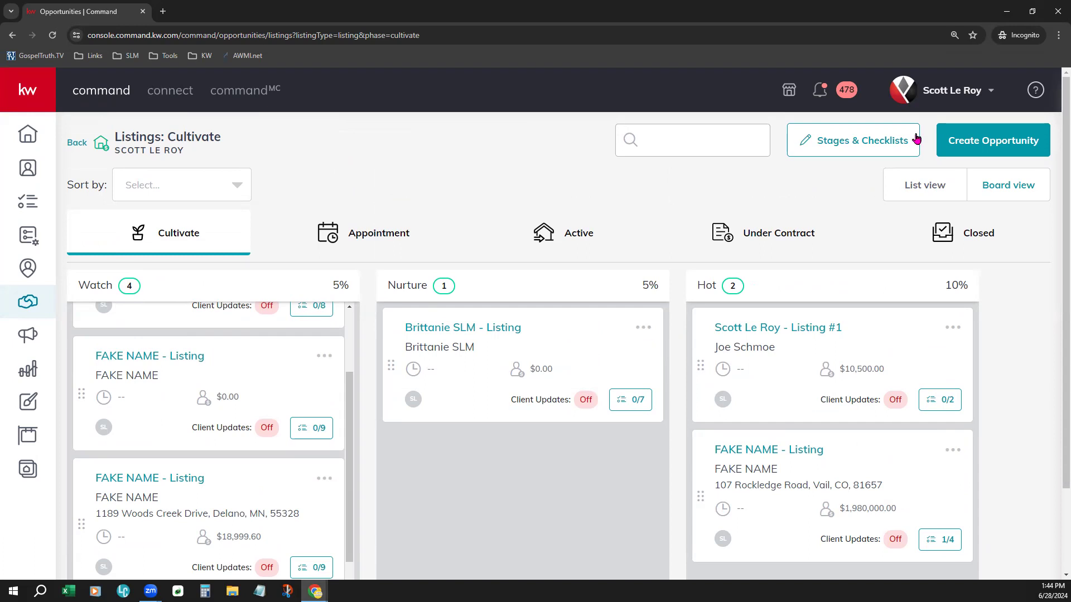
click(880, 146)
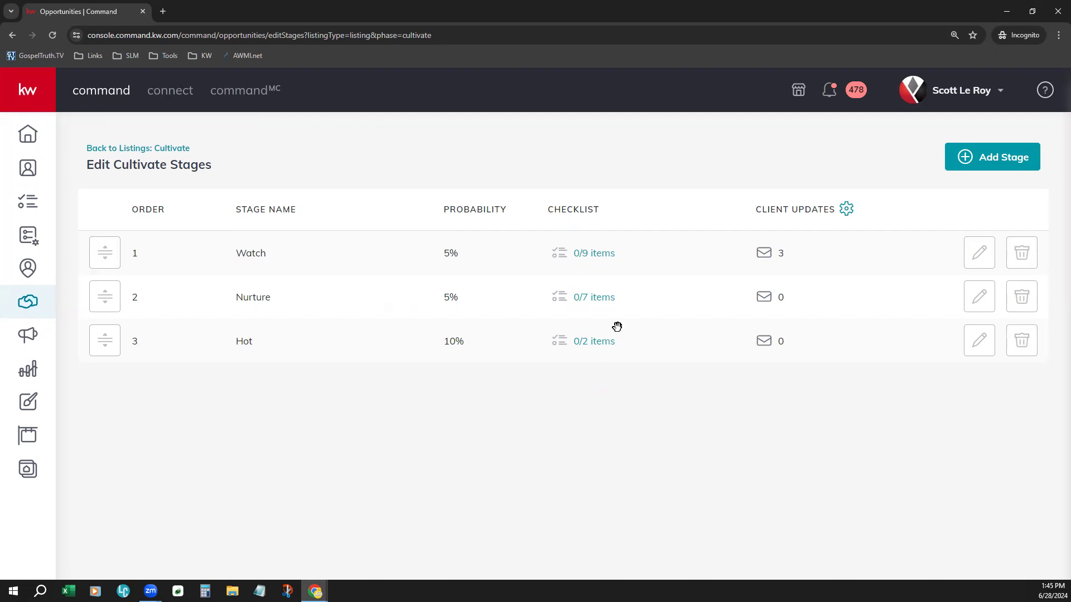
Step: Open the Watch stage checklist and reorder its items, moving Get Phone Number Of Lead and Get Email Of Lead further down
click(605, 253)
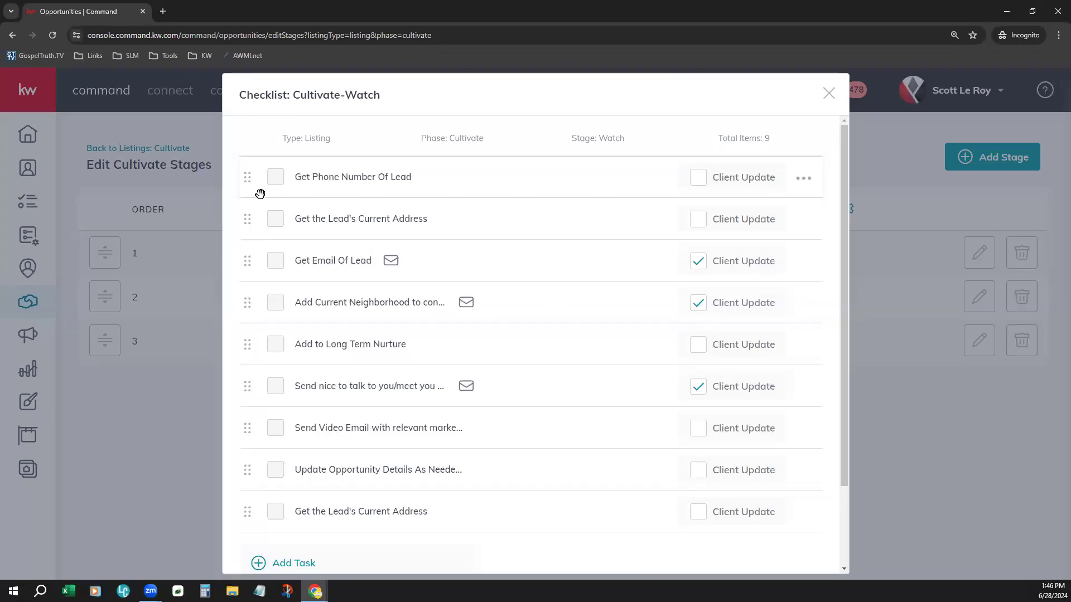
drag(250, 178, 251, 306)
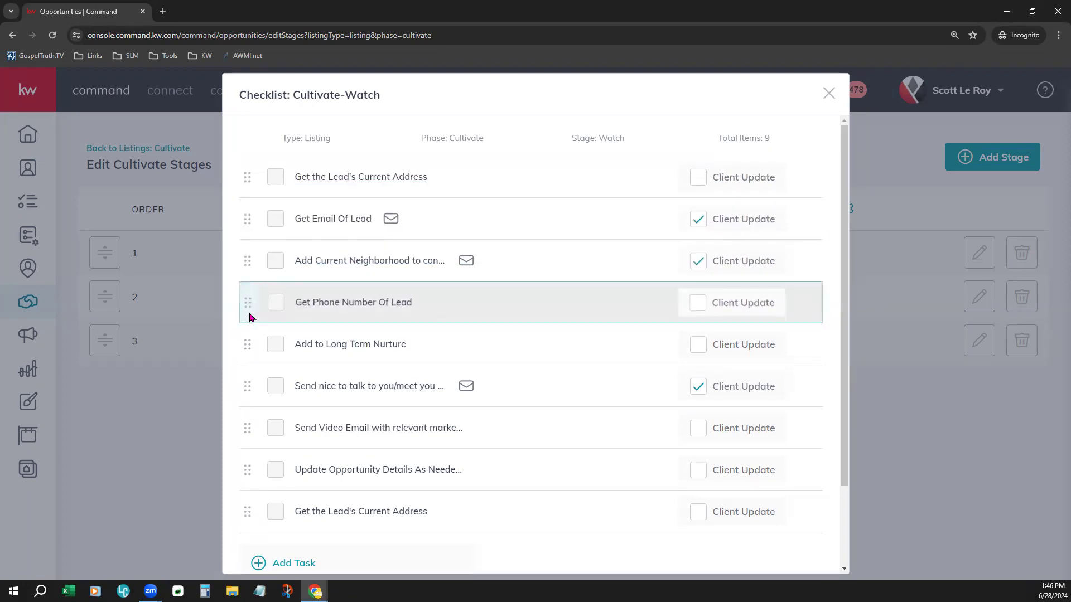
drag(248, 220, 246, 354)
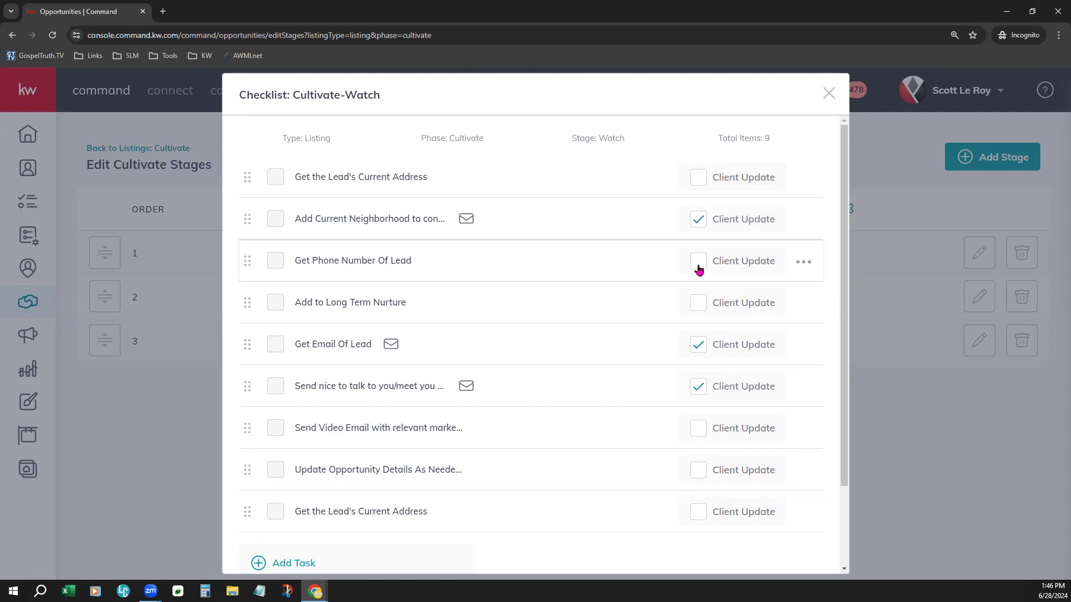
Step: Try to delete the Get Phone Number Of Lead checklist item
click(807, 267)
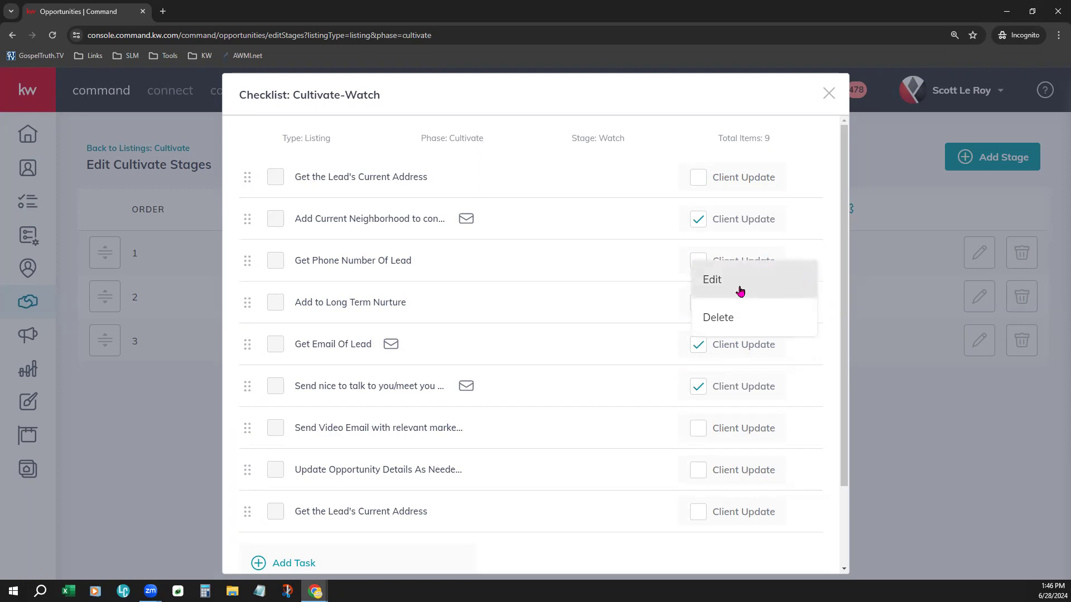
click(743, 318)
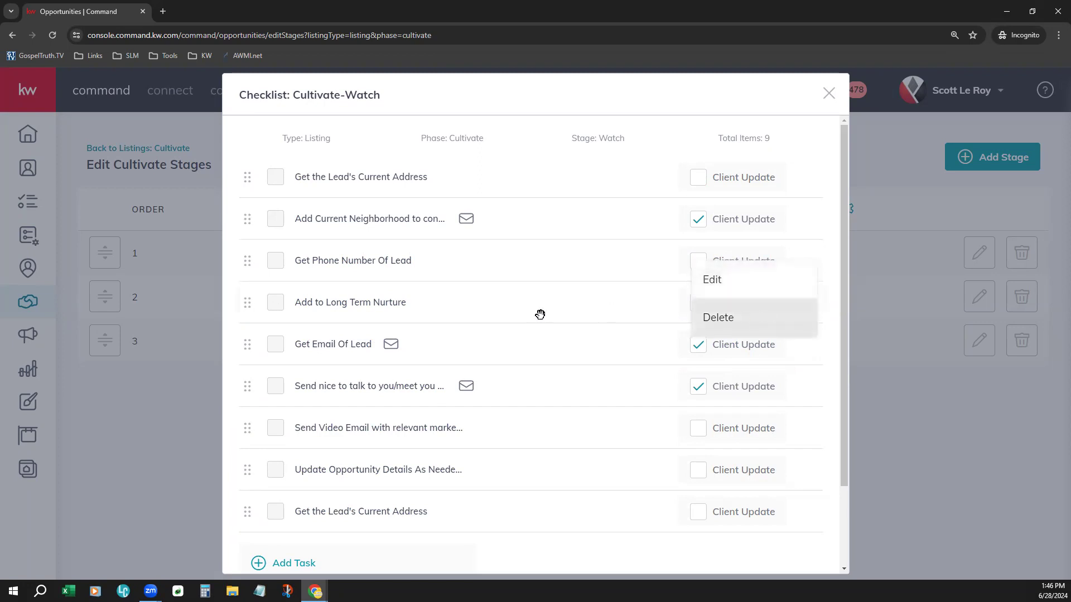
scroll(524, 323, down, 1)
scroll(525, 323, down, 1)
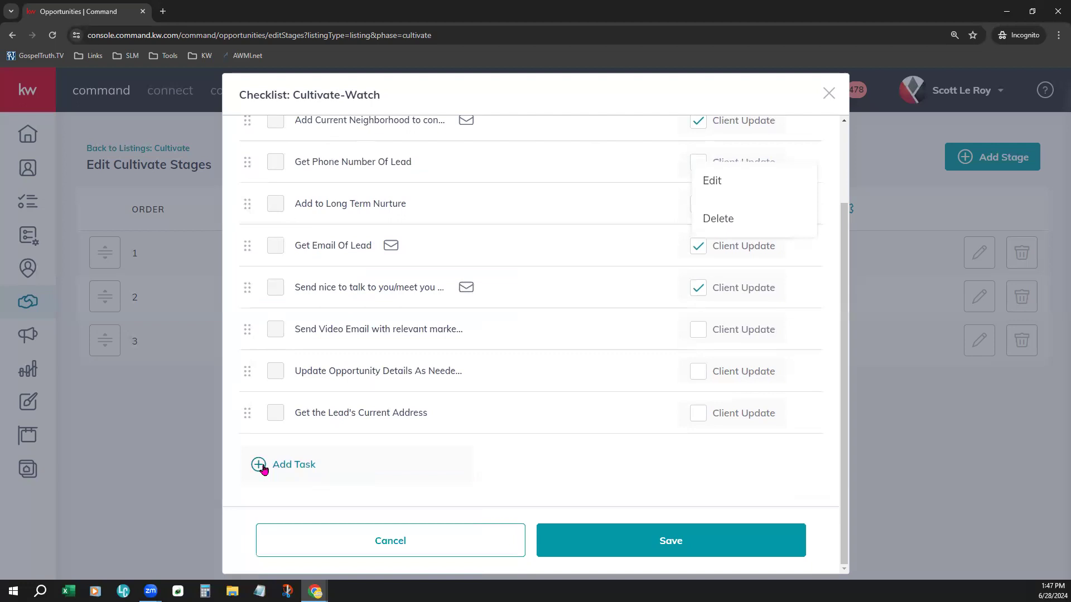
click(297, 466)
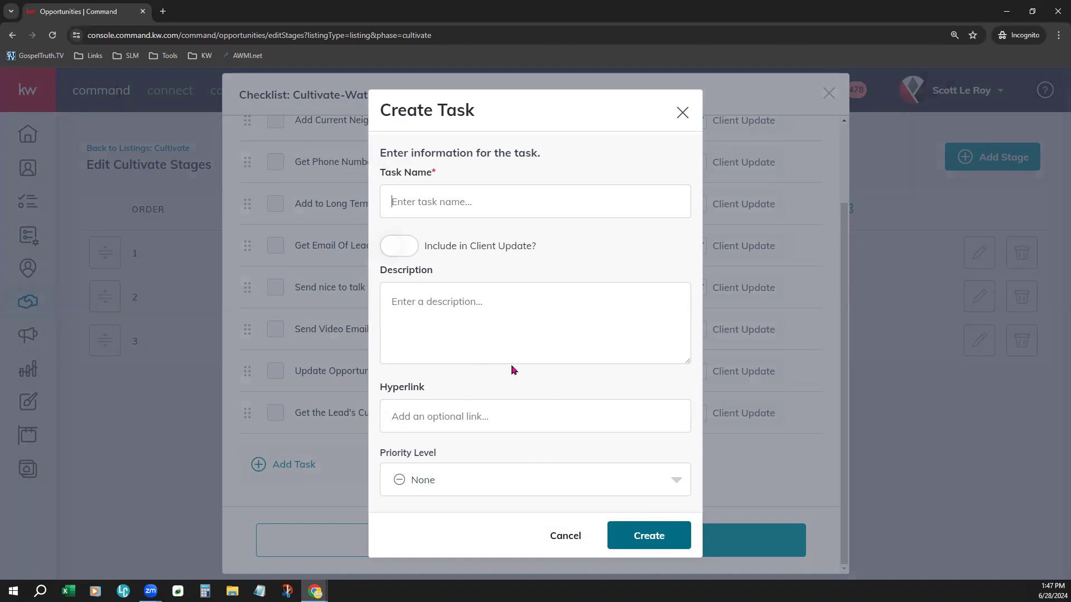
click(565, 537)
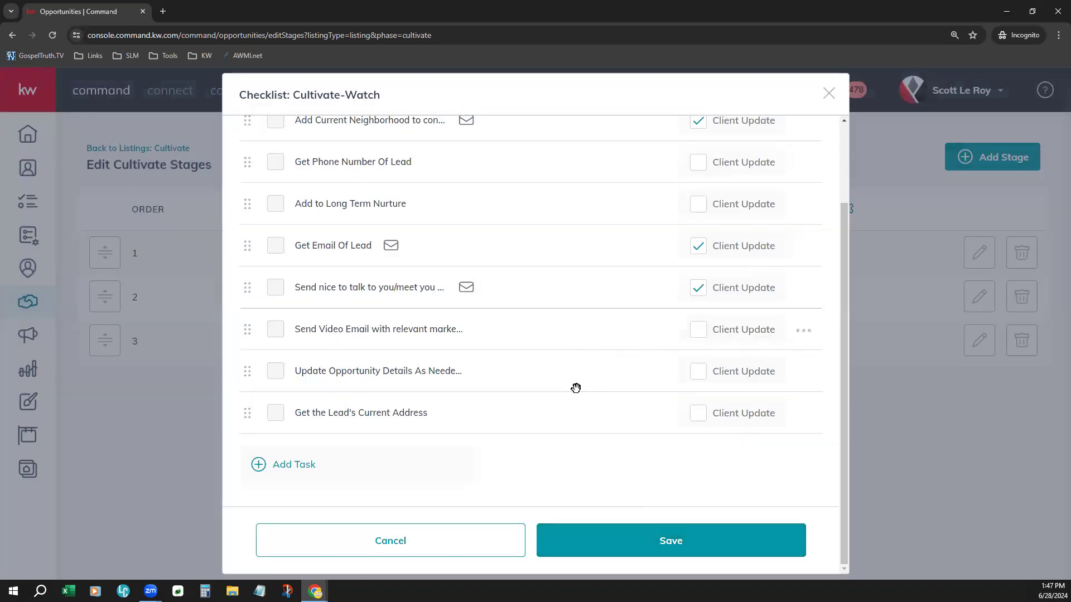
scroll(576, 388, up, 3)
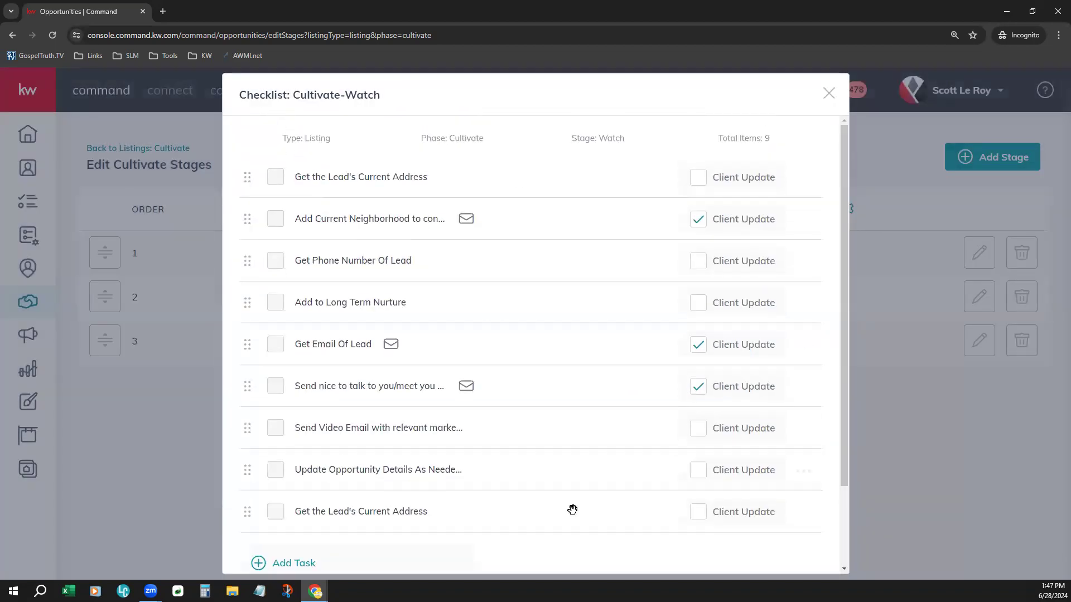
scroll(574, 505, down, 3)
scroll(577, 490, up, 3)
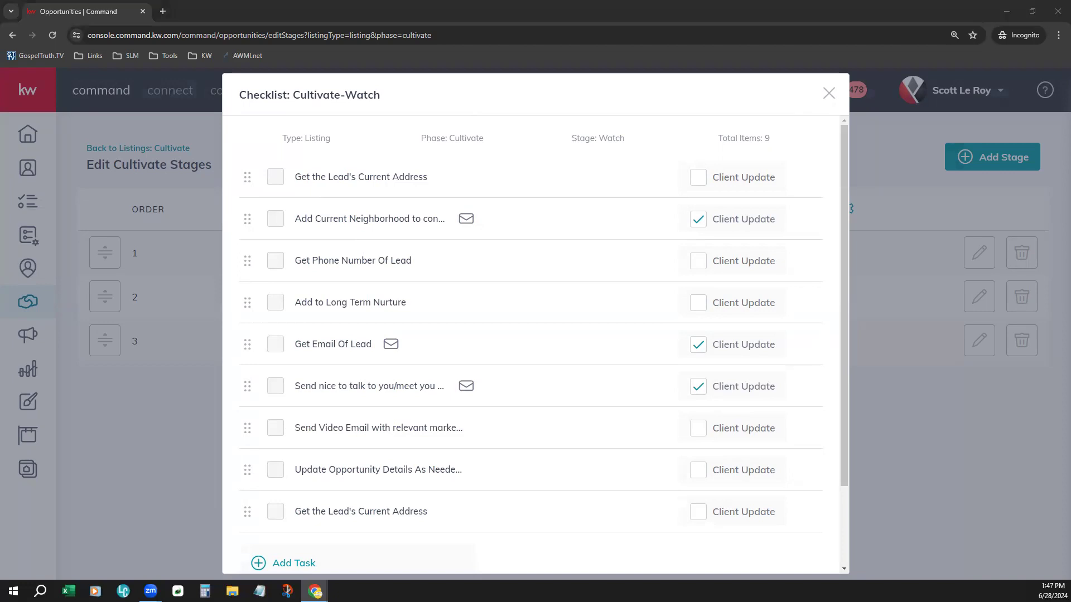
Step: Open the Seller Opportunity Templates spreadsheet from its pasted link in a new tab
click(163, 11)
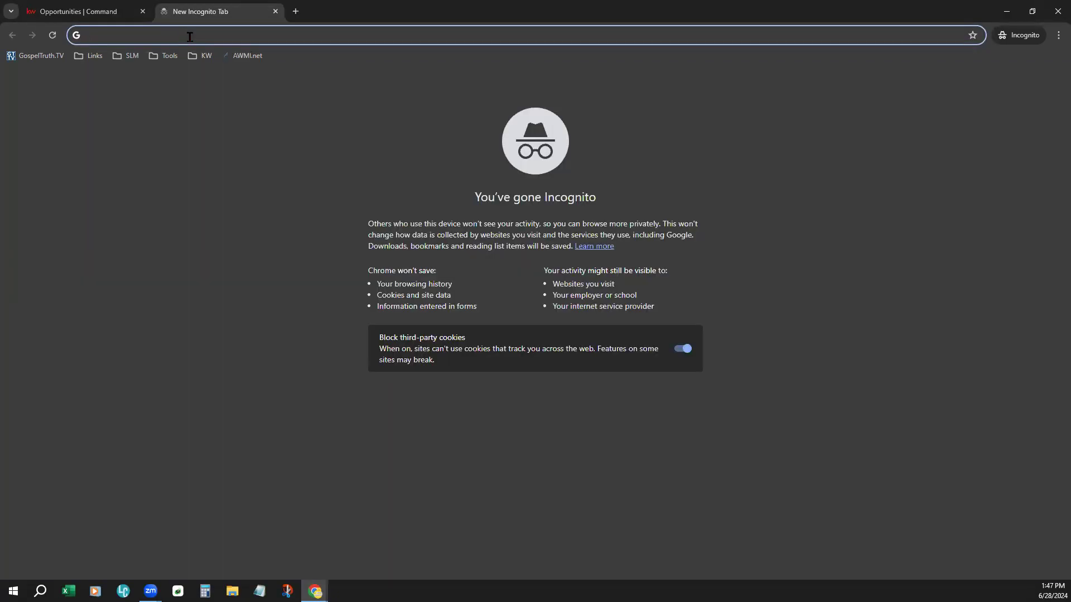
key(Return)
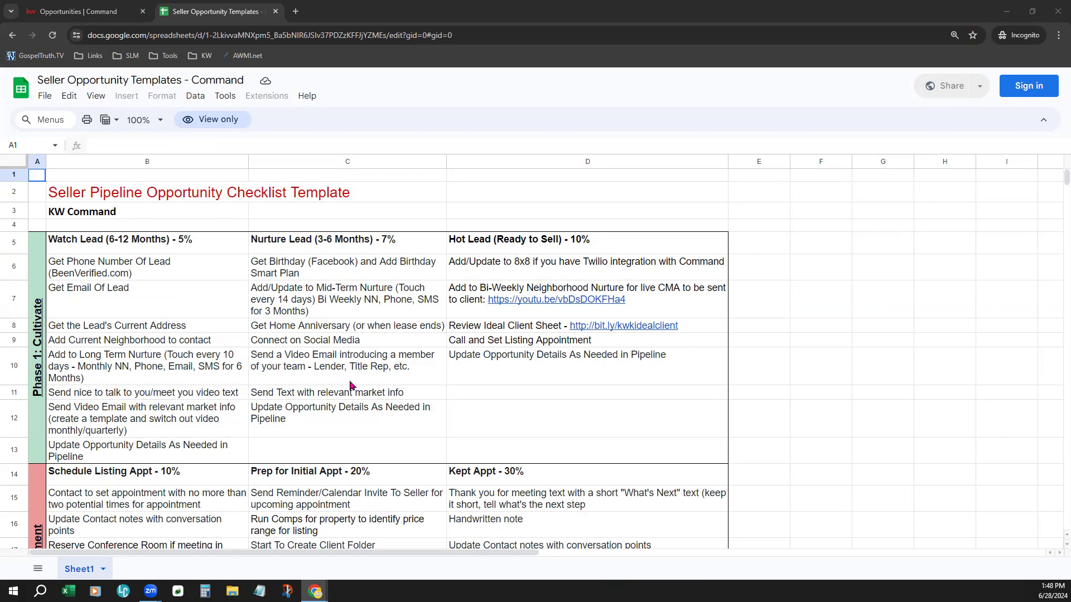
Step: Select and copy the Connect on Social Media text from the Nurture Lead column
scroll(276, 366, down, 1)
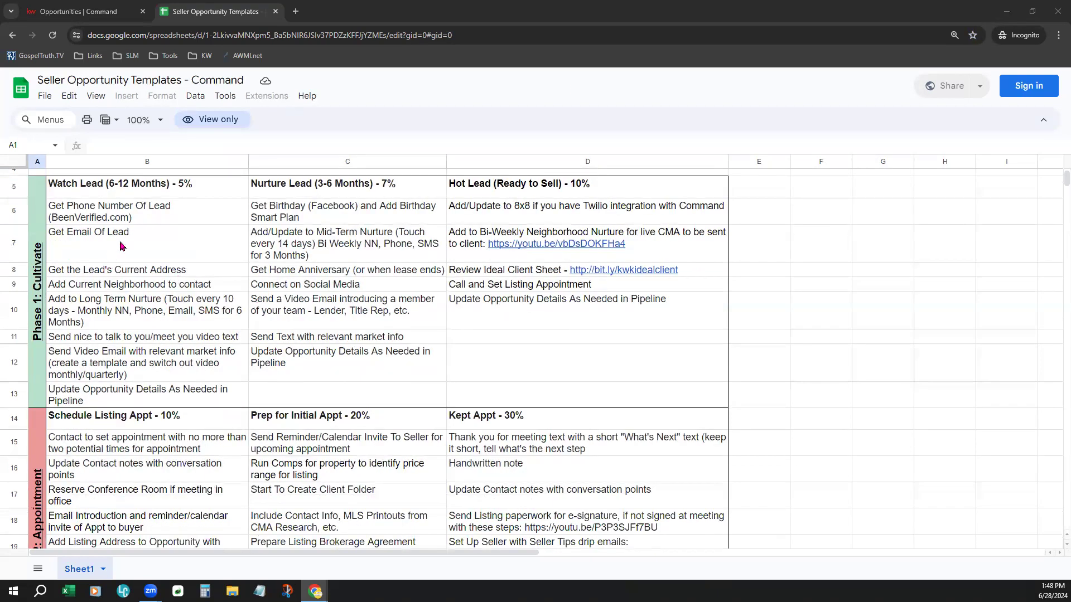
click(352, 288)
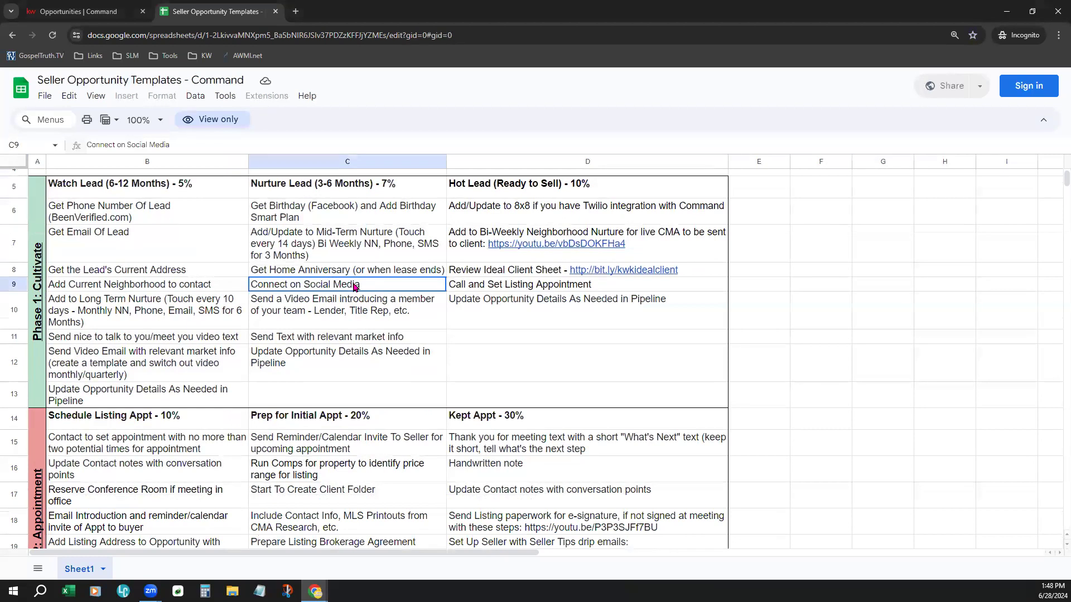
double_click(345, 290)
drag(361, 286, 250, 283)
key(ctrl+c)
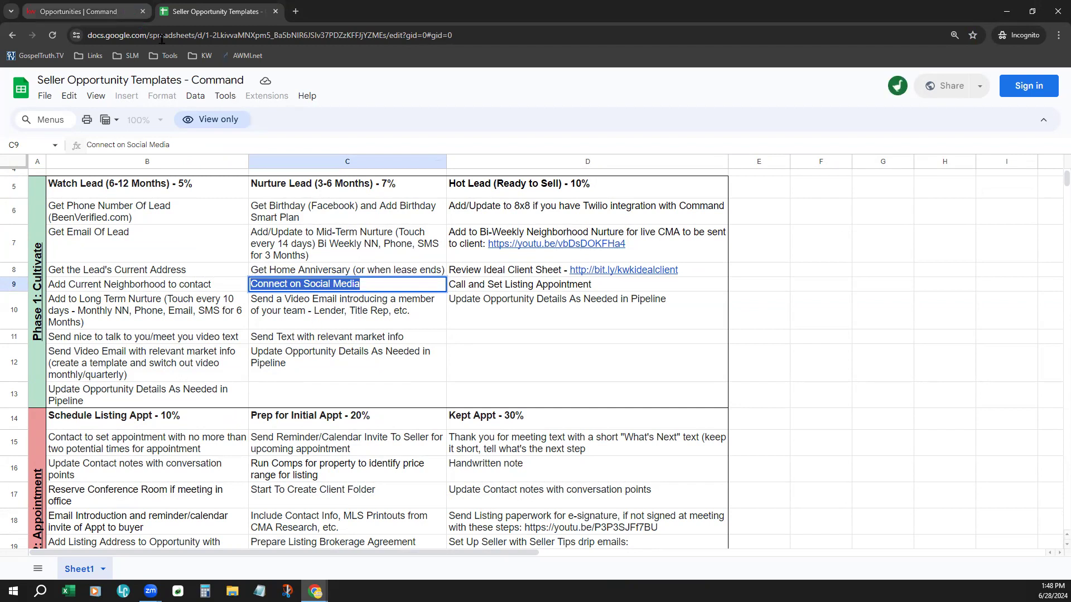
Step: Add a Watch checklist task named Connect on Social Media with Medium priority
click(92, 12)
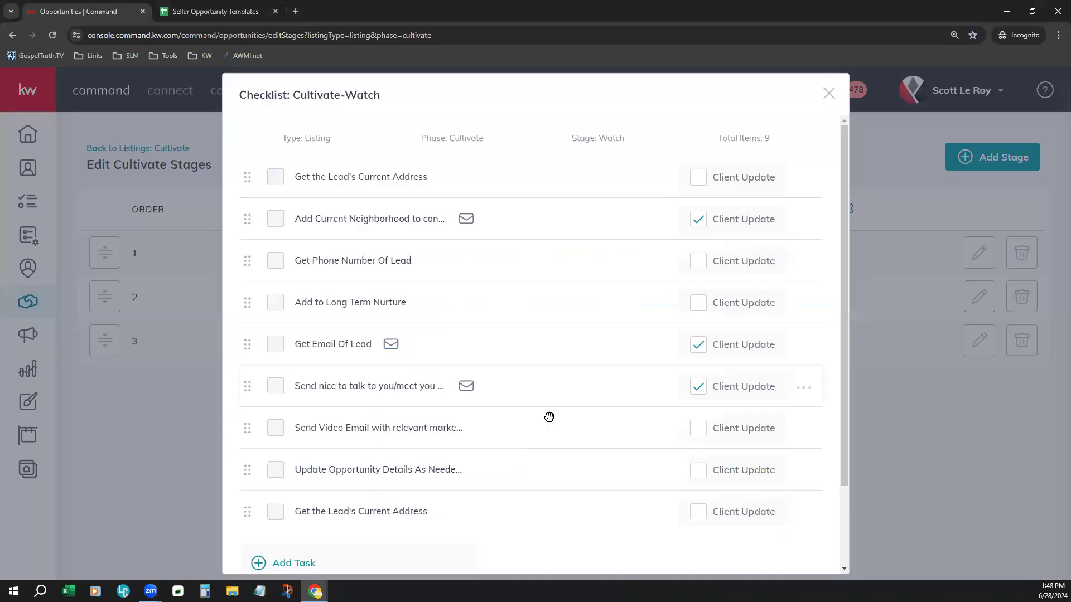
click(304, 565)
click(451, 199)
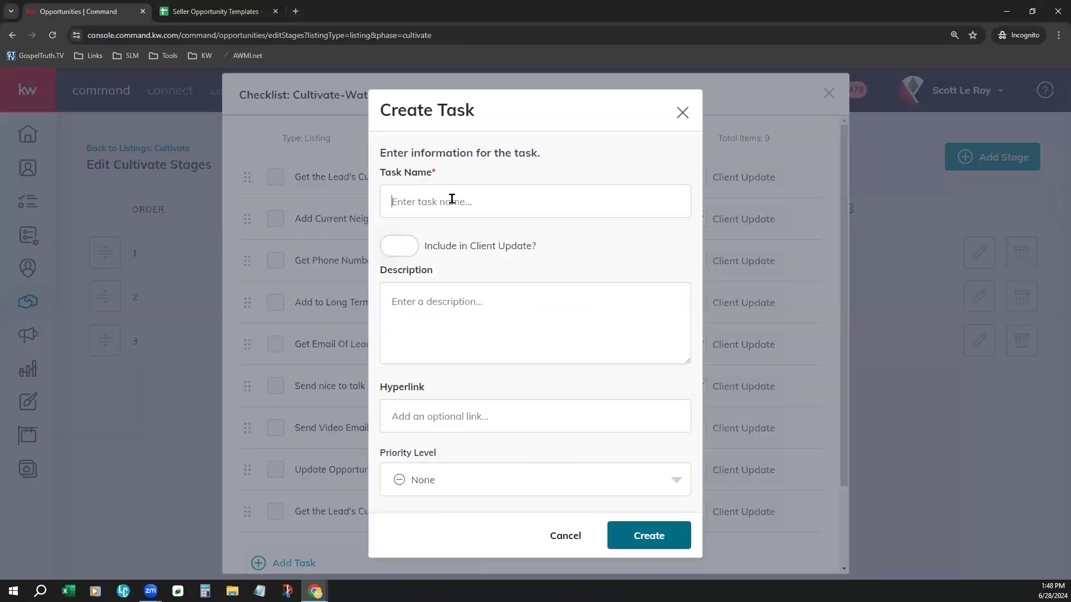
key(ctrl+v)
click(500, 288)
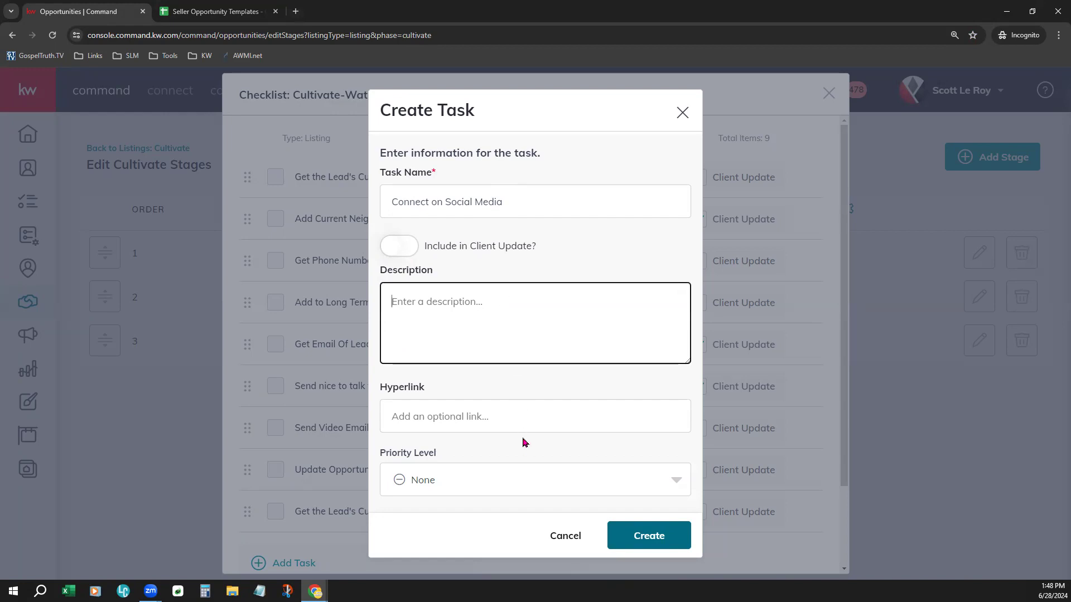
click(493, 421)
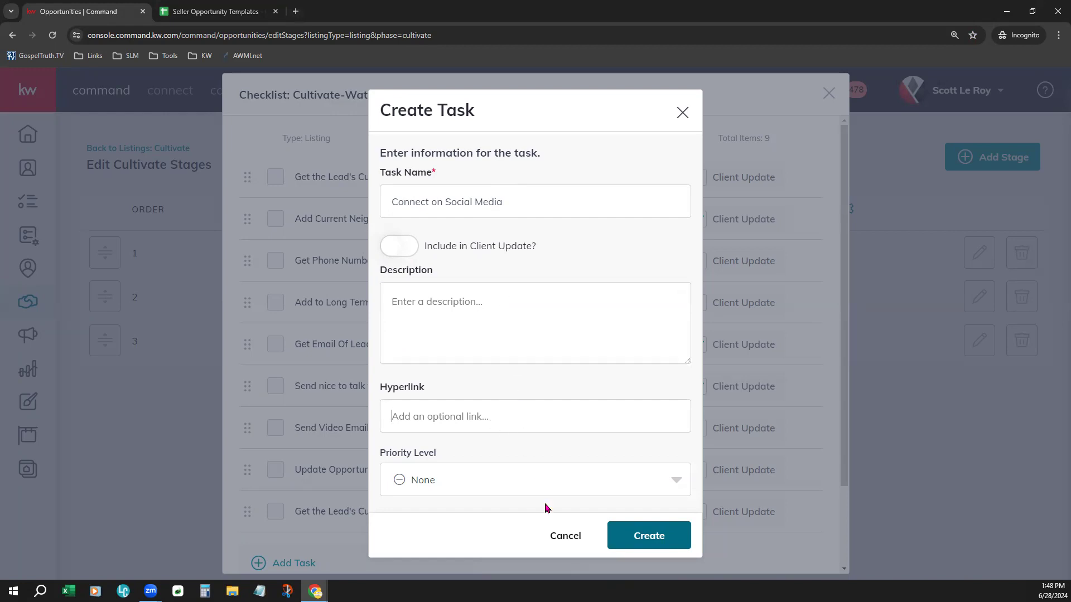
click(417, 481)
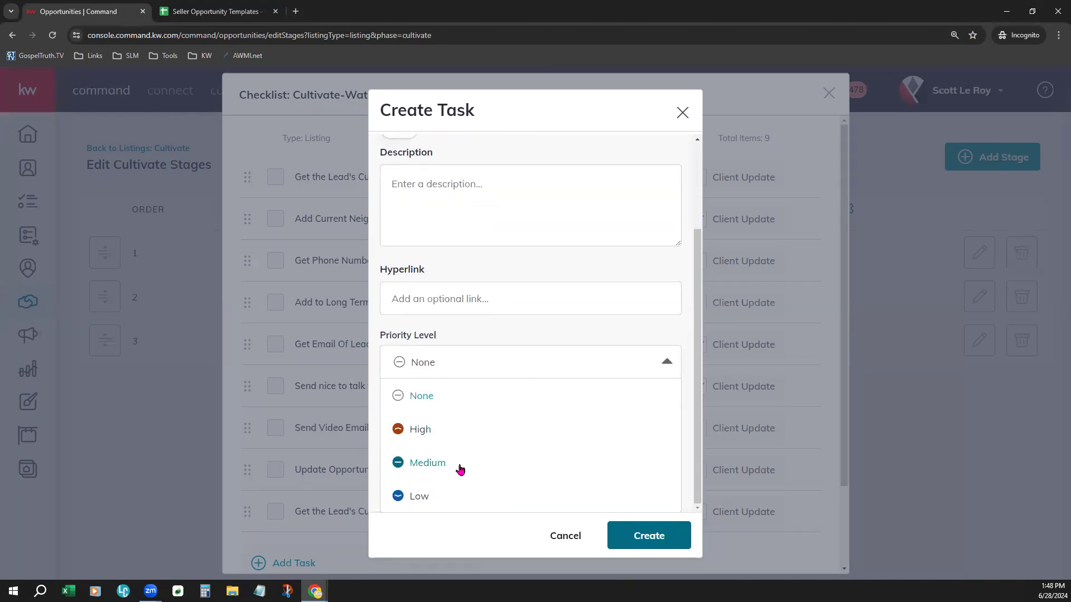
click(459, 469)
click(650, 537)
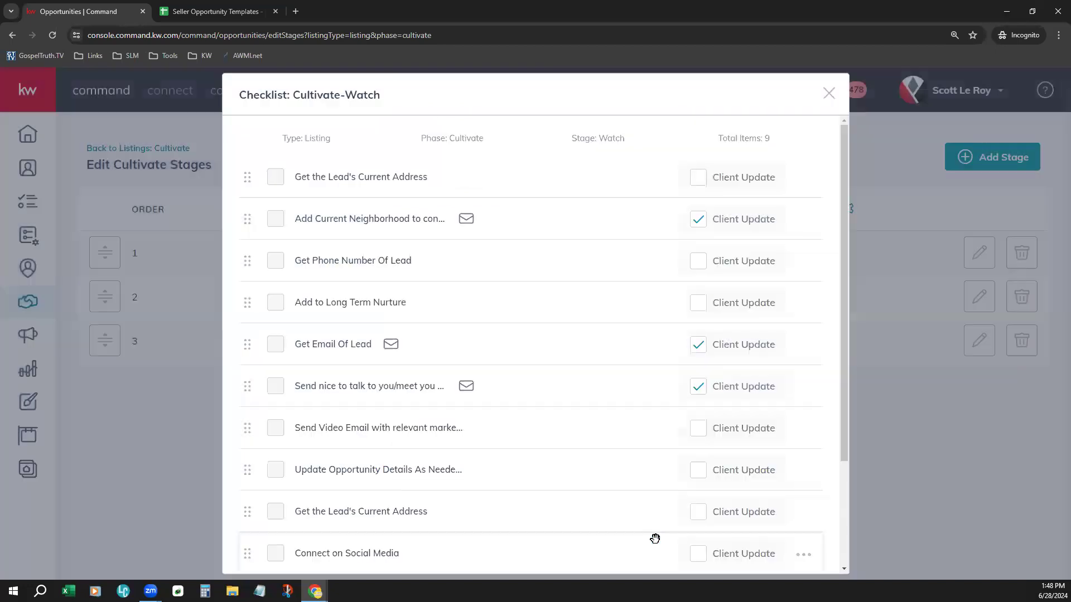
Step: Review the updated checklist, then scroll through the seller template spreadsheet's phase checklists
scroll(562, 425, down, 2)
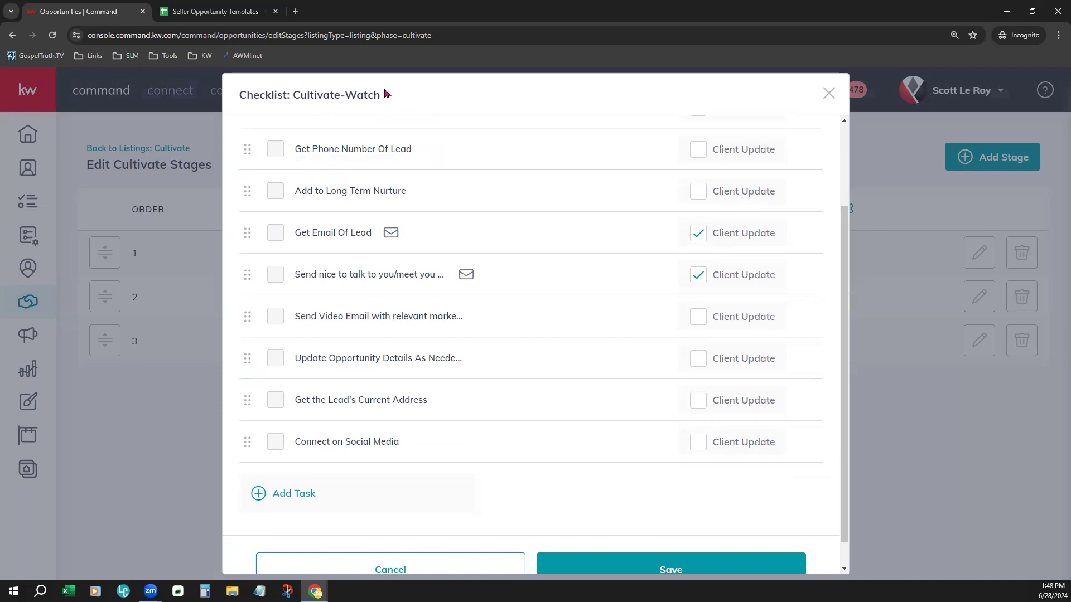
scroll(573, 358, up, 1)
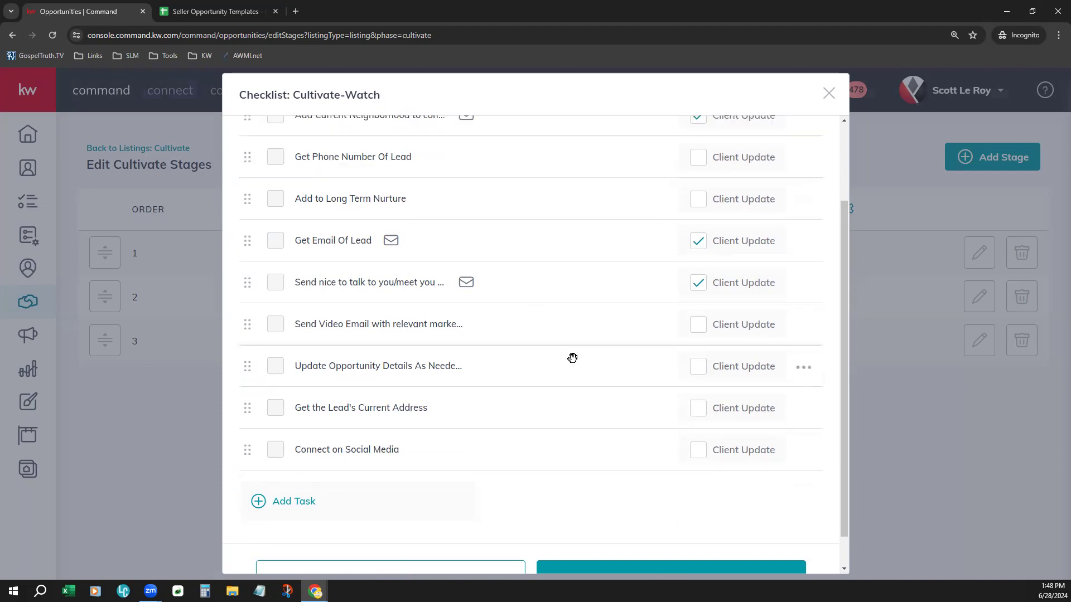
scroll(572, 357, up, 2)
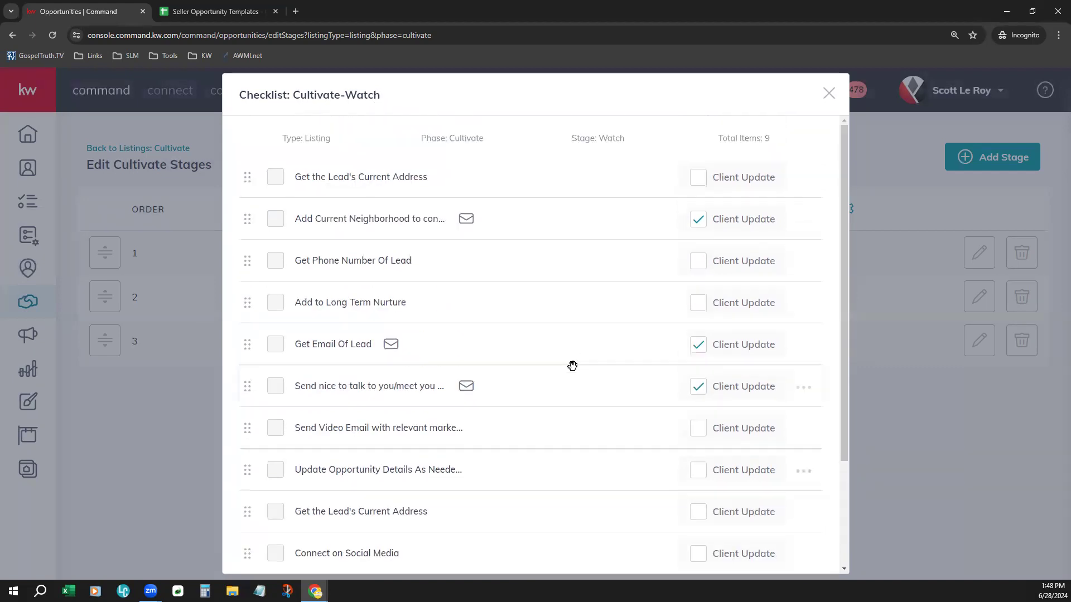
click(188, 6)
click(492, 392)
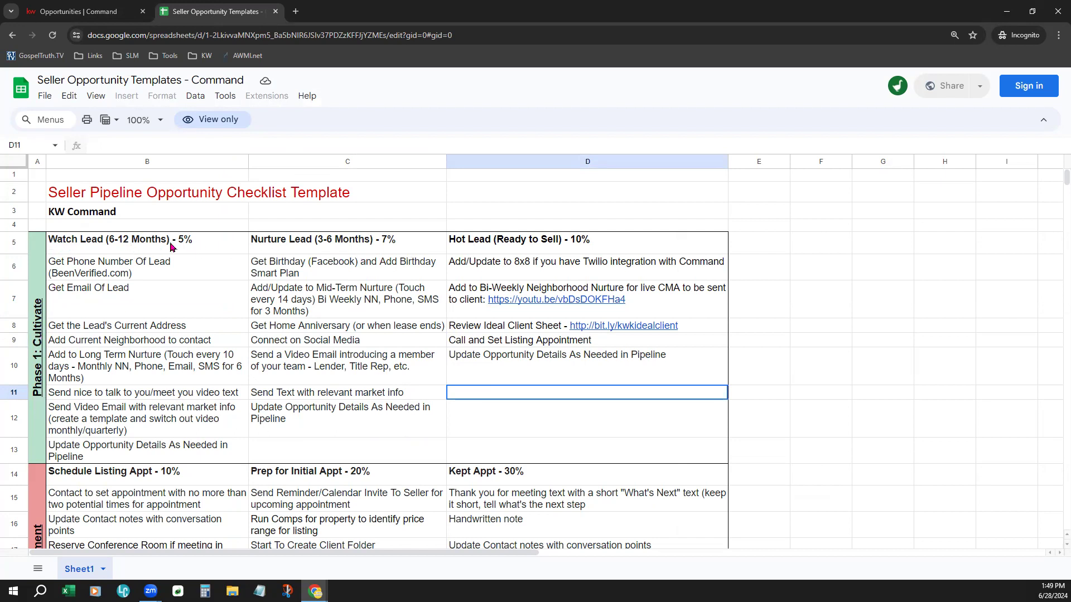
scroll(151, 372, down, 3)
scroll(150, 372, down, 3)
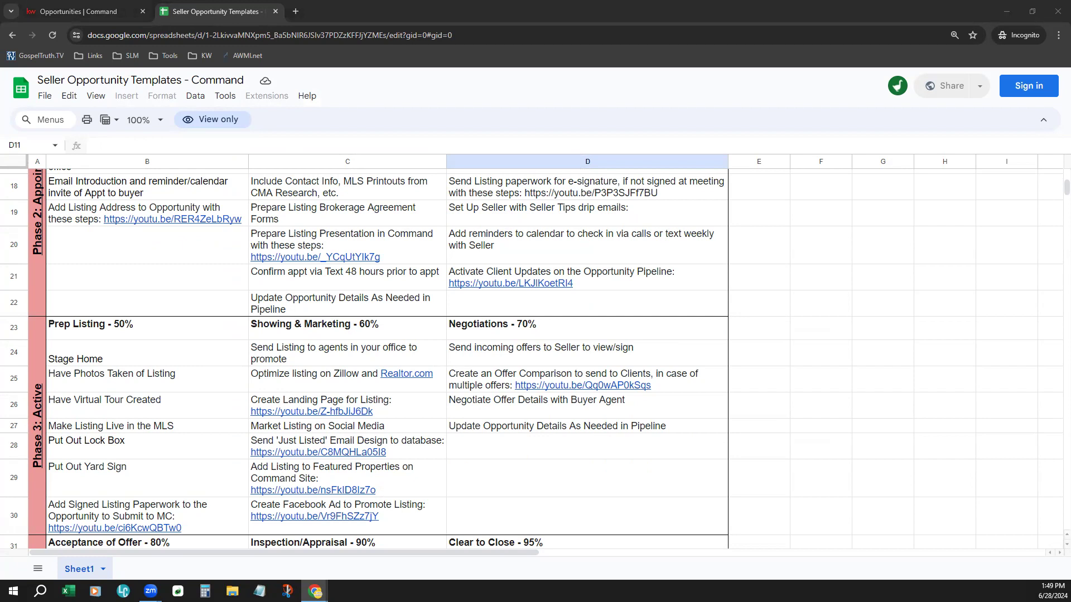
Step: Open the Buyer Pipeline Opportunity Templates spreadsheet from its pasted link in a new tab
click(293, 10)
key(Return)
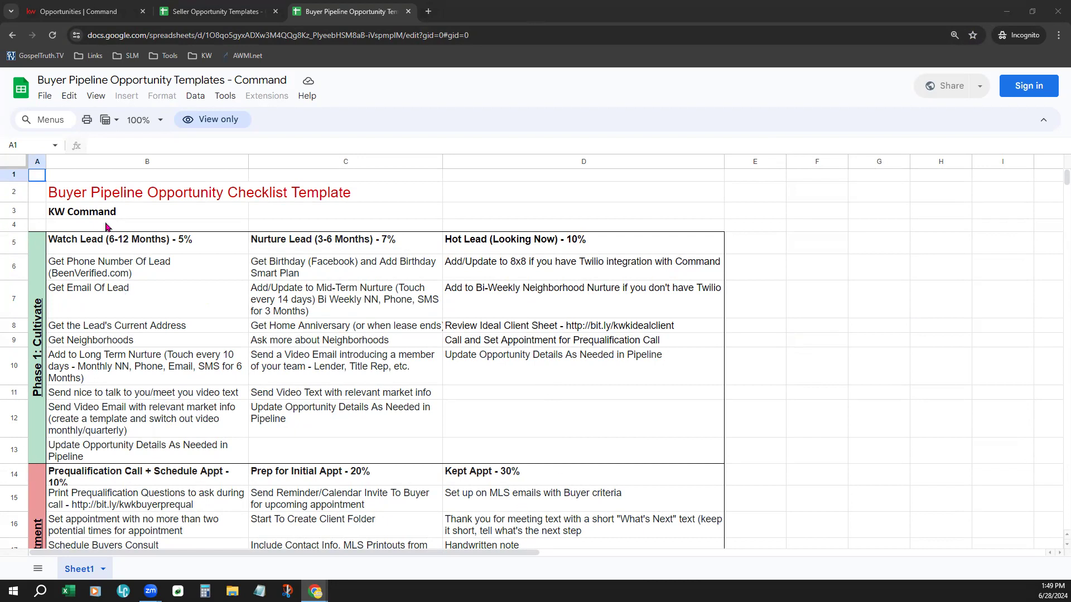
Step: Close the Watch checklist and open the Stages & Checklists editor for the Appointment phase
click(95, 14)
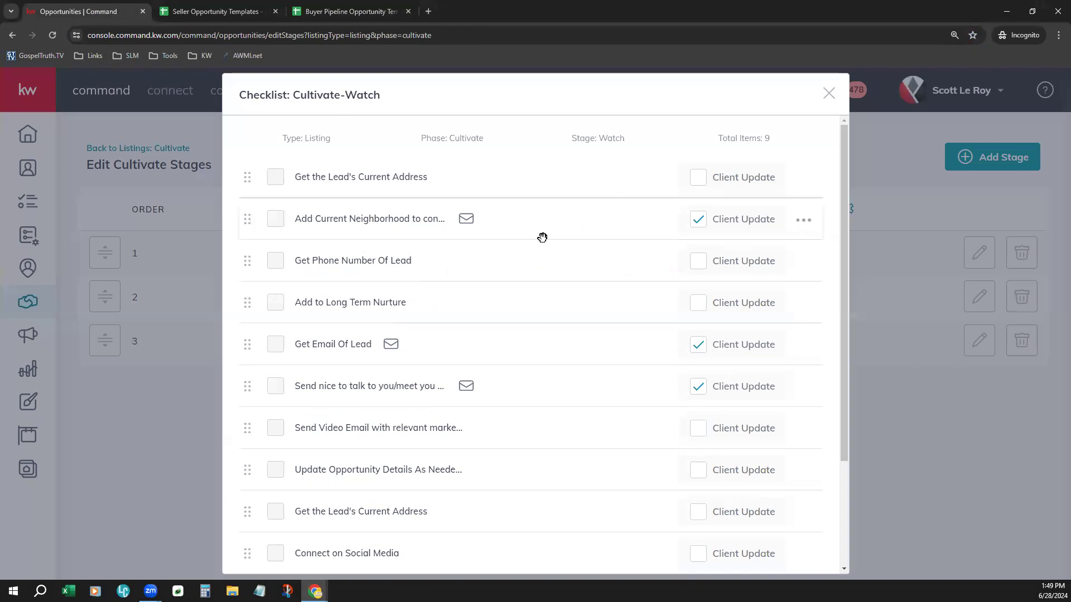
click(829, 92)
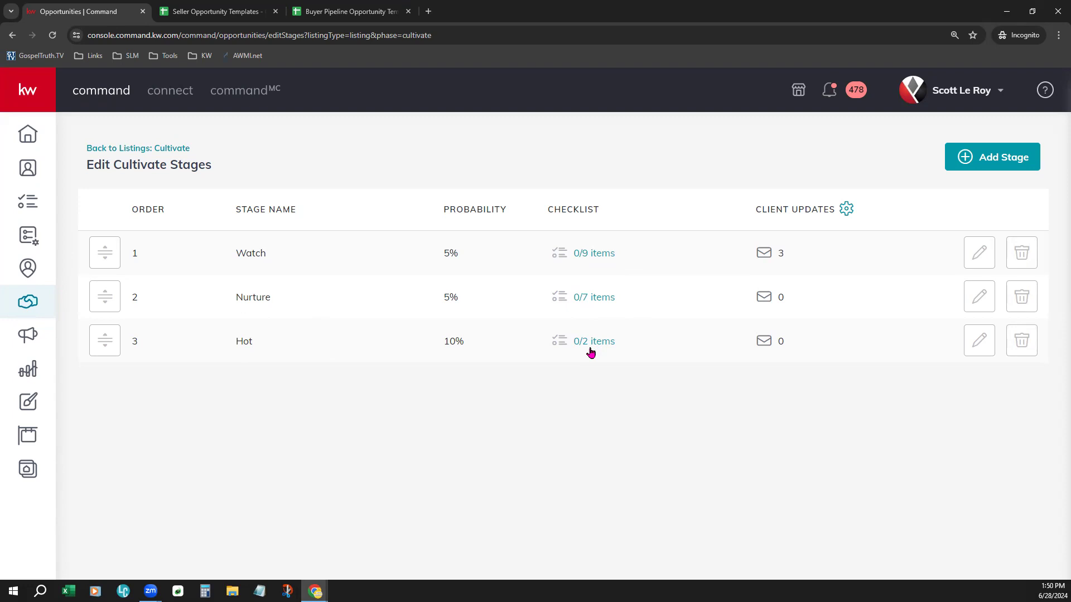
click(149, 149)
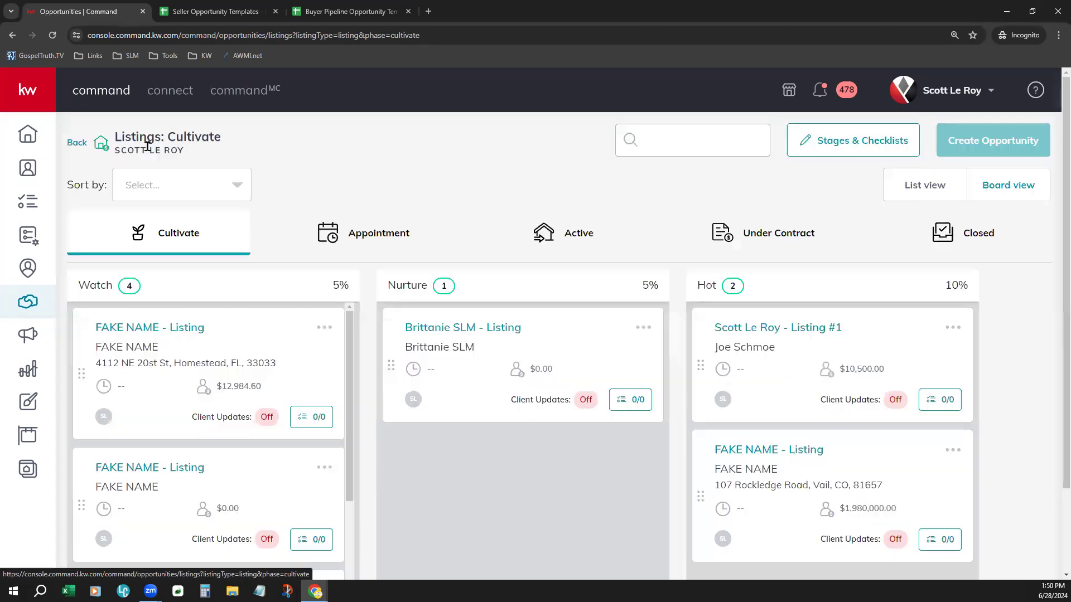
click(381, 232)
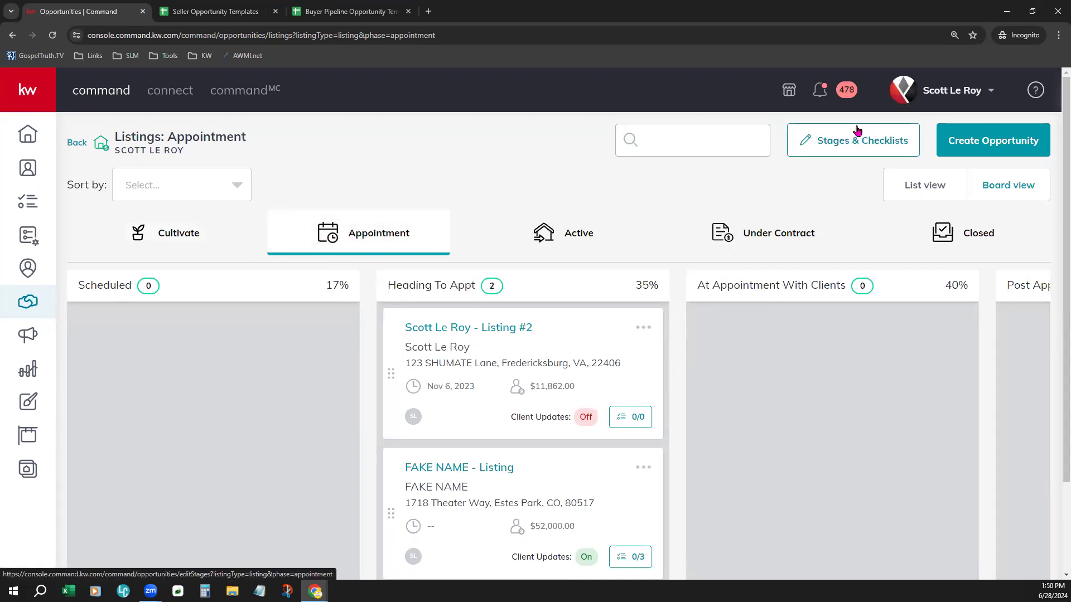
click(857, 143)
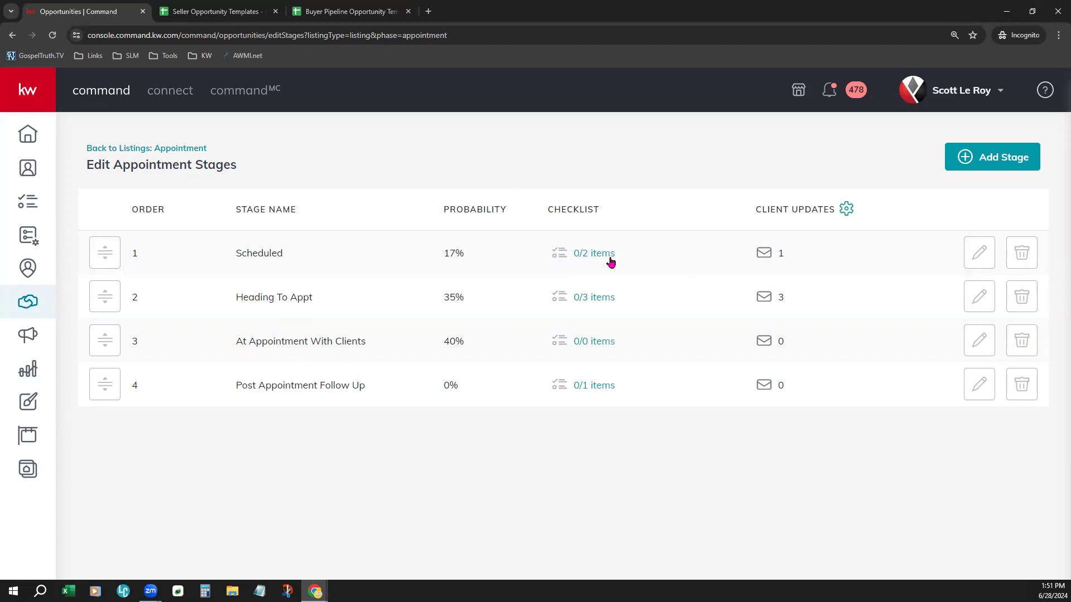
Step: Open the opportunity Client Update settings from the Opportunities dashboard and review them
click(30, 303)
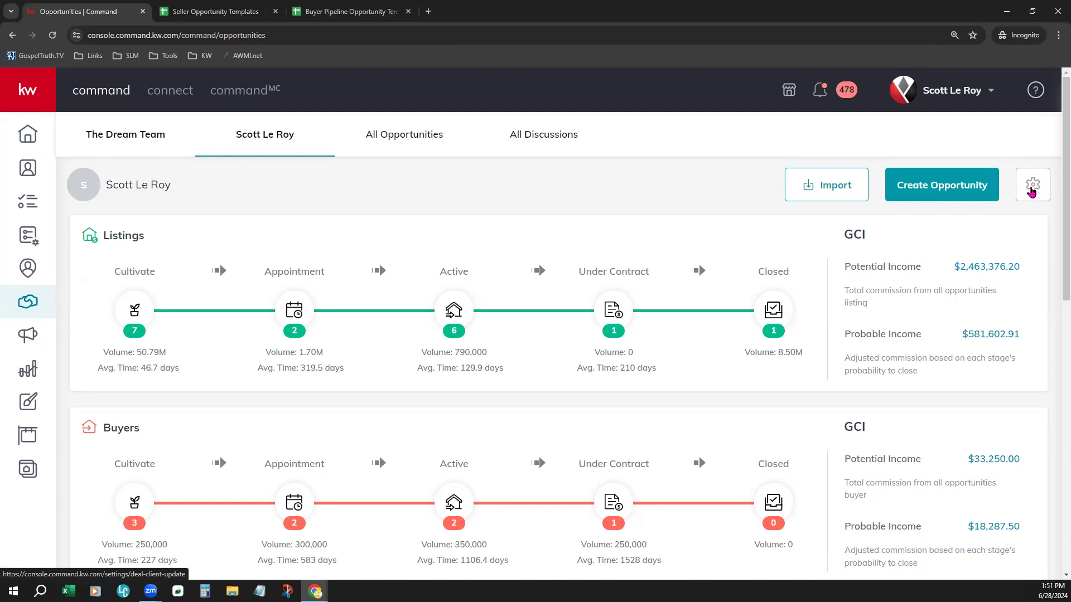
click(1031, 192)
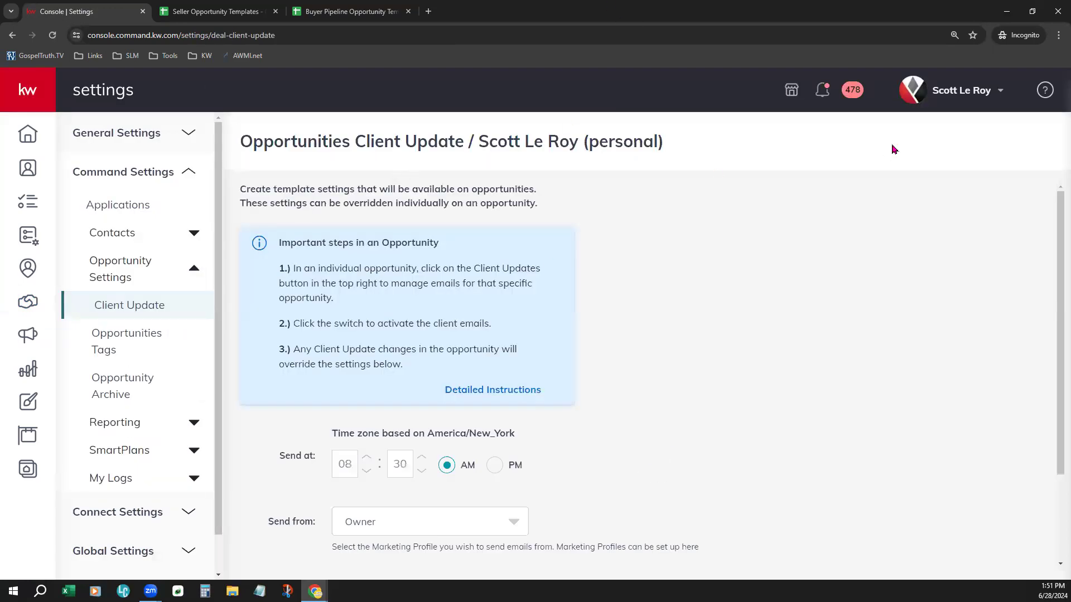
click(953, 98)
scroll(686, 333, down, 2)
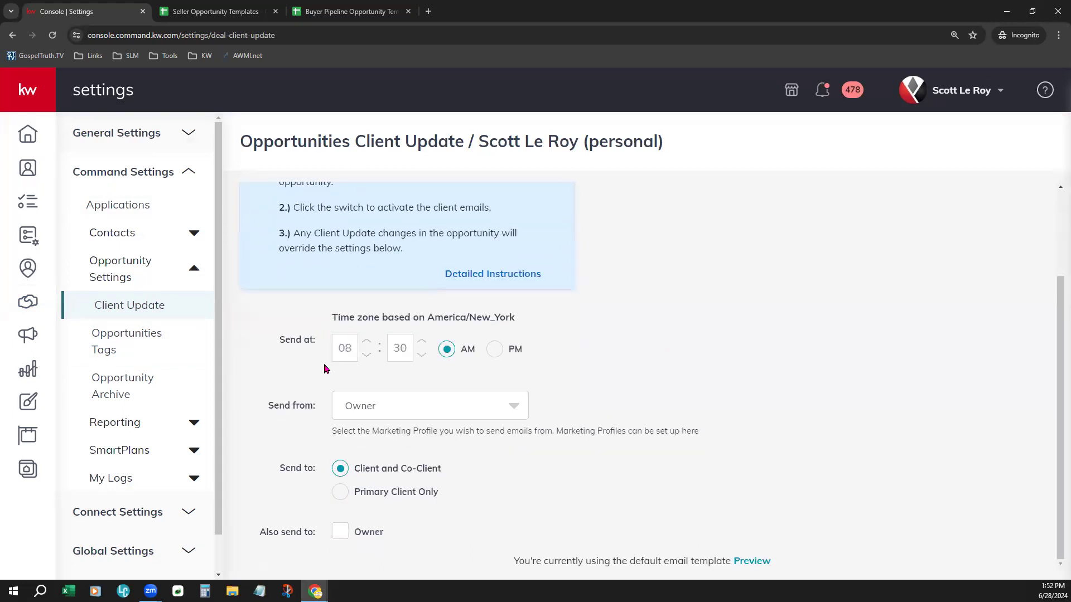
Step: Examine the Client Update time zone, send time and recipient options on the settings page
drag(337, 313, 538, 326)
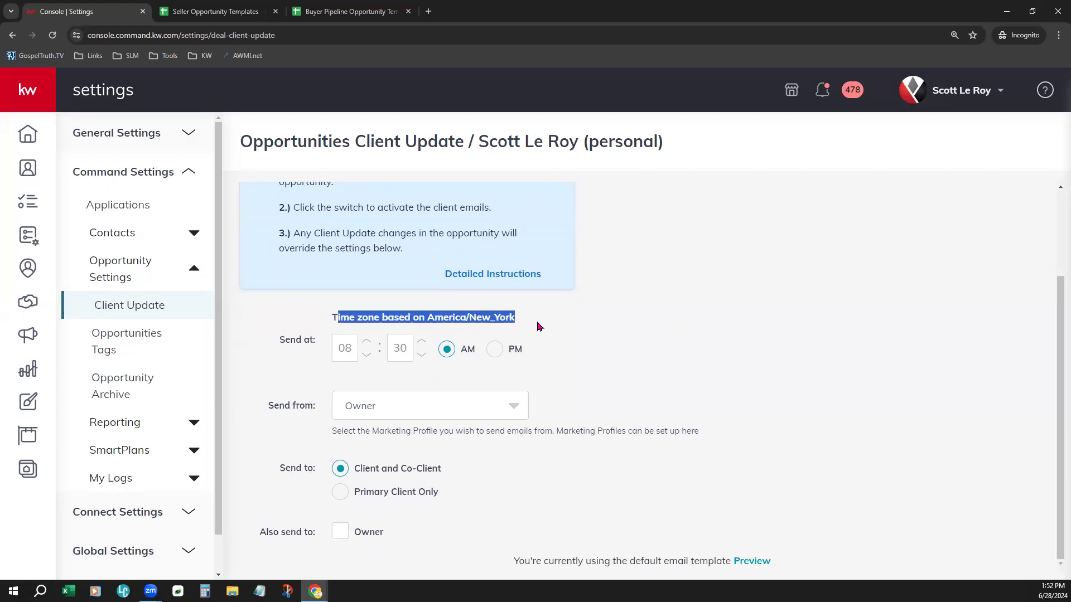
click(539, 326)
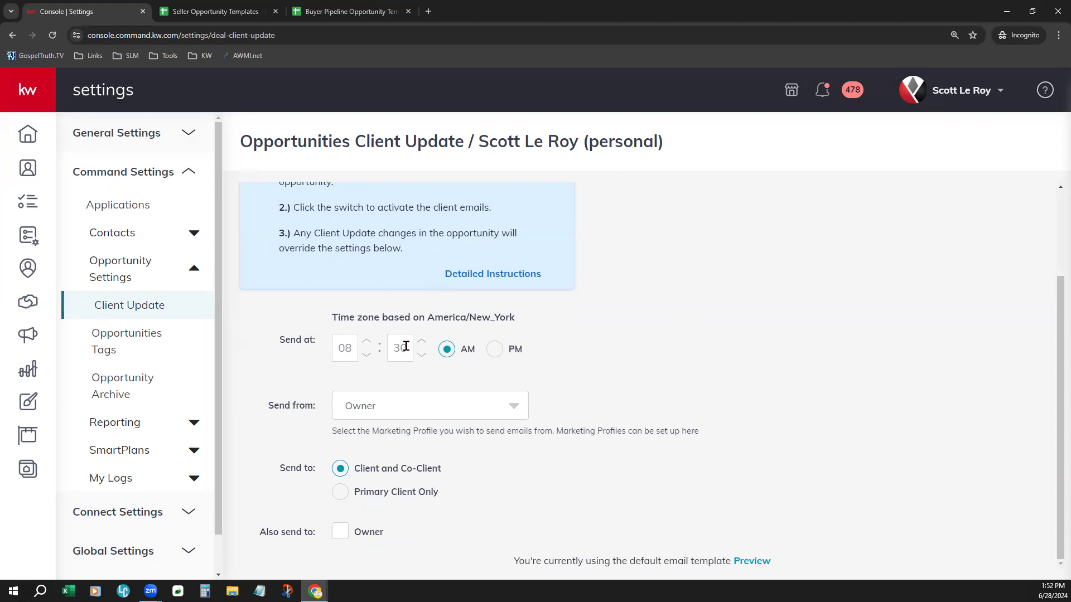
click(341, 351)
click(646, 383)
scroll(647, 384, up, 2)
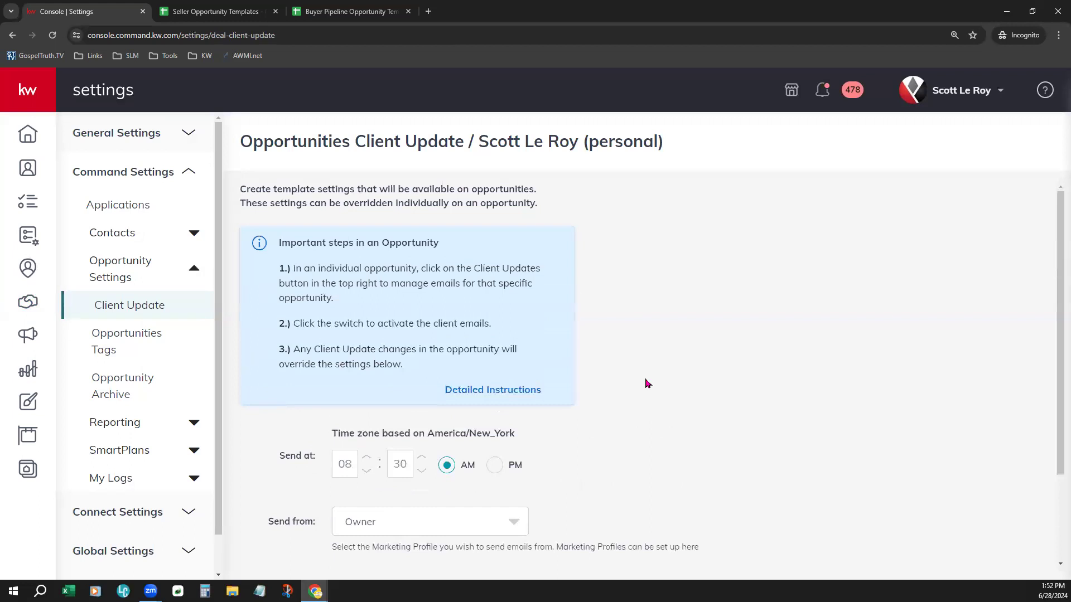
scroll(647, 383, down, 2)
scroll(647, 383, up, 2)
scroll(647, 384, down, 2)
scroll(647, 384, up, 2)
scroll(647, 384, down, 2)
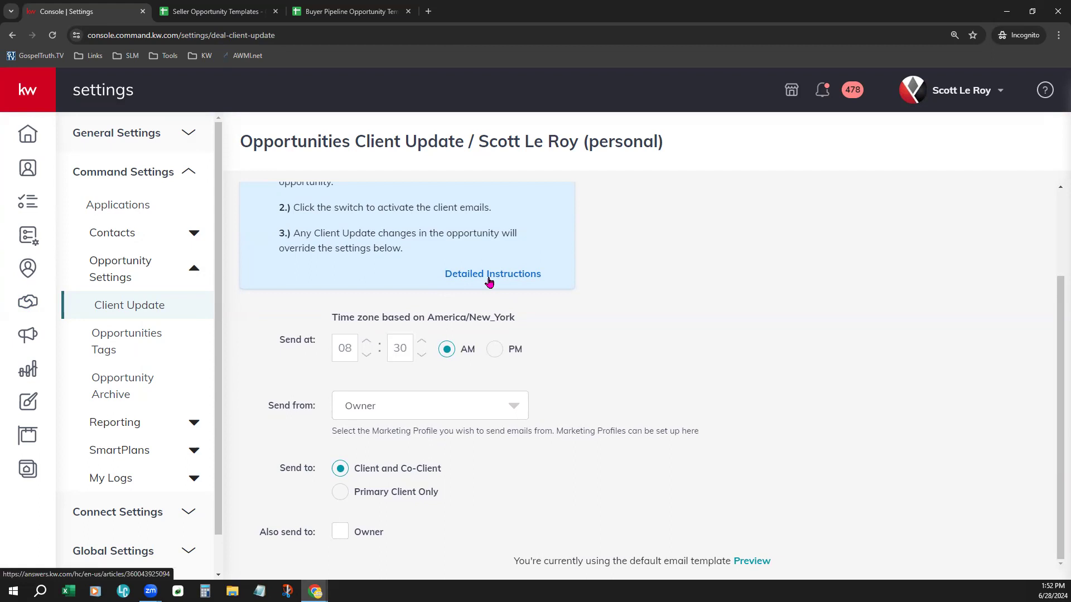
Step: Set the default client update send time to 10:30 AM
click(367, 359)
click(368, 359)
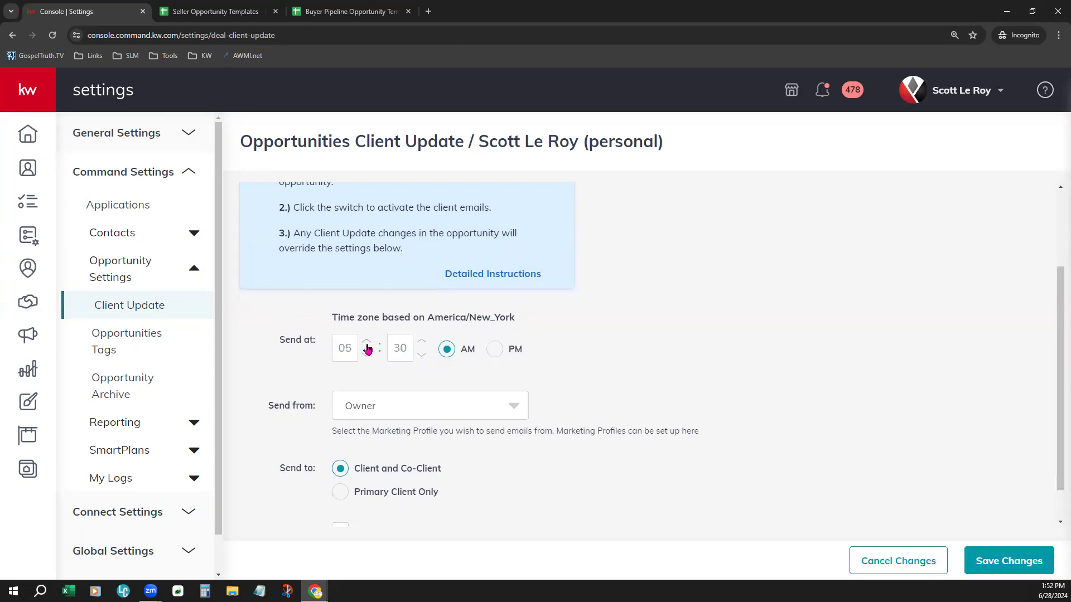
click(366, 343)
click(366, 343)
click(367, 343)
scroll(687, 372, down, 1)
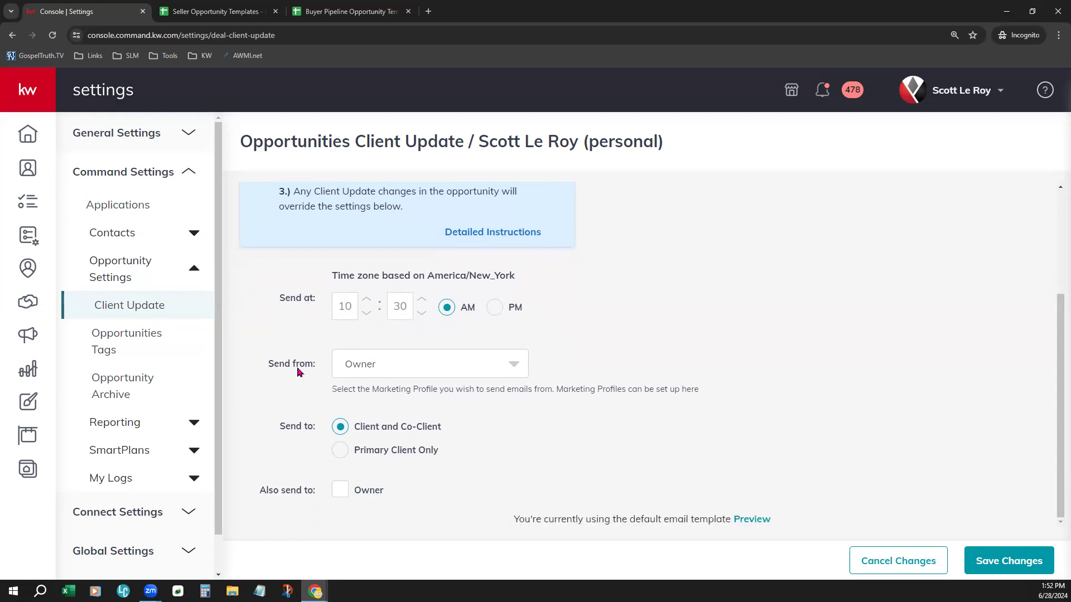
Step: Open the Send from options and examine the Also send to Owner option
click(477, 371)
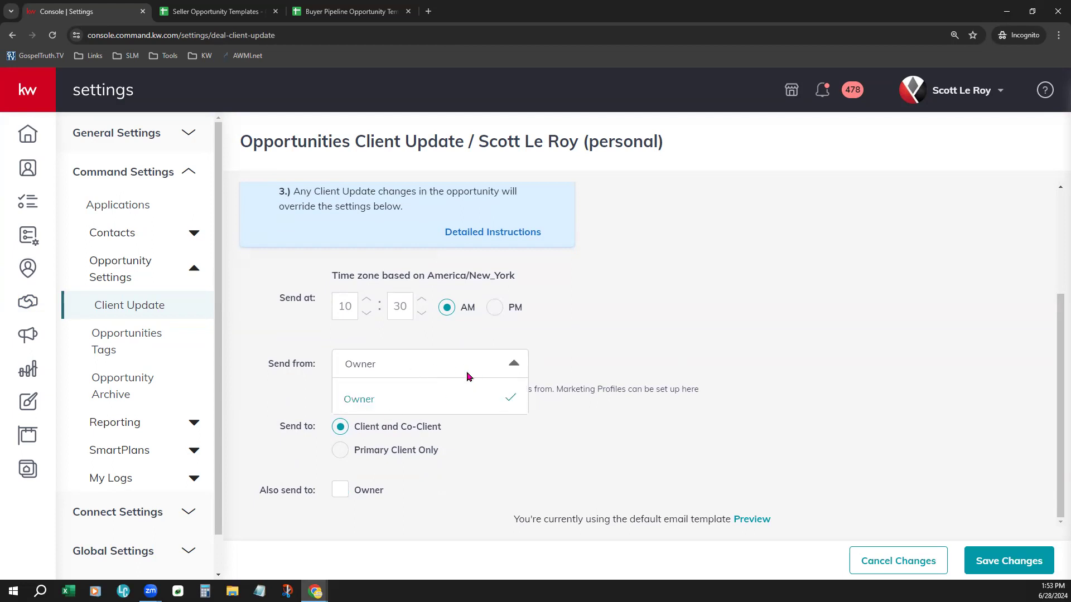
click(617, 347)
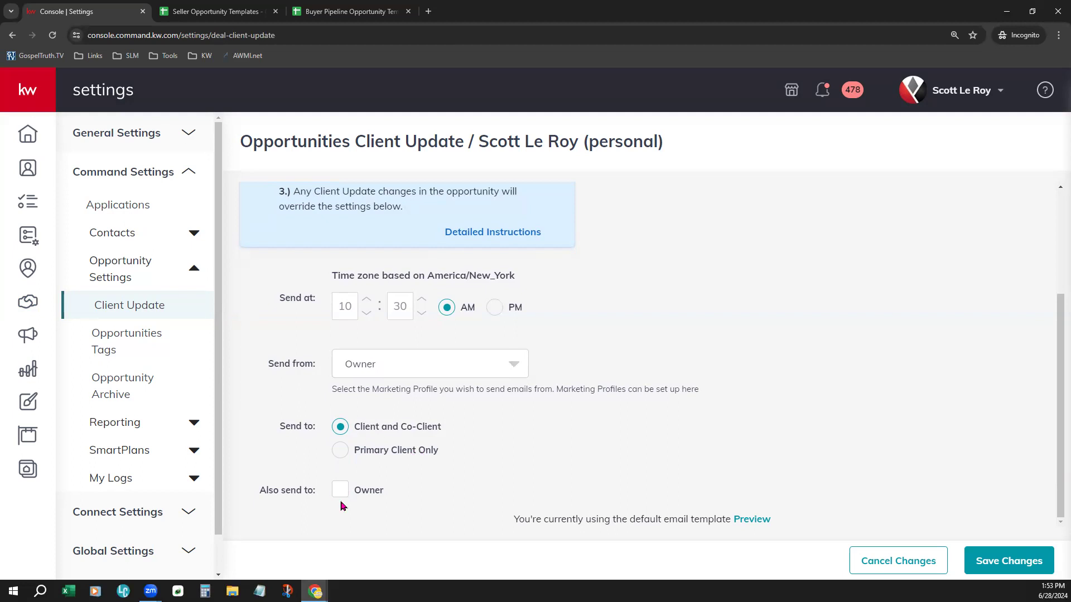
drag(268, 495, 315, 502)
click(322, 518)
click(337, 500)
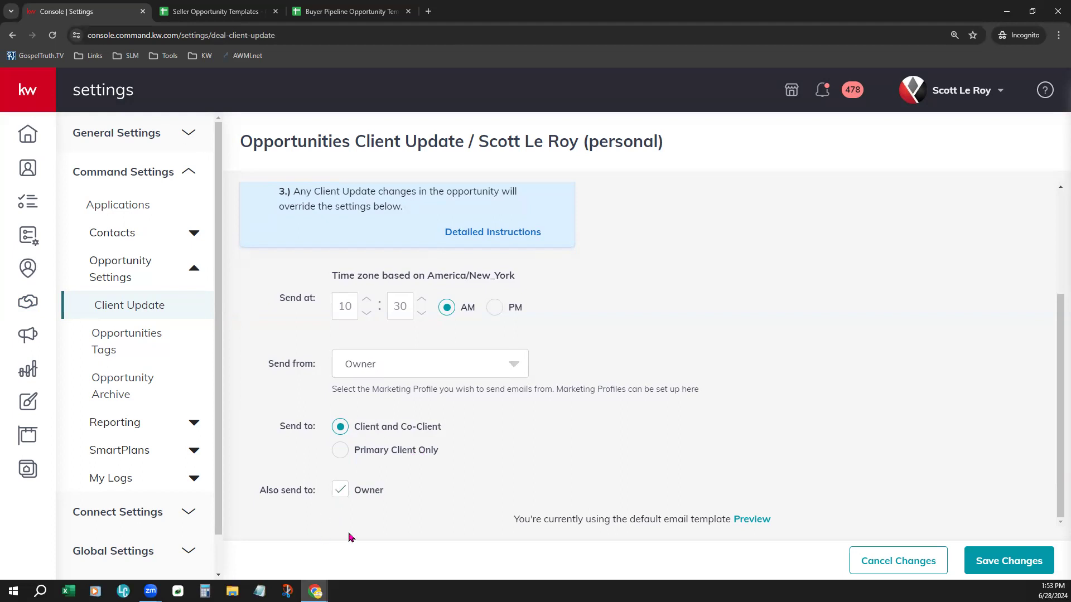
click(337, 498)
click(342, 489)
click(339, 497)
Step: Preview the default client update email template, scroll through it and close the preview
click(751, 519)
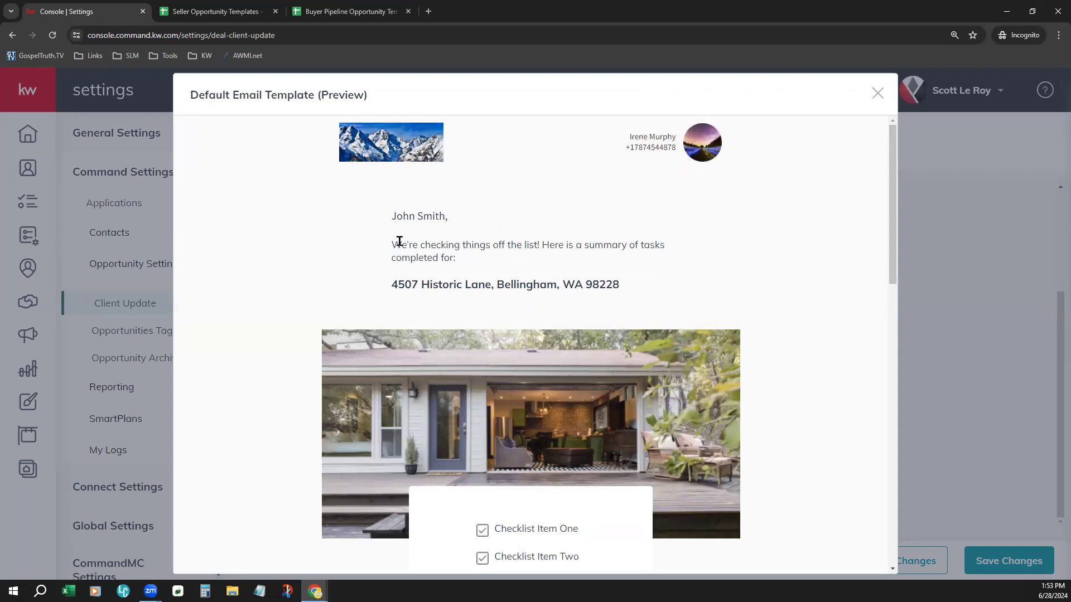
drag(392, 245, 467, 263)
click(730, 257)
scroll(812, 368, down, 3)
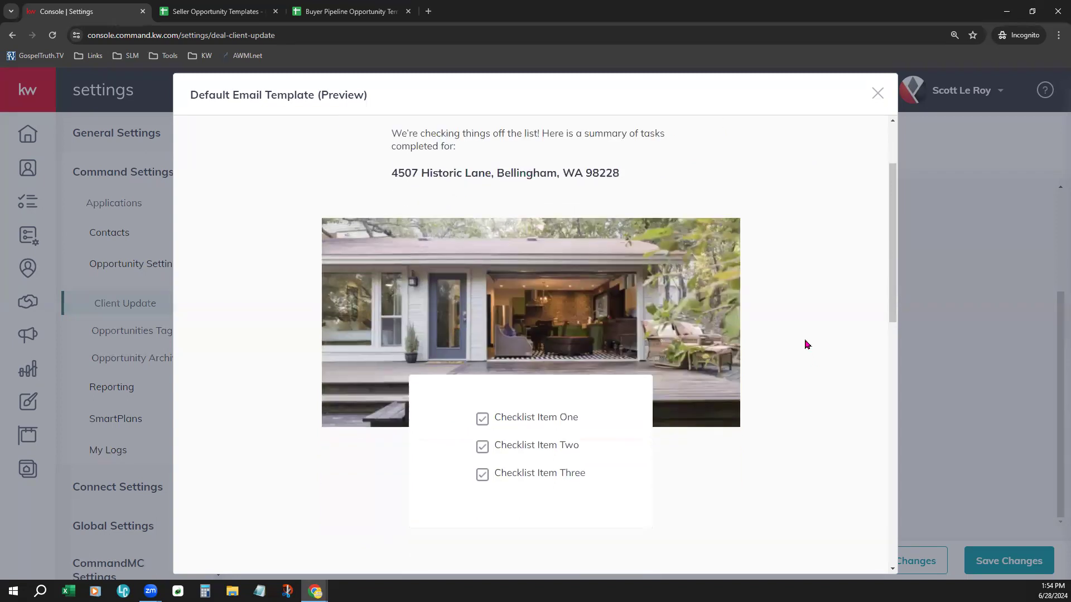
scroll(807, 344, down, 2)
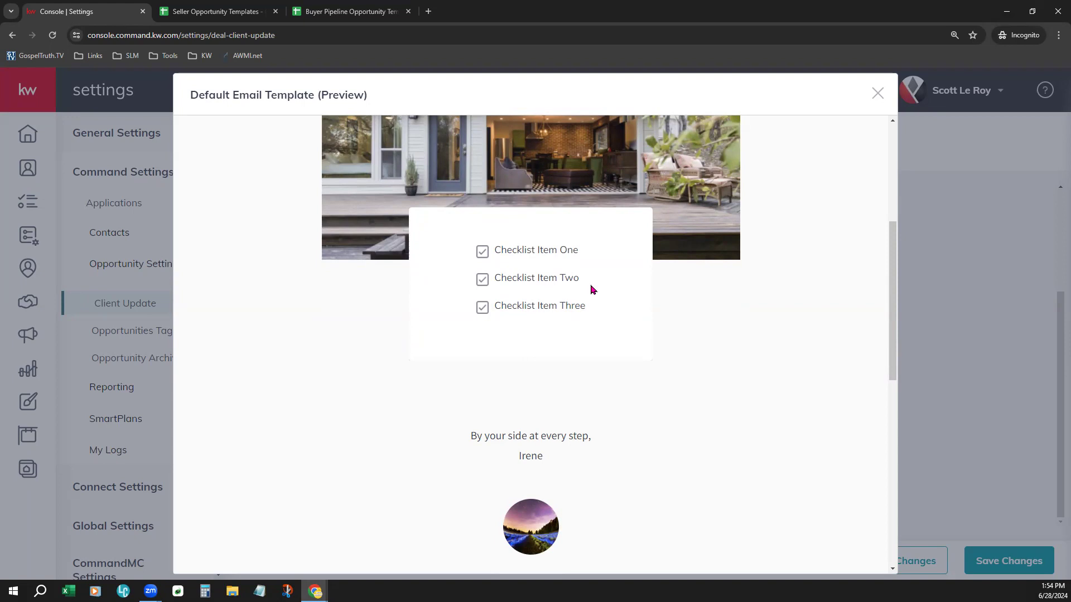
scroll(647, 329, down, 5)
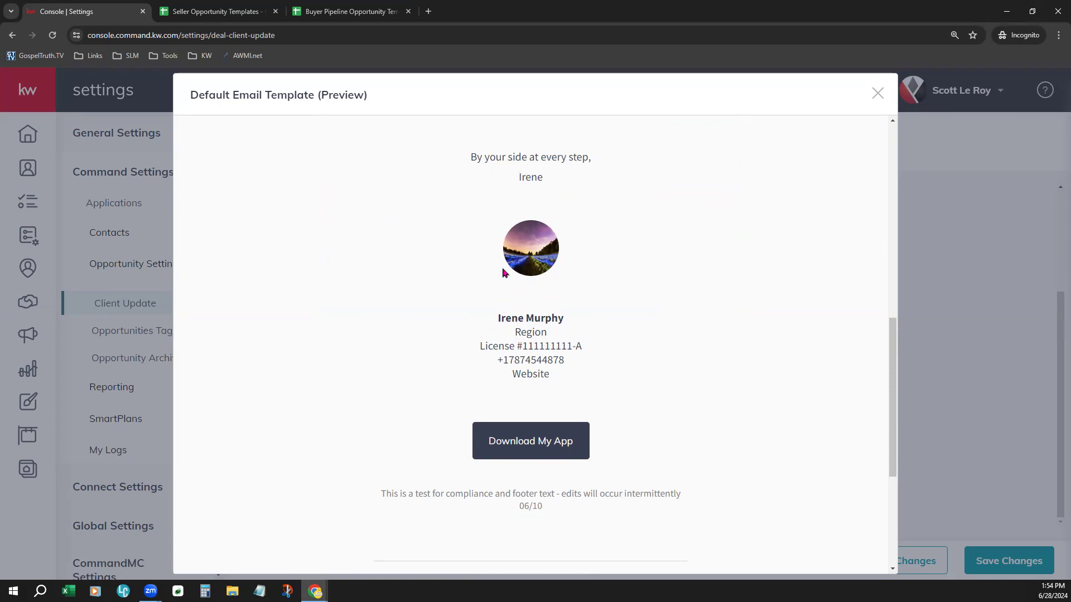
scroll(641, 388, down, 1)
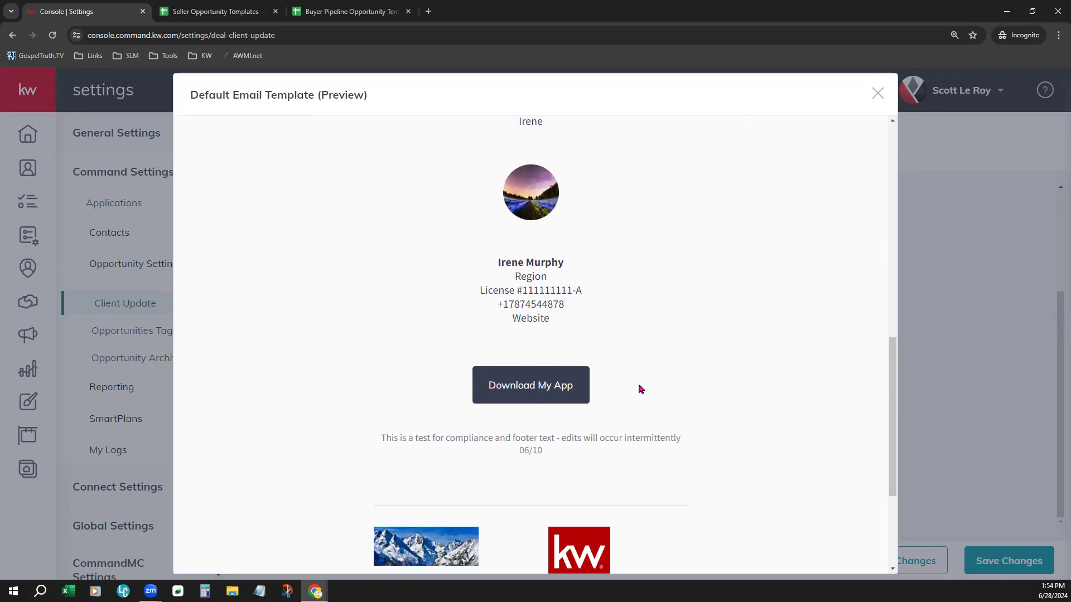
scroll(641, 389, down, 3)
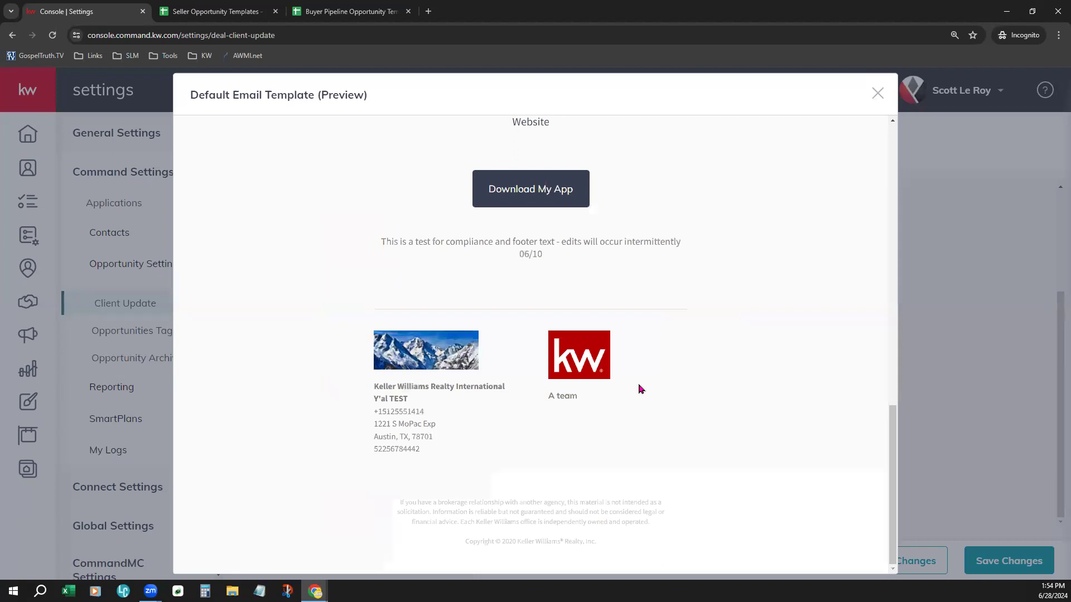
click(877, 94)
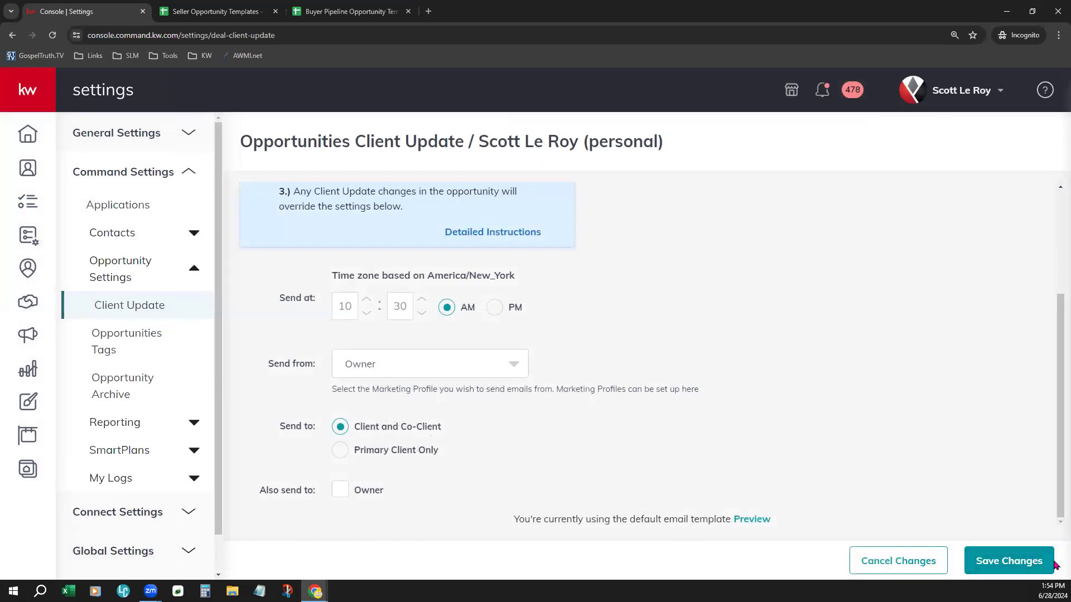
Step: Return to the Opportunities dashboard, leaving the Client Update settings page without saving
scroll(895, 462, up, 2)
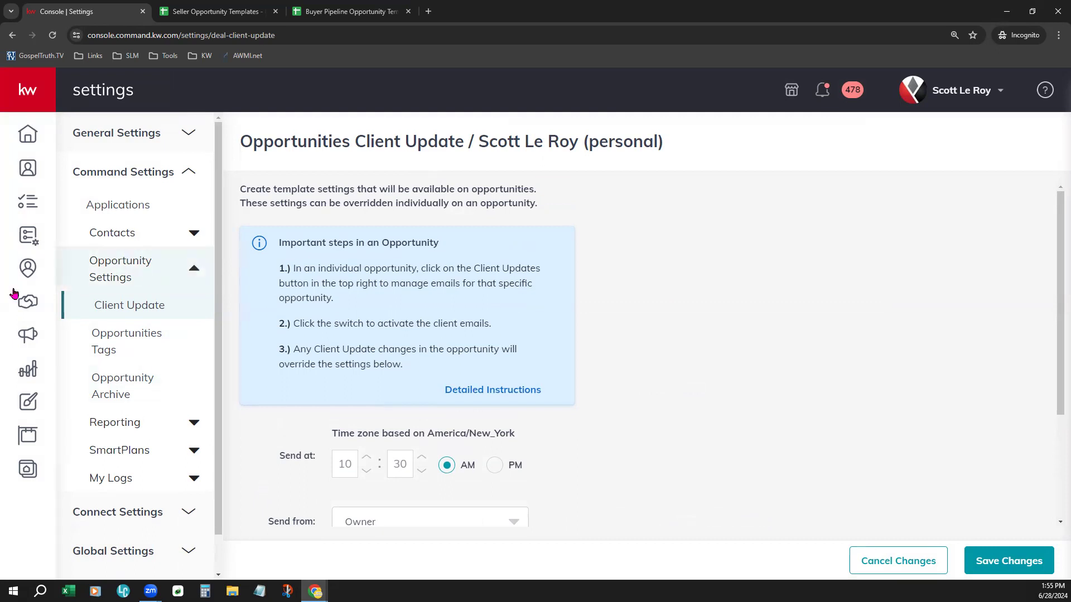
click(35, 306)
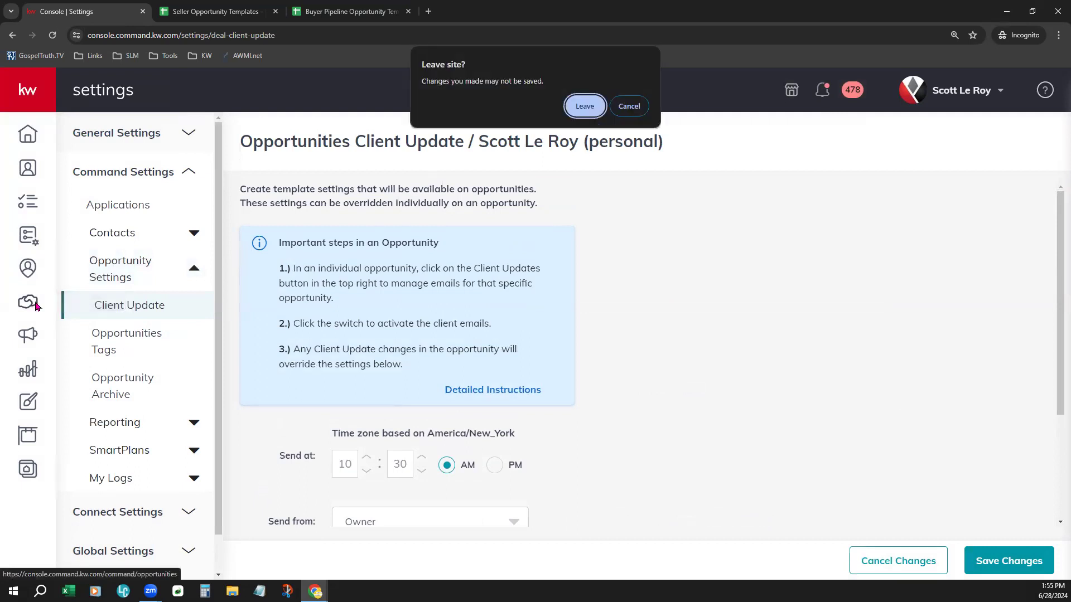
click(591, 105)
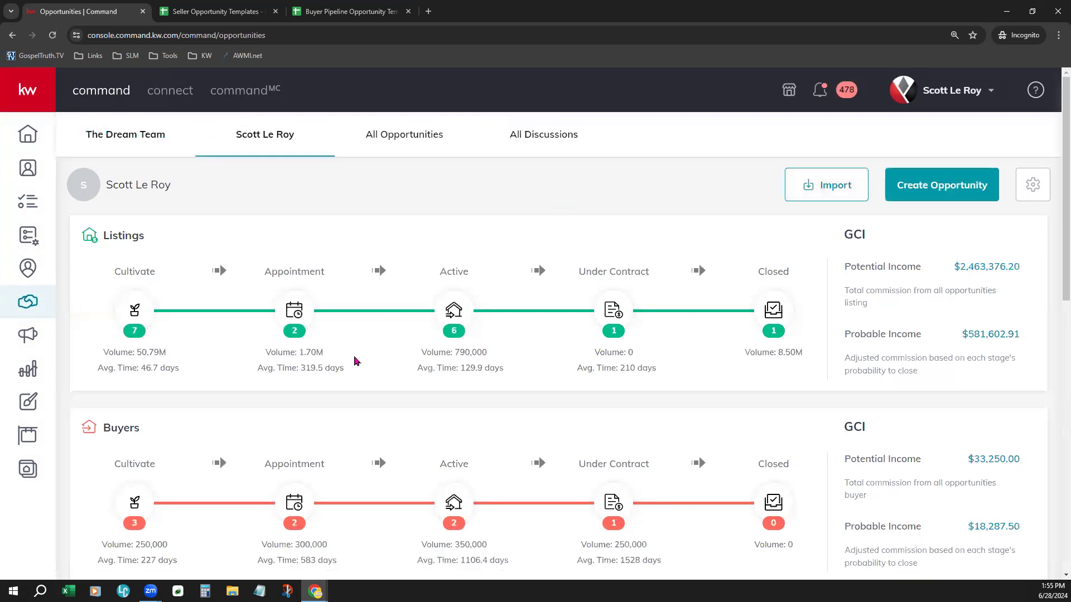
Step: Open the Listings Cultivate phase's Stages & Checklists editor and the Watch stage checklist
click(136, 313)
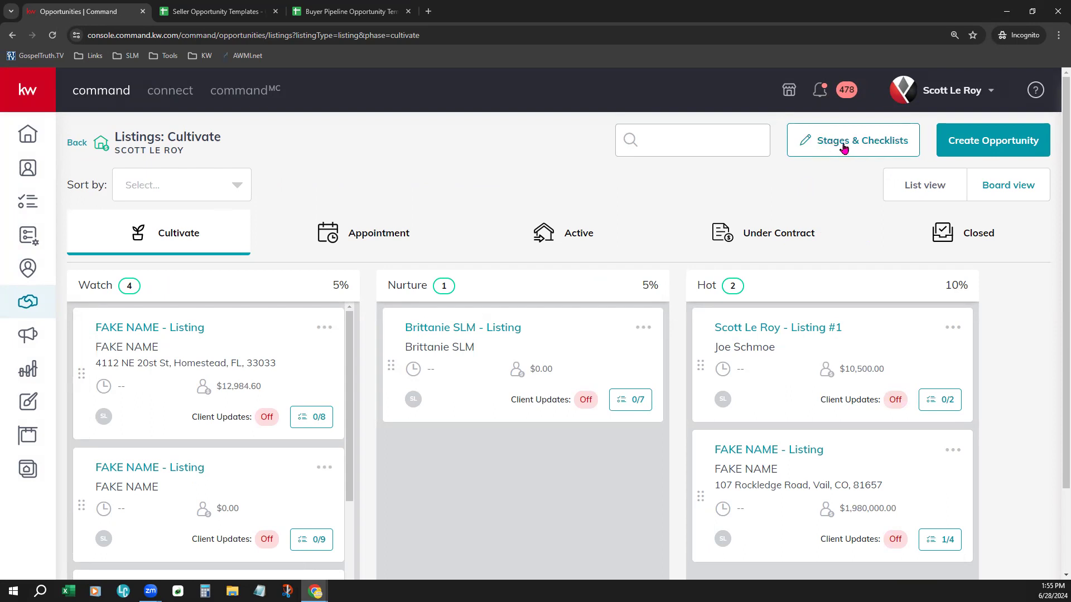
click(886, 137)
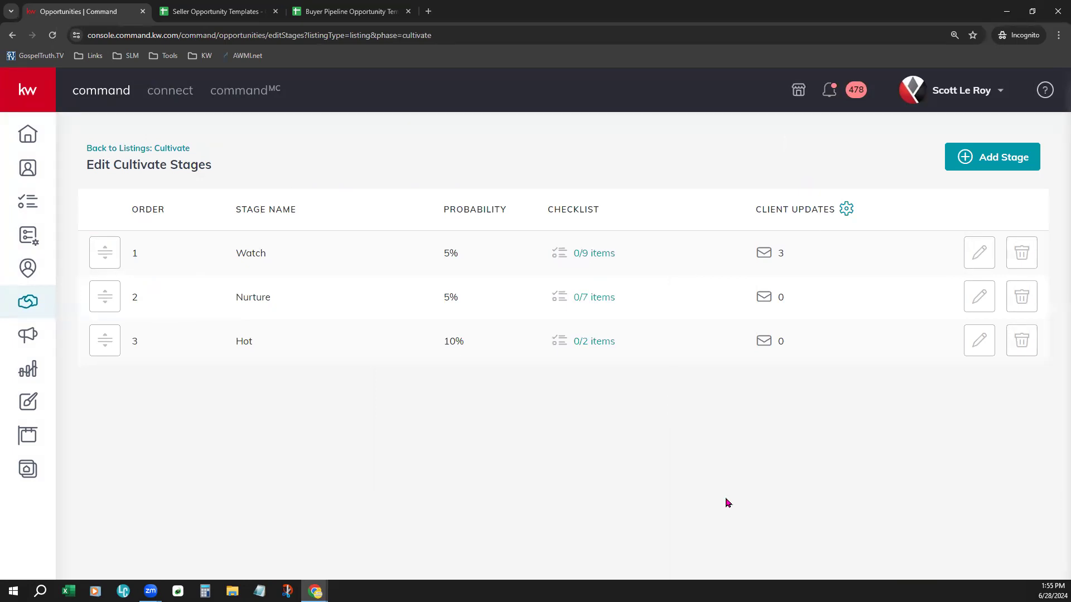
click(611, 256)
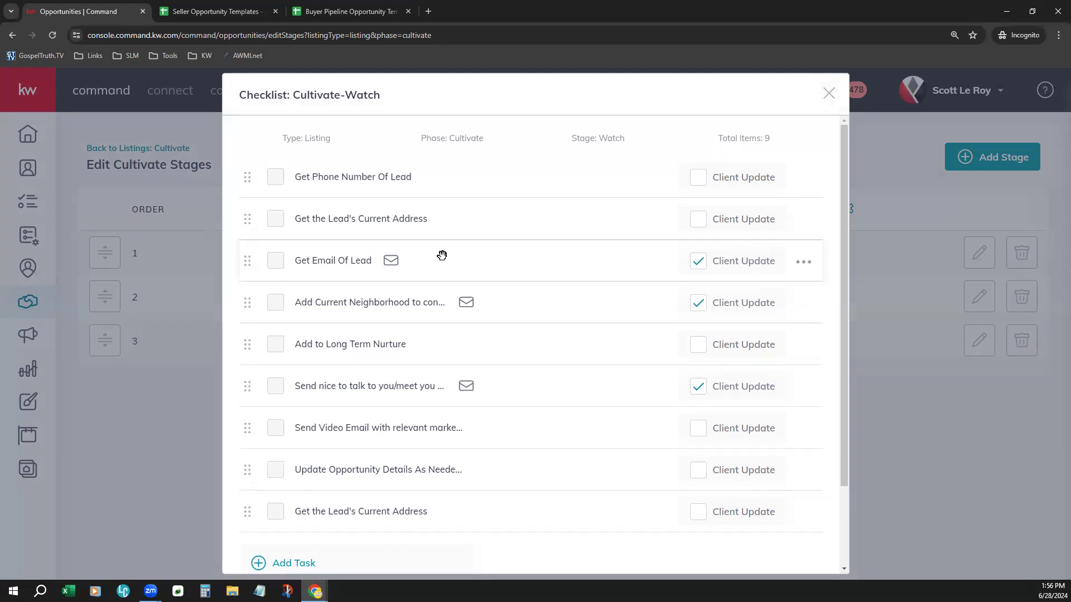
Step: Switch client updates off for Get Email Of Lead and Send nice to talk, on for Update Opportunity Details and the last address task, then save
click(699, 263)
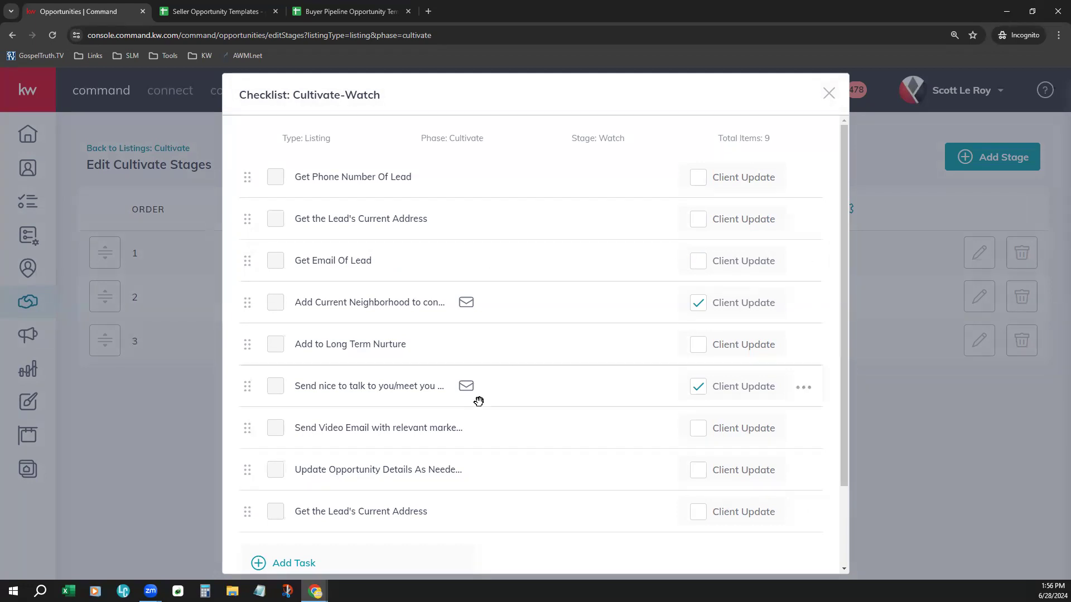
scroll(517, 373, down, 2)
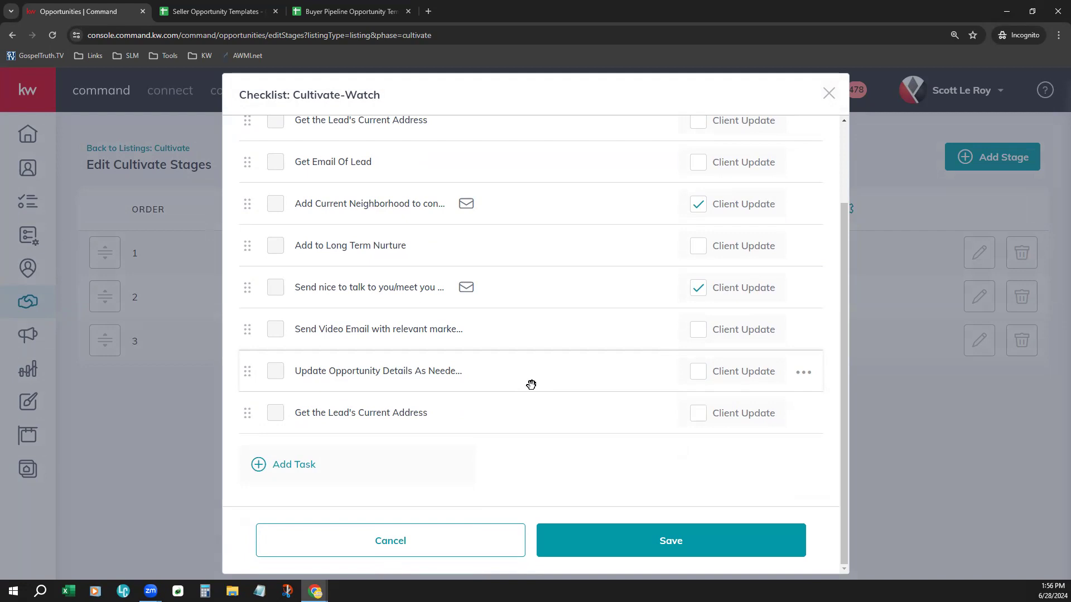
click(699, 414)
click(698, 371)
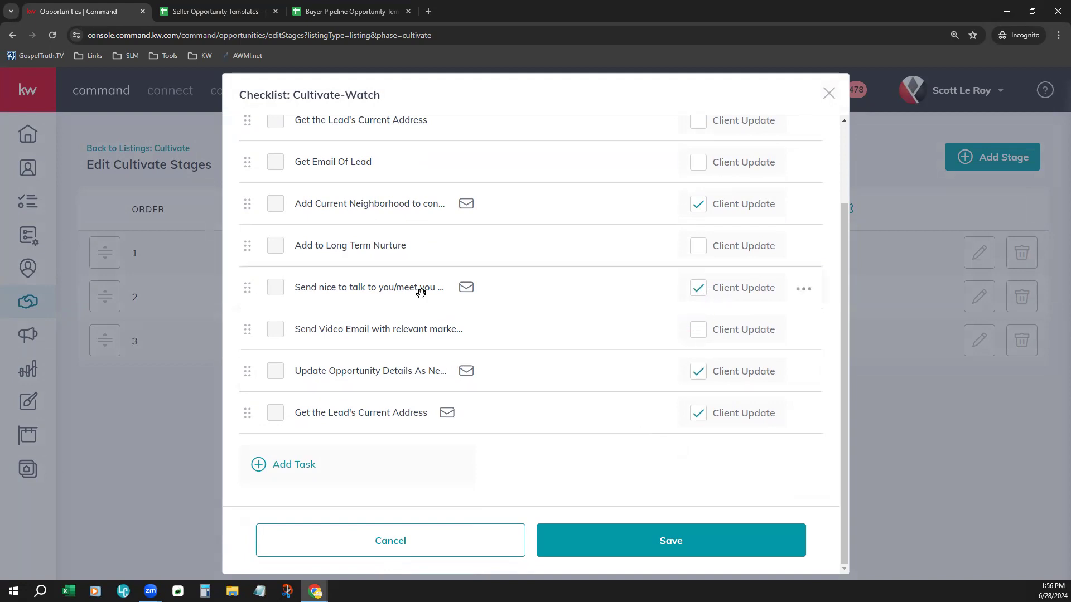
click(700, 293)
click(686, 536)
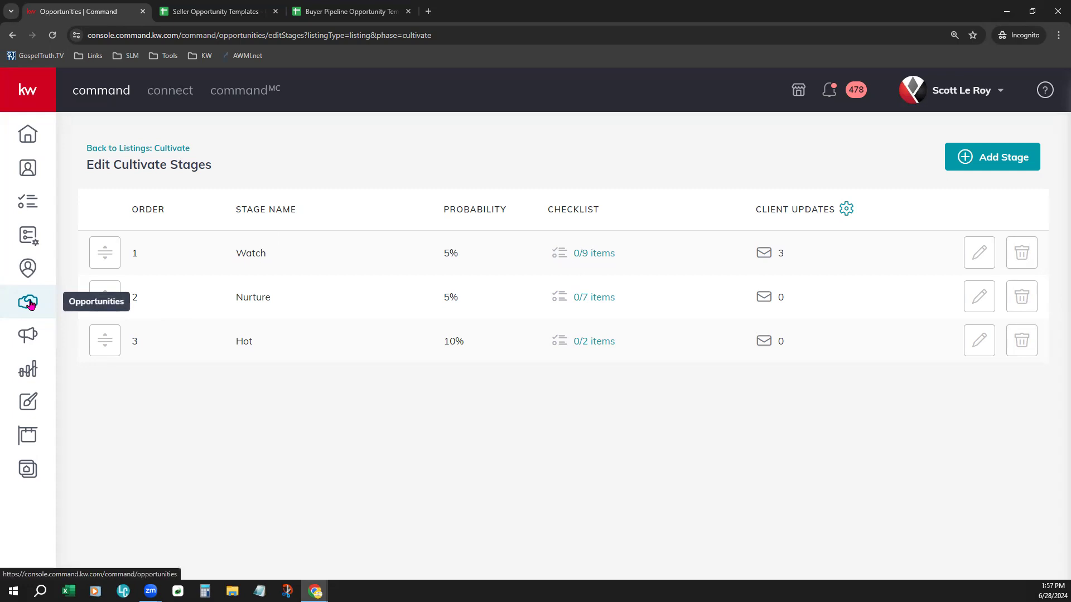
Step: Open the Listings Cultivate board from the Opportunities dashboard and browse its stage columns
click(29, 304)
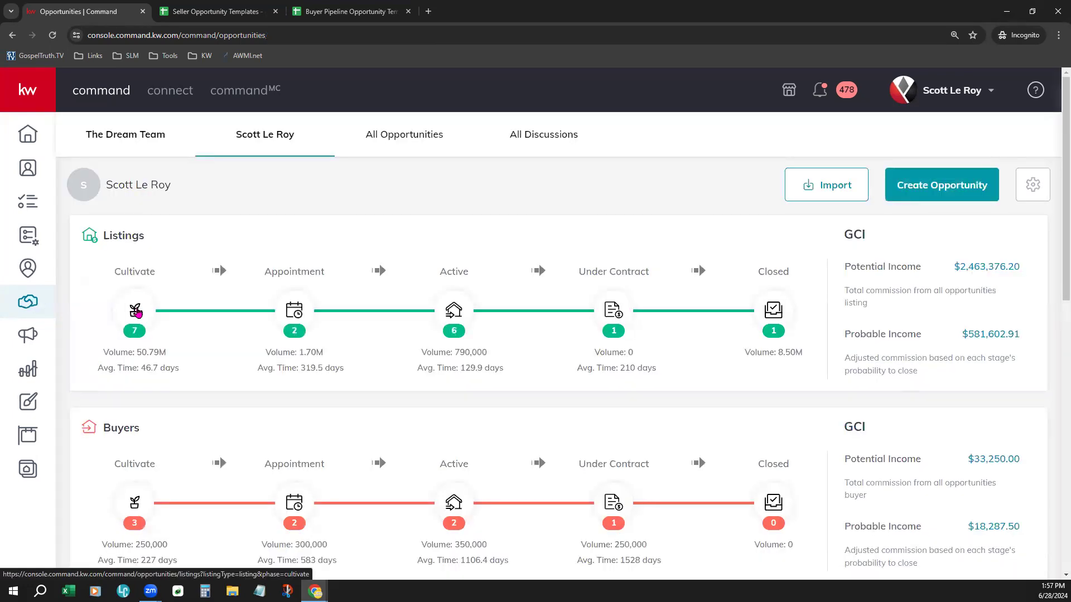
click(135, 309)
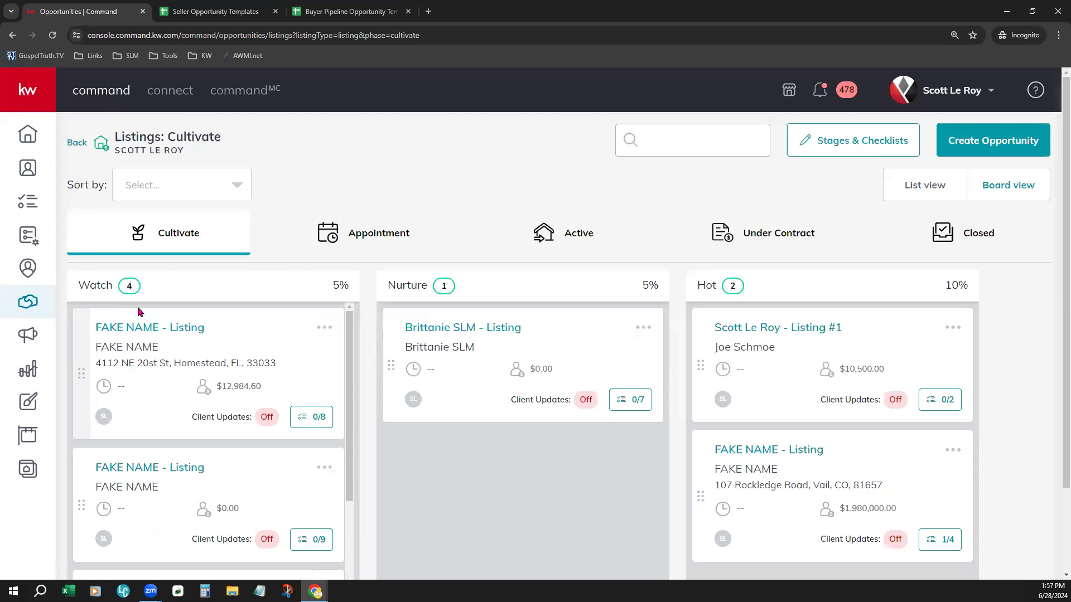
scroll(629, 476, down, 1)
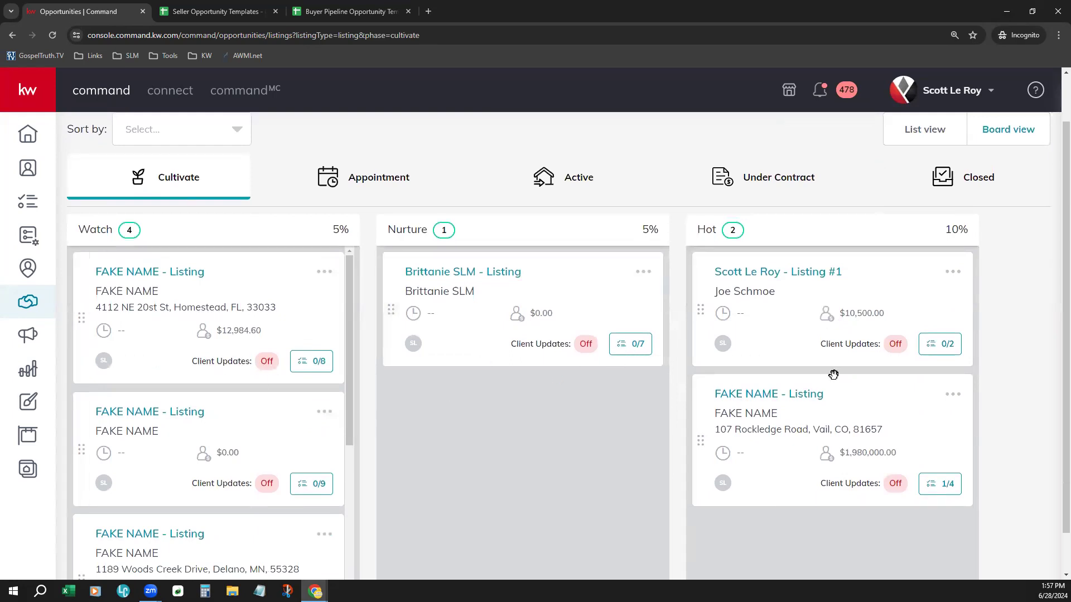
scroll(509, 519, down, 1)
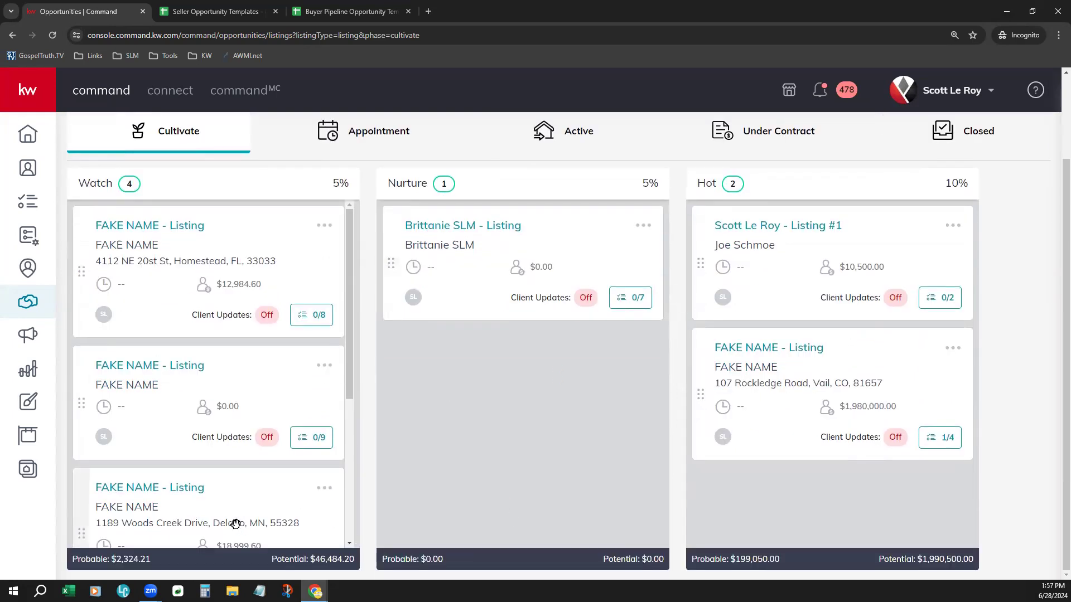
scroll(235, 524, down, 1)
scroll(468, 479, up, 2)
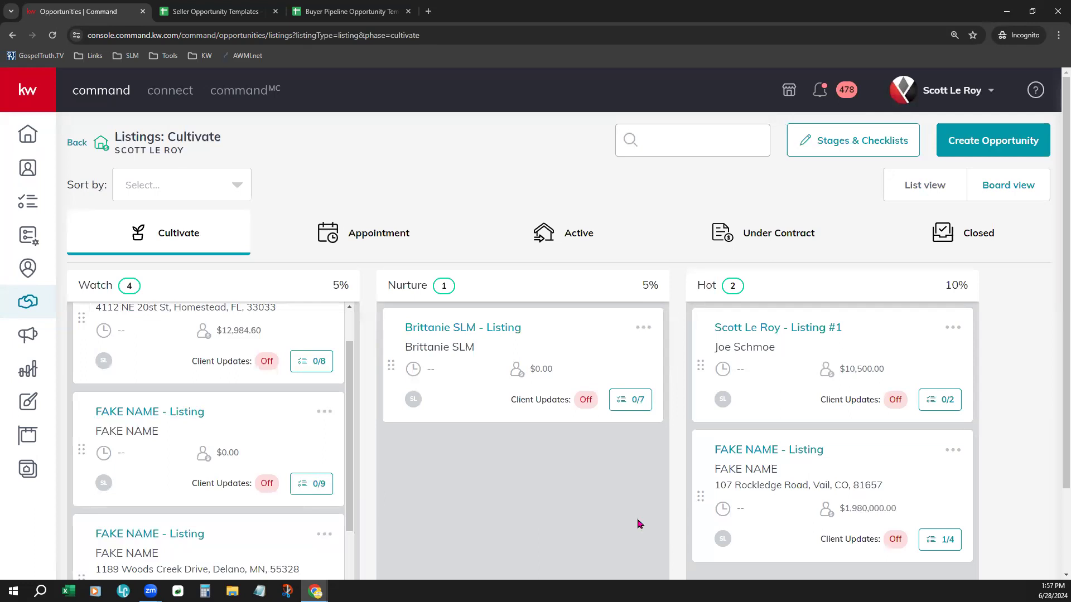
click(766, 460)
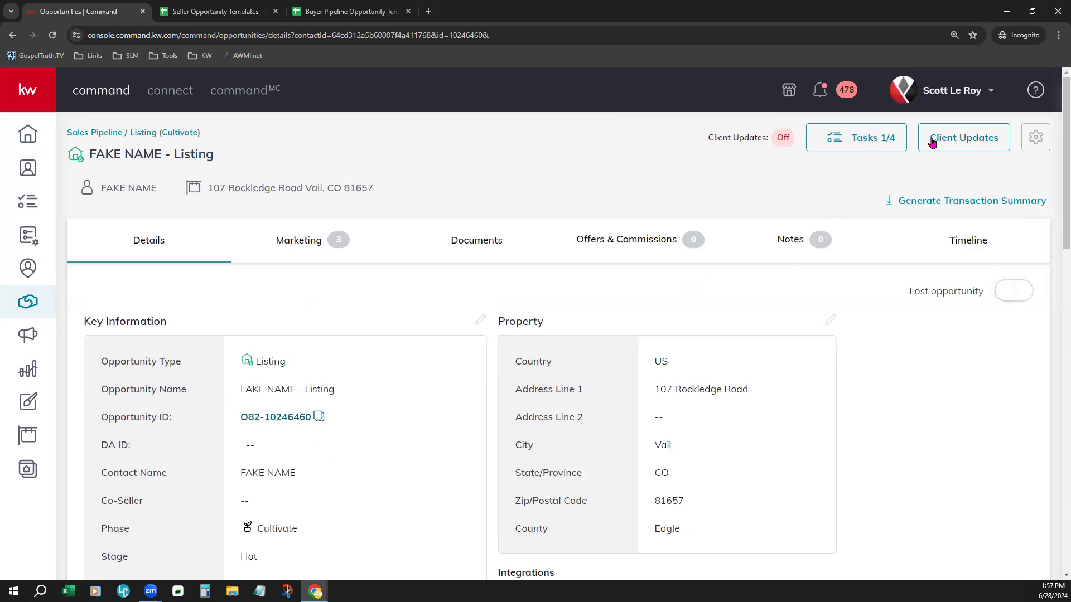
click(975, 144)
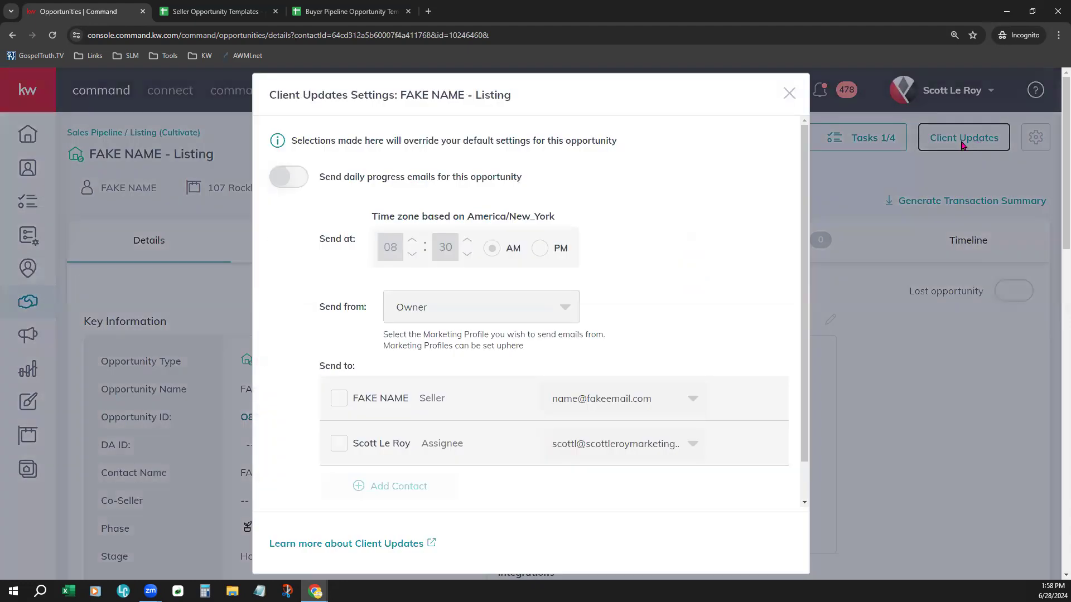
click(297, 186)
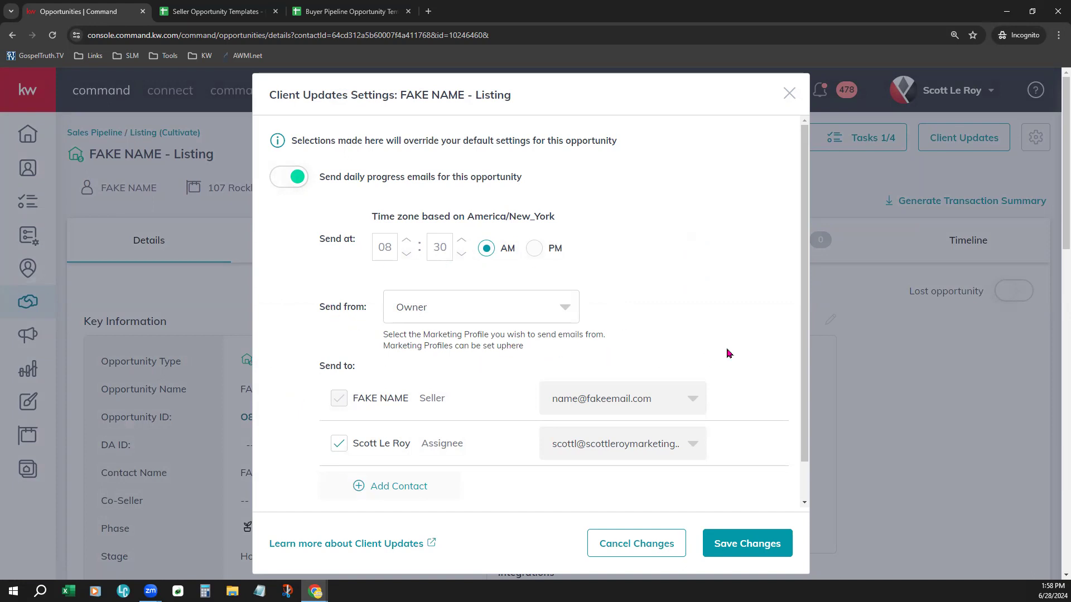
scroll(726, 354, down, 2)
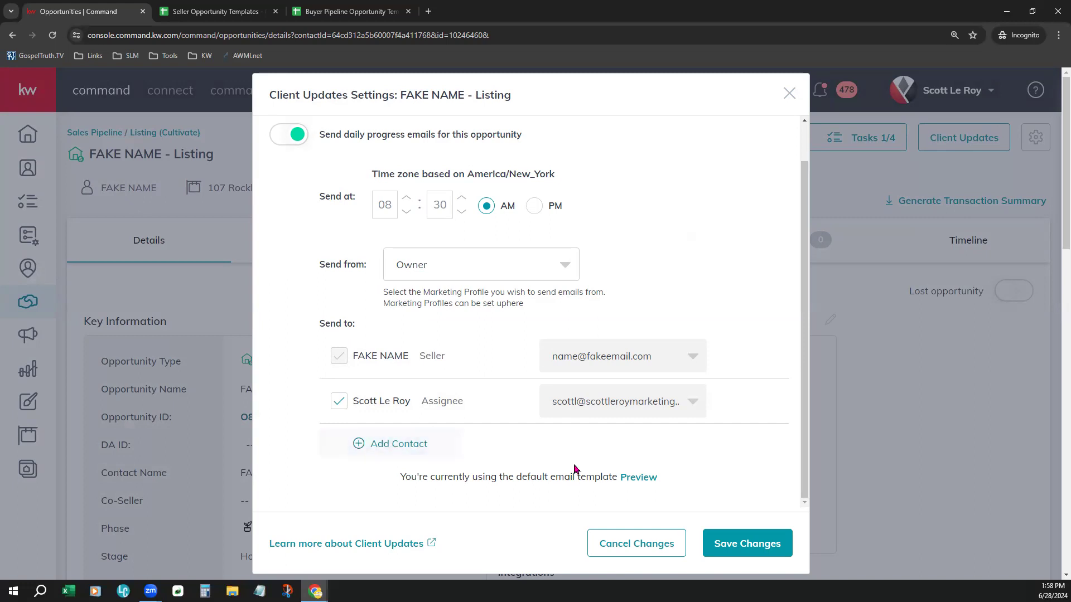
scroll(575, 469, down, 2)
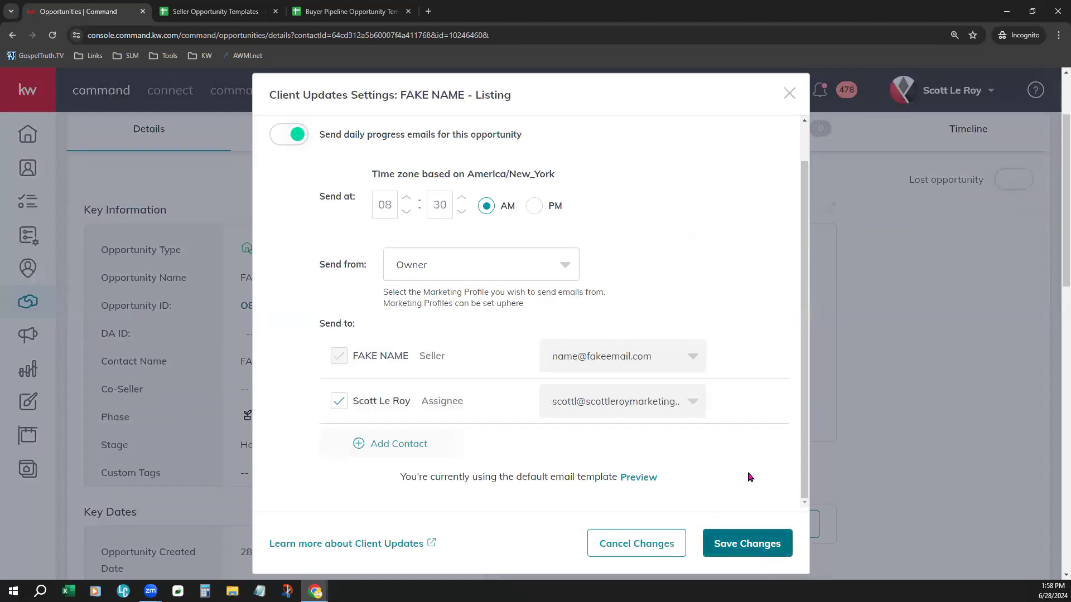
scroll(308, 200, up, 1)
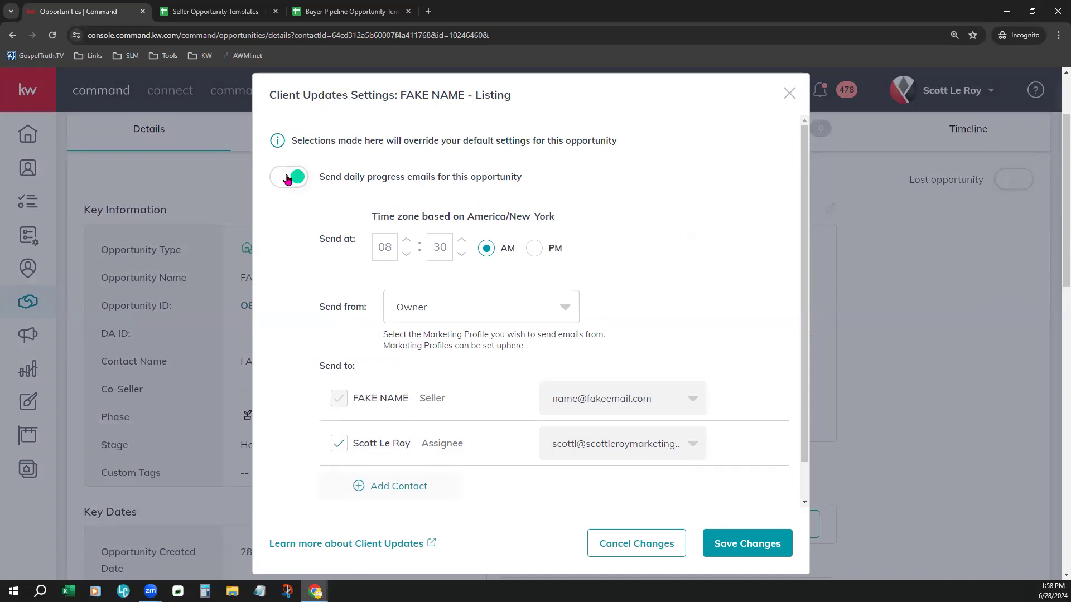
click(766, 546)
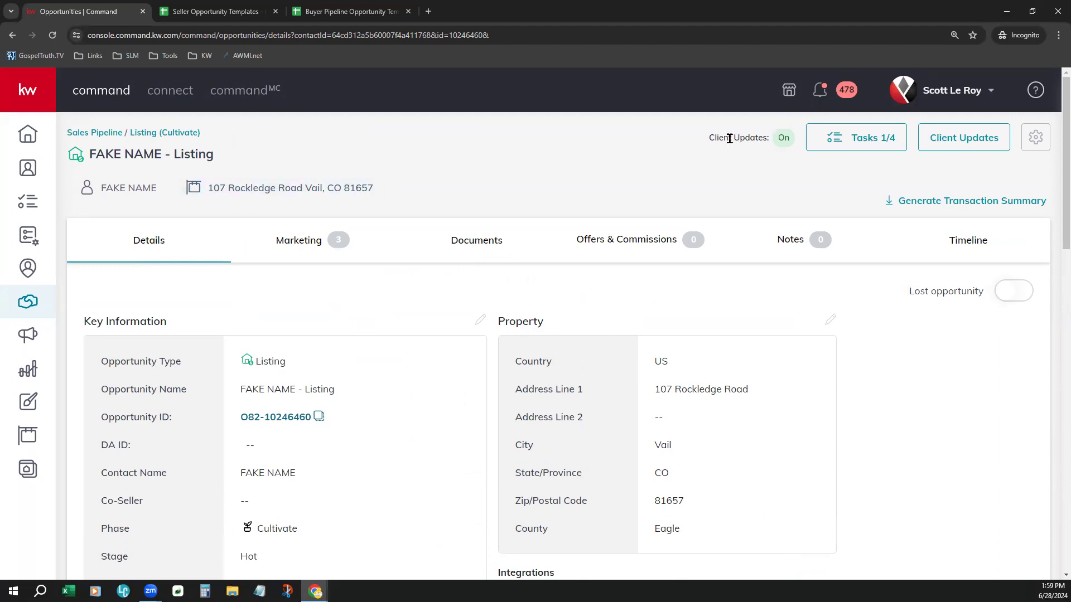
Step: Return to the Listings Cultivate board through the Opportunities dashboard and check the listing cards
drag(707, 142, 794, 144)
click(756, 168)
click(116, 132)
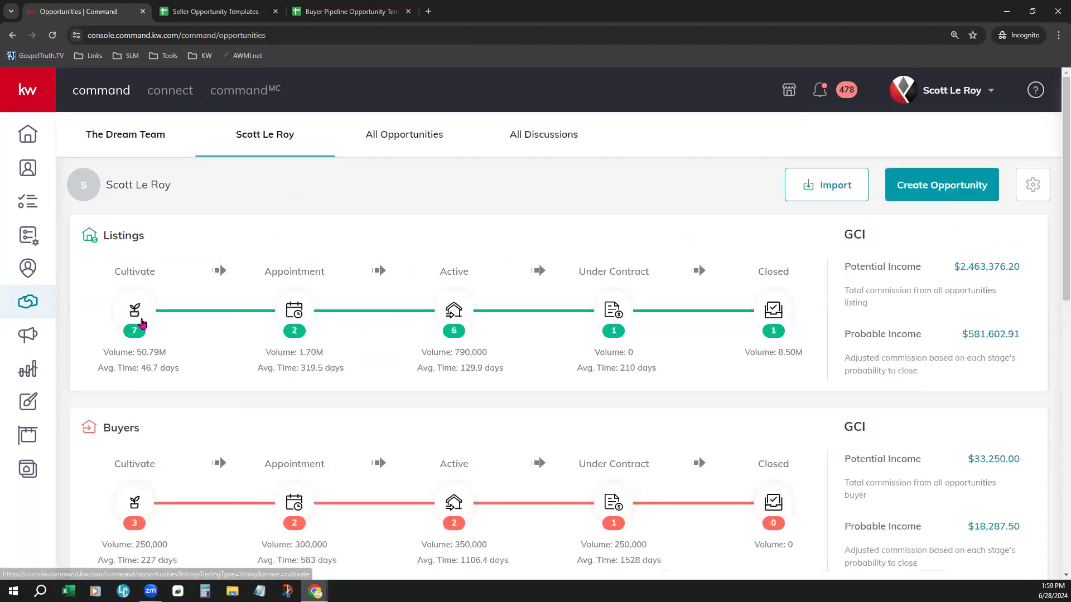
click(142, 323)
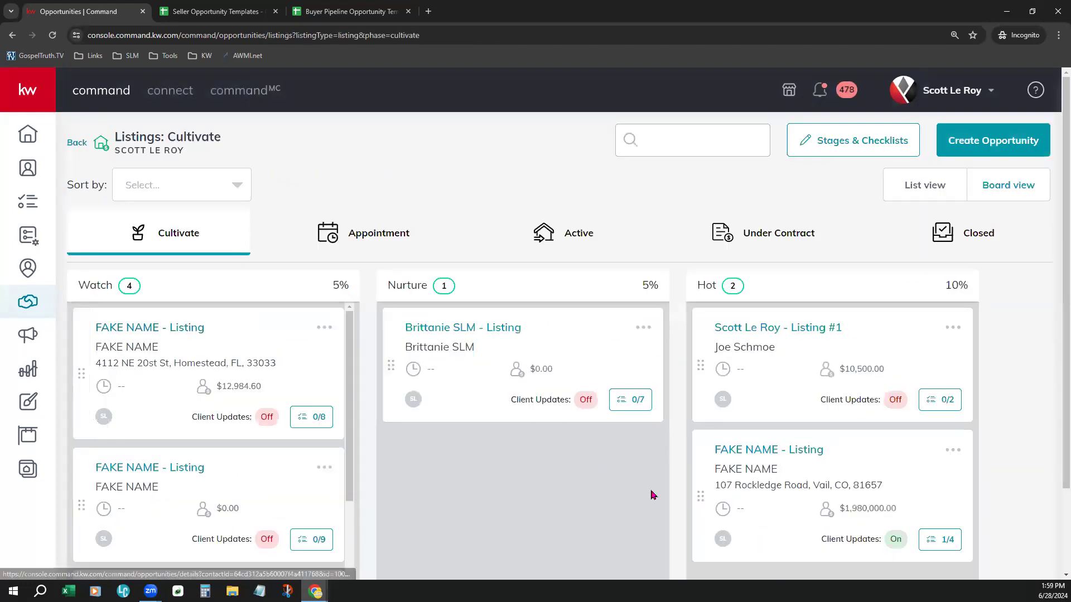
scroll(711, 502, down, 1)
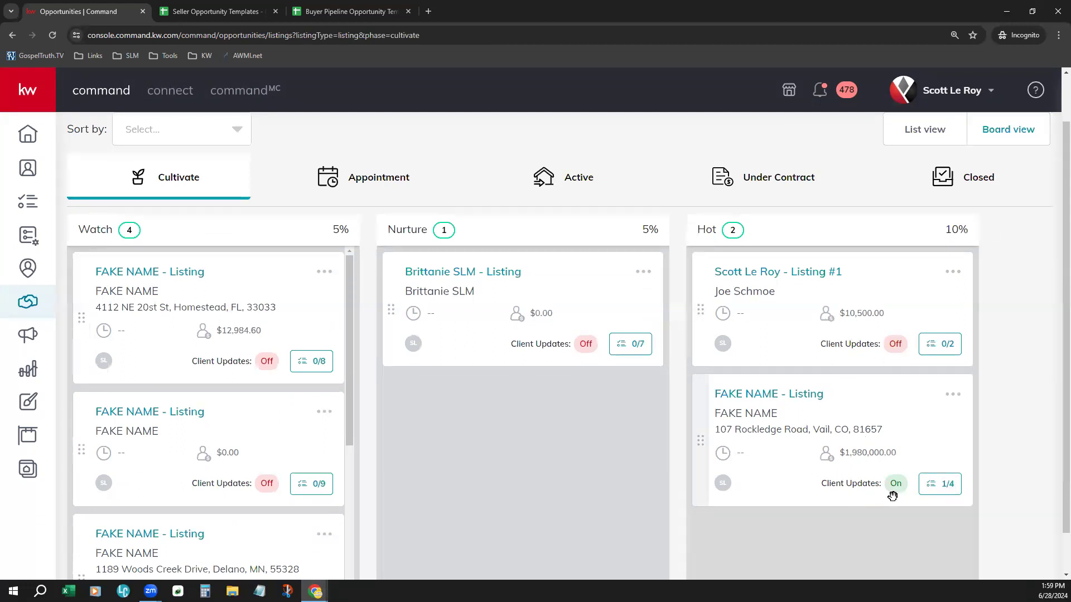
scroll(873, 538, up, 1)
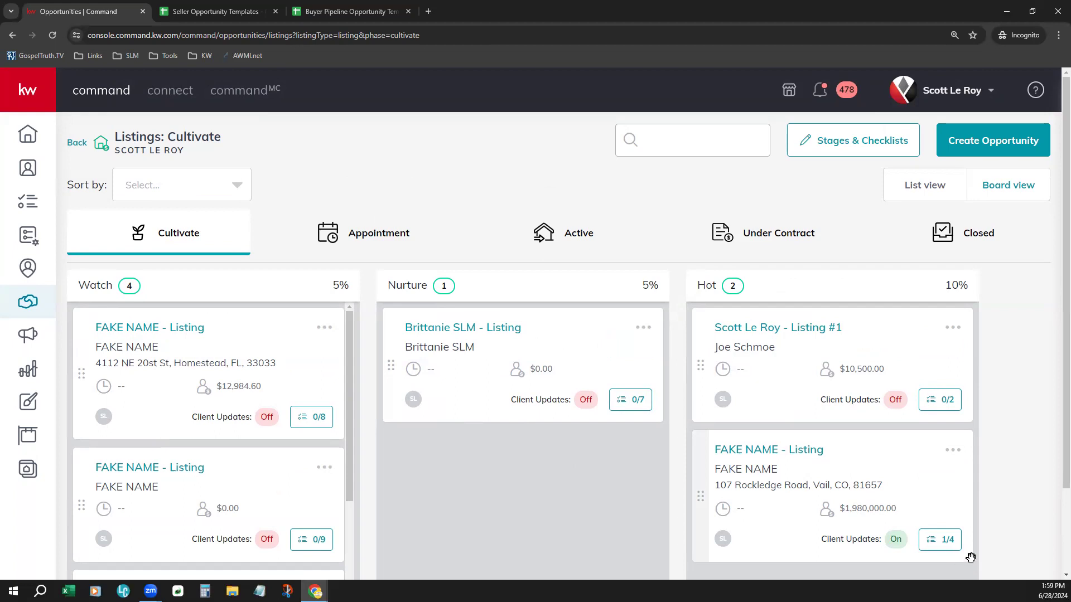
click(955, 540)
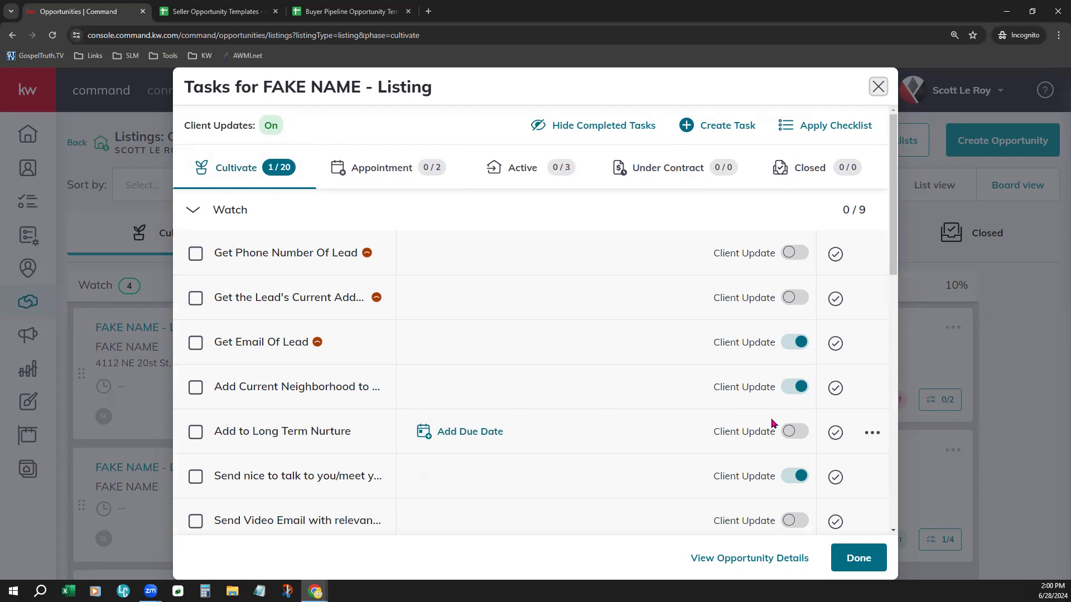
click(800, 253)
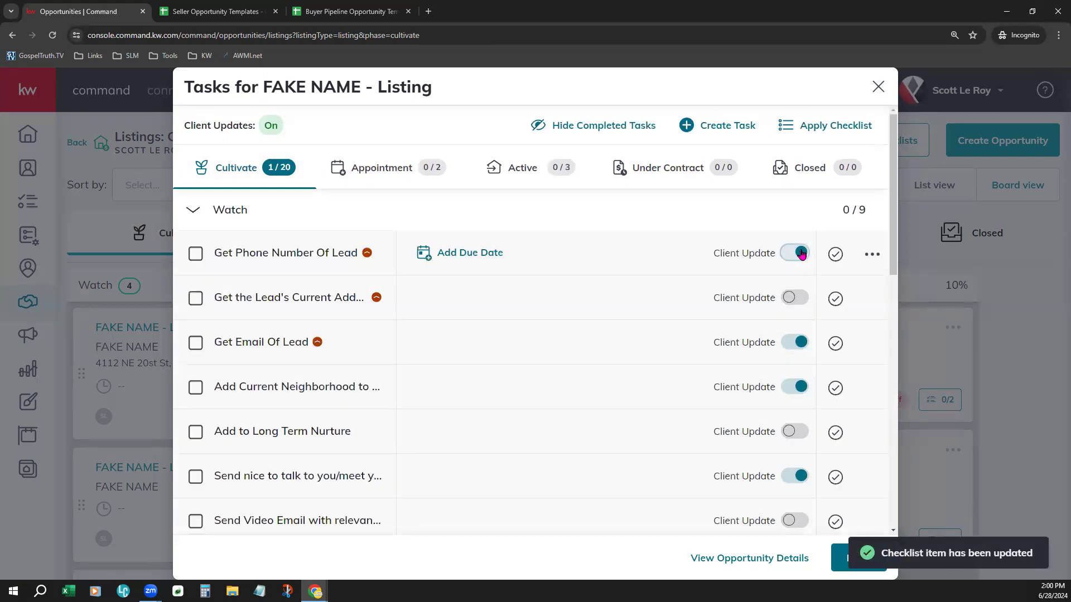
click(800, 432)
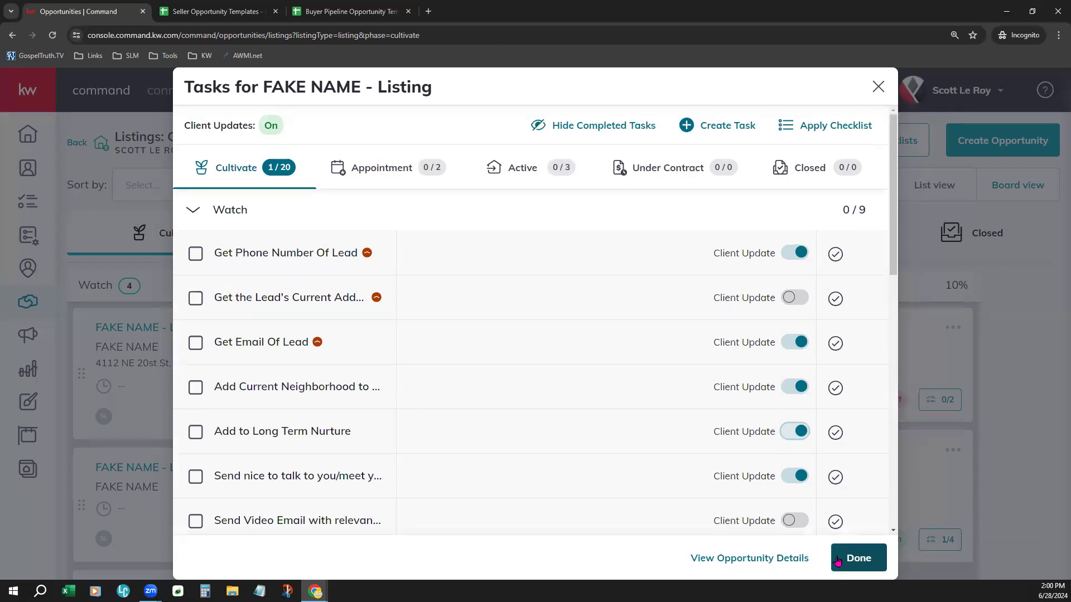
click(837, 560)
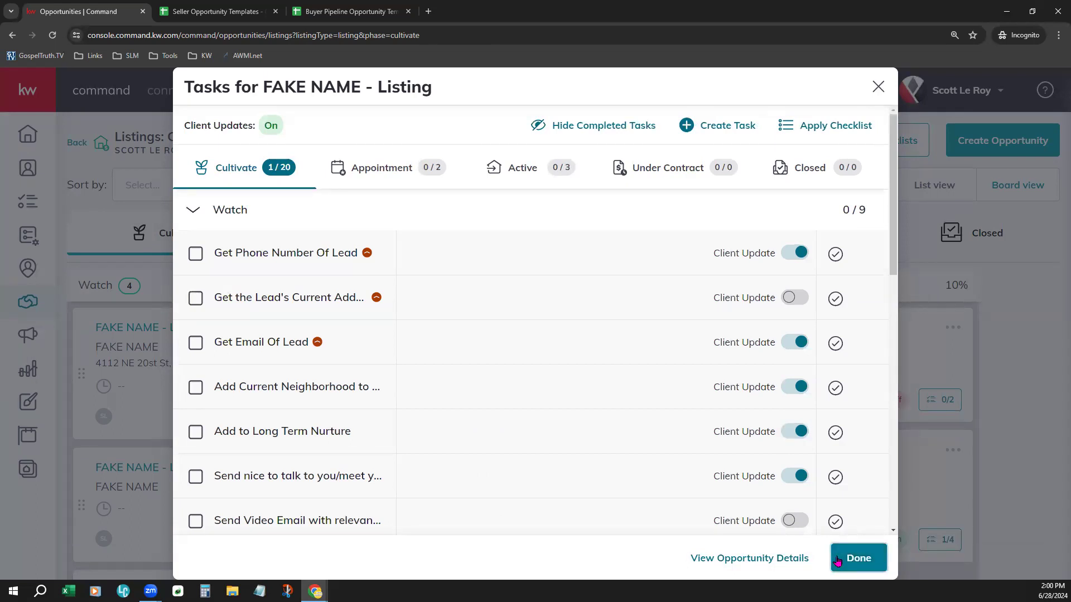